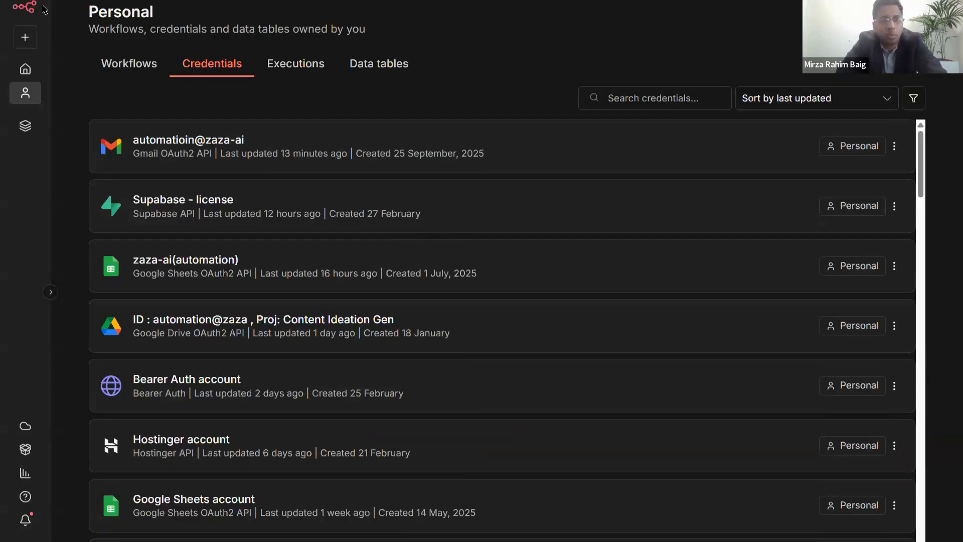
- Browse the Personal project's workflows list
left_click(29, 7)
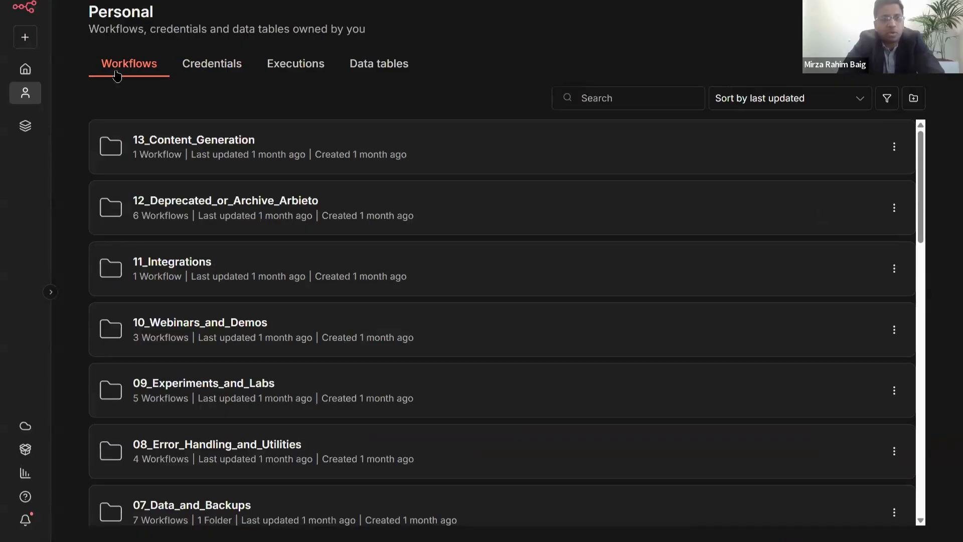
left_click(197, 68)
scroll(350, 188, "down", 8)
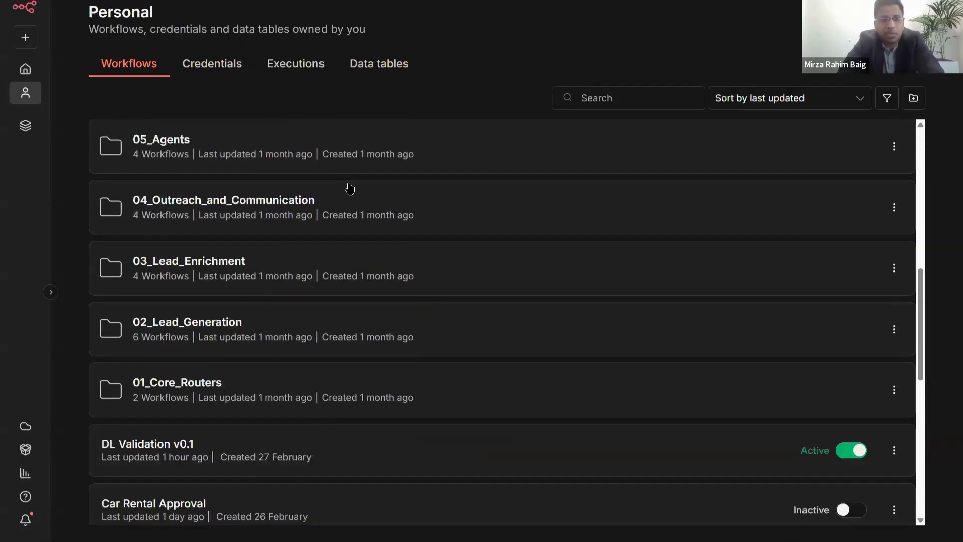
scroll(350, 188, "down", 5)
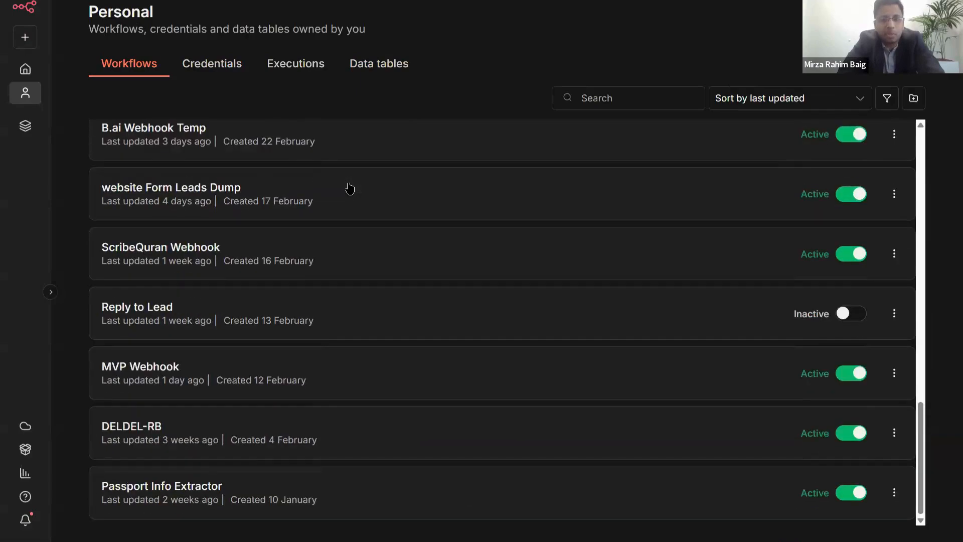
scroll(350, 188, "up", 15)
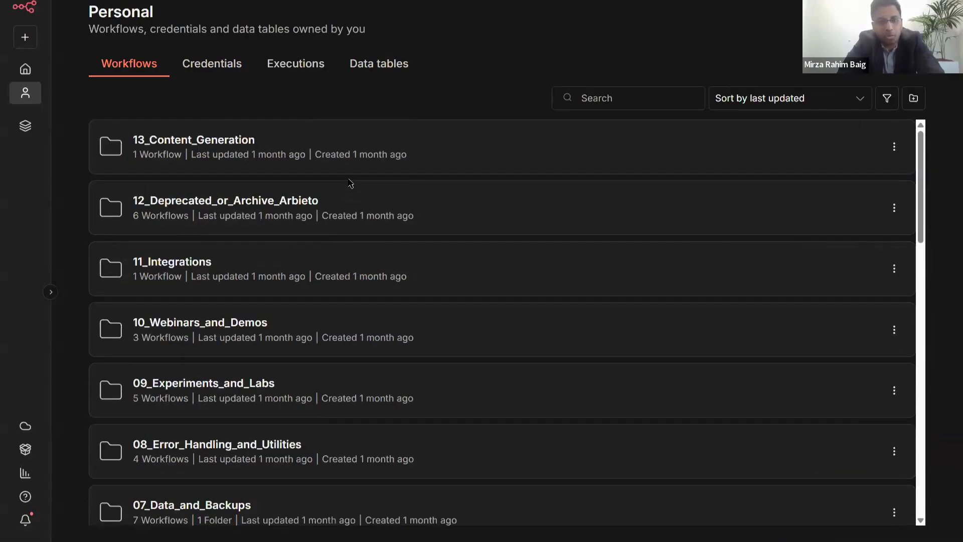
scroll(277, 187, "down", 10)
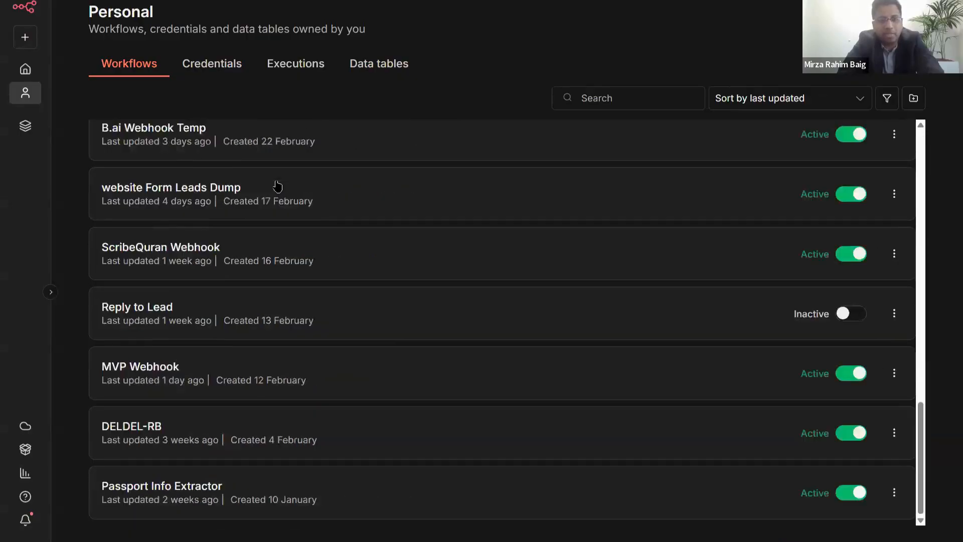
scroll(277, 189, "up", 10)
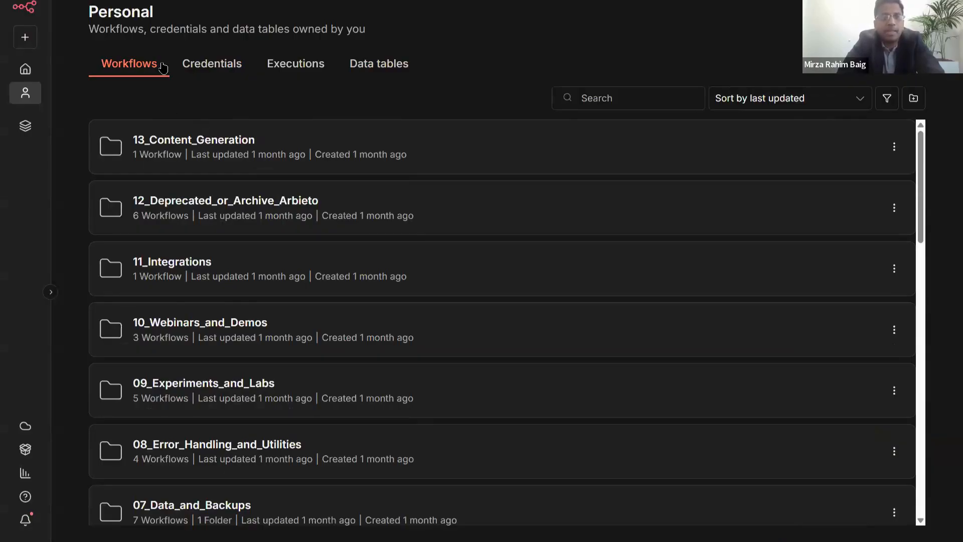
- Look through the saved credentials, then bring up the Personal executions history
left_click(208, 67)
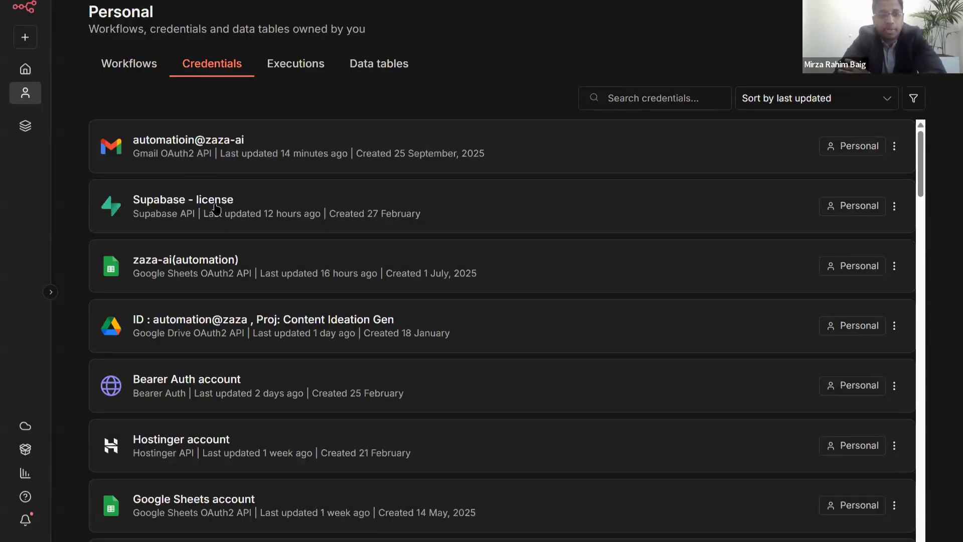
scroll(216, 207, "down", 5)
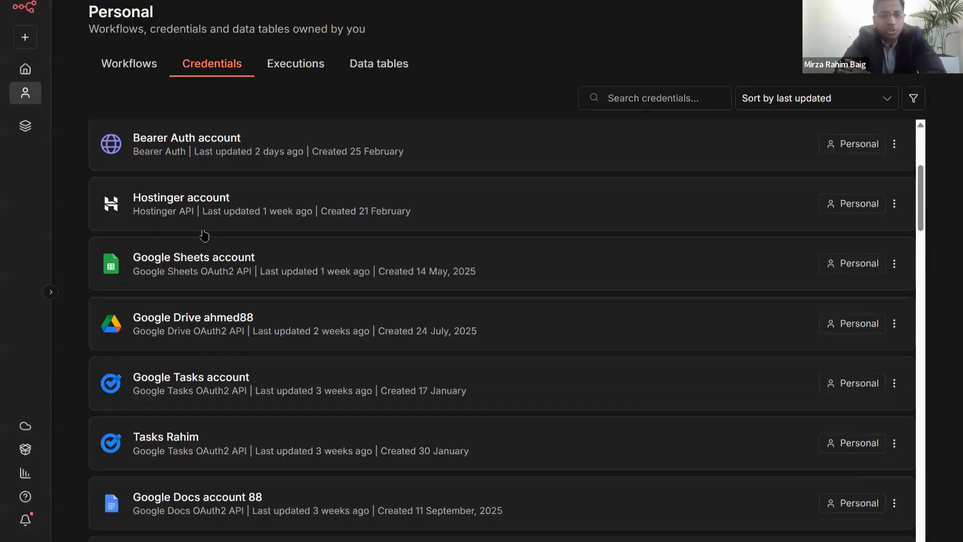
scroll(200, 261, "down", 10)
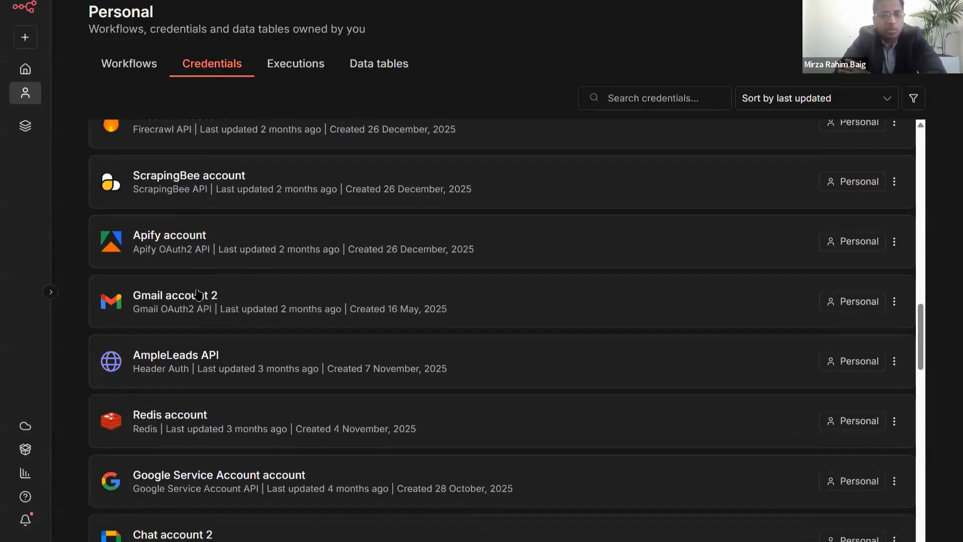
scroll(197, 288, "down", 4)
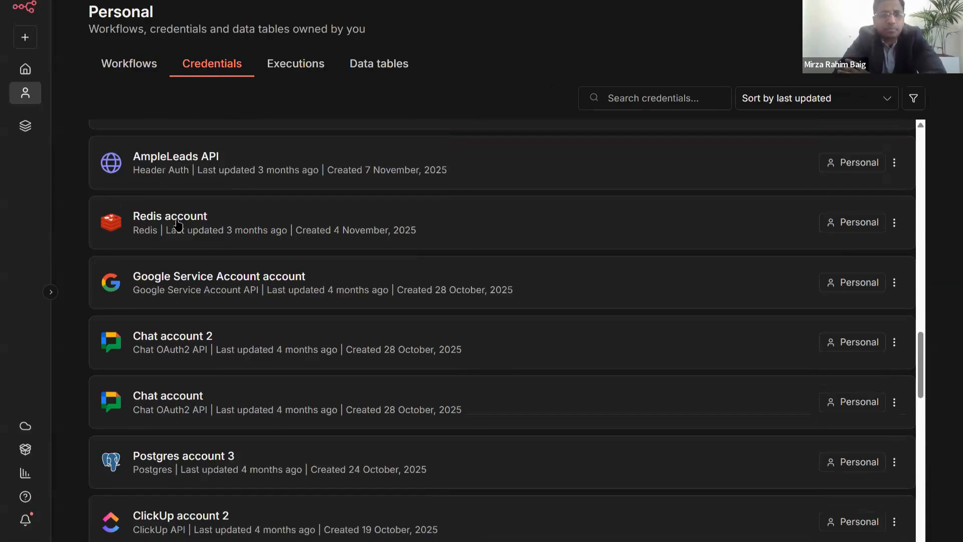
left_click(299, 76)
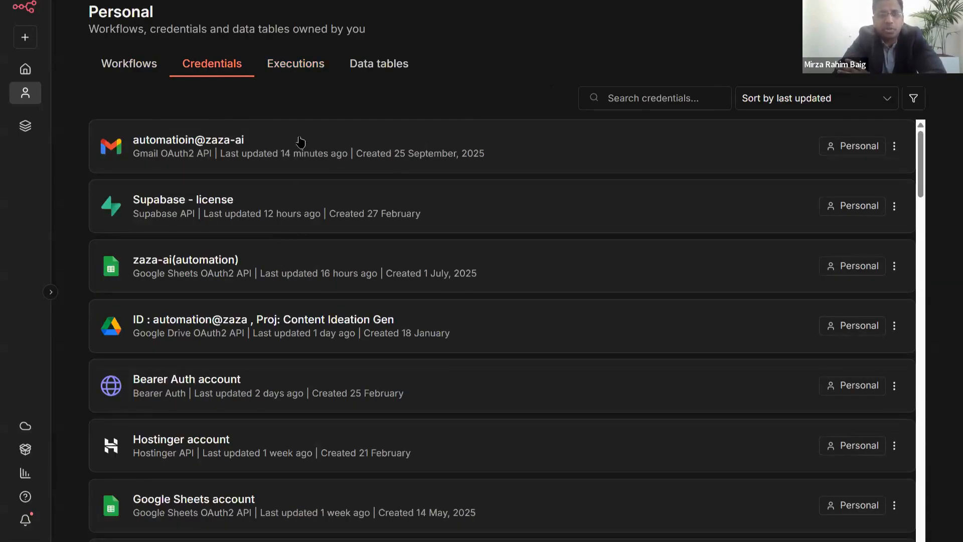
left_click(299, 67)
scroll(321, 219, "down", 15)
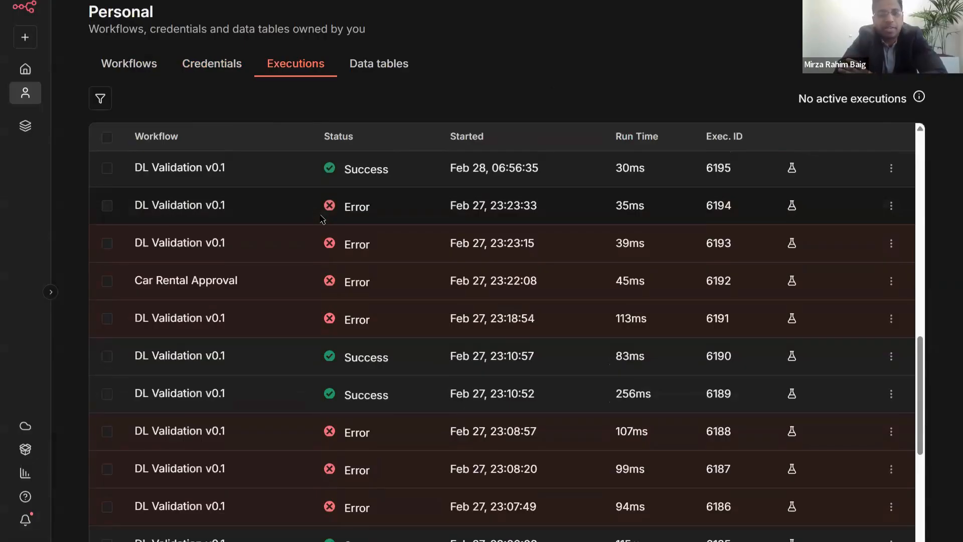
scroll(322, 220, "up", 15)
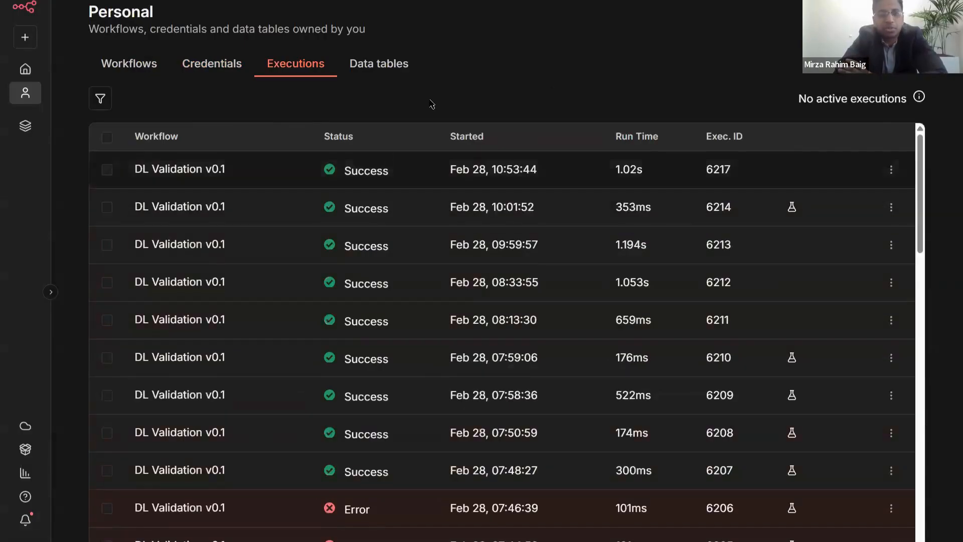
left_click(381, 69)
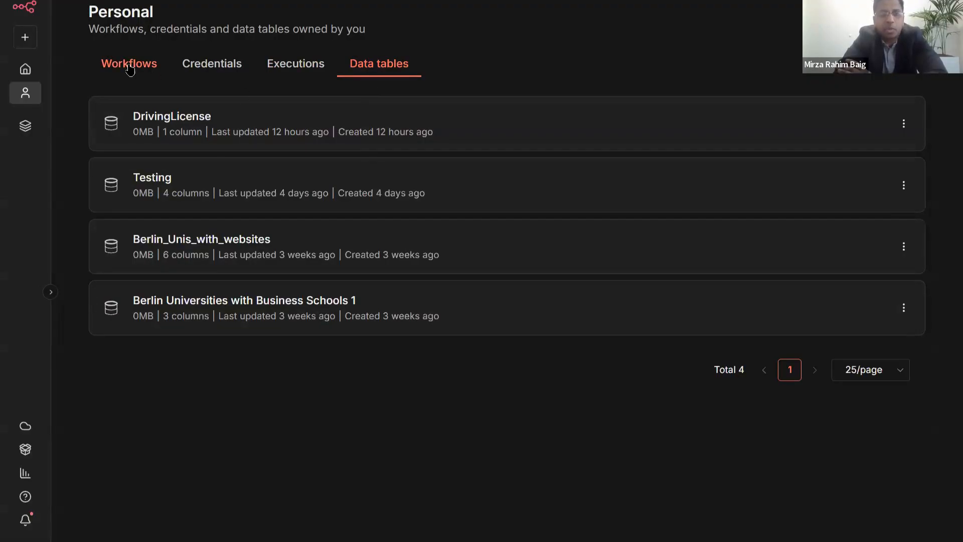
left_click(130, 70)
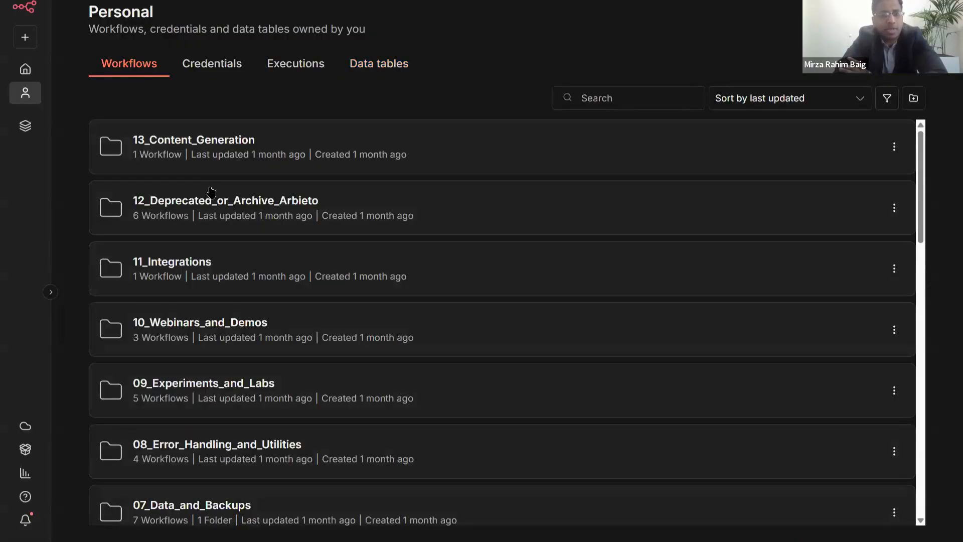
scroll(208, 188, "down", 10)
scroll(206, 170, "up", 10)
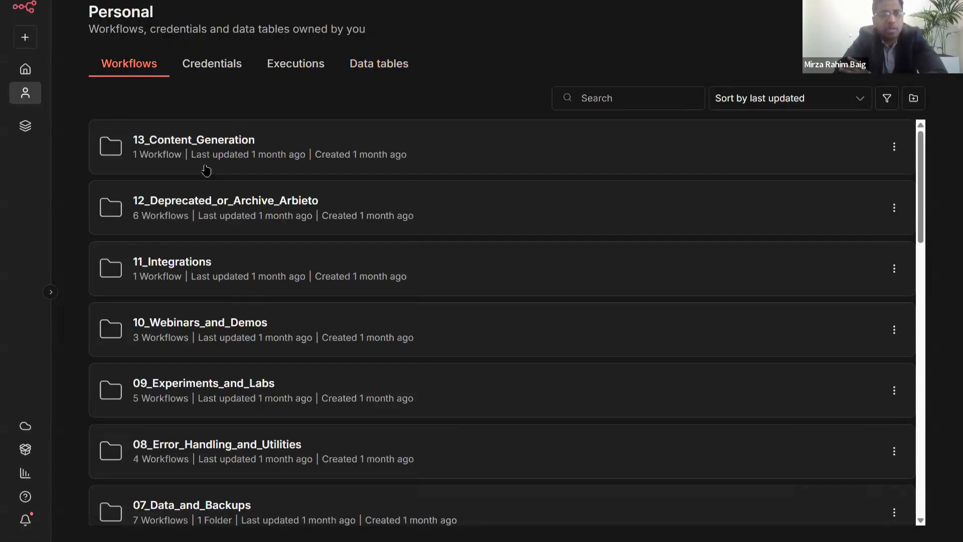
left_click(217, 80)
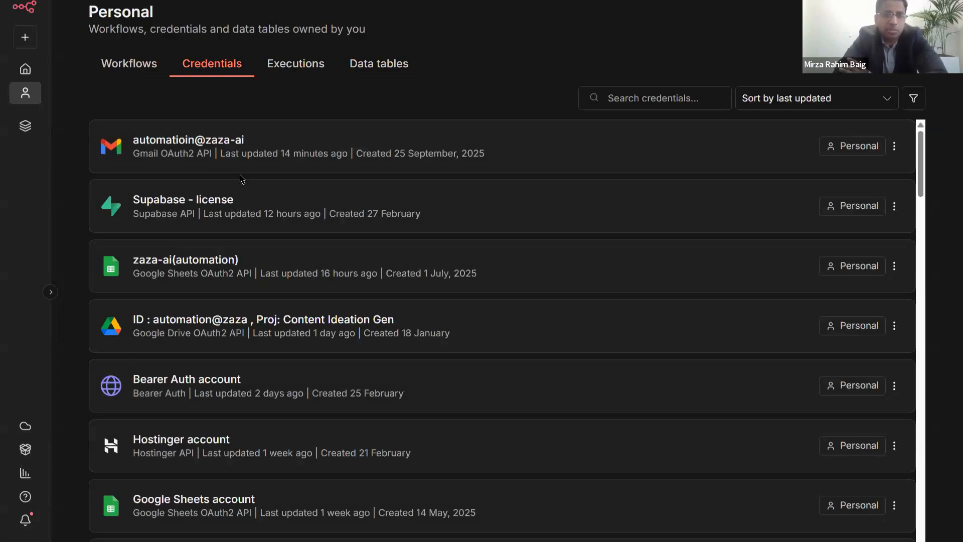
left_click(281, 91)
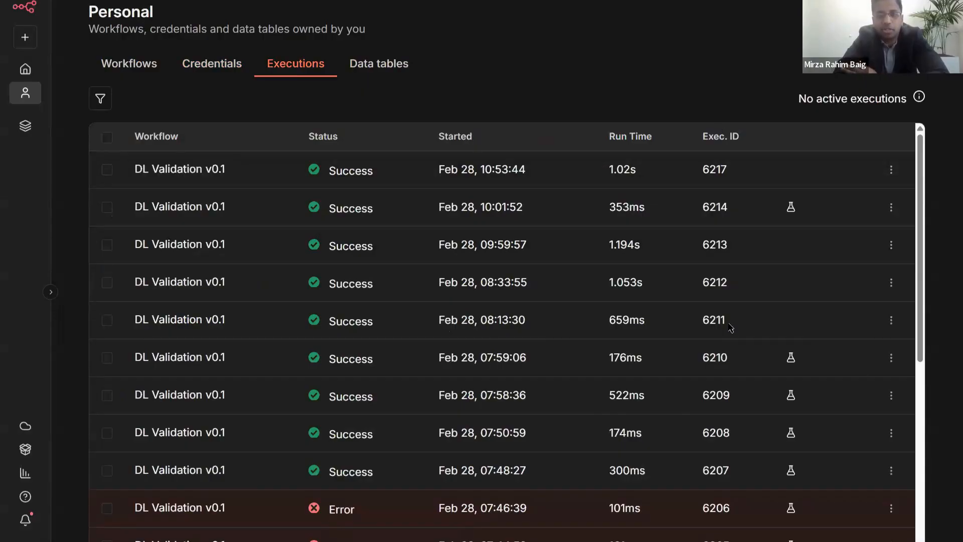
- Open the latest DL Validation v0.1 run and inspect the form trigger and AI Agent outputs
left_click(161, 170)
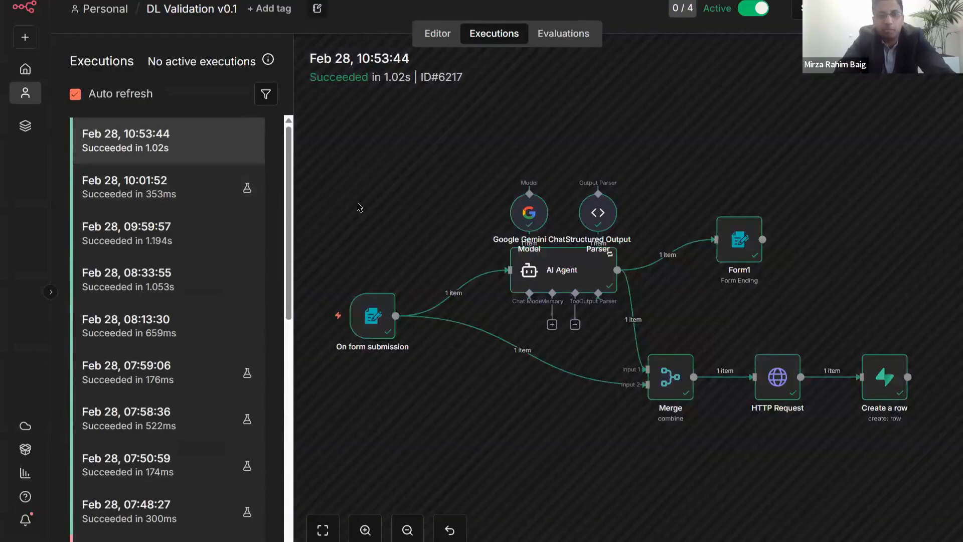
scroll(404, 161, "down", 3)
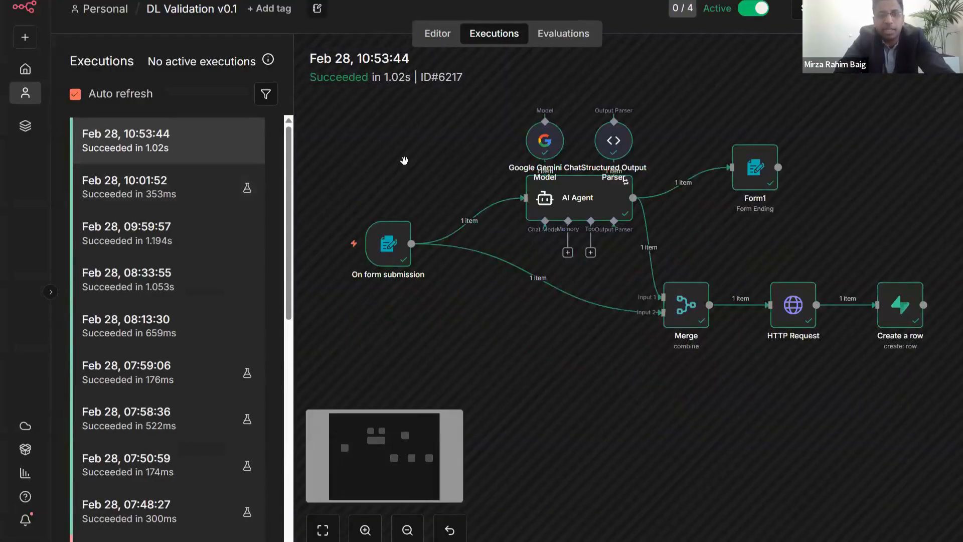
scroll(405, 160, "up", 3)
double_click(389, 281)
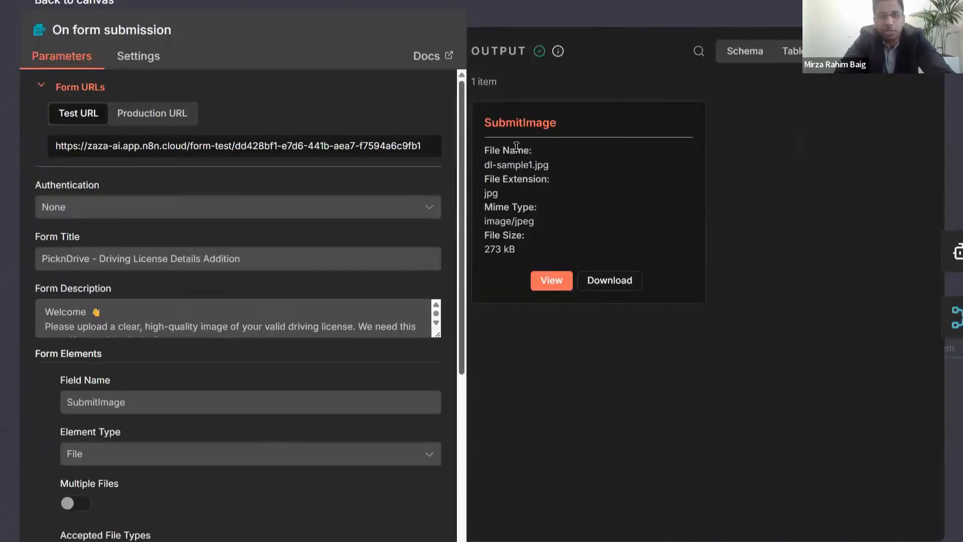
key("Escape")
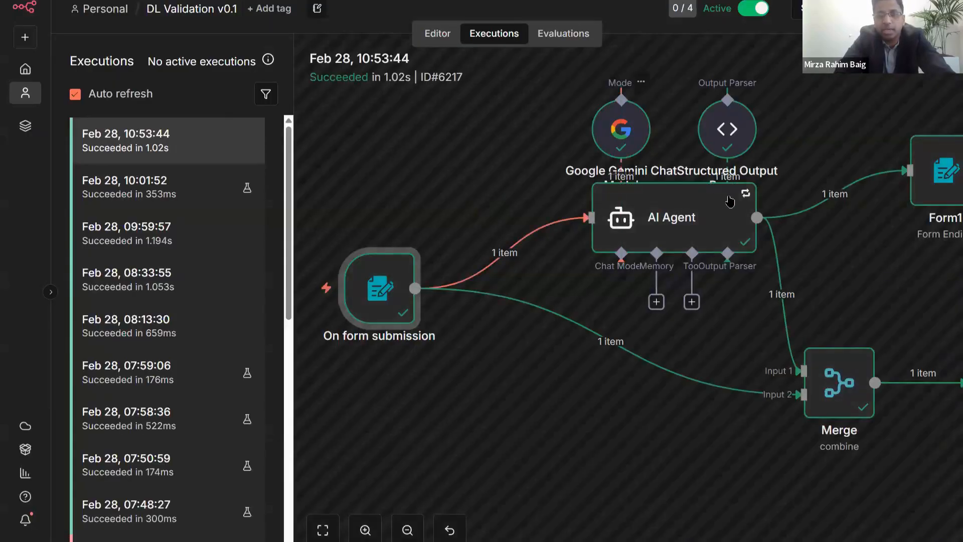
double_click(700, 215)
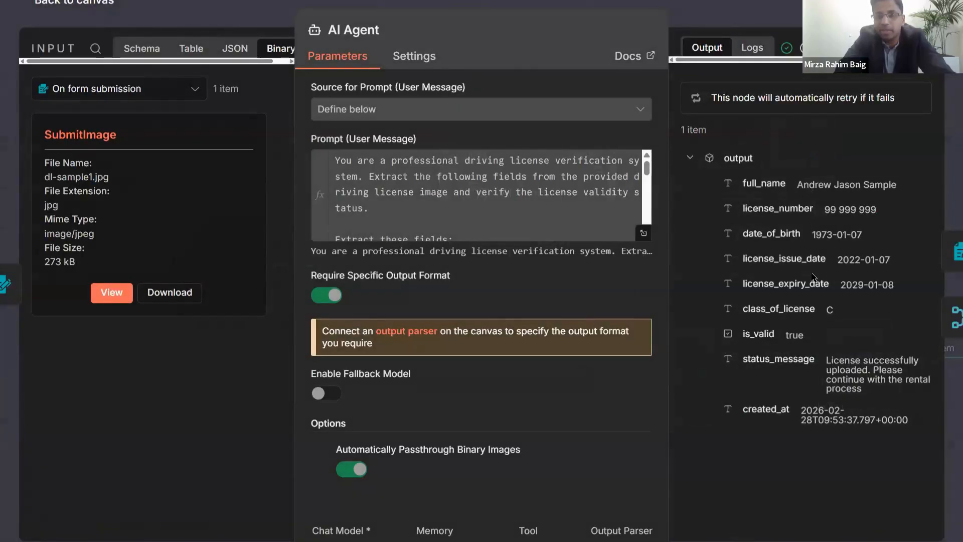
key("Escape")
- Inspect the Merge and HTTP Request nodes' inputs, settings and output
left_click_drag(708, 278, 366, 219)
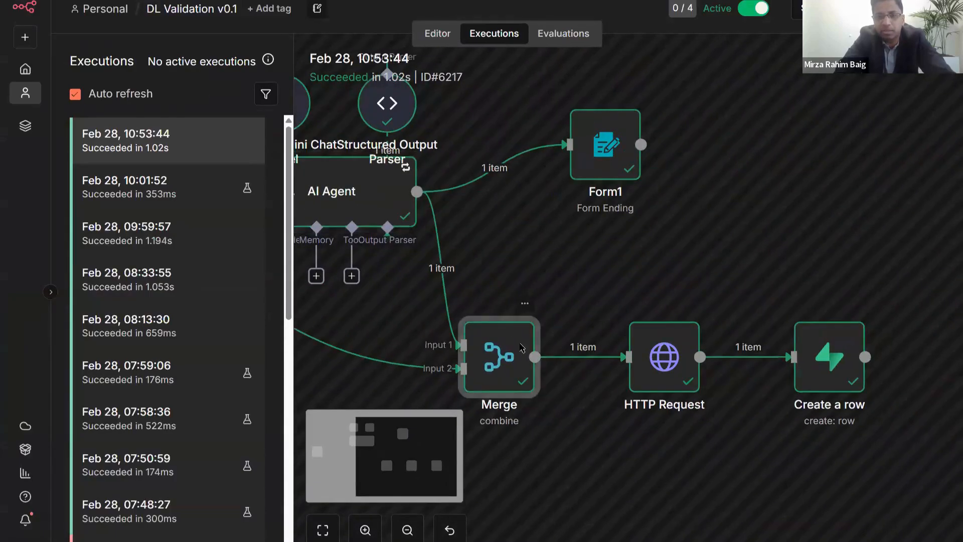
double_click(522, 348)
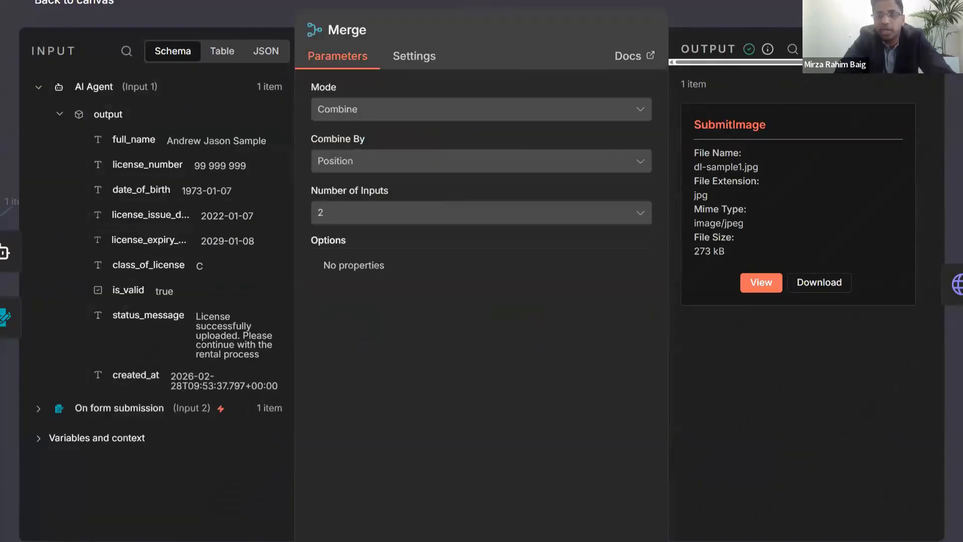
key("Escape")
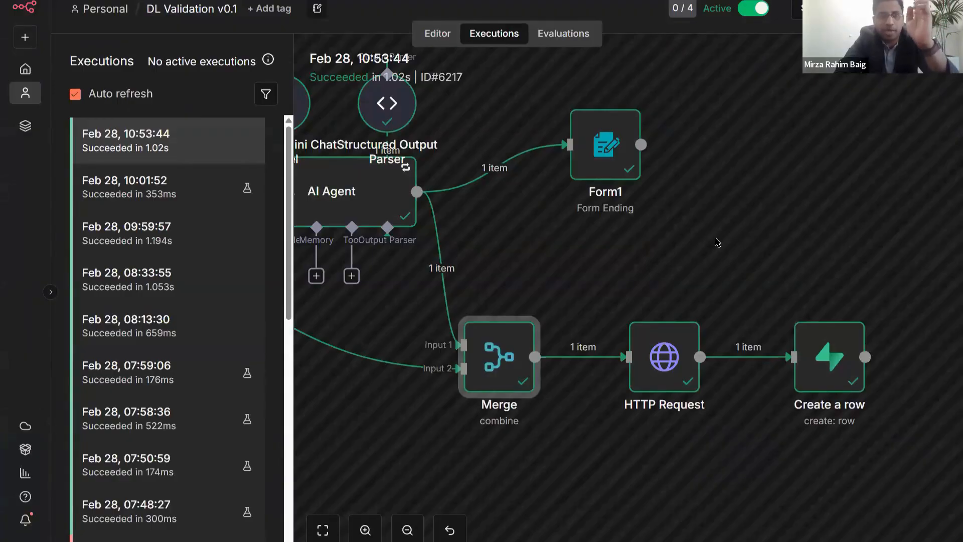
left_click(680, 352)
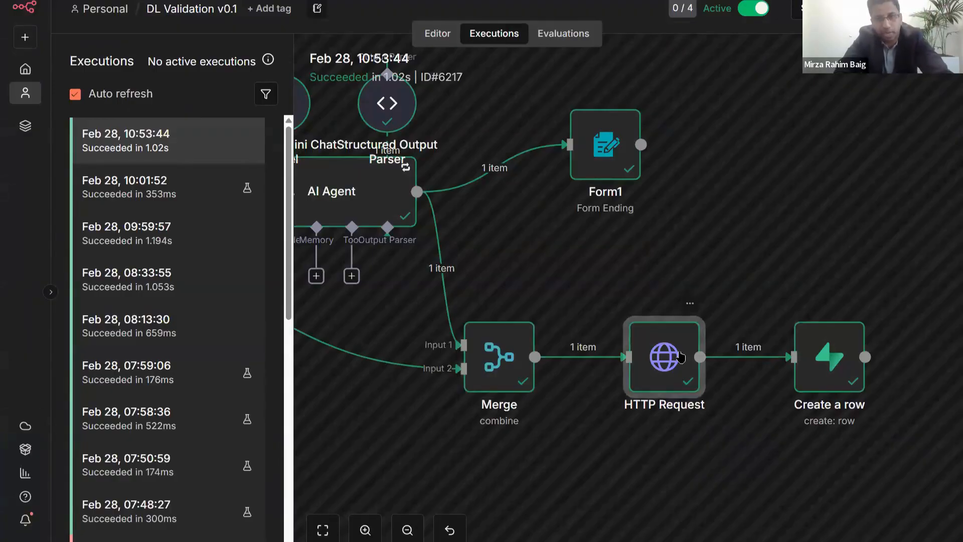
double_click(680, 351)
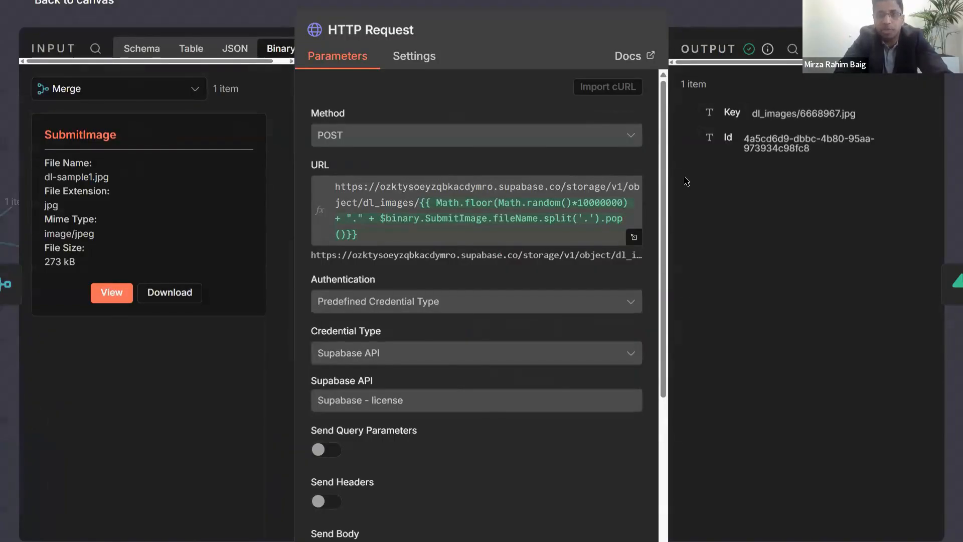
key("Escape")
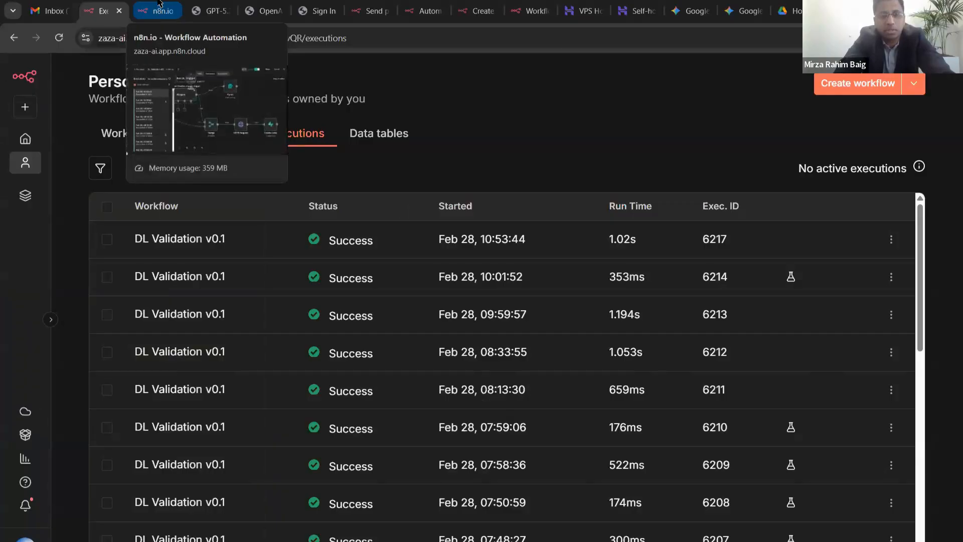
- Return to the Personal workflows folder list and zoom the browser out to 110%
left_click(157, 4)
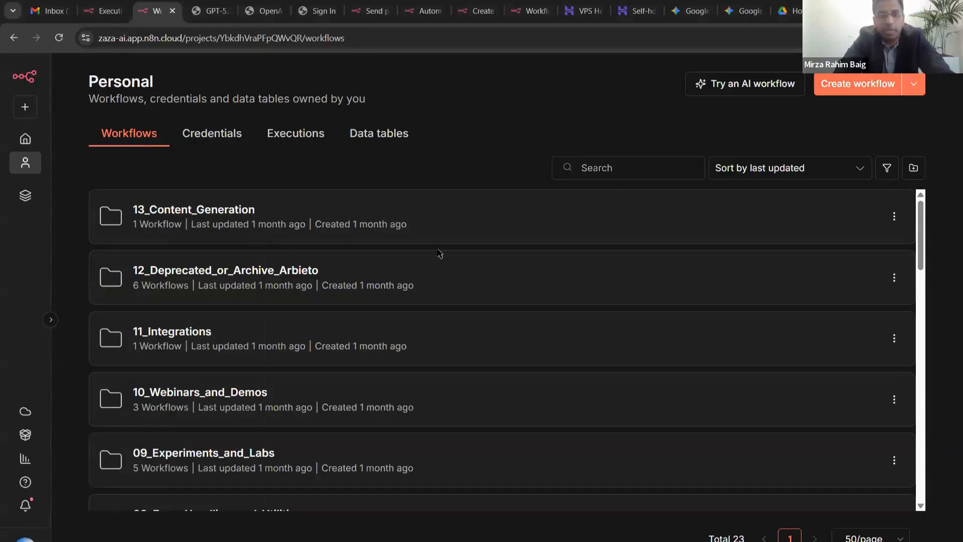
scroll(440, 254, "down", 15)
scroll(439, 250, "up", 15)
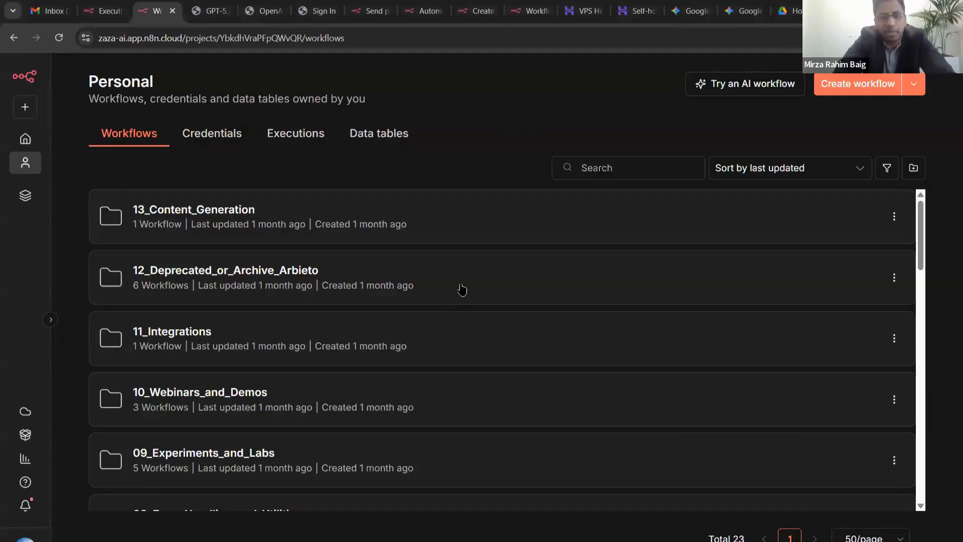
scroll(462, 289, "down", 1)
scroll(460, 287, "down", 1)
scroll(458, 274, "up", 1)
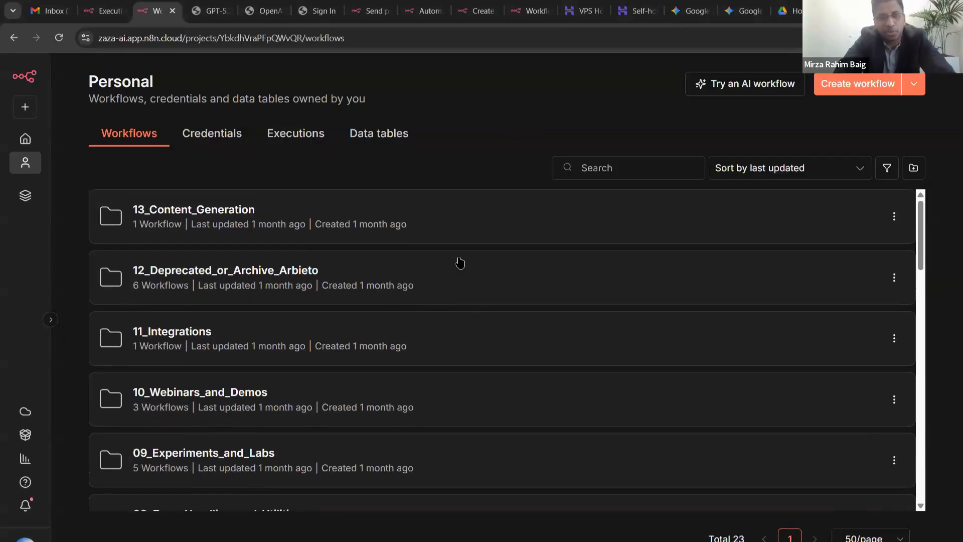
key("ctrl+minus")
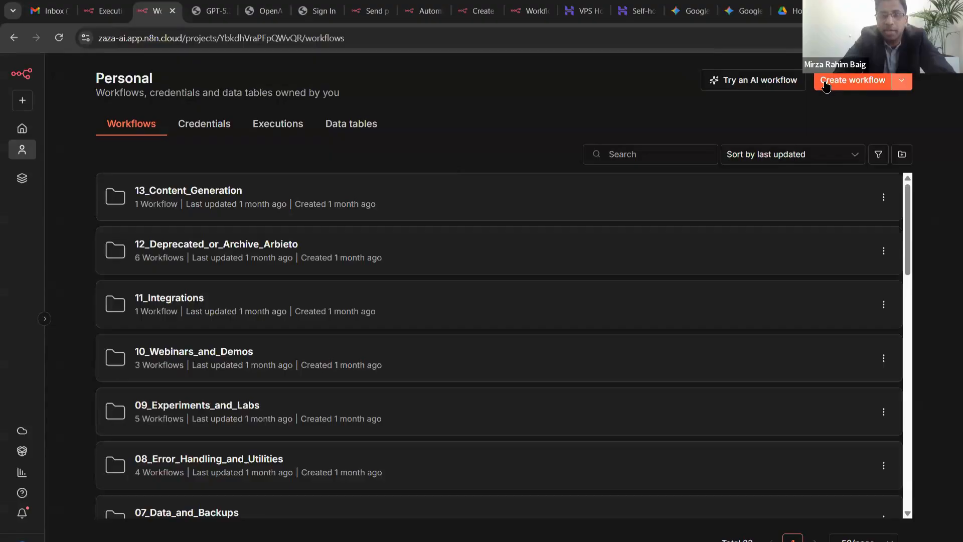
- Create a new workflow in full screen and name it 'DL Validation v0.2'
left_click(857, 85)
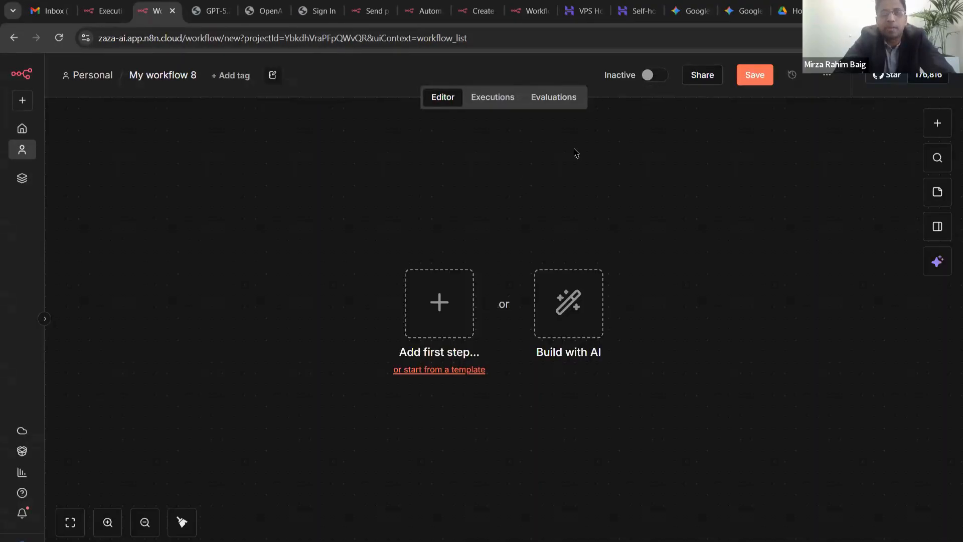
key("F11")
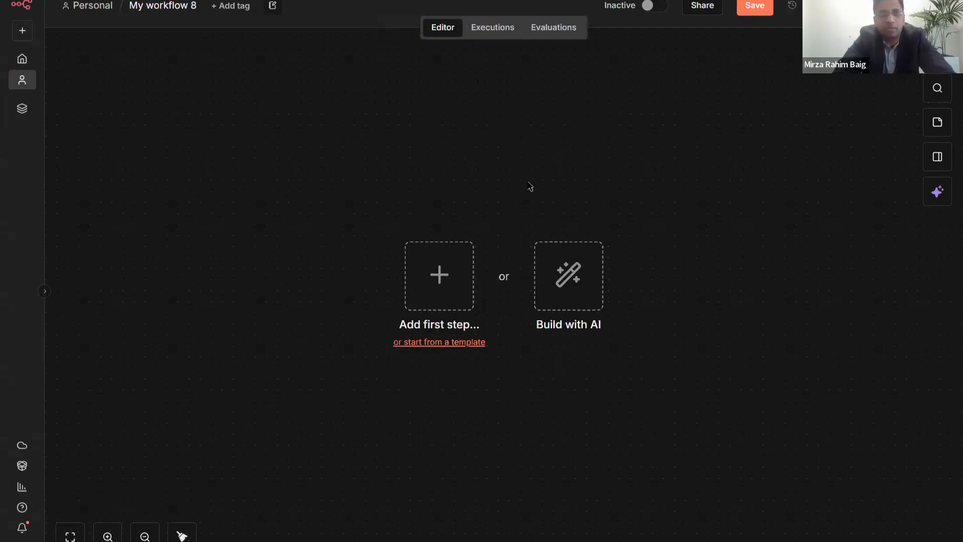
left_click(170, 6)
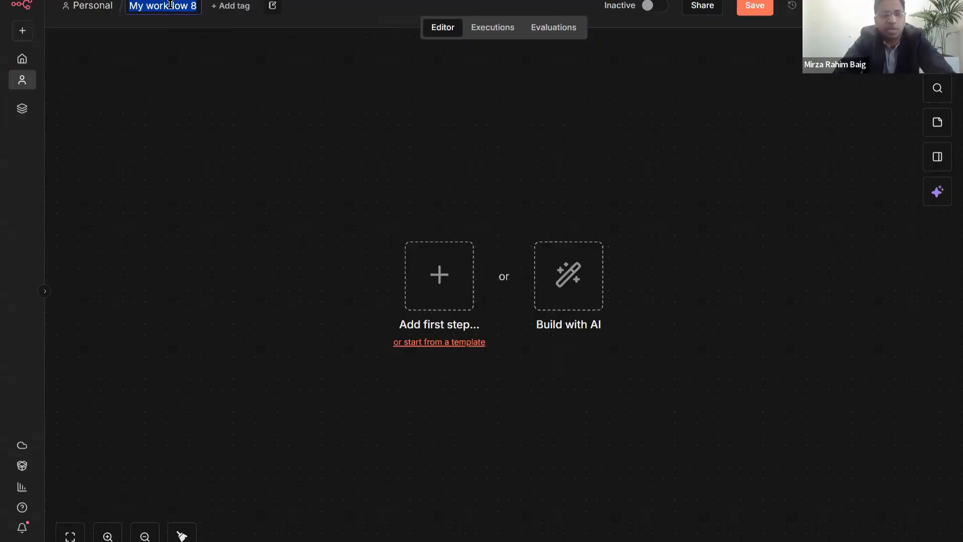
type("DL Validation ")
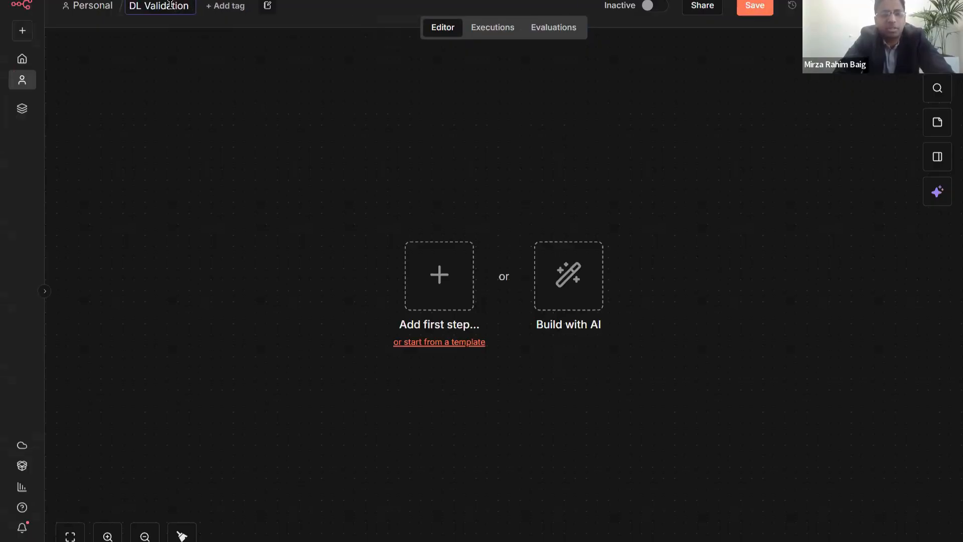
type("v0.2")
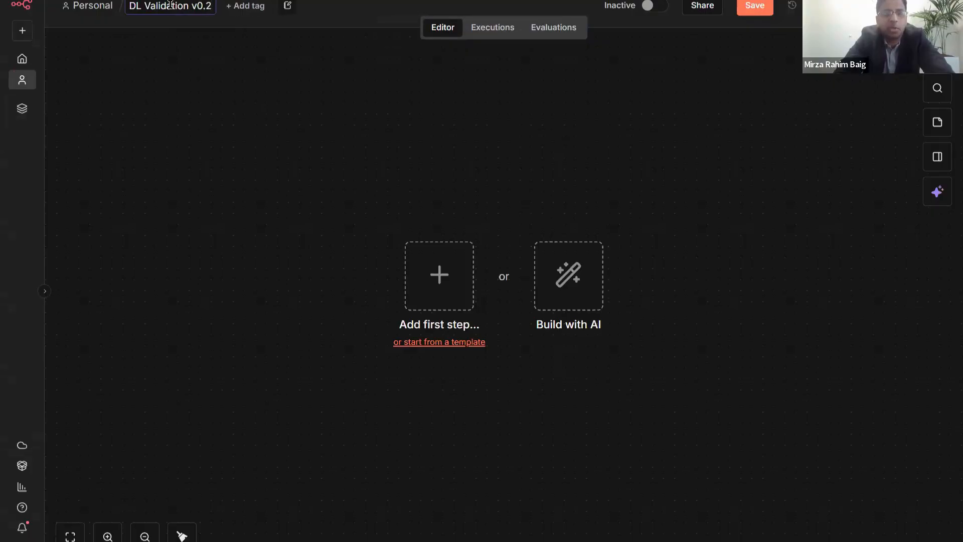
key("Return")
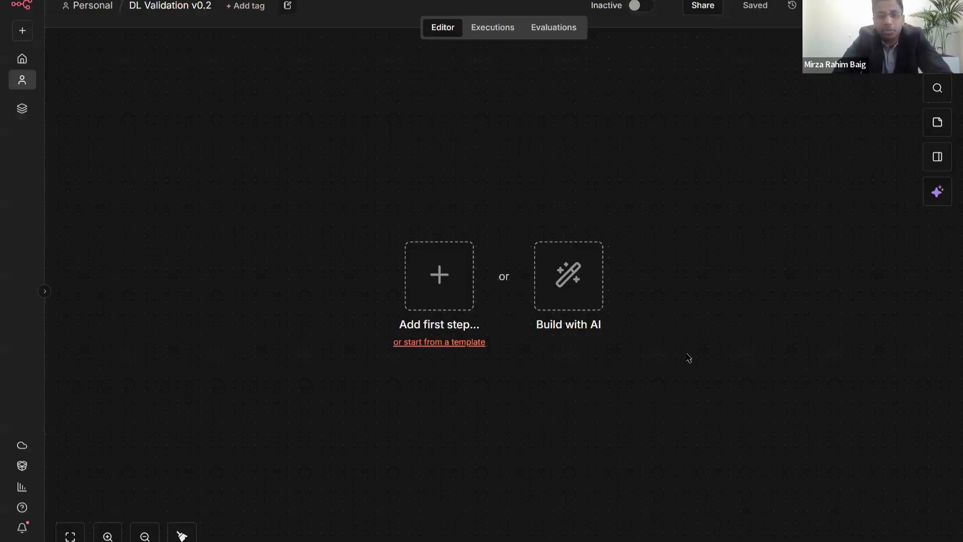
- Add a sticky note at the canvas top-left and clear its placeholder text
mouse_move(658, 303)
left_mouse_down()
mouse_move(647, 283)
mouse_move(660, 292)
left_mouse_up()
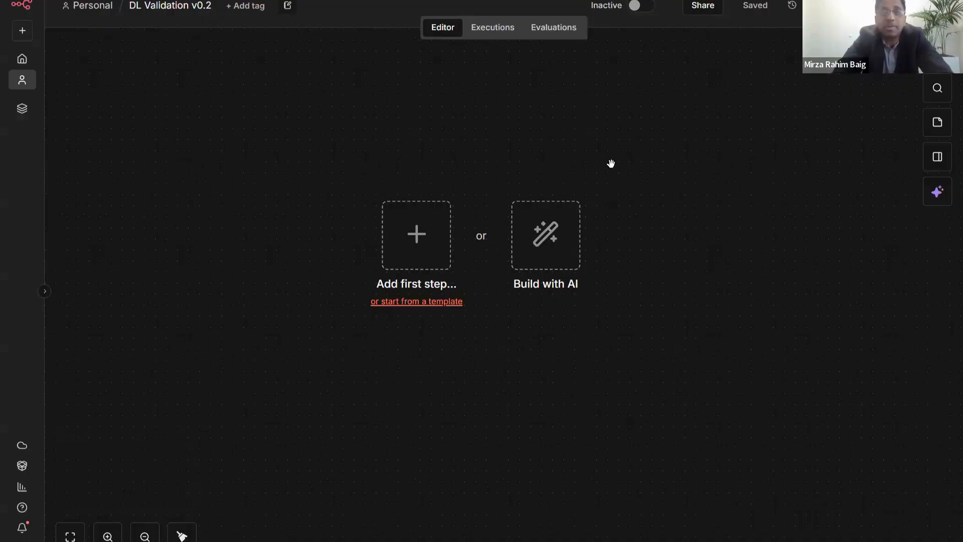
left_click_drag(610, 161, 573, 157)
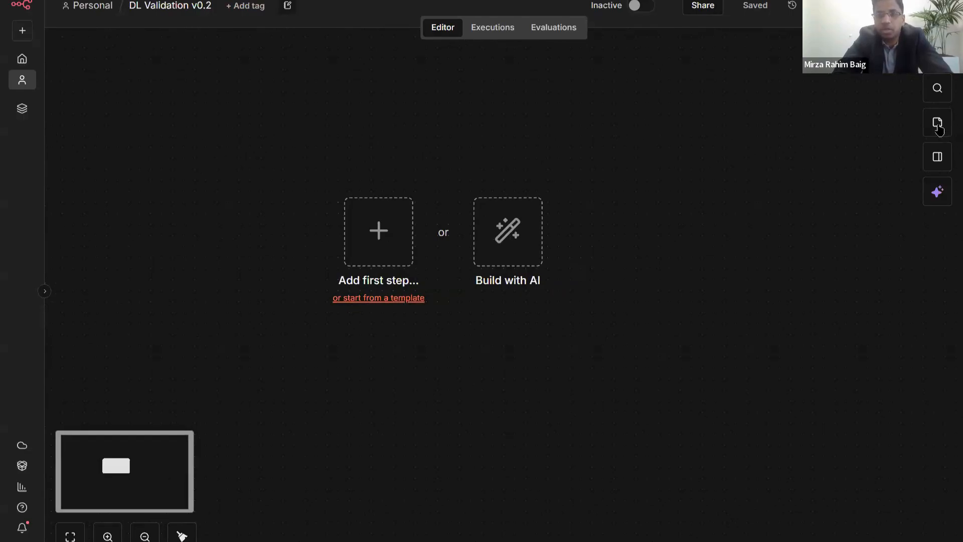
key("shift+s")
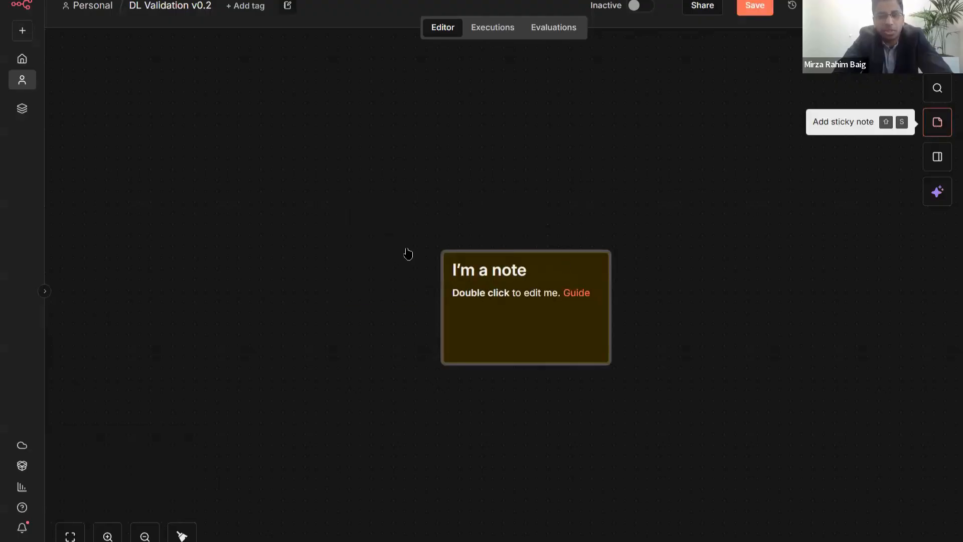
left_click_drag(498, 272, 126, 87)
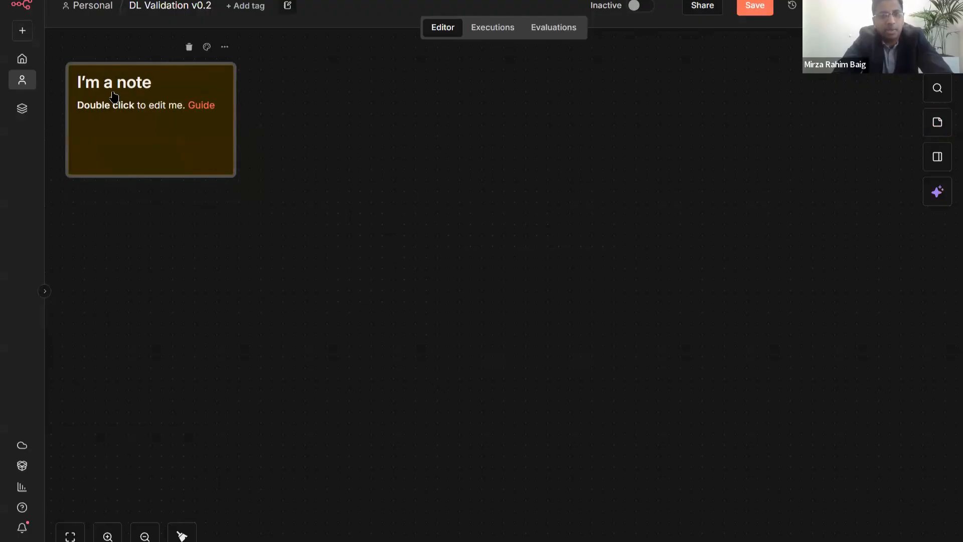
double_click(115, 95)
key("ctrl+a")
key("BackSpace")
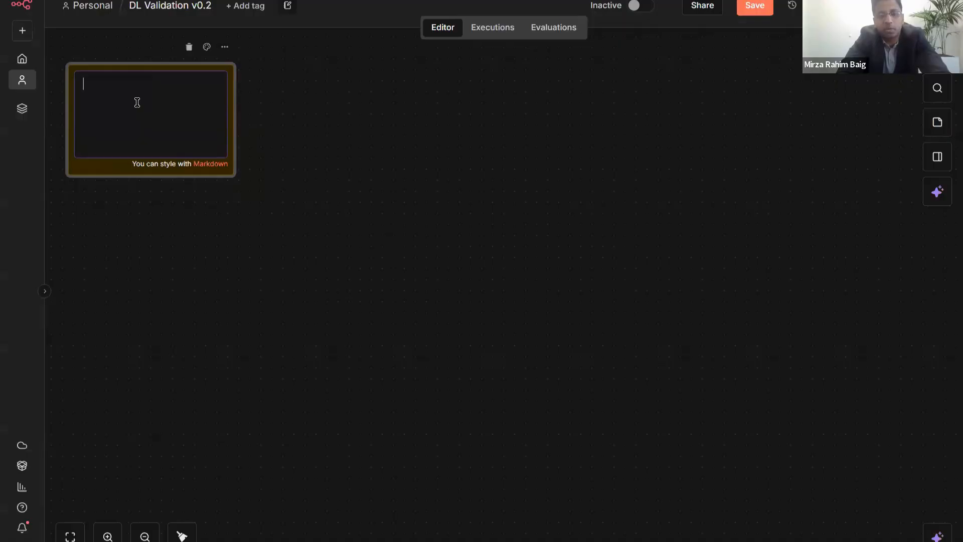
- Write steps '1. Collect user image using a form' and '2. Extract text from the image'
type("Collec")
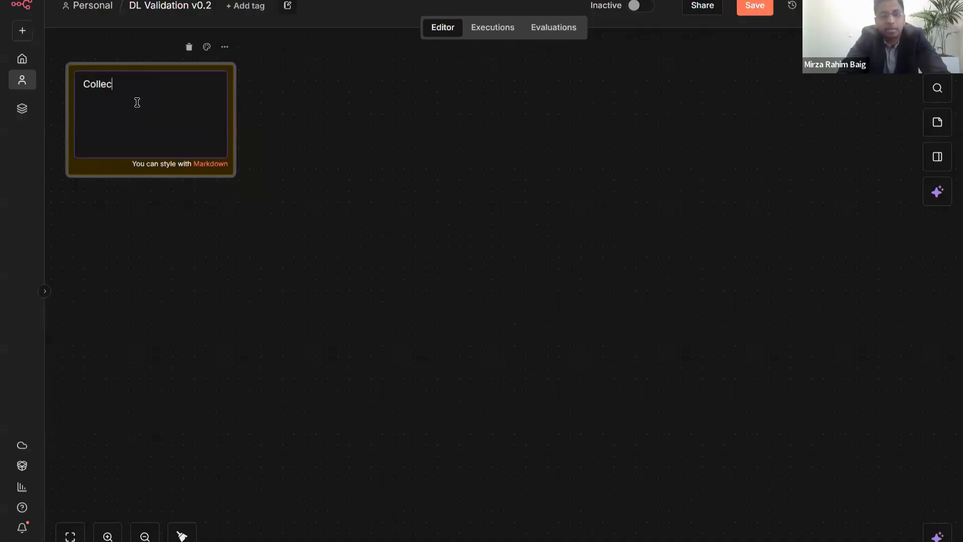
type("t user imag")
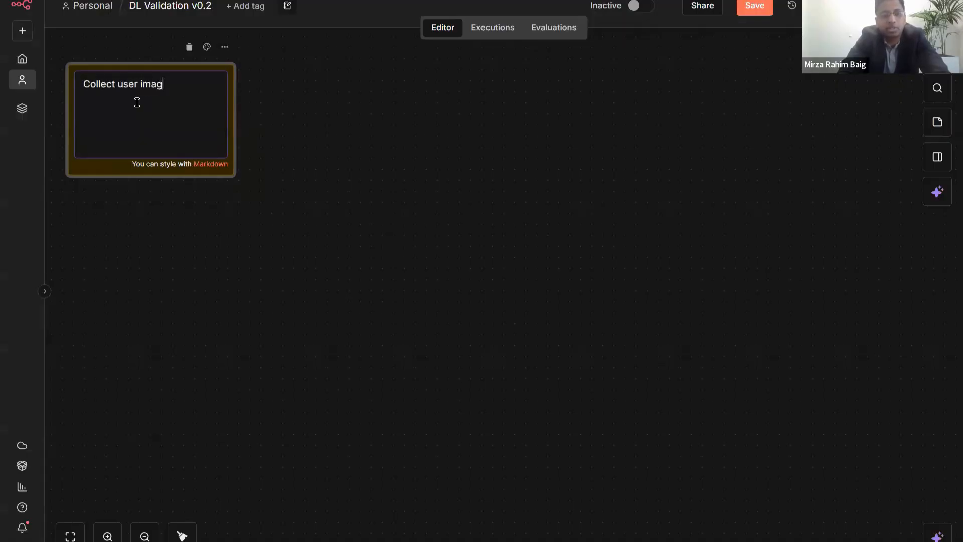
type("e using a form")
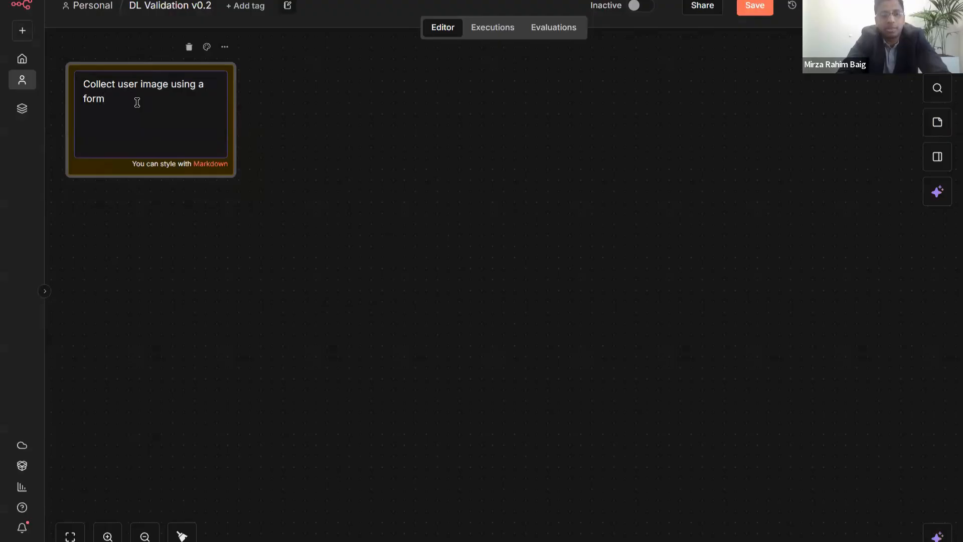
key("ctrl+Home")
type("1.")
key("ctrl+End")
key("Return")
type("2. ")
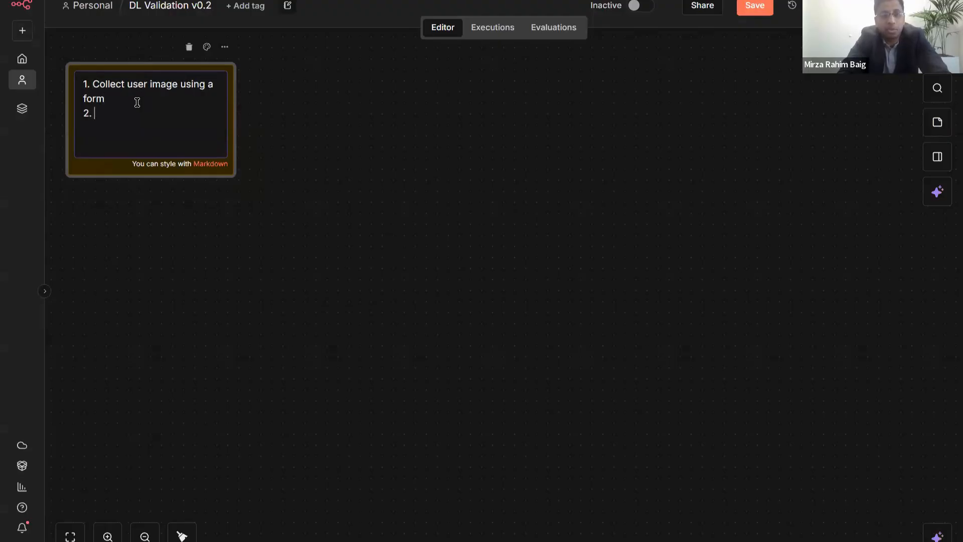
type("Extrac")
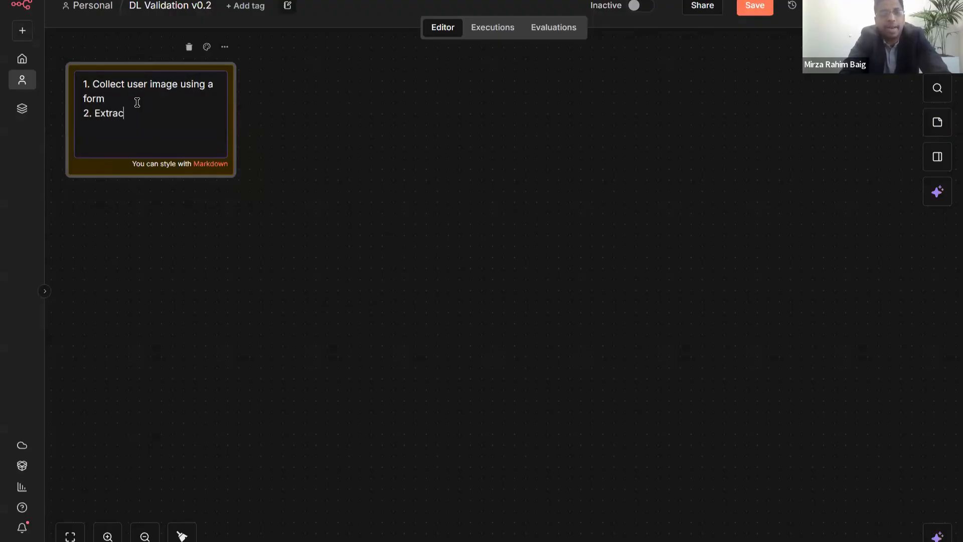
type("t image")
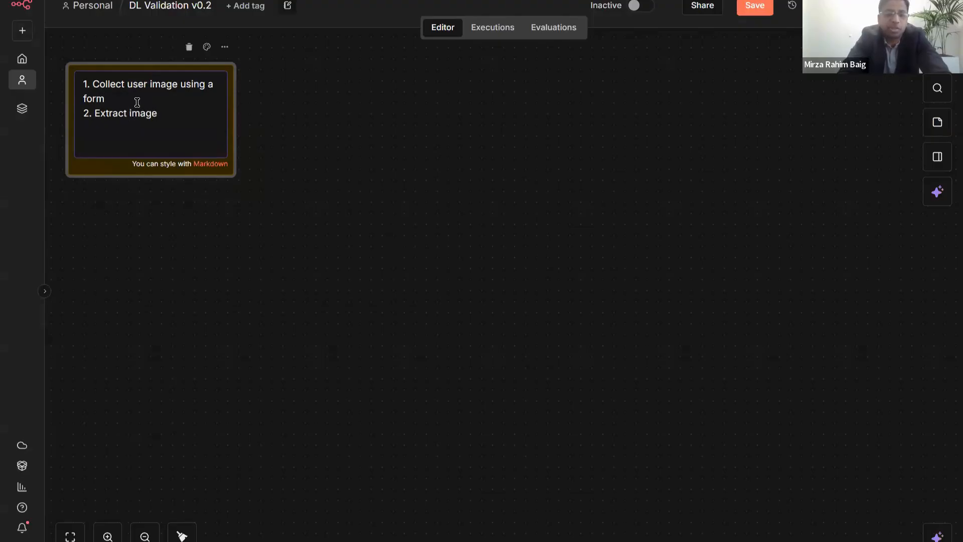
key("ctrl+shift+Left")
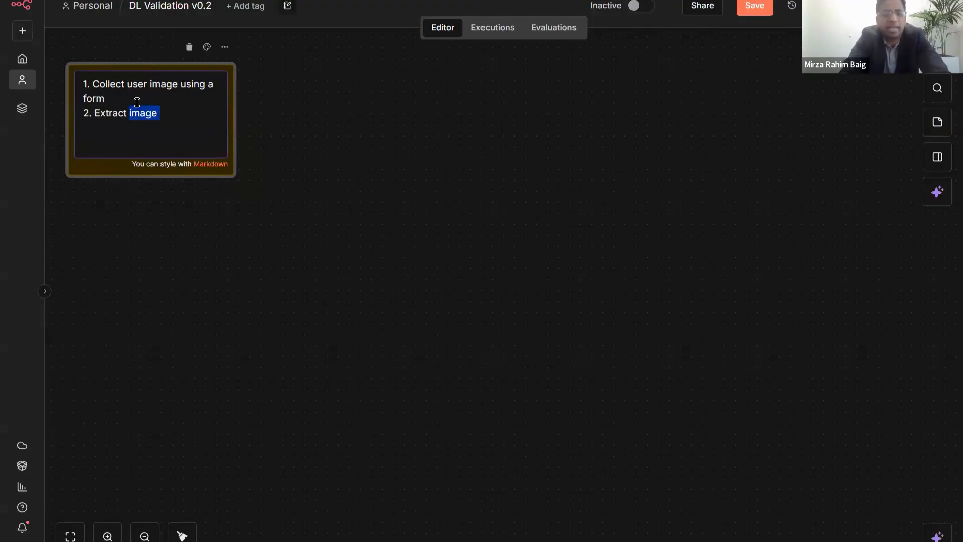
type("text from the image")
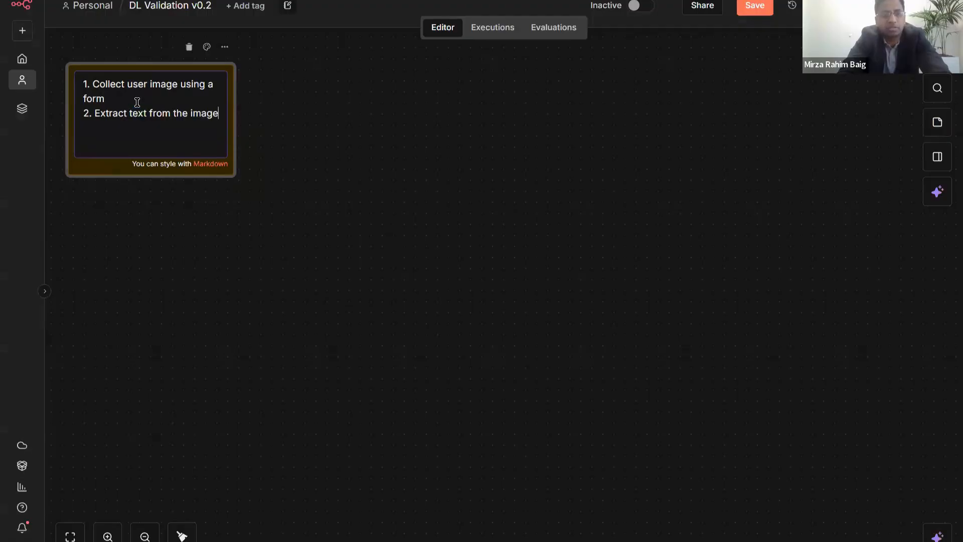
- Add steps '3. Validate is license is valid', '4. Add row to database', '5. Show result to user'
key("Return")
type("3. Valida")
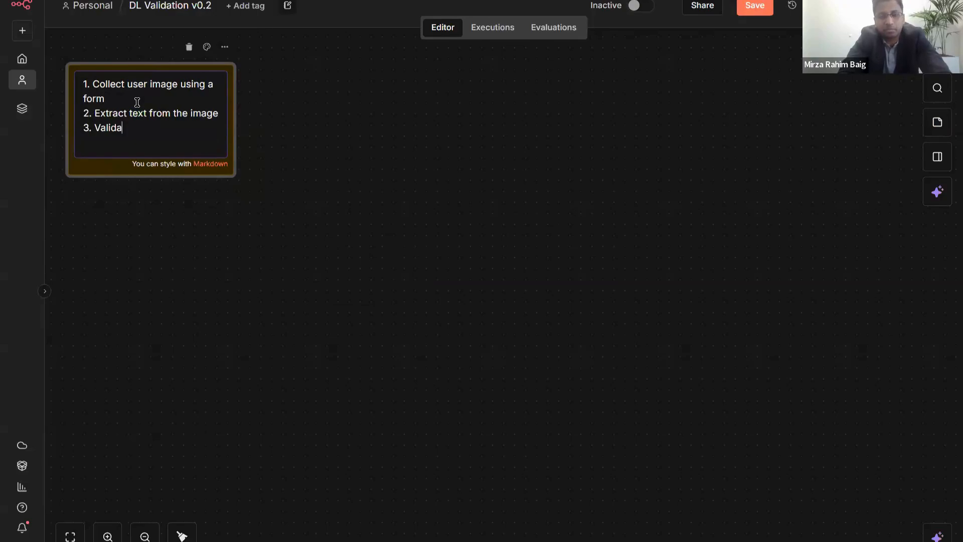
type("te is license is valid ")
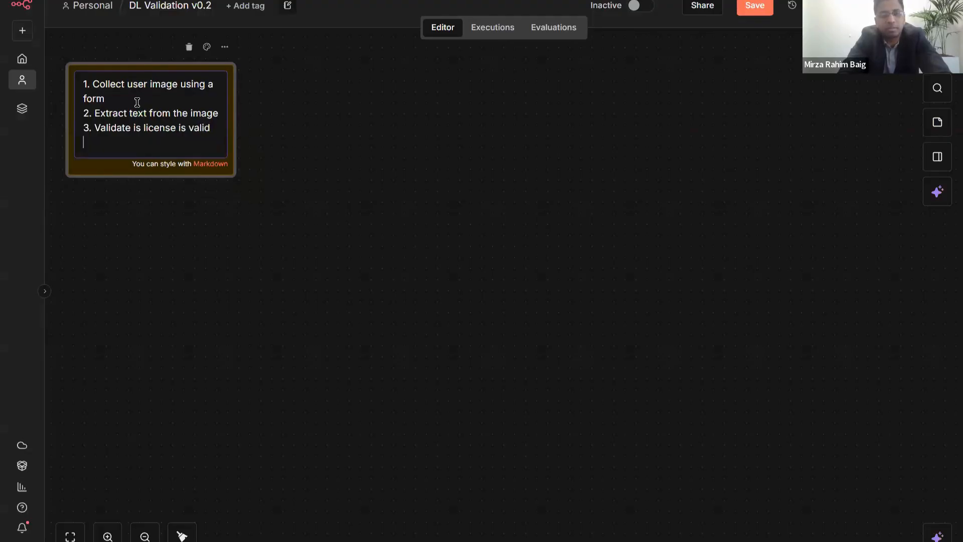
type("4. G")
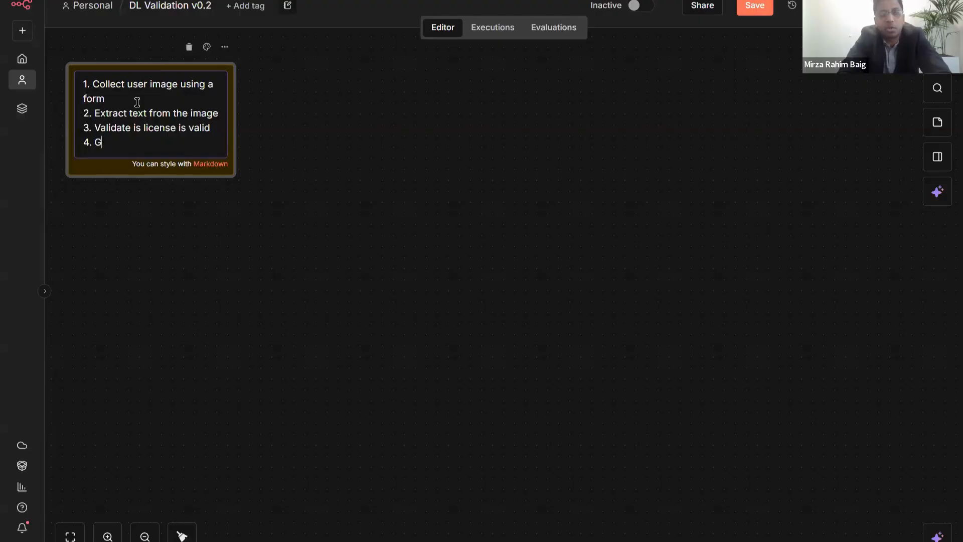
key("BackSpace")
type("G")
key("BackSpace")
type("Add row to database")
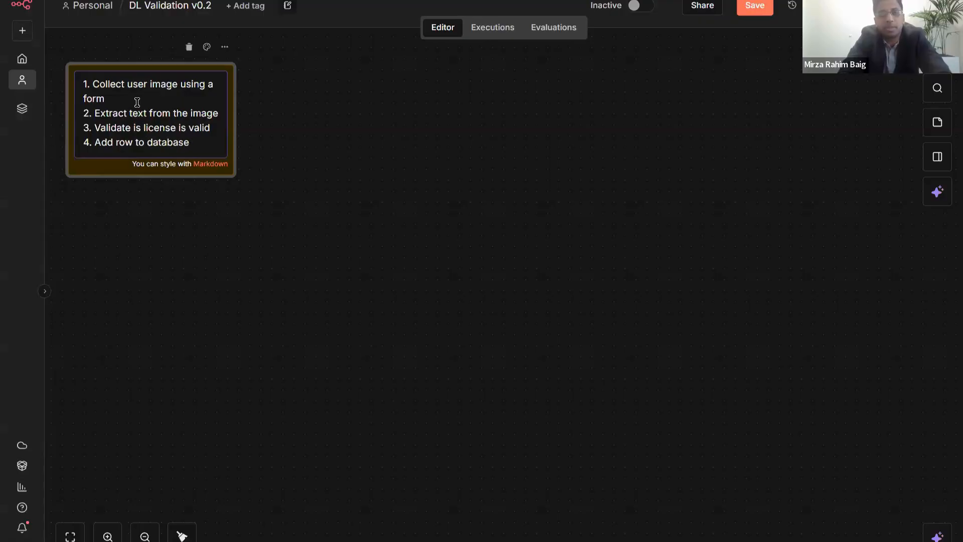
key("Return")
type("5. ")
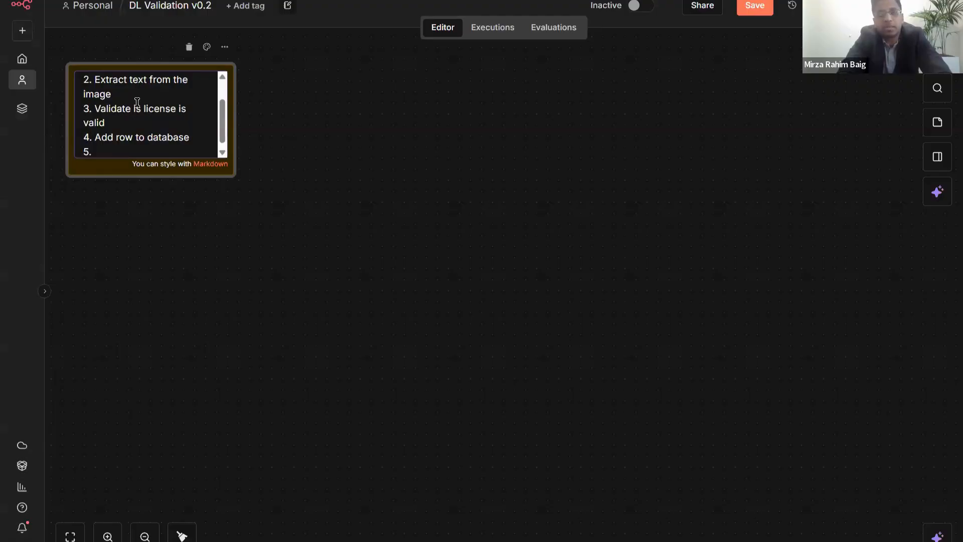
type("Result to user")
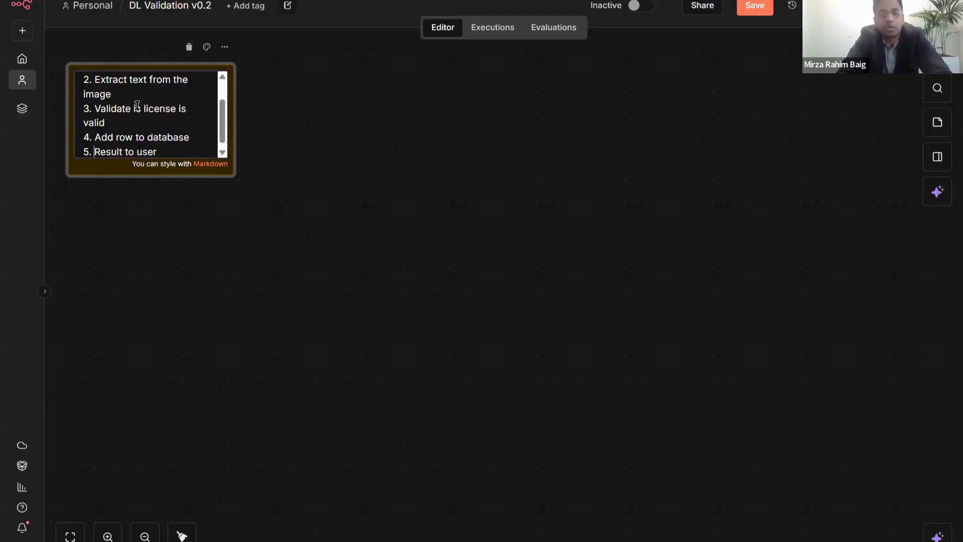
type("Show")
key("Delete")
type("r")
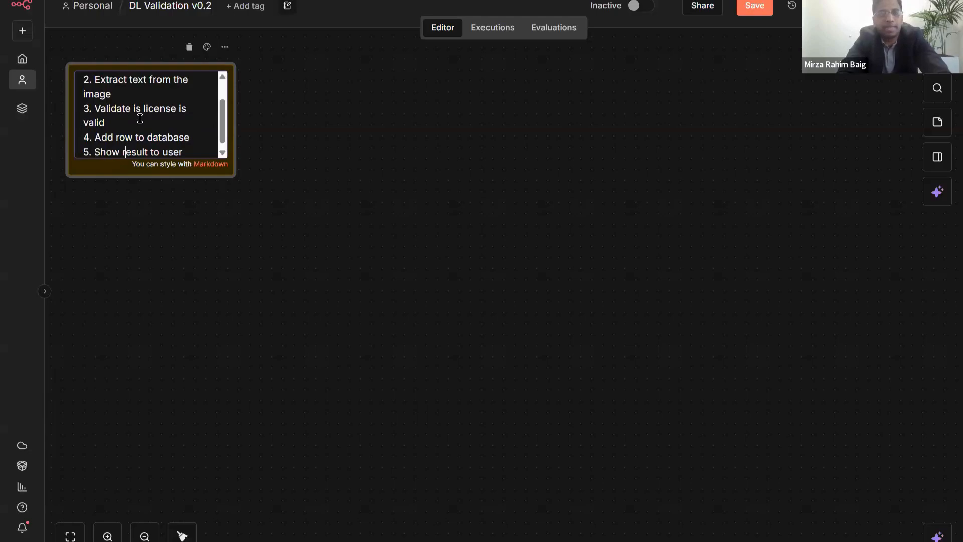
- Resize the sticky note wider and shorter so the five-step list fits
left_click_drag(152, 249, 146, 195)
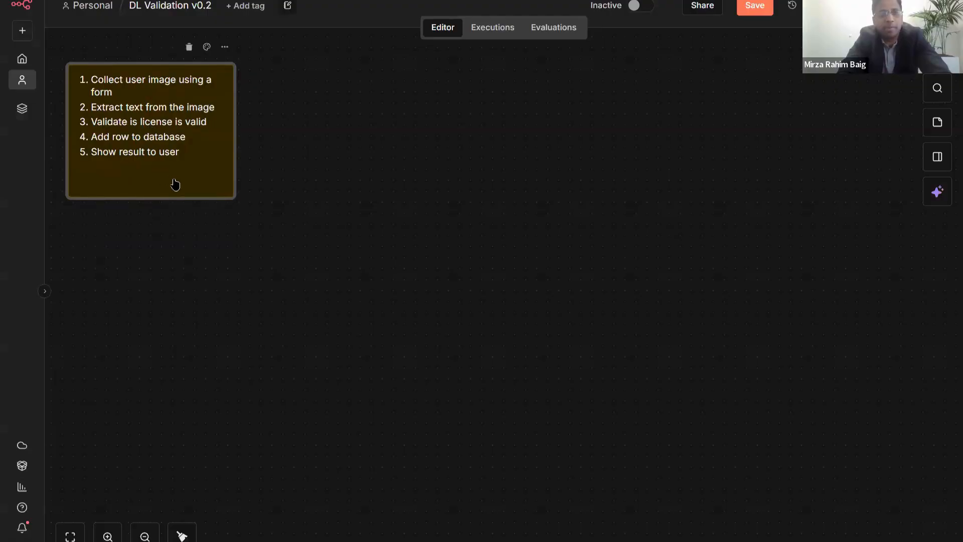
double_click(176, 181)
left_click(181, 177)
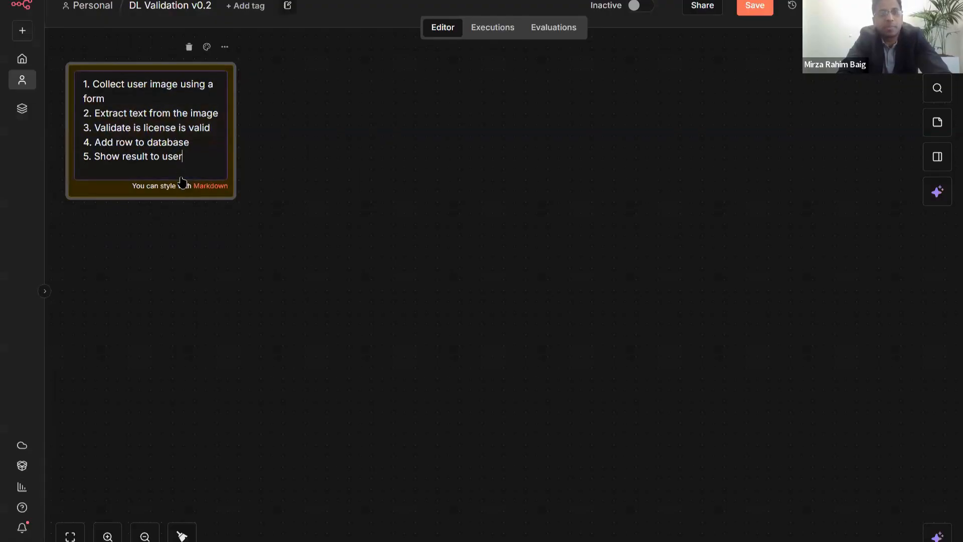
left_click(183, 185)
left_click_drag(230, 121, 244, 121)
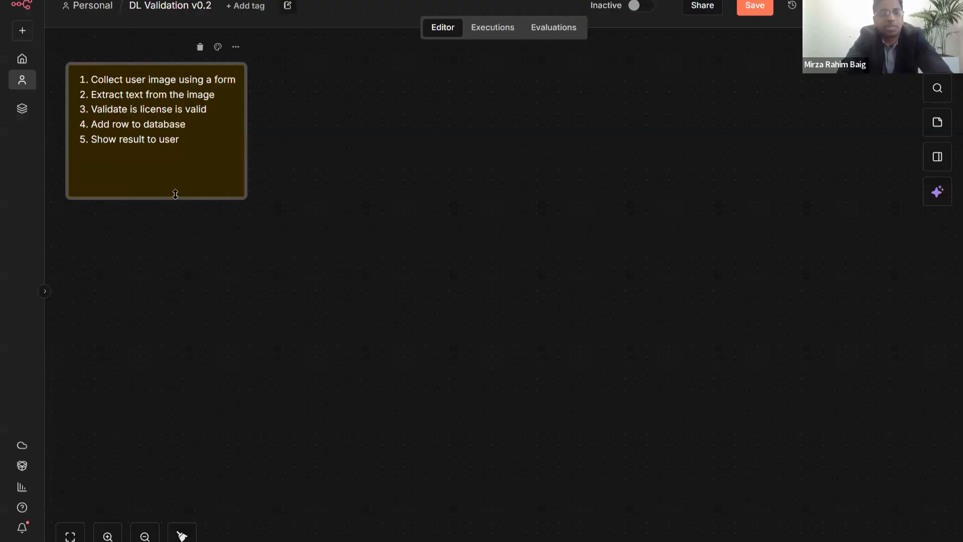
left_click_drag(174, 173, 175, 164)
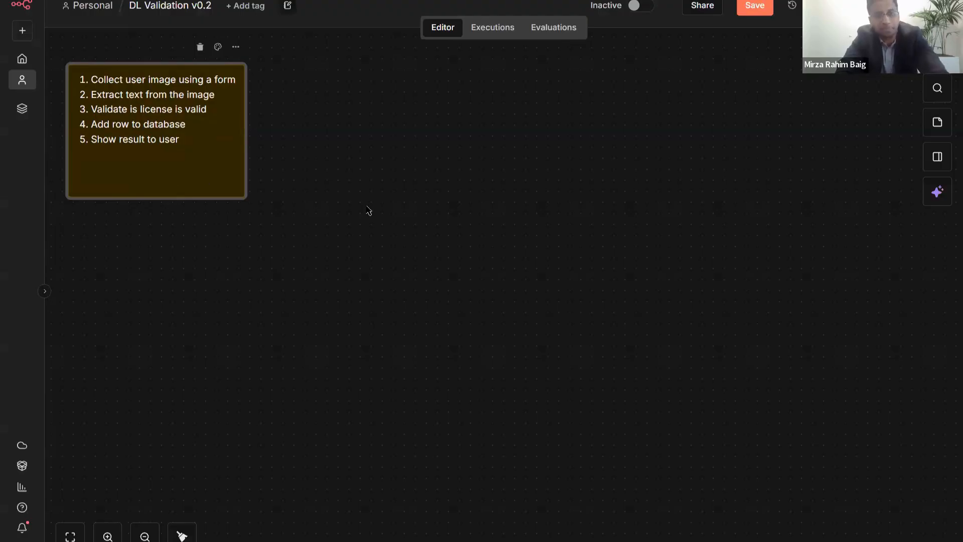
- Add an On form submission trigger from the node creator's trigger list
left_click(369, 212)
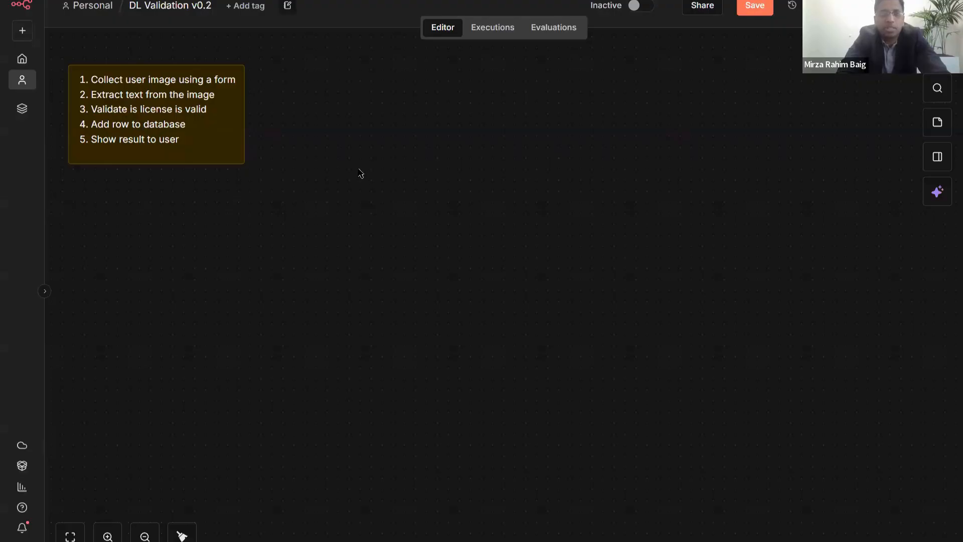
key("Tab")
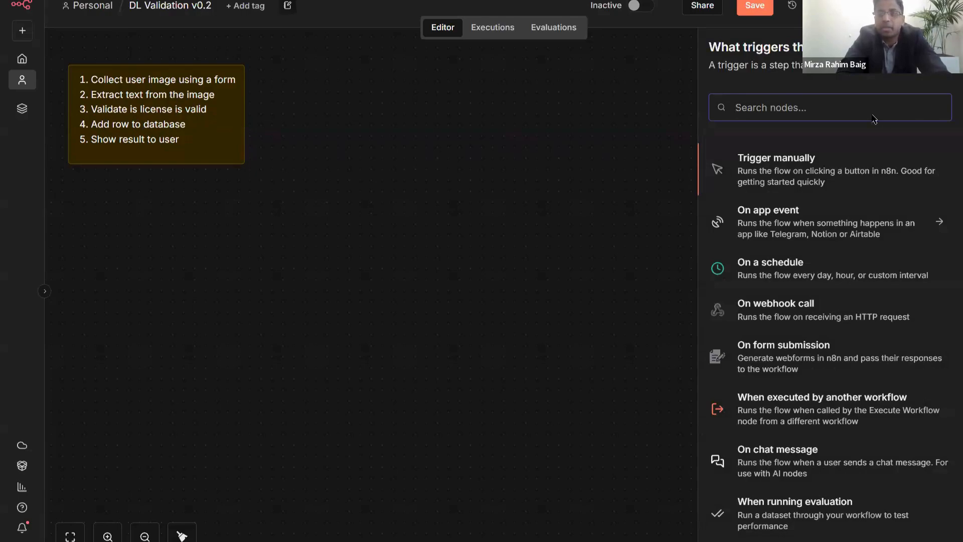
left_click(625, 106)
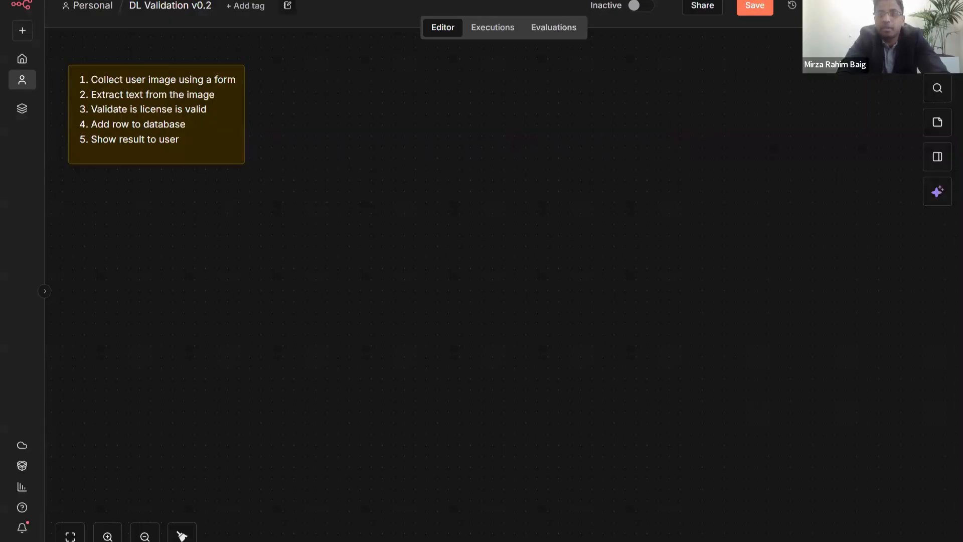
key("Tab")
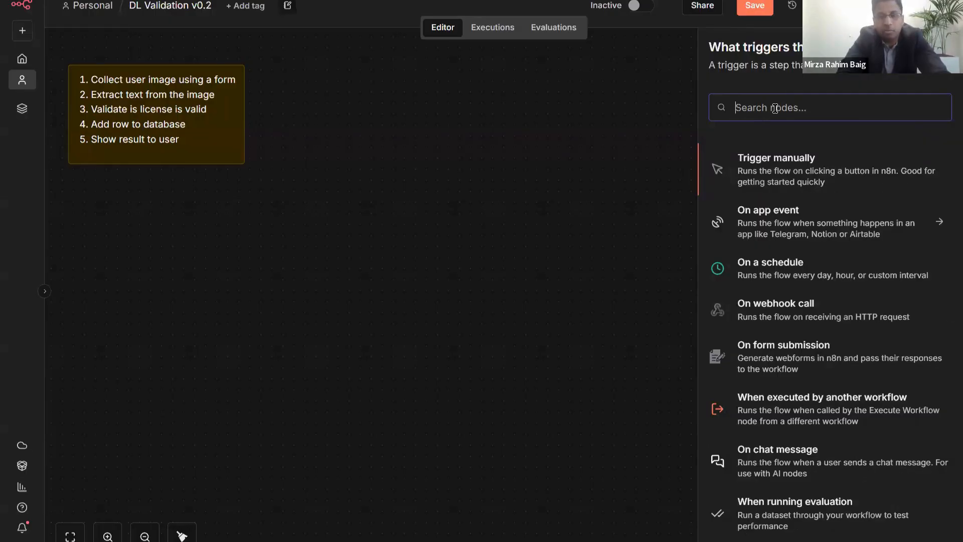
type("form")
key("ctrl+a")
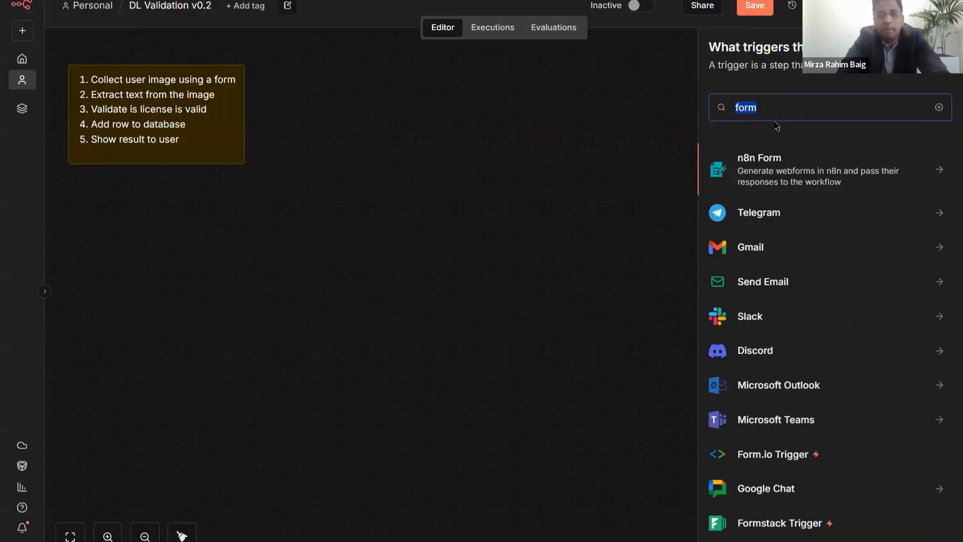
key("BackSpace")
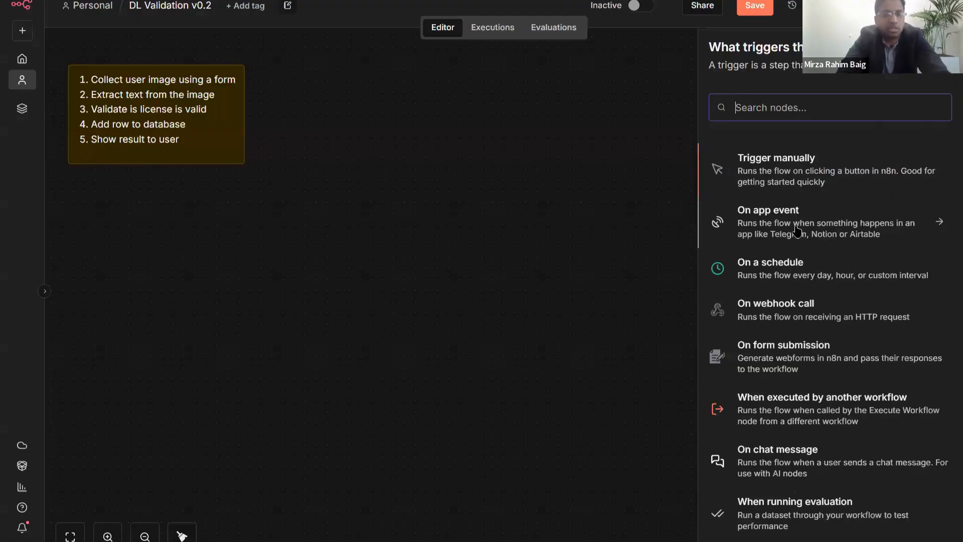
scroll(796, 230, "down", 1)
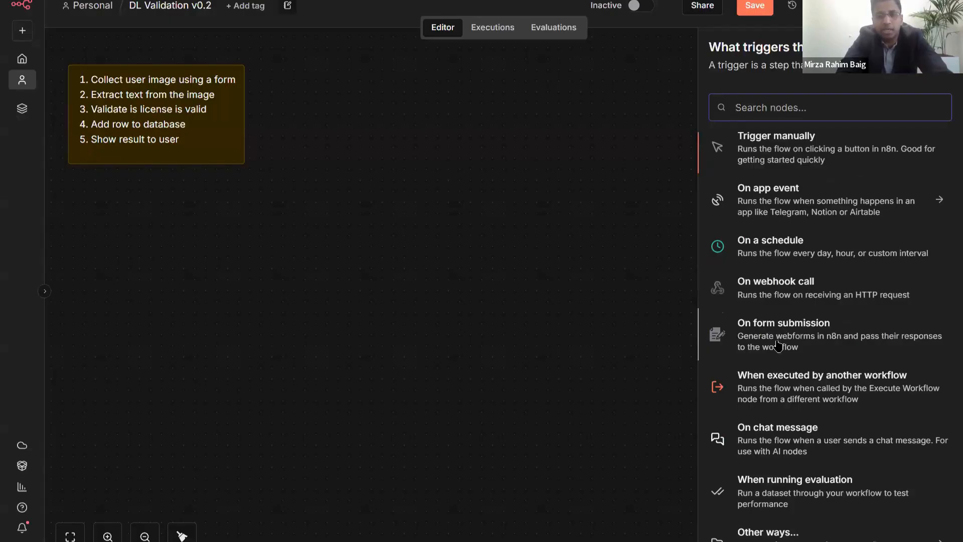
scroll(777, 341, "down", 1)
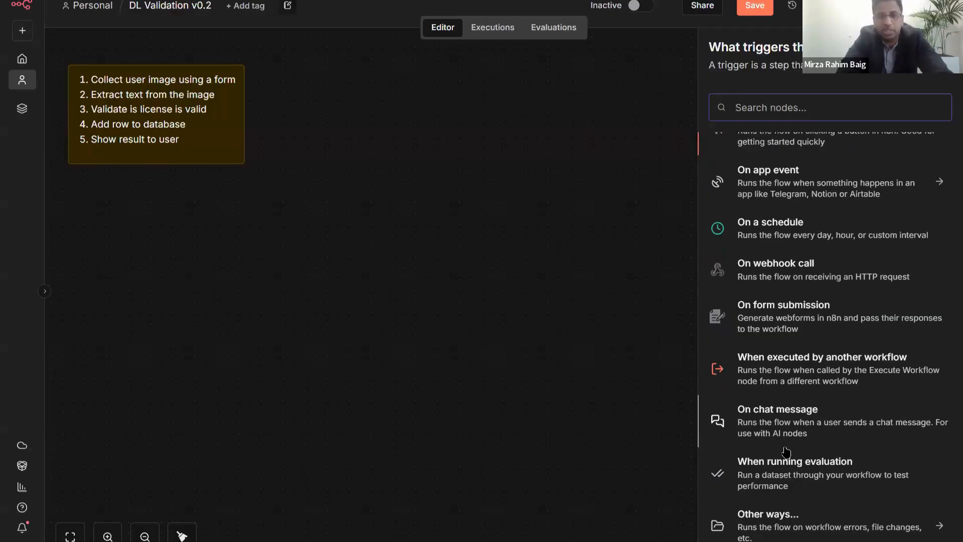
left_click(771, 320)
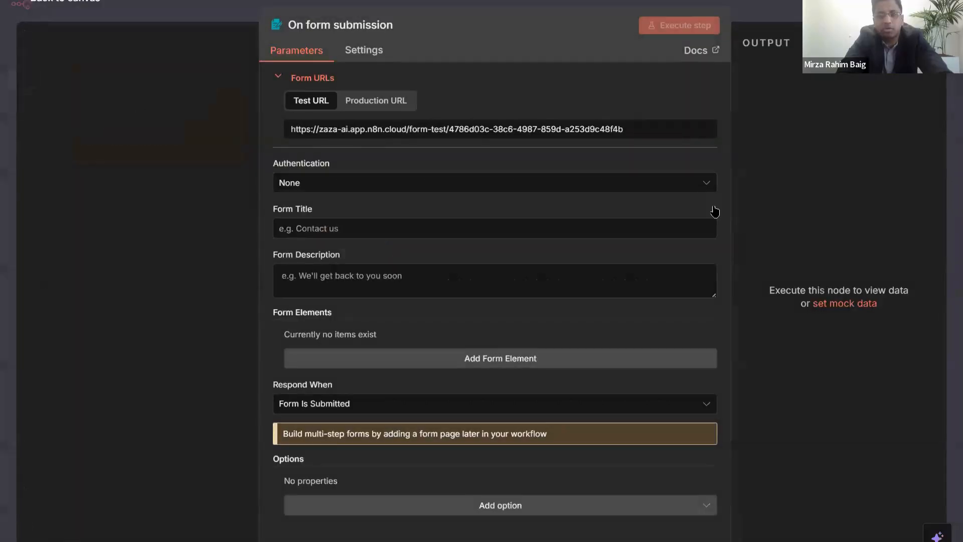
- Move the form trigger left and browse the n8n Form node's triggers
key("Escape")
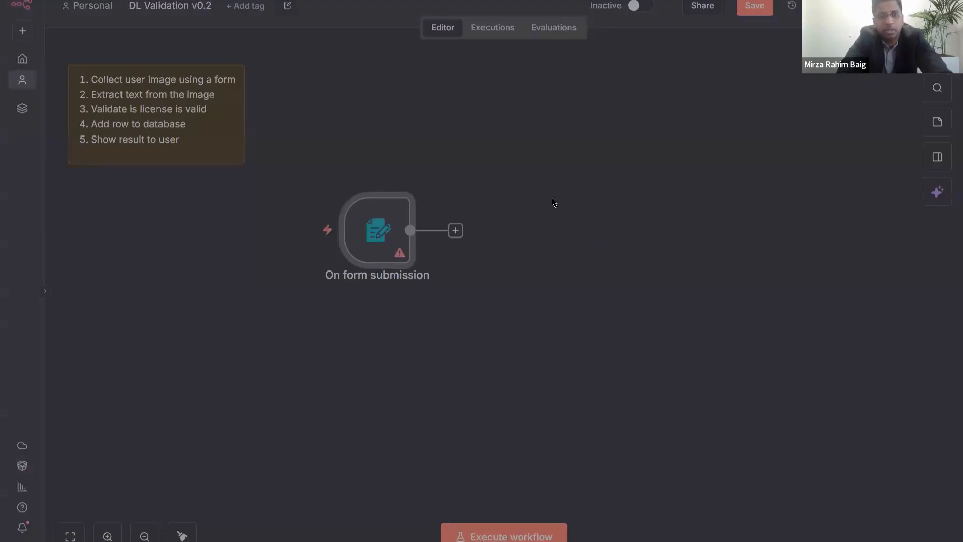
left_click_drag(380, 214, 303, 225)
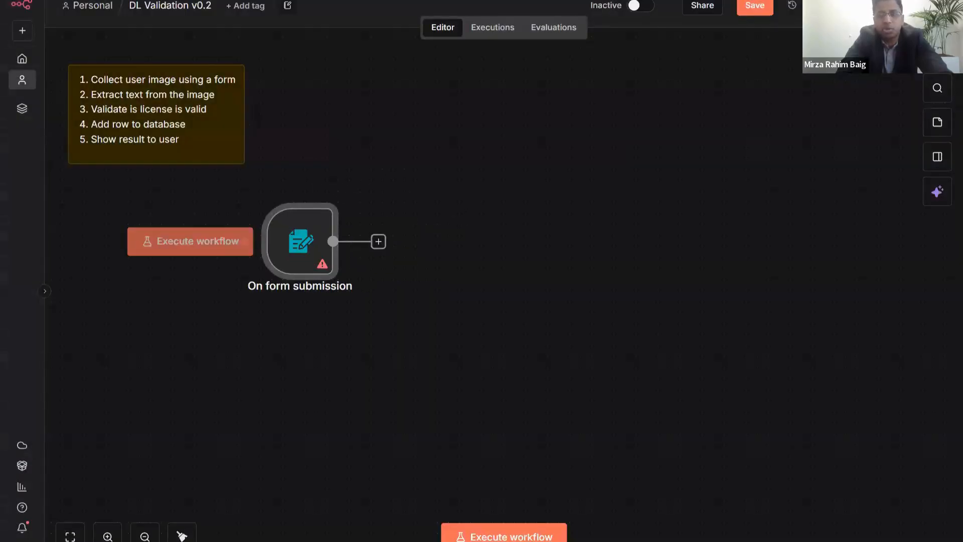
key("Tab")
type("form")
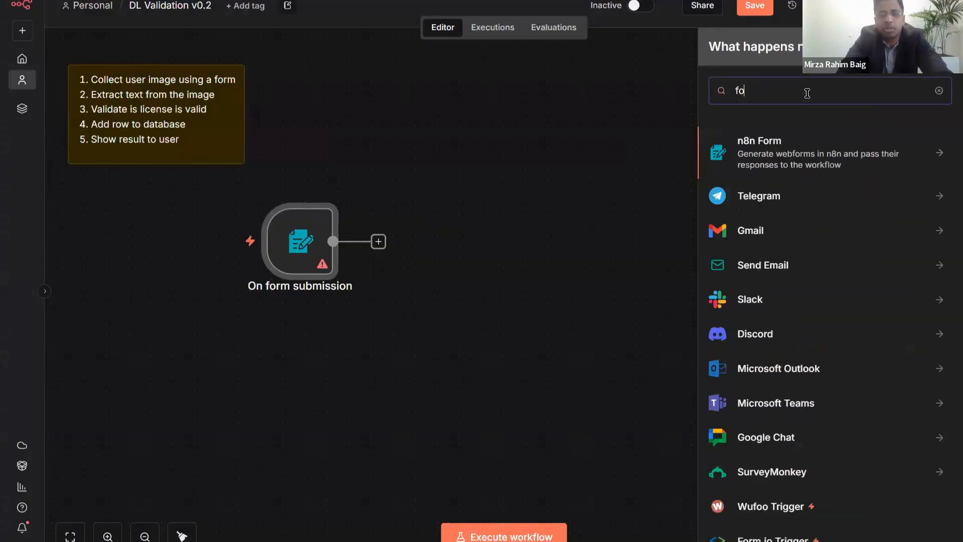
left_click(838, 154)
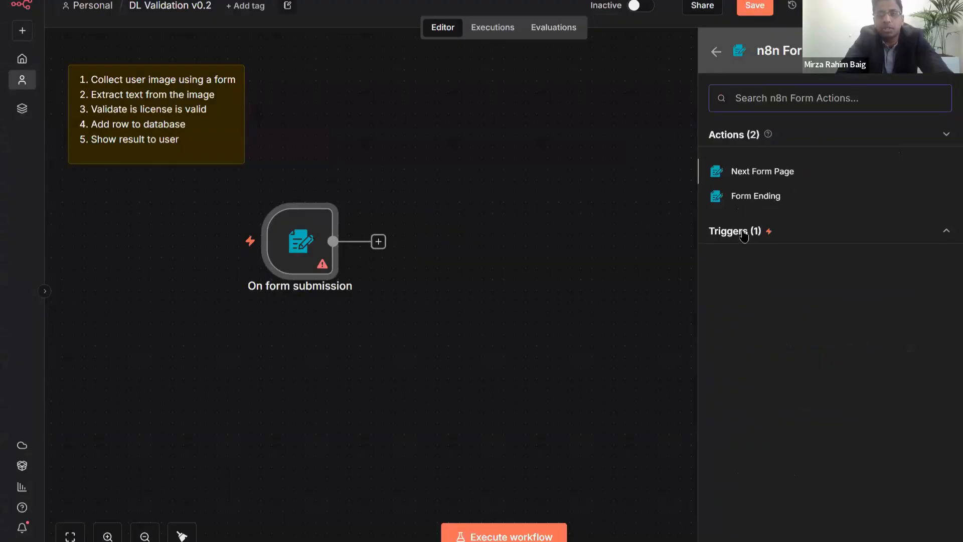
left_click(928, 235)
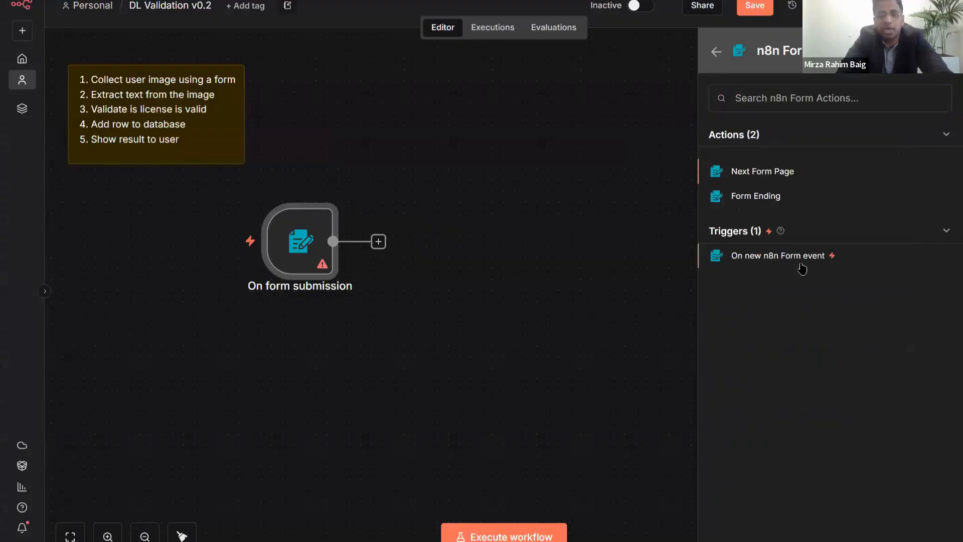
left_click(345, 215)
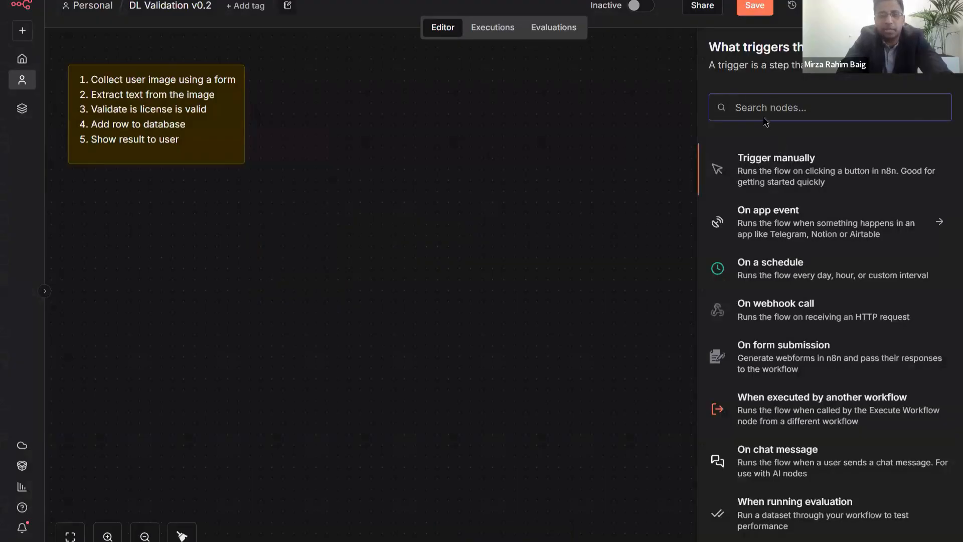
- Try adding the On new n8n Form event trigger, then close its settings
type("form")
left_click(760, 167)
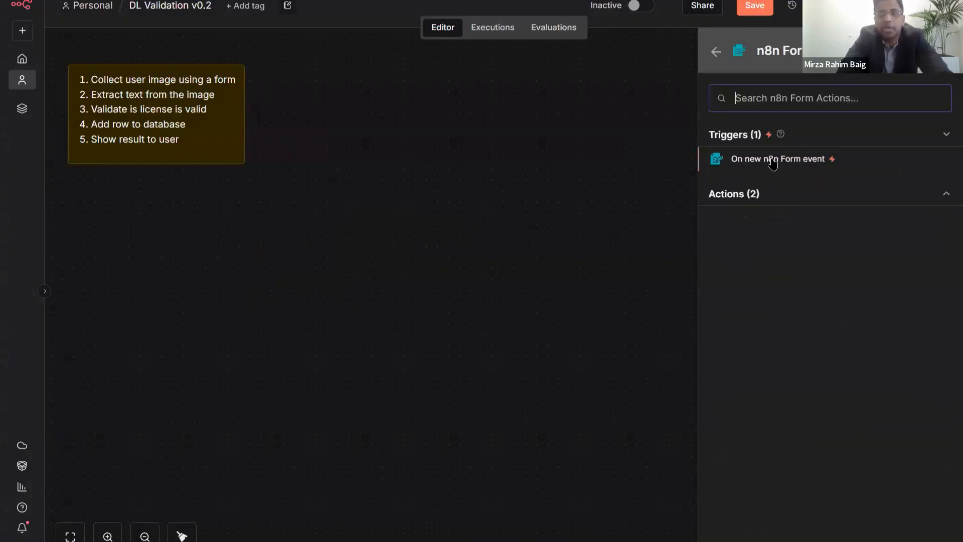
left_click(737, 162)
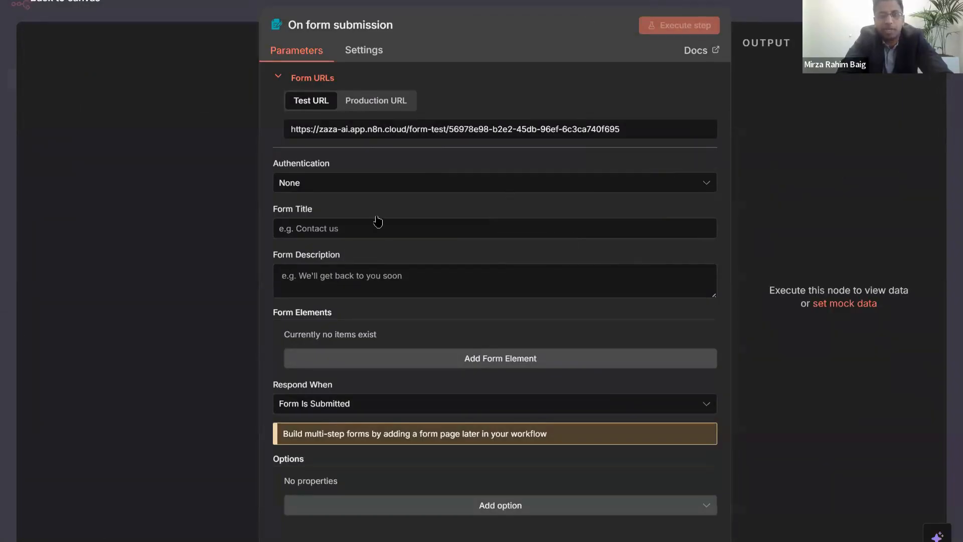
key("Escape")
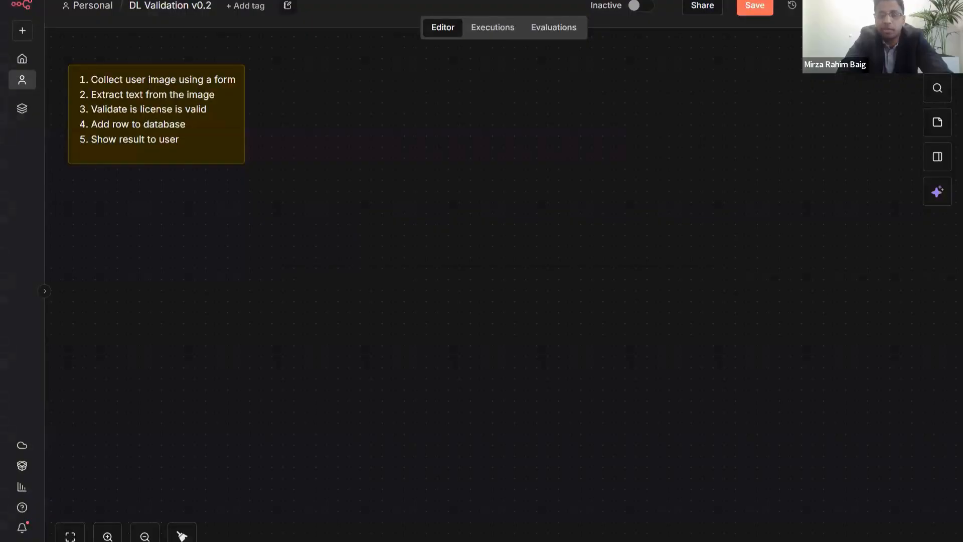
- Add the n8n Form 'On new n8n Form event' trigger and return to the canvas
left_click(937, 54)
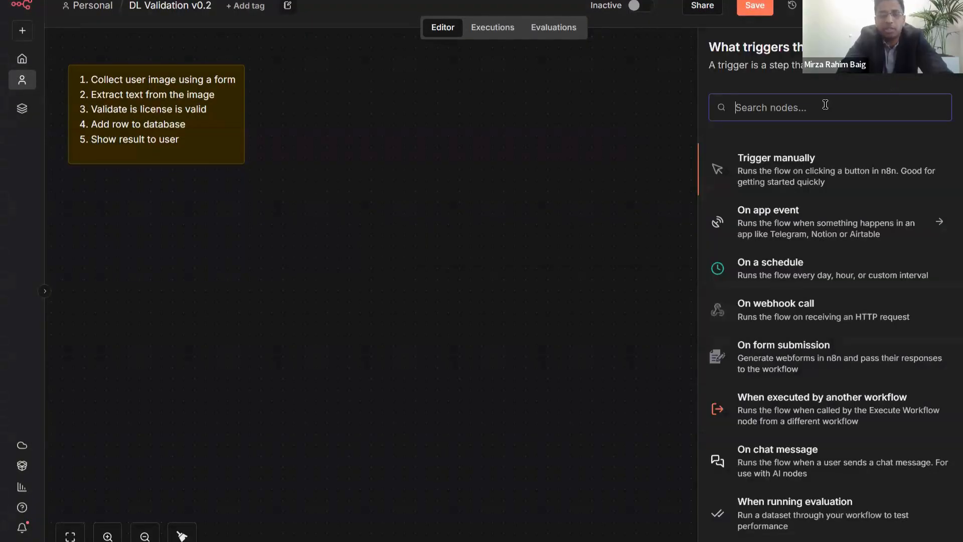
type("form")
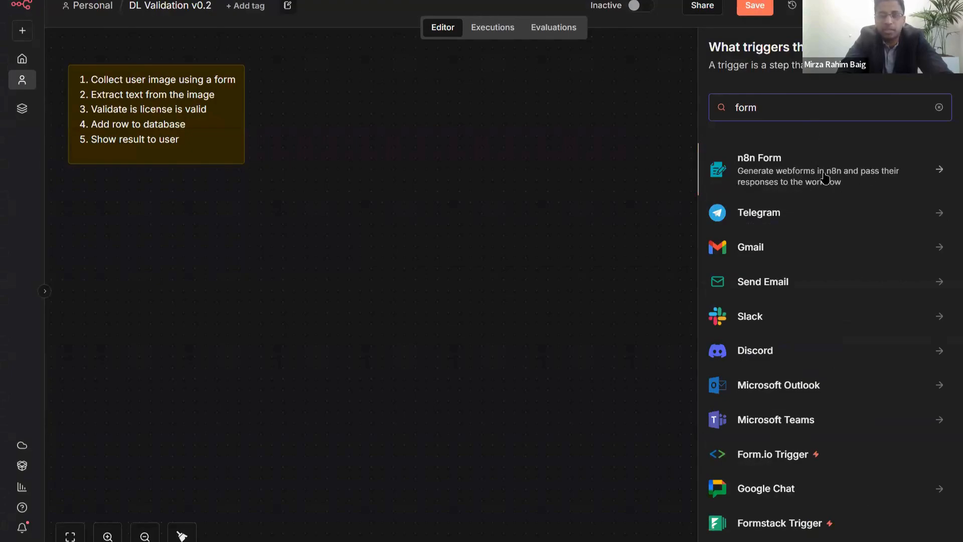
left_click(739, 146)
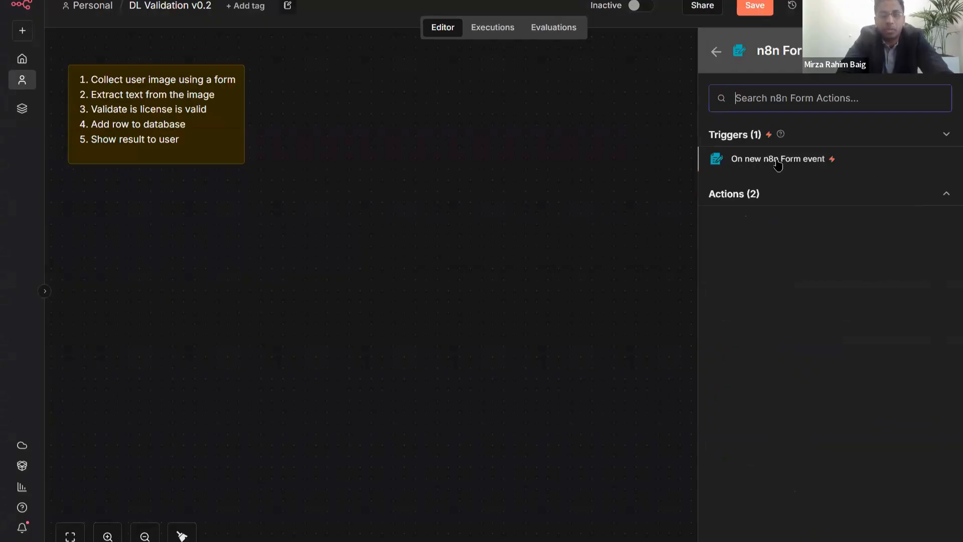
left_click(778, 165)
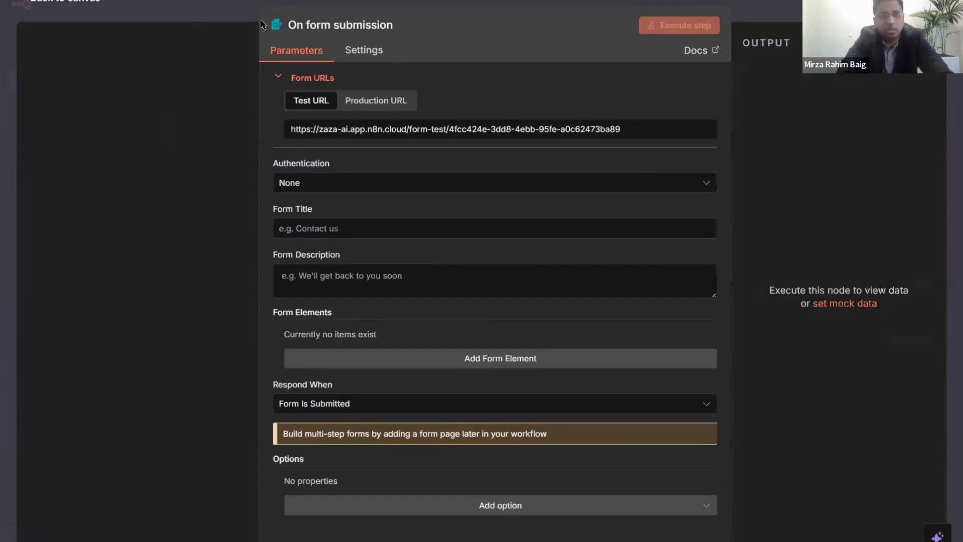
left_click(223, 6)
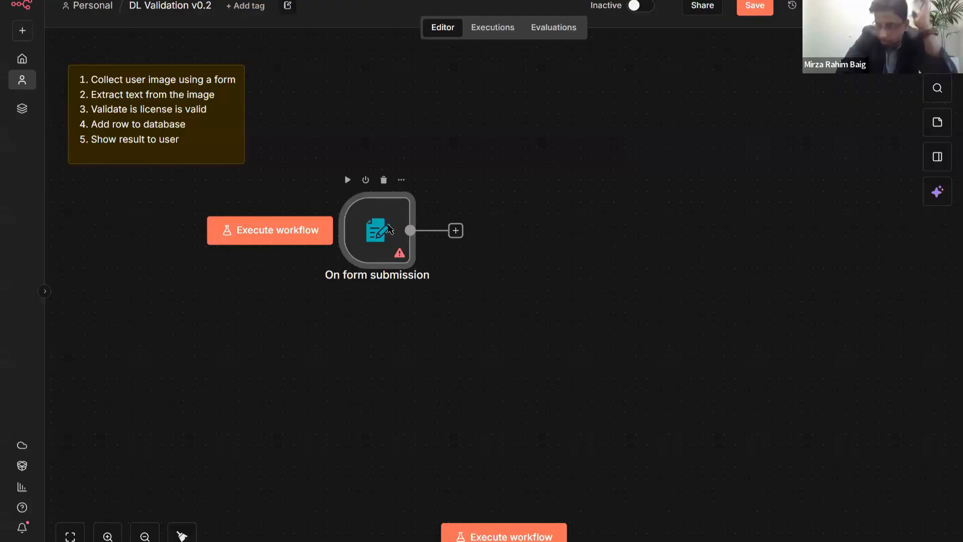
- Open the form trigger's settings, compare test and production URLs, keep Authentication at None
double_click(390, 230)
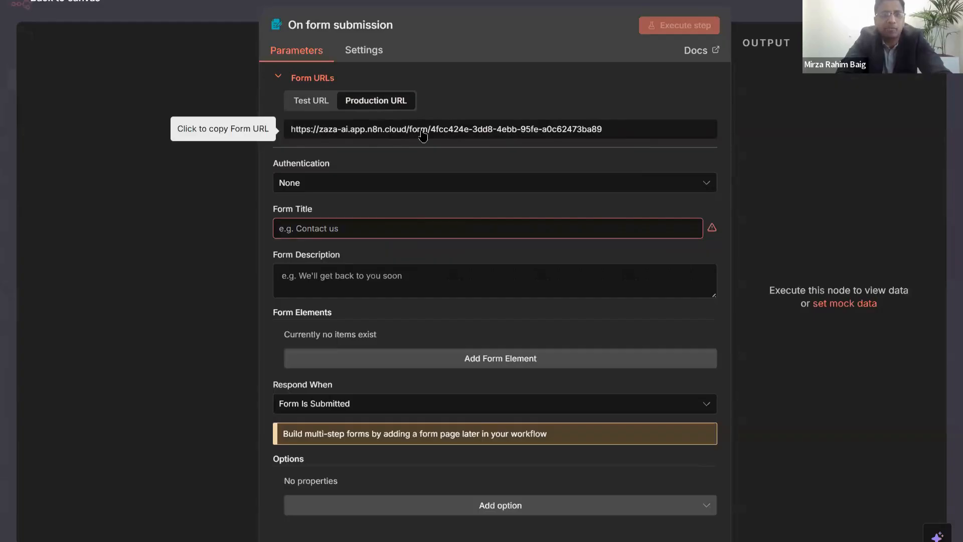
left_click(308, 100)
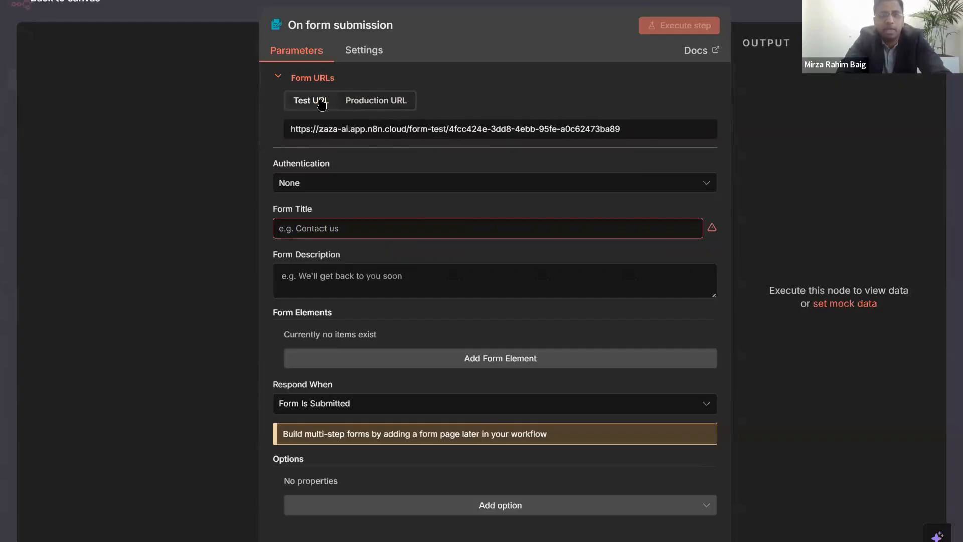
left_click(351, 102)
left_click(305, 103)
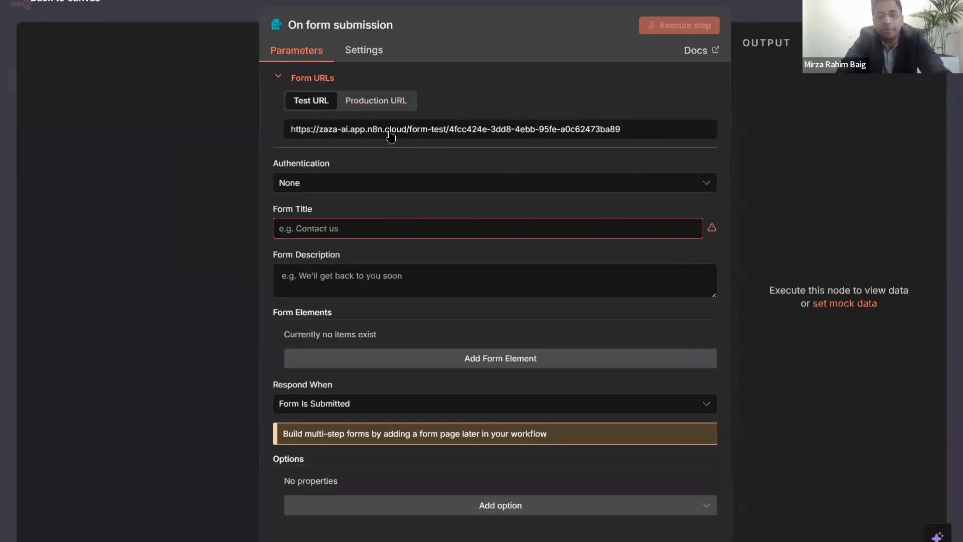
left_click(430, 184)
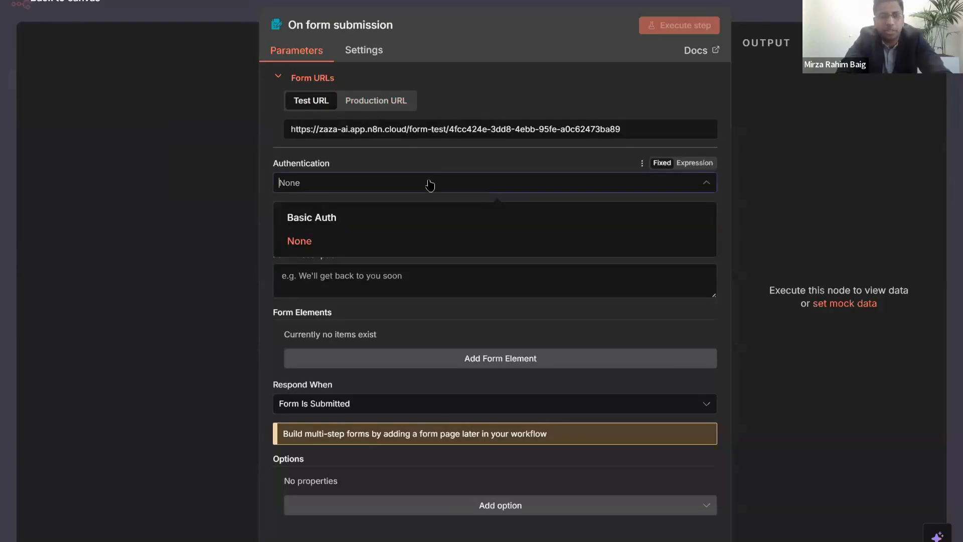
left_click(424, 162)
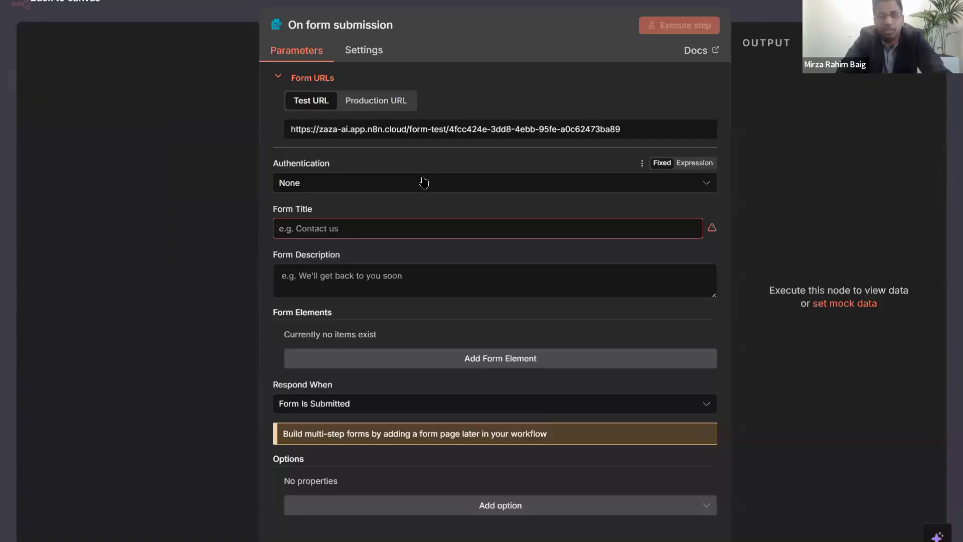
left_click(346, 229)
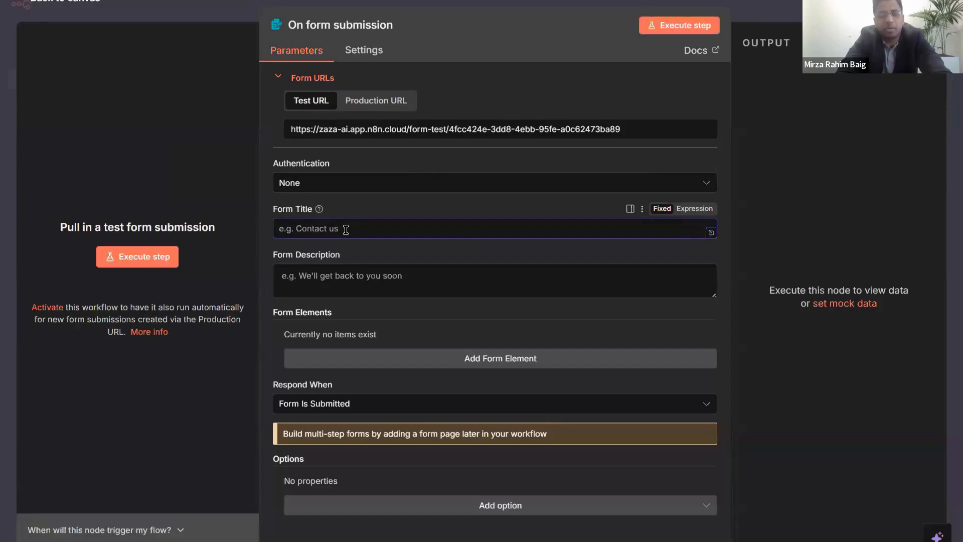
- Set the Form Title to 'PicknDrive - License Upload Portal'
type("PicknDrive - License upload")
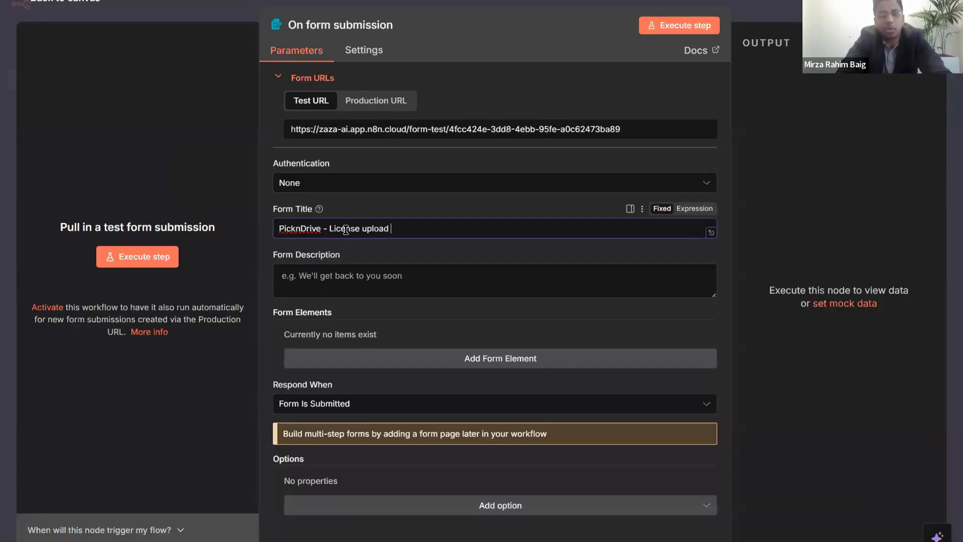
type("Portal")
key("ctrl+Left")
key("ctrl+Left")
key("Delete")
type("U")
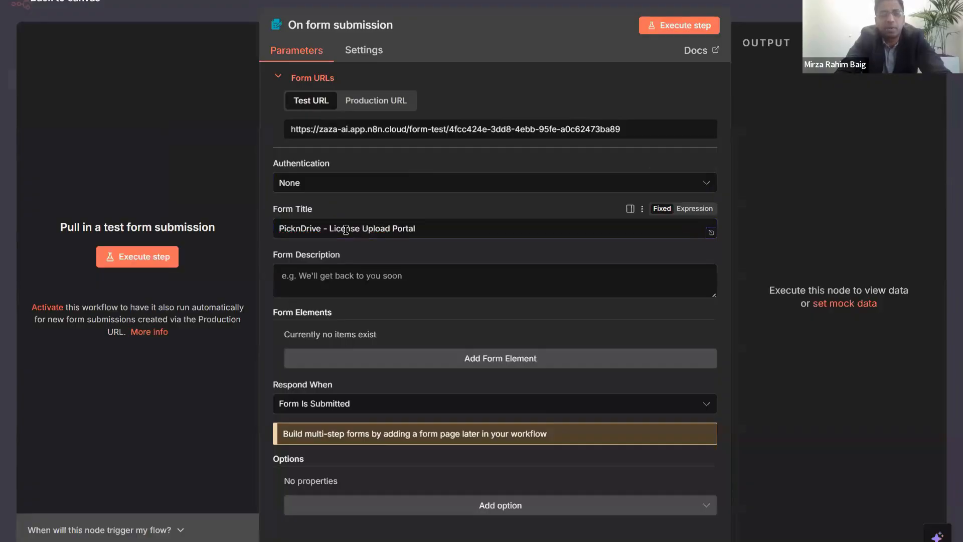
- Begin the description: 'Upload high quality images of your driving license,'
left_click(324, 271)
type("Up")
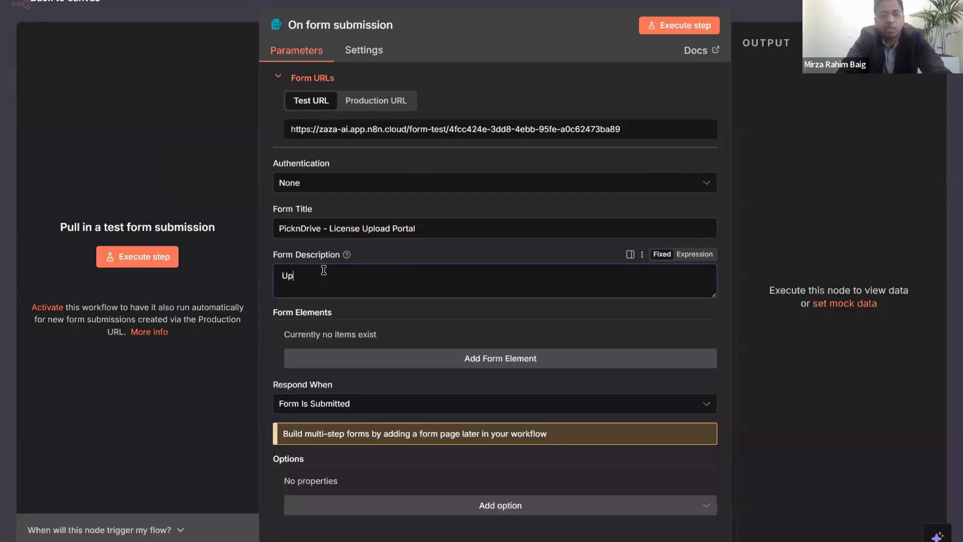
type("load your")
key("BackSpace")
key("BackSpace")
key("BackSpace")
key("BackSpace")
key("BackSpace")
type("high quality of")
key("BackSpace")
key("BackSpace")
key("BackSpace")
type("images of your diriving")
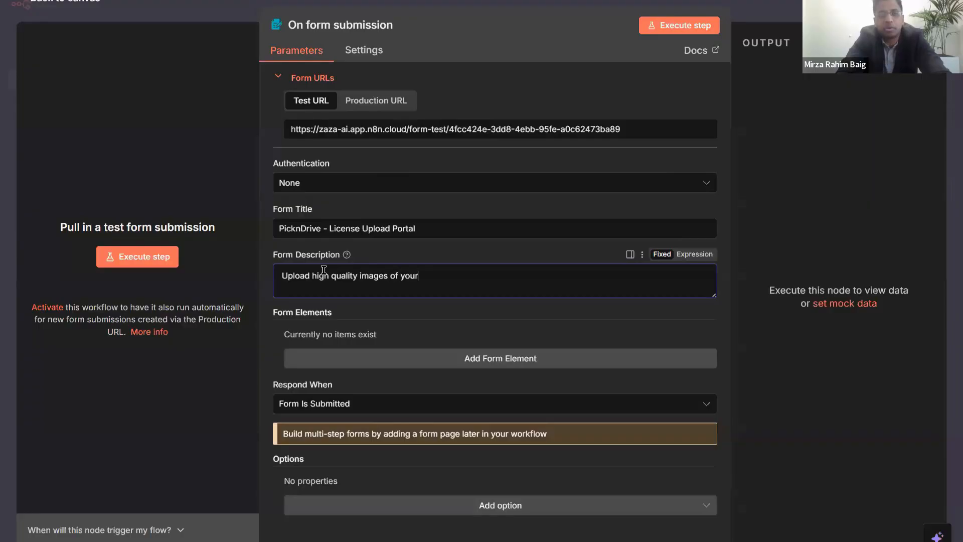
key("ctrl+shift+Left")
type("driving license, wal")
- Finish the description with 'wait a couple of moments for validation and then you are ready to go.!'
key("BackSpace")
key("BackSpace")
key("BackSpace")
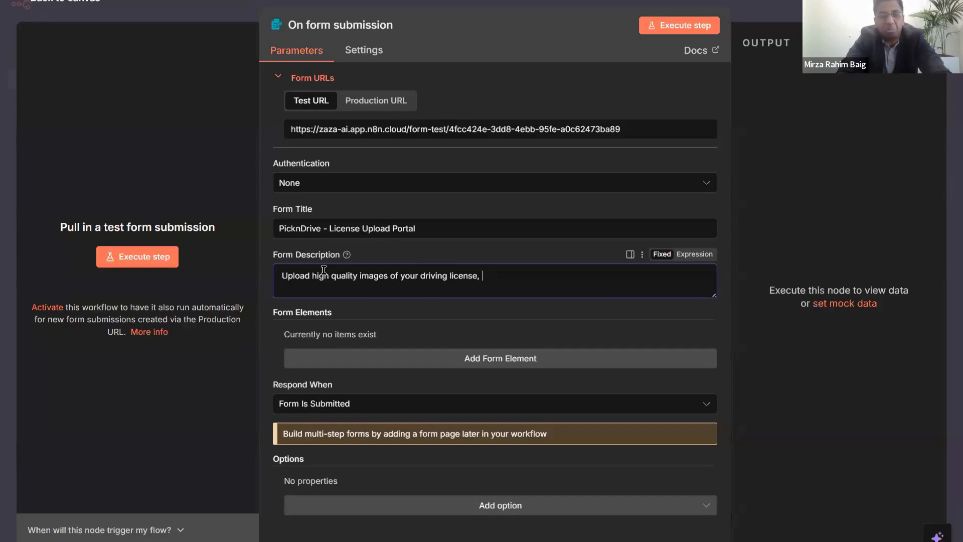
type("wait a mo")
key("Left")
key("Left")
type("a couple")
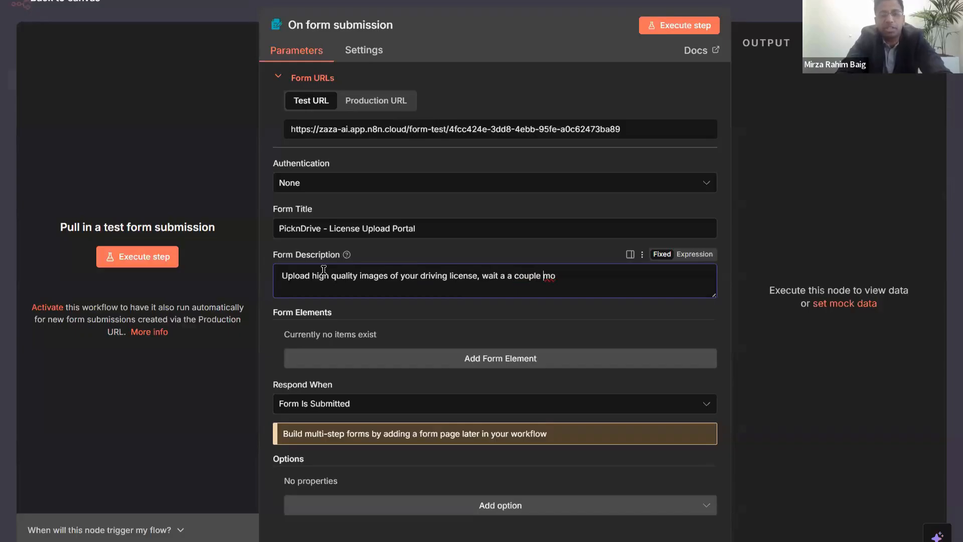
key("Left")
key("Left")
key("Left")
key("Left")
key("Left")
key("Left")
key("Left")
key("BackSpace")
key("BackSpace")
key("End")
key("ctrl+shift+Left")
type("of moments ")
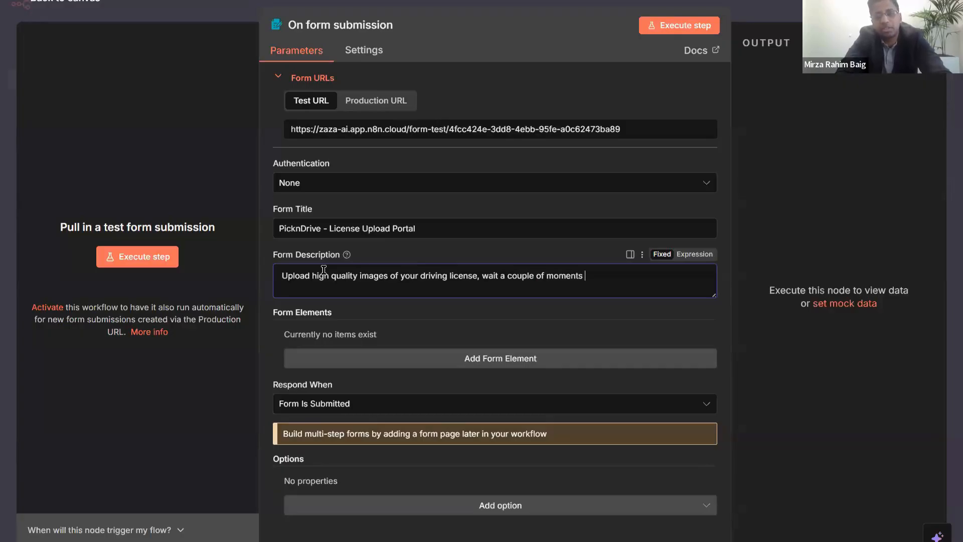
type("for validation and then you are r")
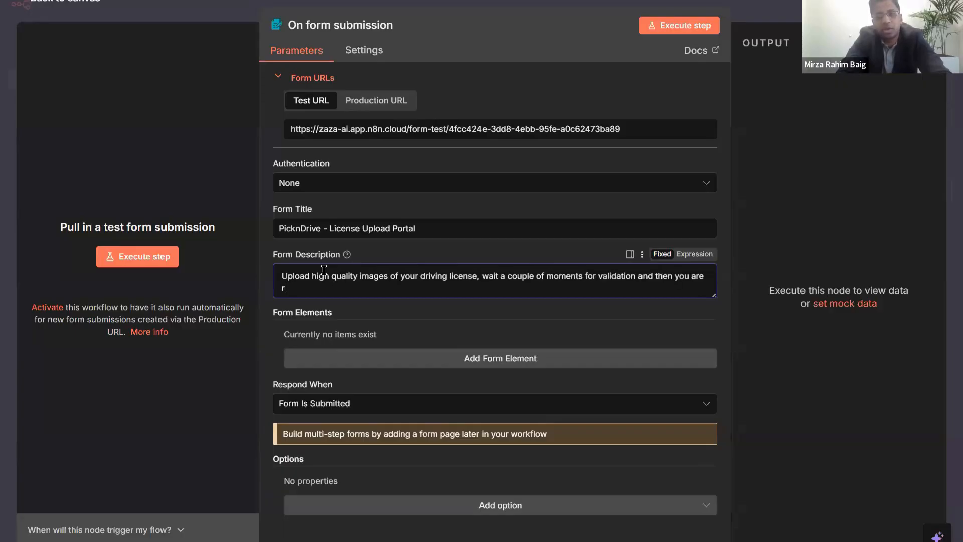
type("eady ")
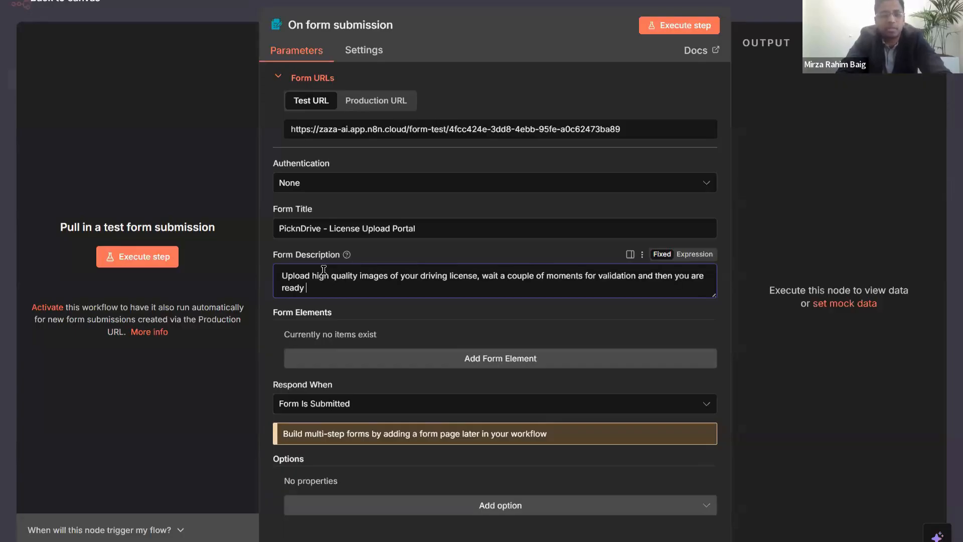
type("to go.!")
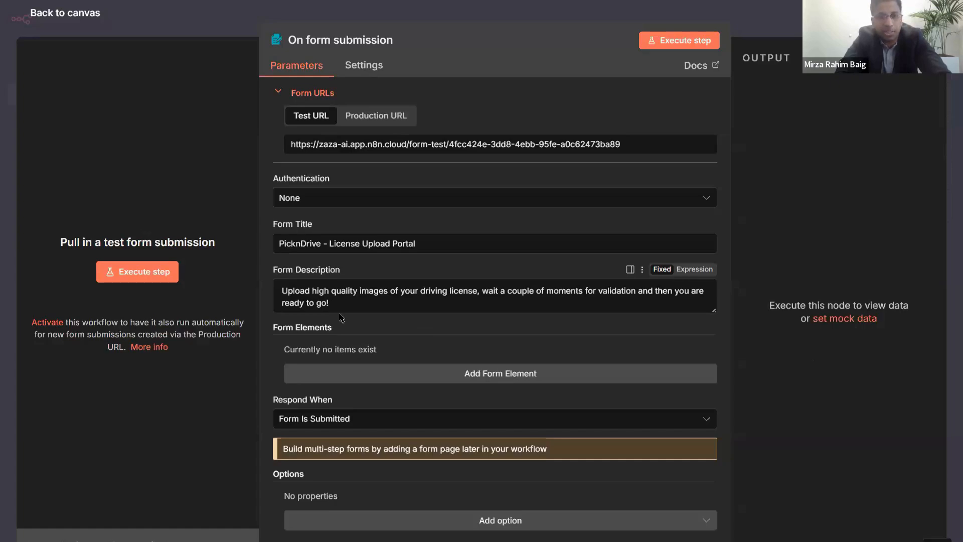
- Scroll past the finished 'ready to go!' form description and close the trigger panel to the canvas
scroll(794, 11, "down", 1)
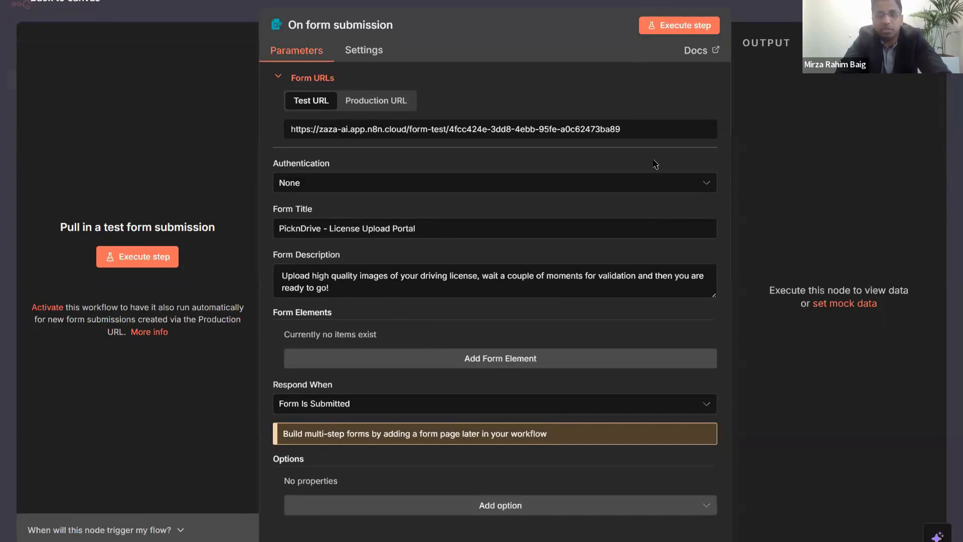
key("Escape")
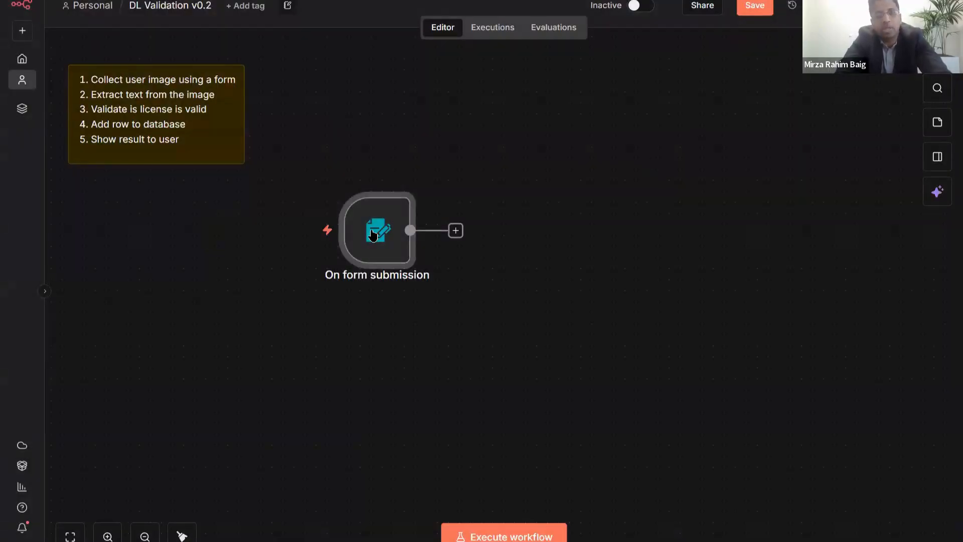
- Save the workflow with Ctrl+S and execute it to open the PicknDrive License Upload Portal test form
key("ctrl+s")
mouse_move(379, 231)
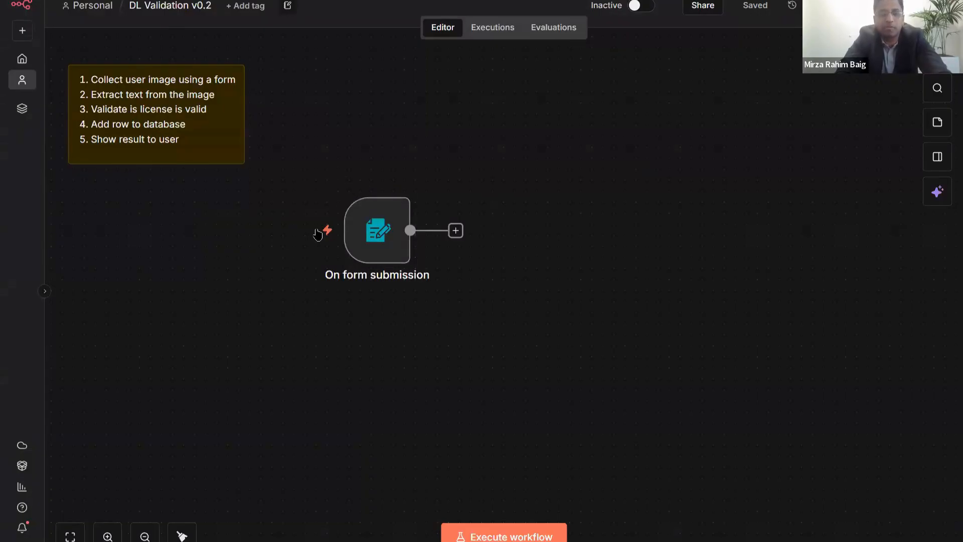
mouse_move(307, 235)
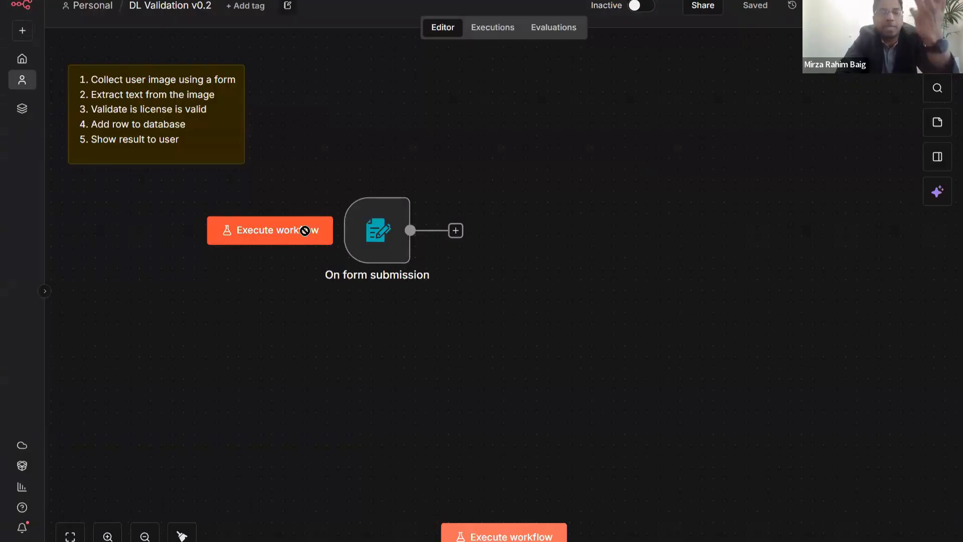
left_click(306, 232)
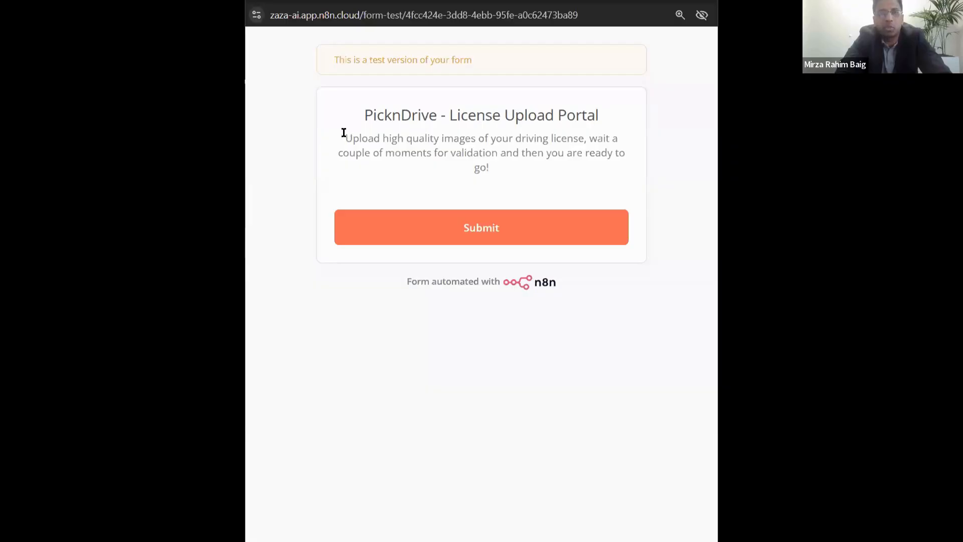
- Submit the test form and close the Form Submitted window so the trigger outputs 1 item
left_click_drag(352, 133, 368, 137)
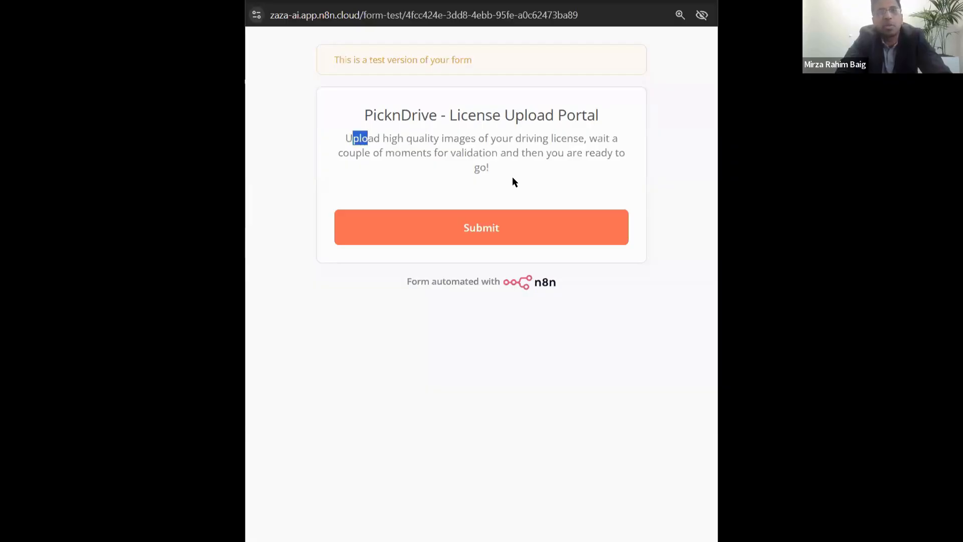
left_click(504, 199)
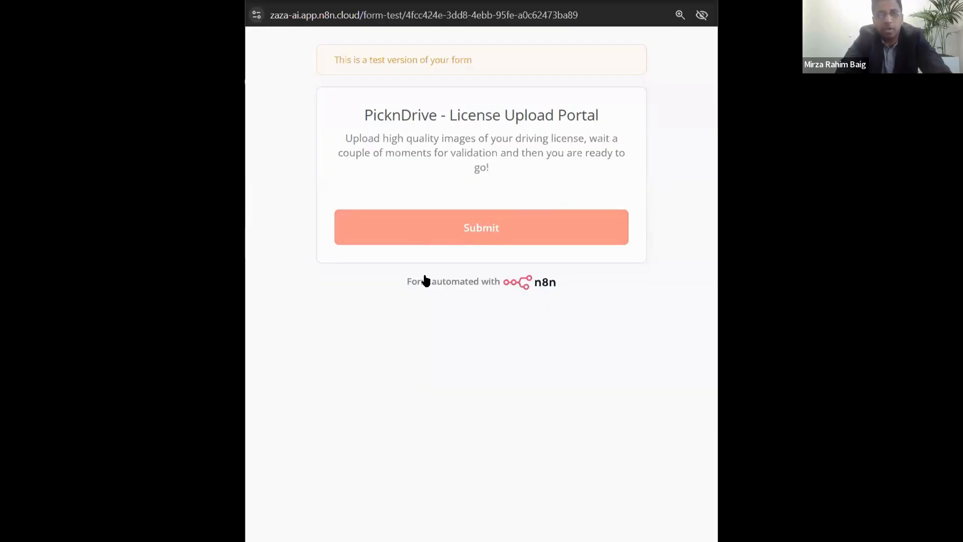
left_click_drag(466, 274, 565, 269)
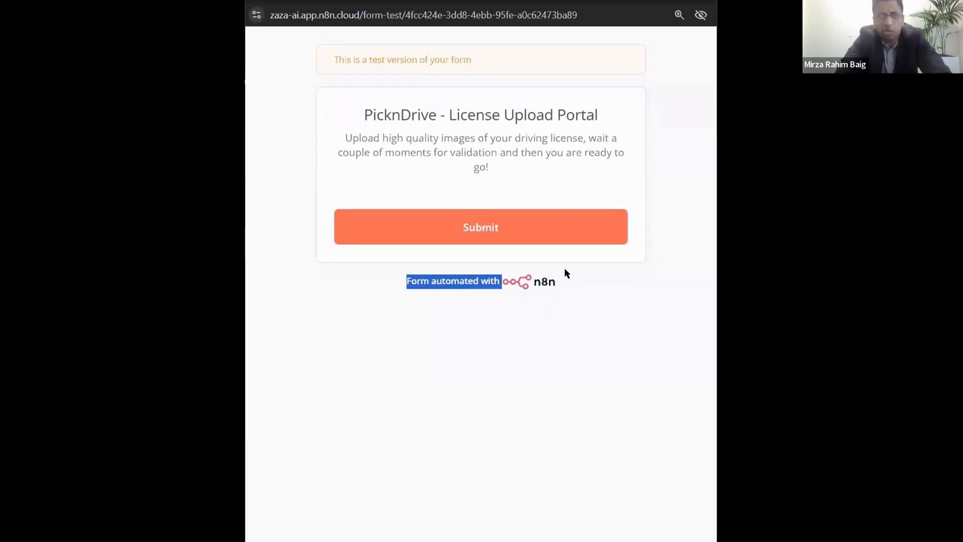
left_click(567, 270)
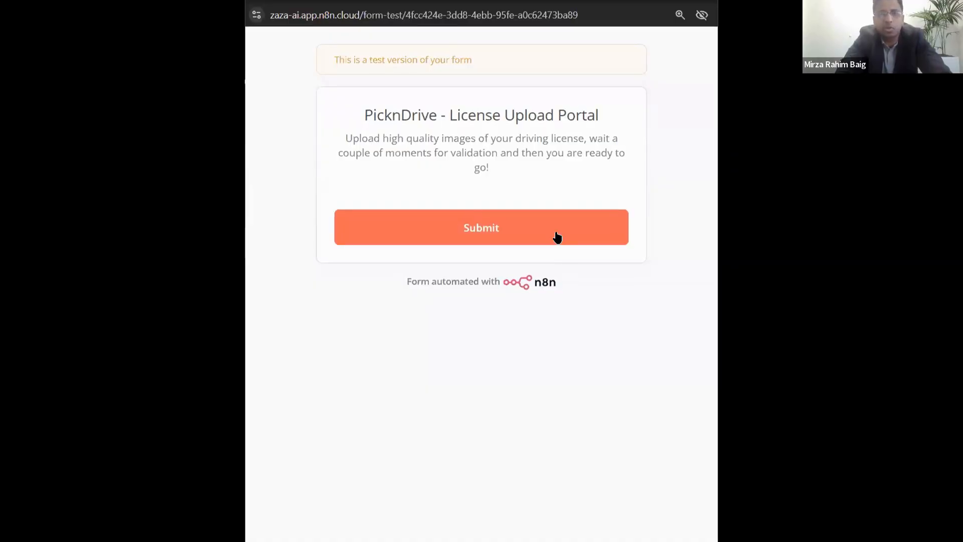
left_click(495, 221)
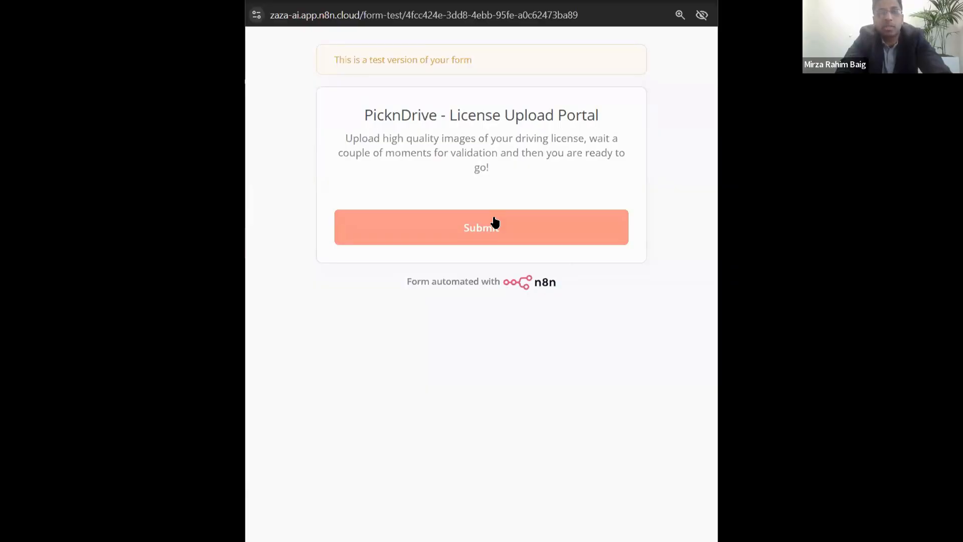
left_click(495, 221)
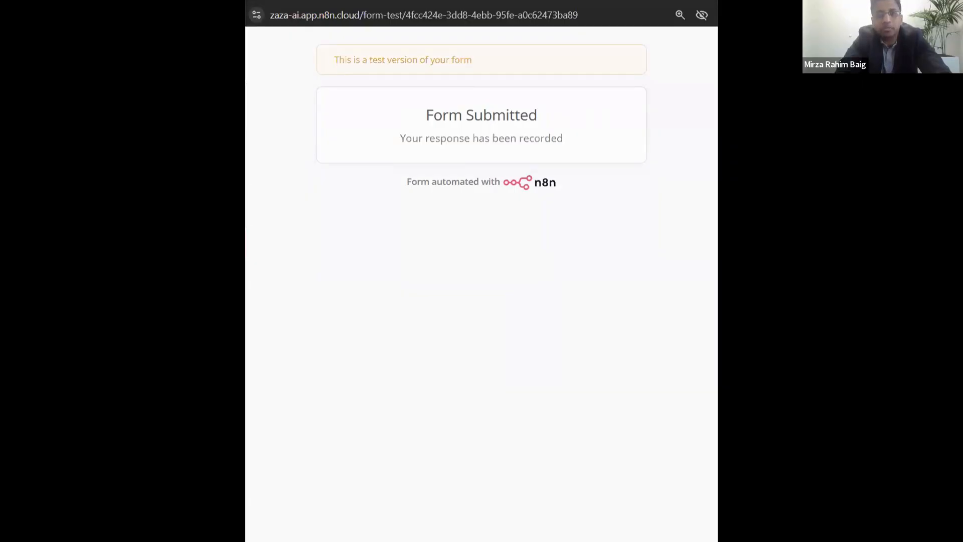
key("ctrl+w")
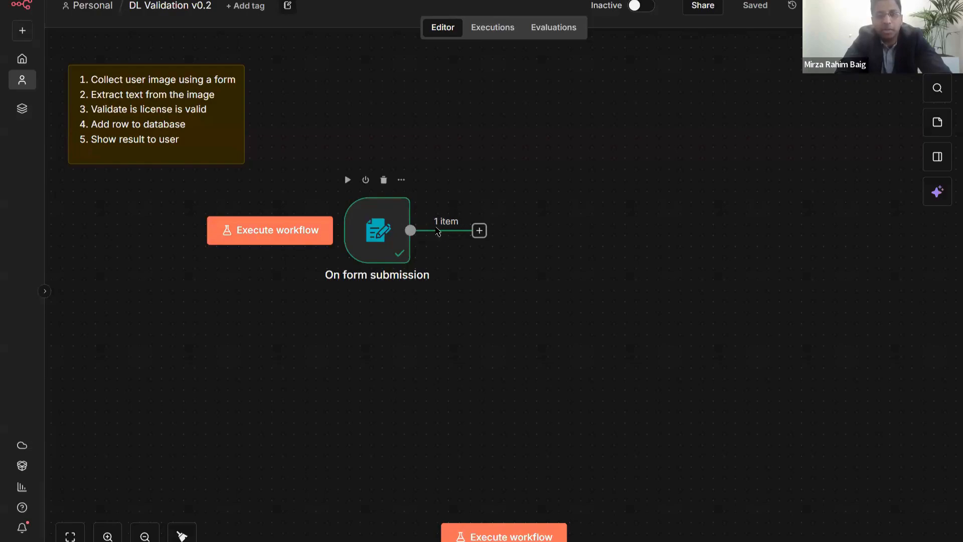
scroll(430, 217, "up", 5)
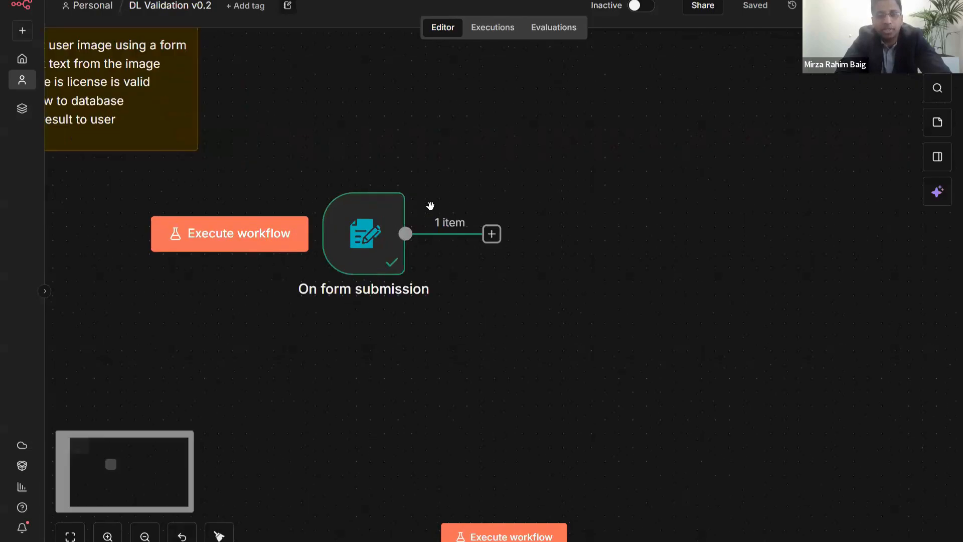
scroll(430, 204, "down", 3)
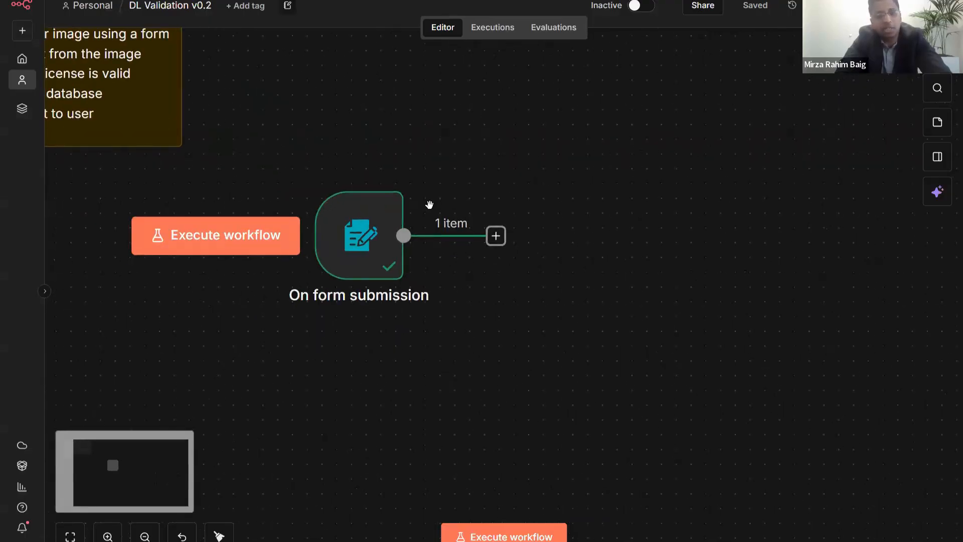
double_click(362, 234)
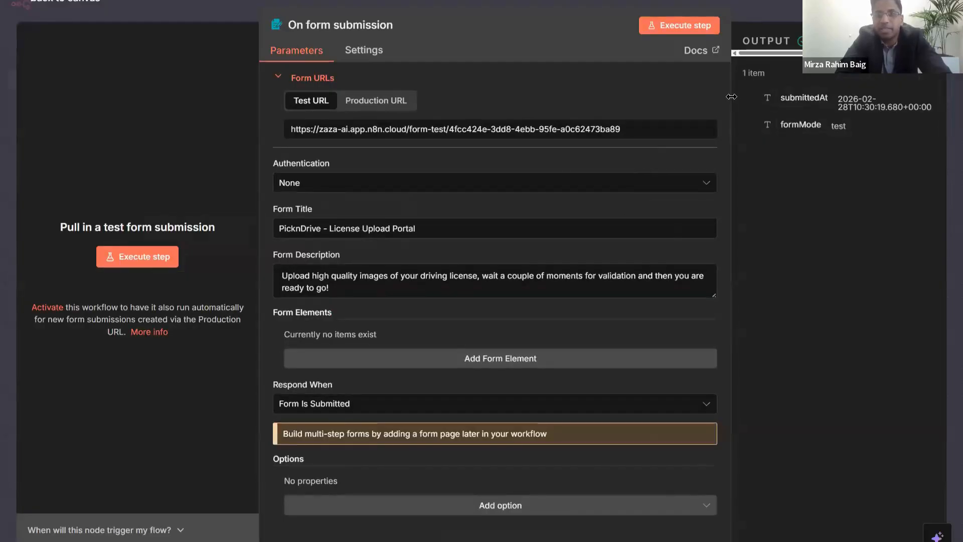
left_click_drag(731, 96, 661, 90)
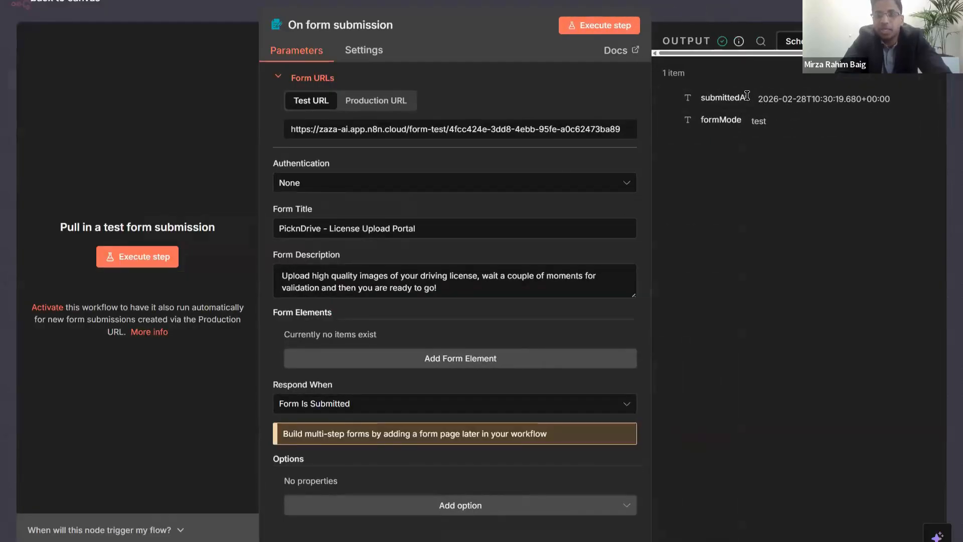
left_click_drag(759, 98, 921, 108)
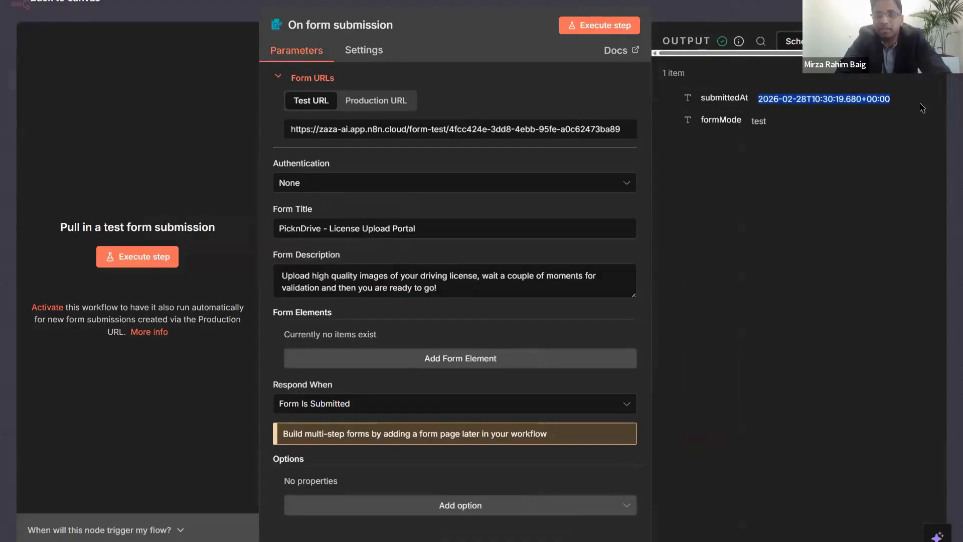
left_click(828, 131)
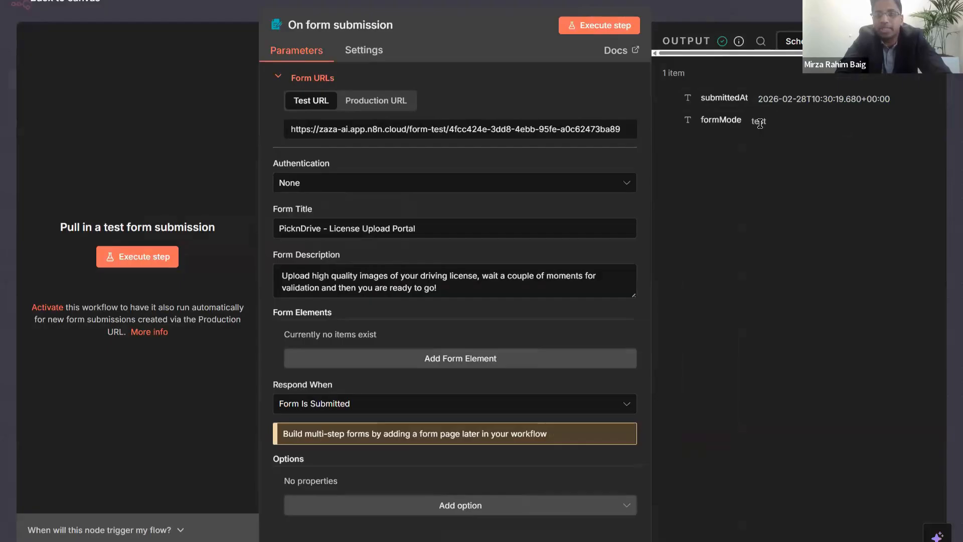
double_click(760, 123)
left_click(803, 107)
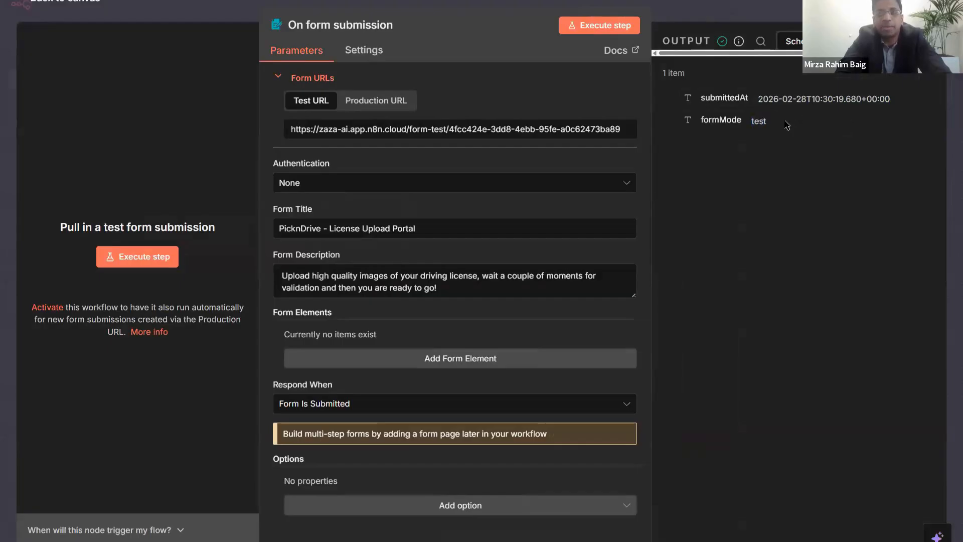
left_click_drag(784, 123, 703, 105)
left_click(752, 155)
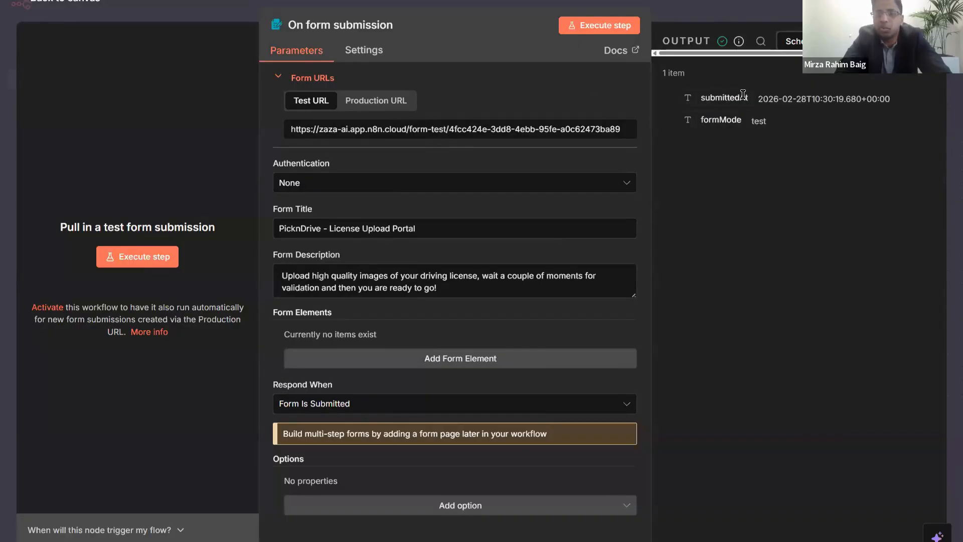
left_click_drag(760, 95, 887, 97)
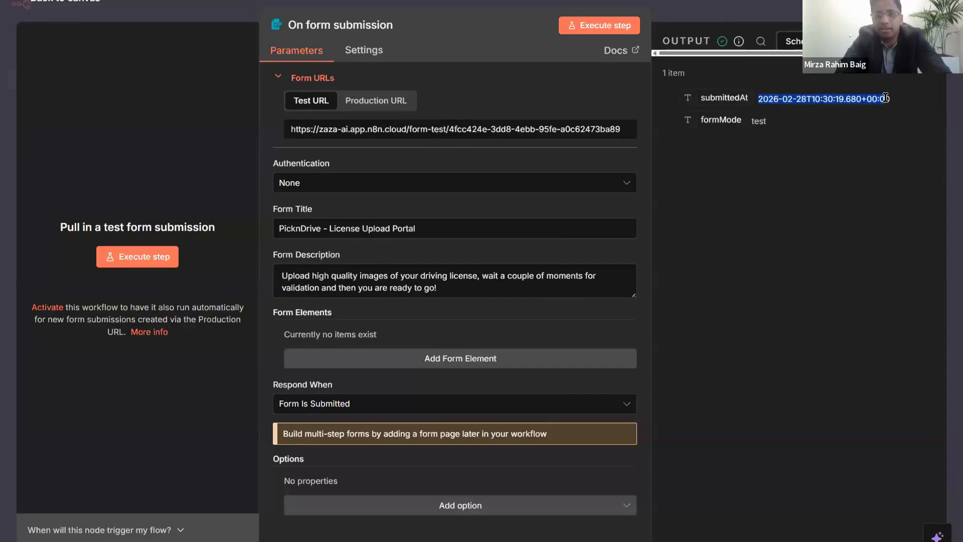
left_click(855, 117)
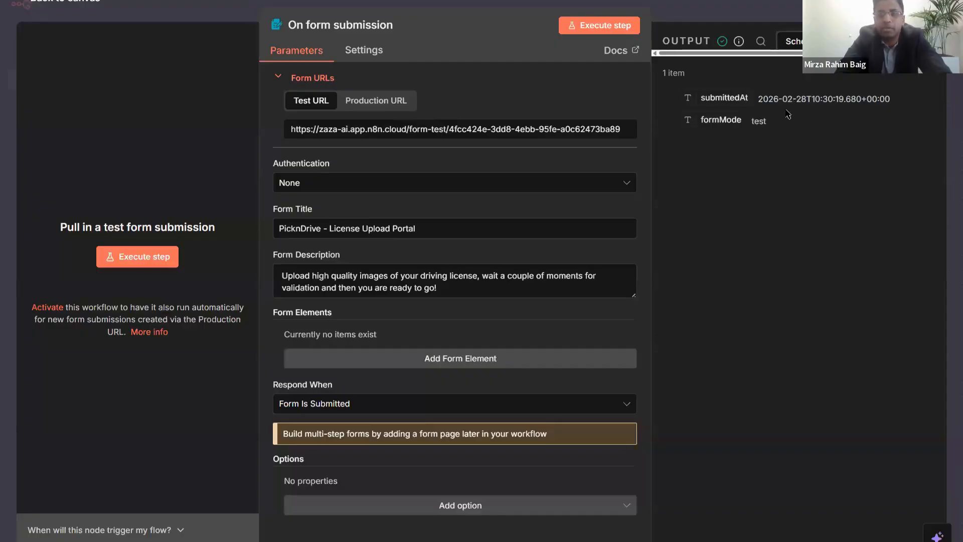
double_click(757, 121)
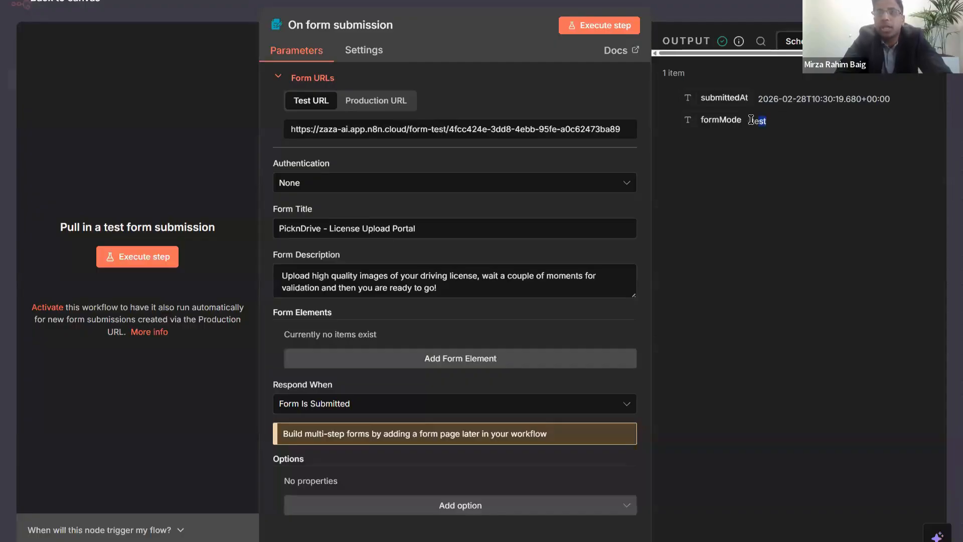
left_click(788, 160)
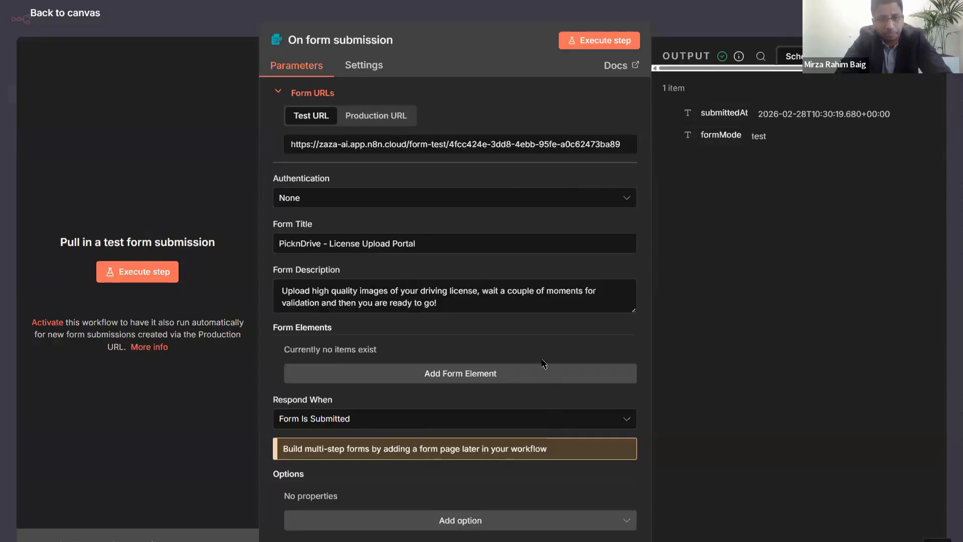
scroll(543, 359, "down", 1)
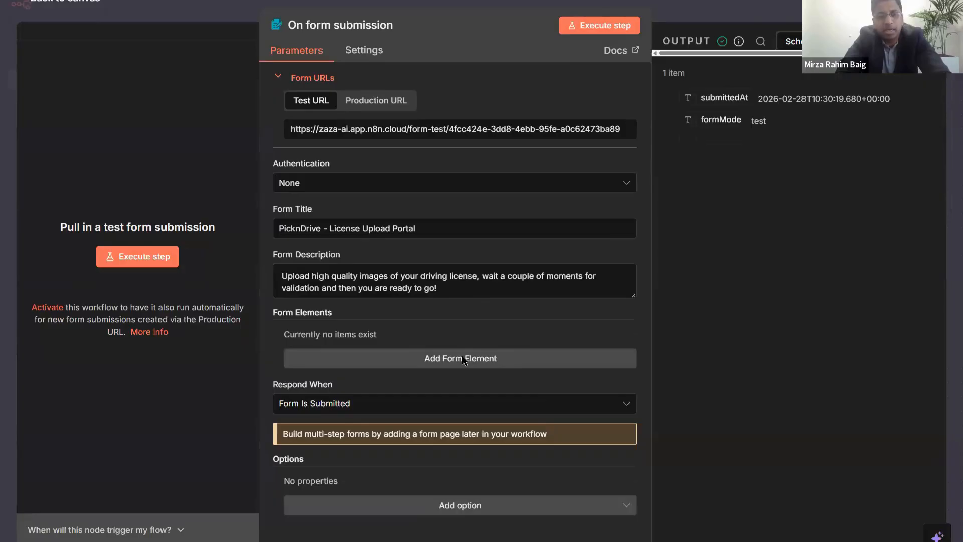
- Add a new form element and name it ImageUpload
left_click(462, 358)
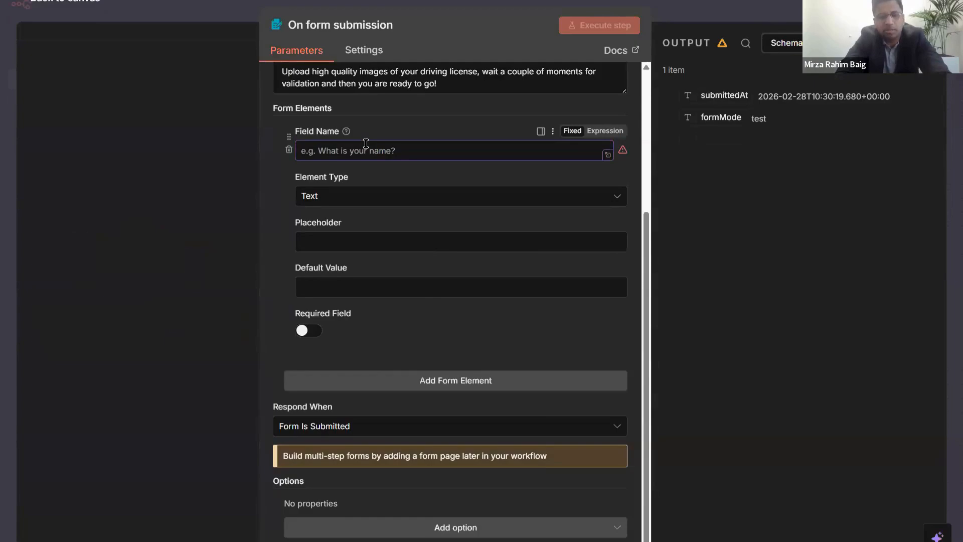
type("Submit")
key("ctrl+a")
type("image")
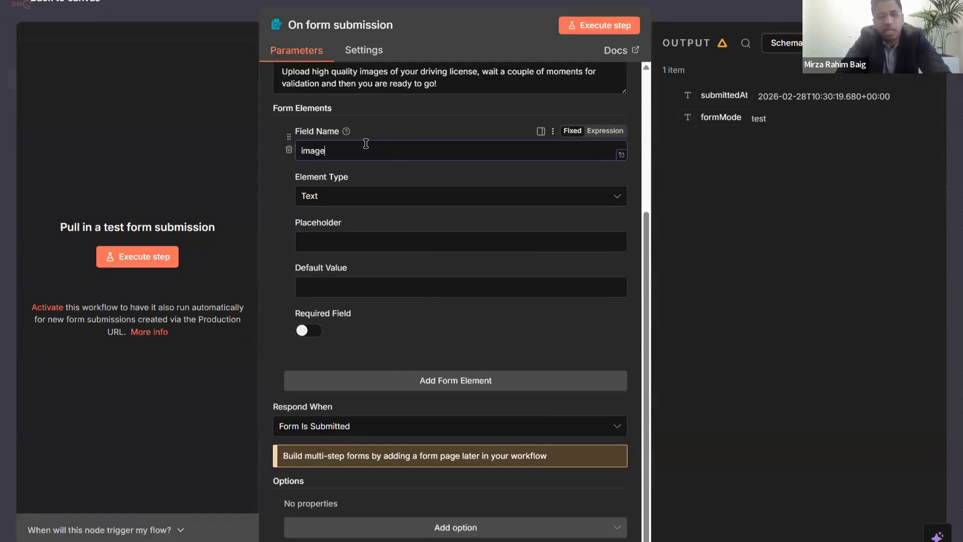
key("ctrl+a")
key("BackSpace")
type("ImageUpload")
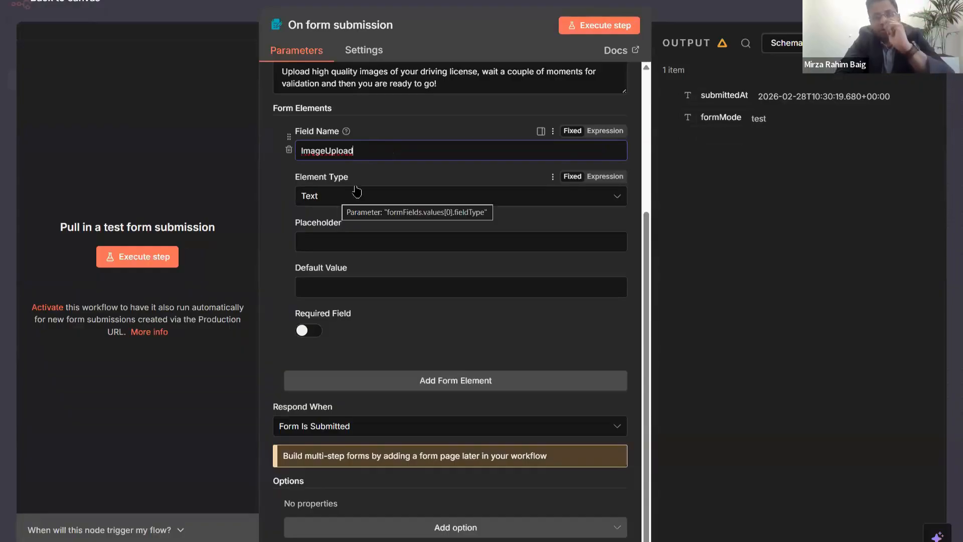
key("ctrl+a")
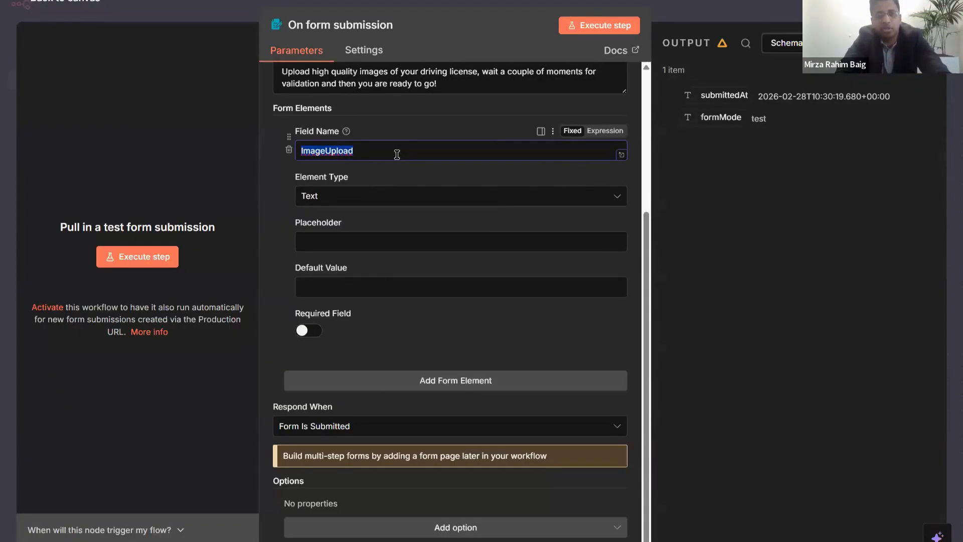
left_click(396, 154)
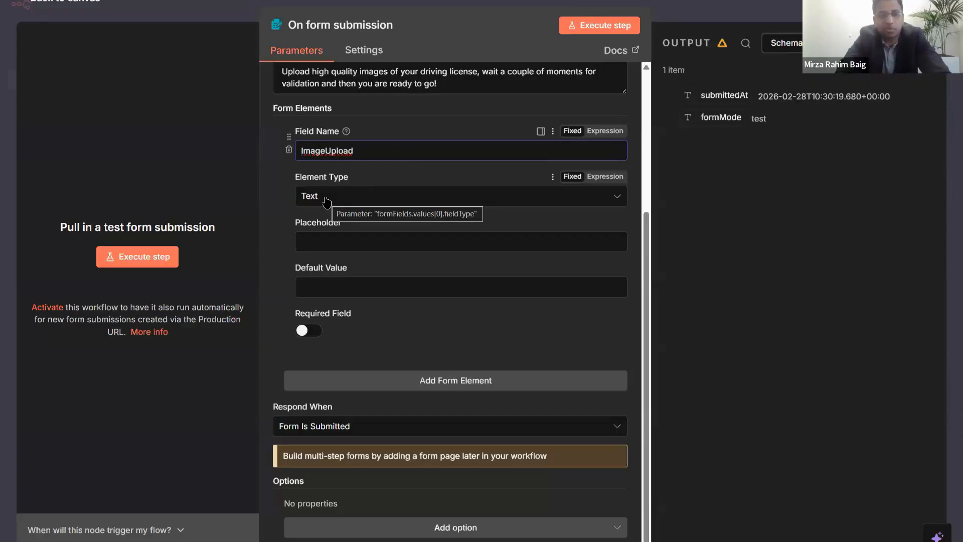
- Make ImageUpload a single-file File field accepting .jpg, .jpeg, .bmp, .webp and .png
left_click(327, 197)
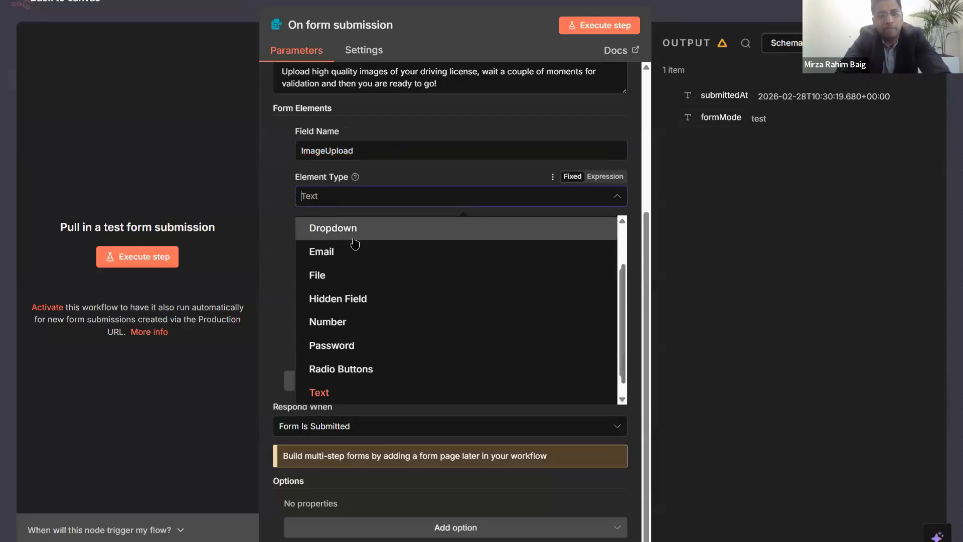
left_click(360, 276)
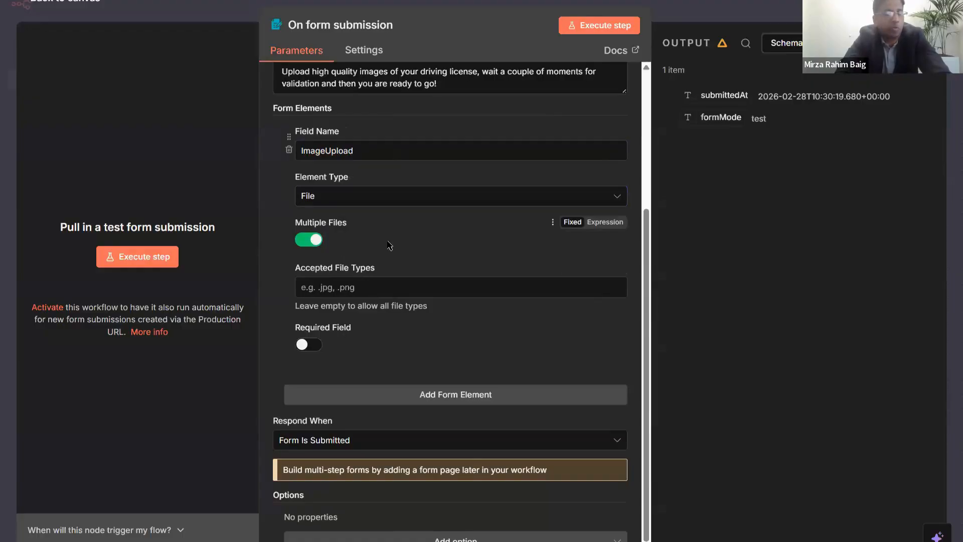
left_click(308, 246)
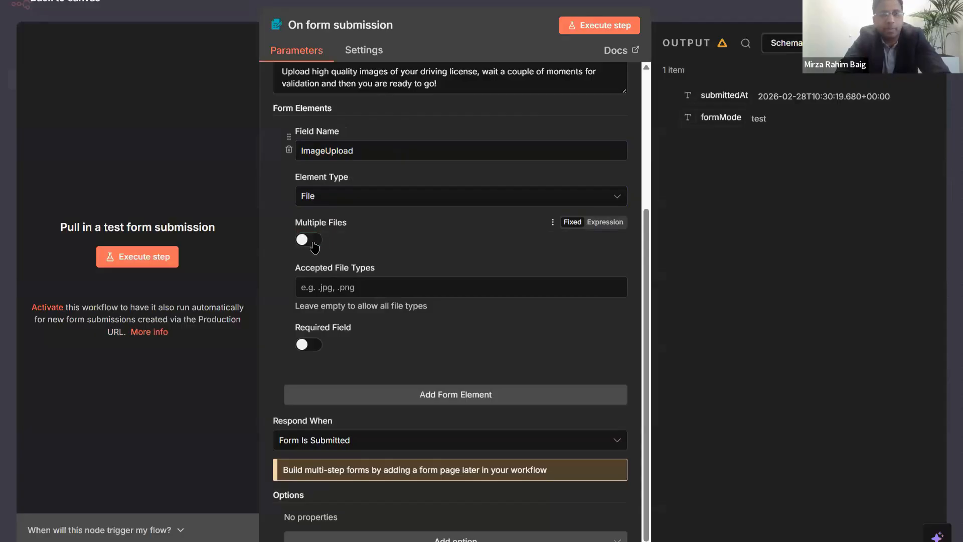
double_click(370, 156)
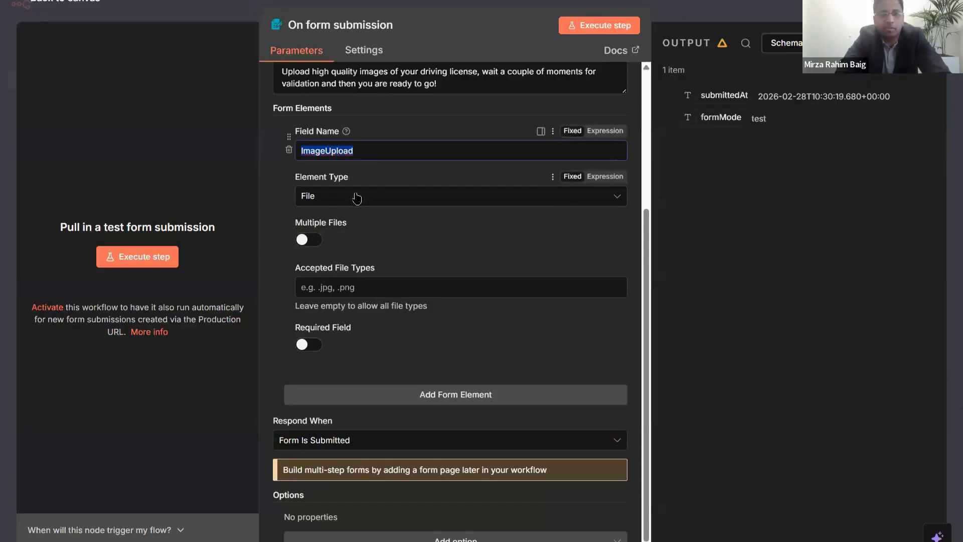
left_click(369, 179)
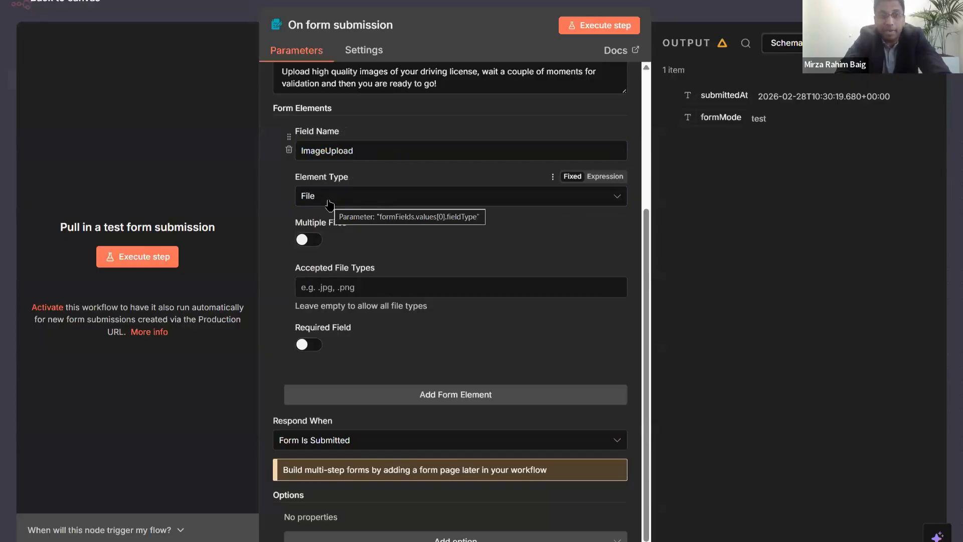
left_click(327, 290)
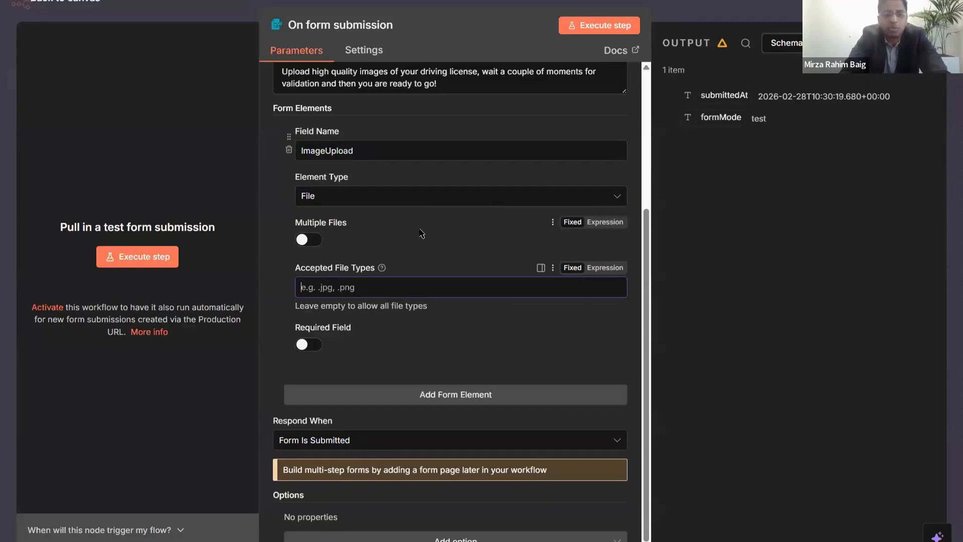
type(".jpg")
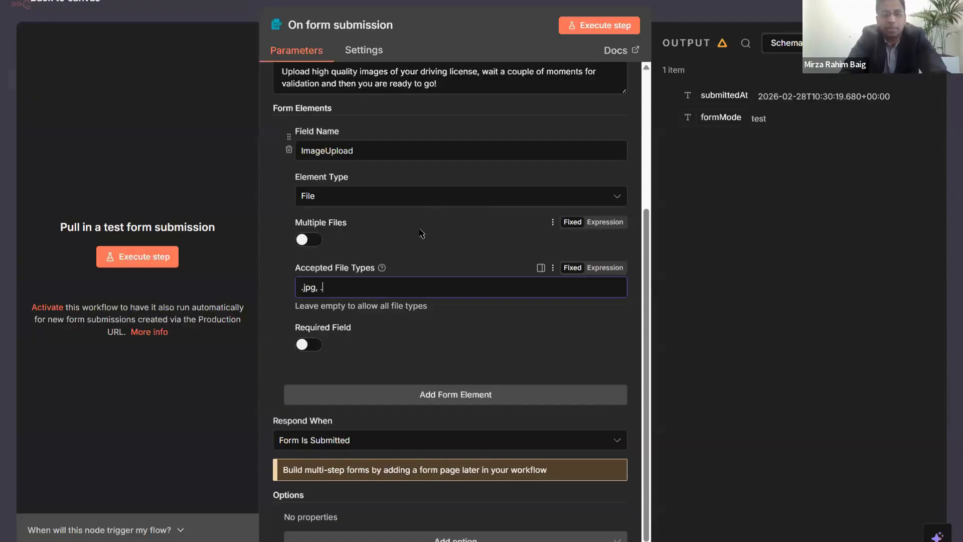
type(", .jpeg, ")
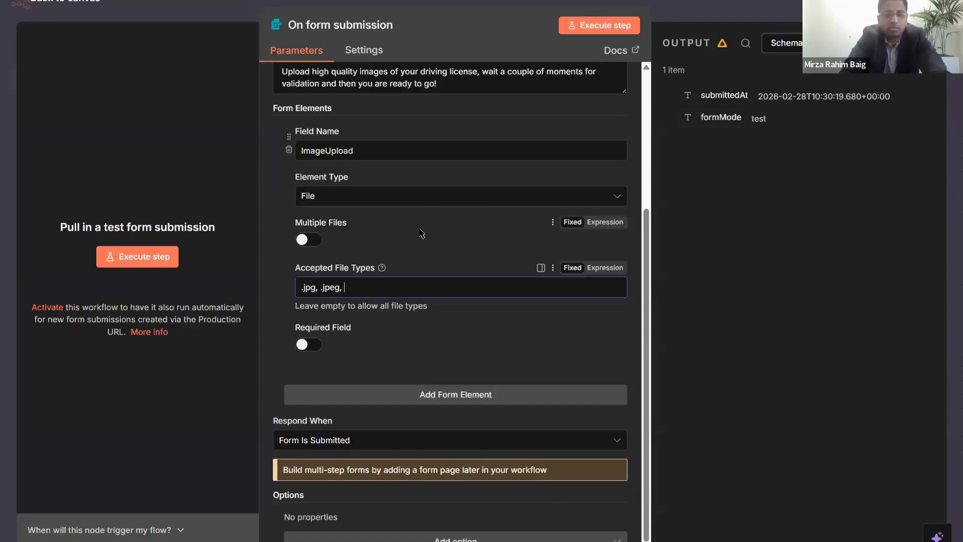
type(".bmp, .")
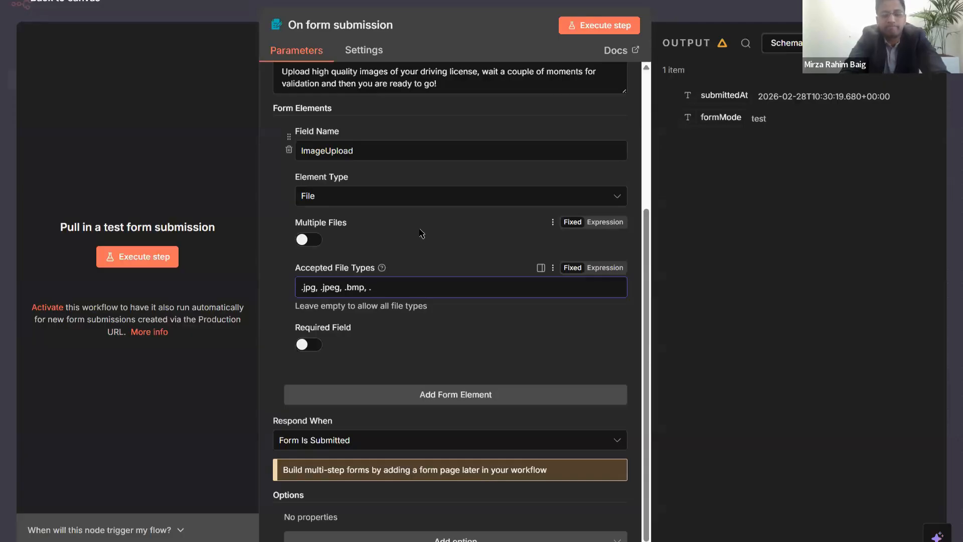
type("webp")
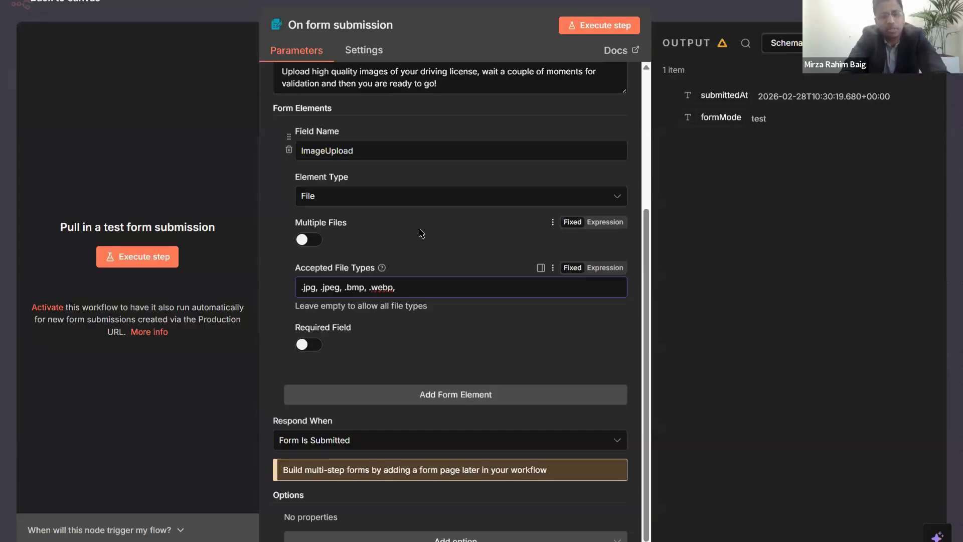
type(", .png")
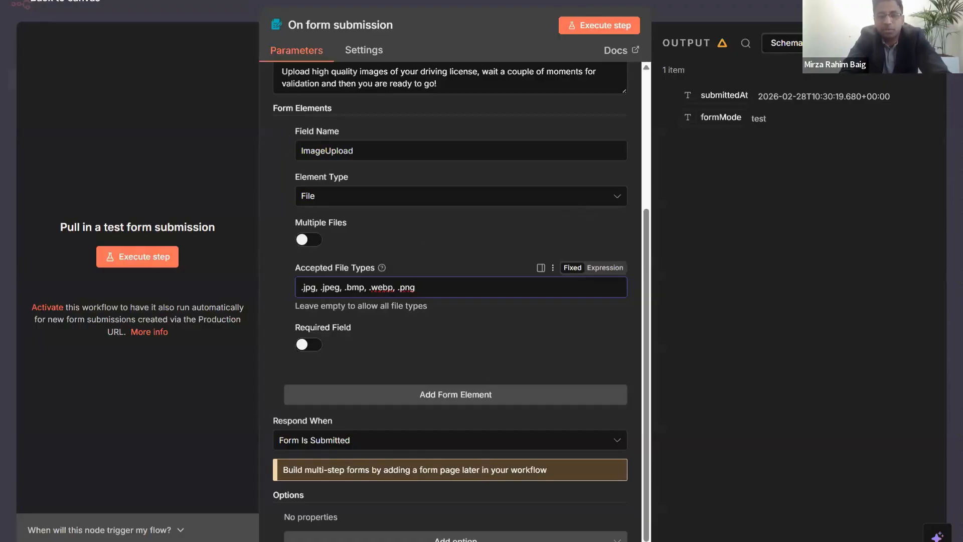
key("Tab")
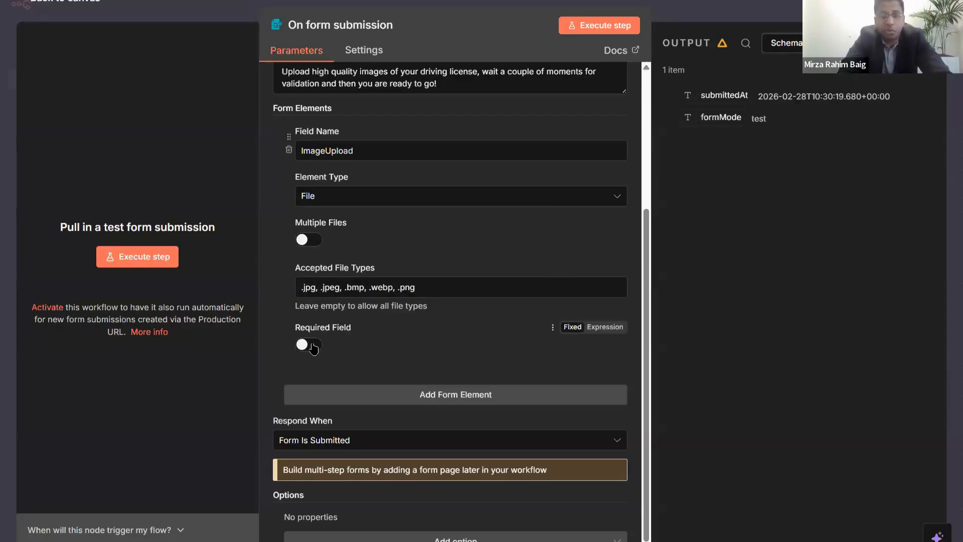
- Mark the ImageUpload file field as required
left_click(325, 342)
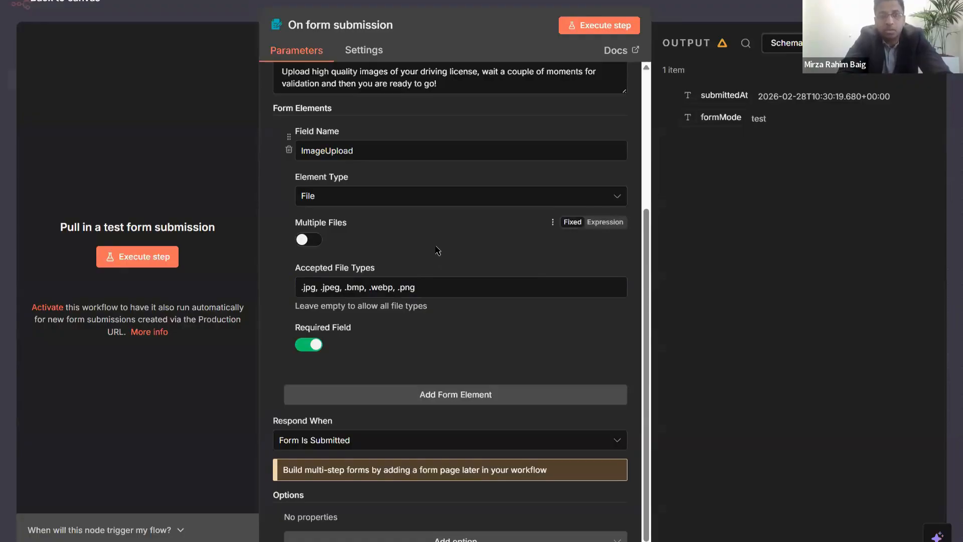
scroll(438, 249, "up", 1)
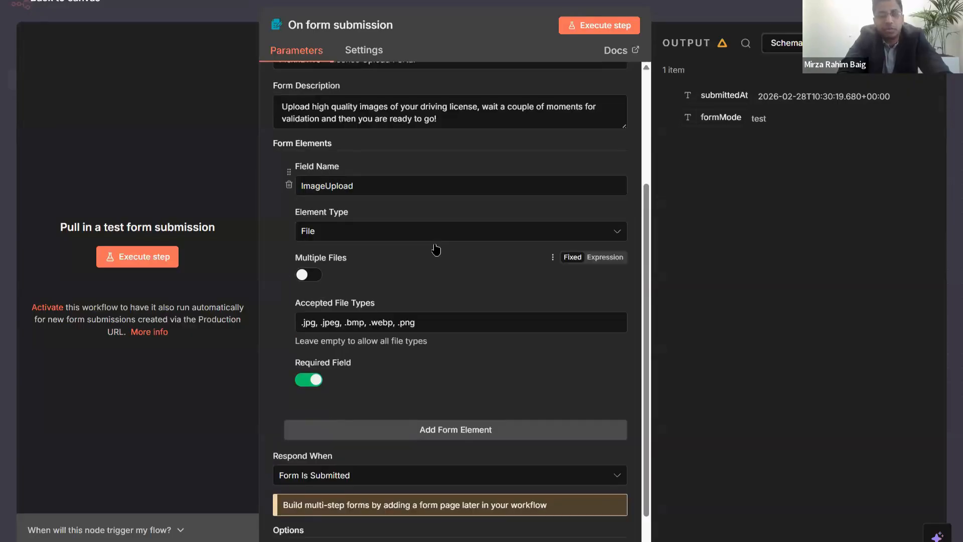
left_click(354, 190)
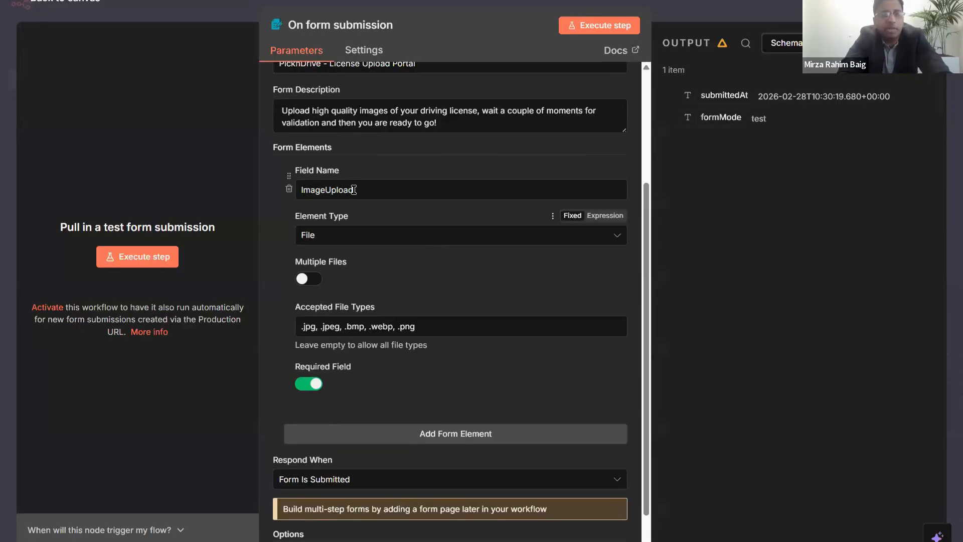
double_click(353, 190)
left_click(486, 448)
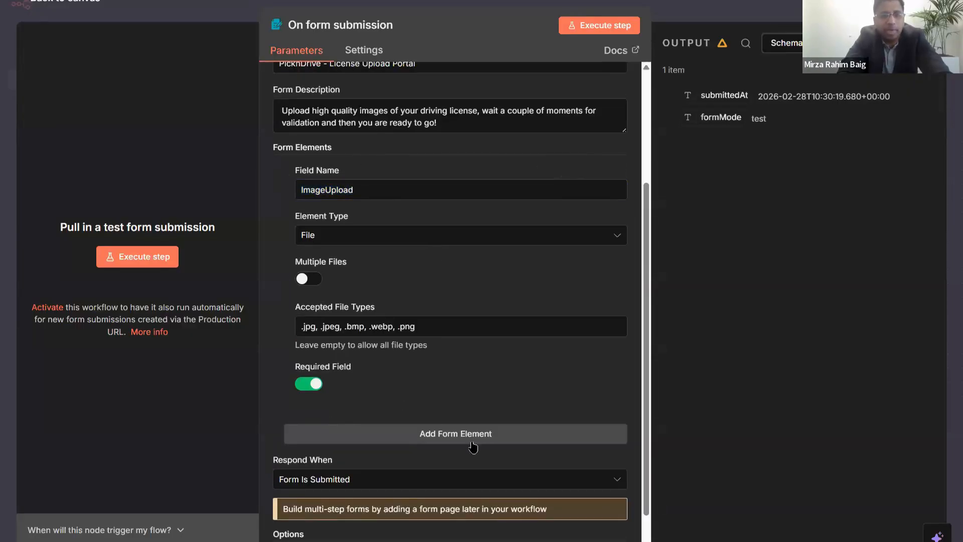
double_click(350, 185)
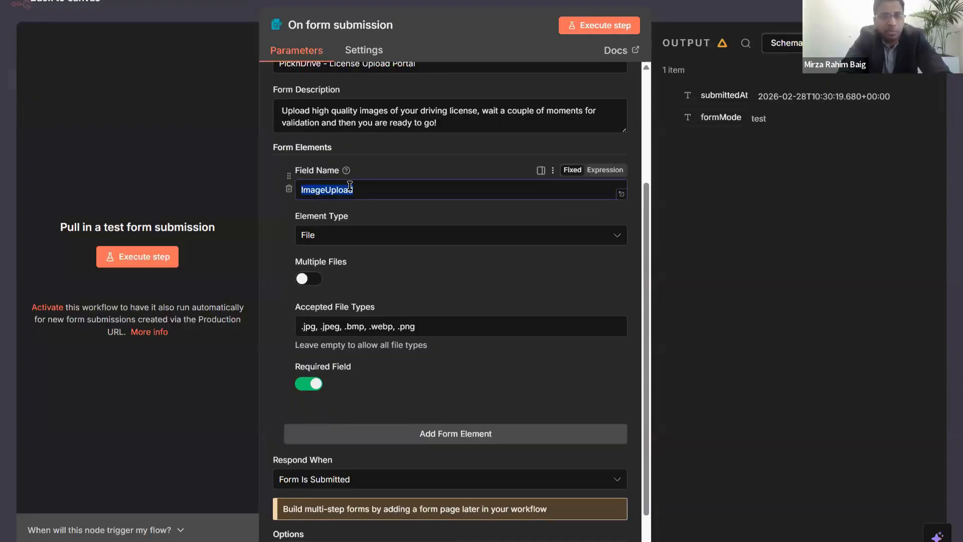
left_click(379, 189)
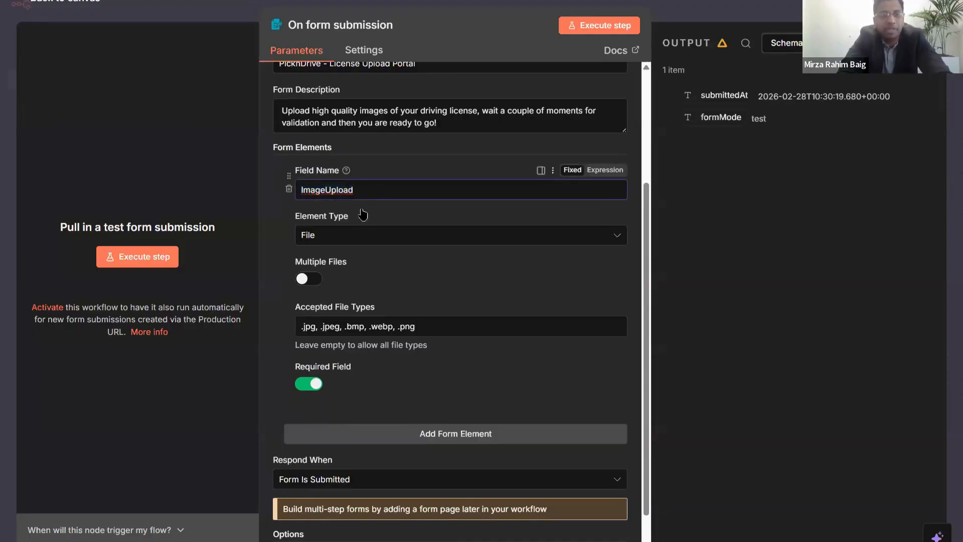
- Check that ImageUpload's accepted file types read .jpg, .jpeg, .bmp, .webp, .png
left_click(339, 238)
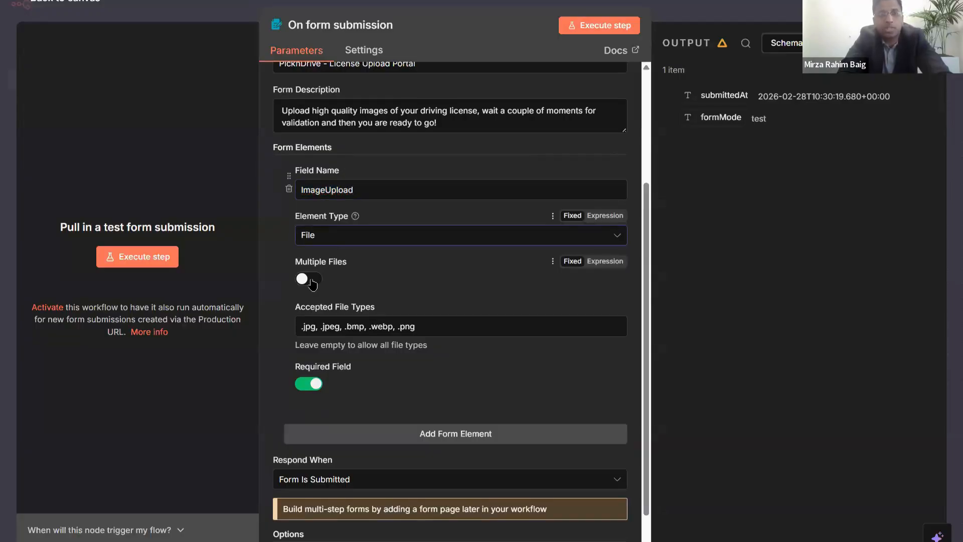
scroll(385, 262, "down", 1)
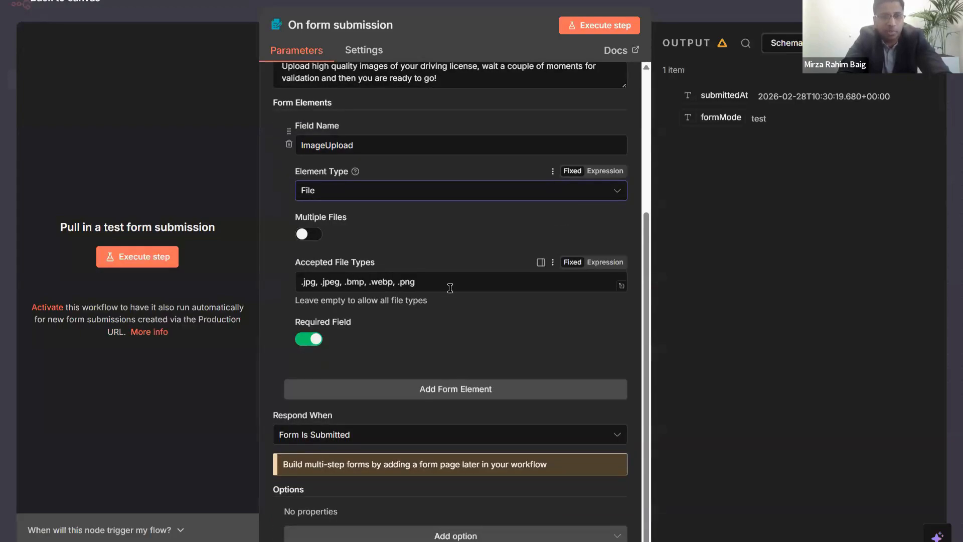
left_click_drag(450, 288, 270, 283)
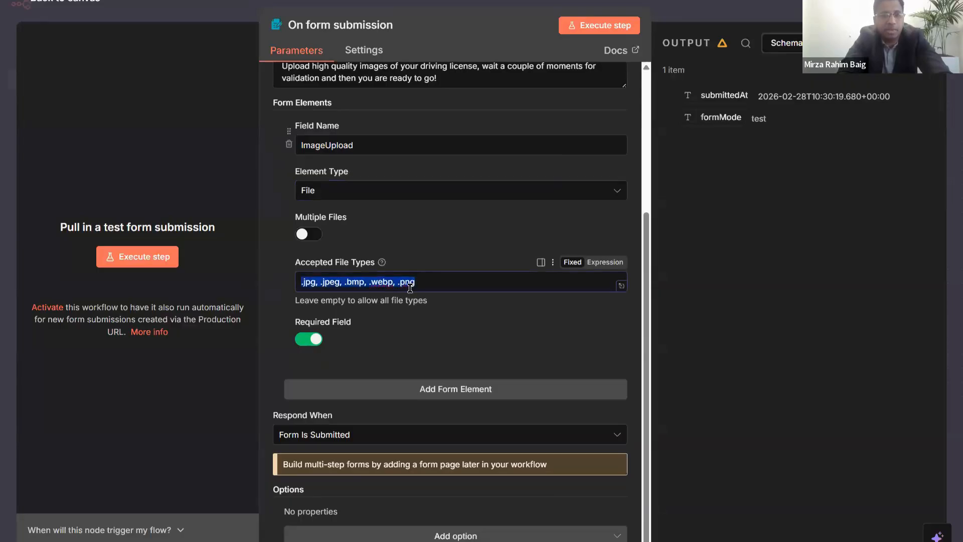
left_click(410, 287)
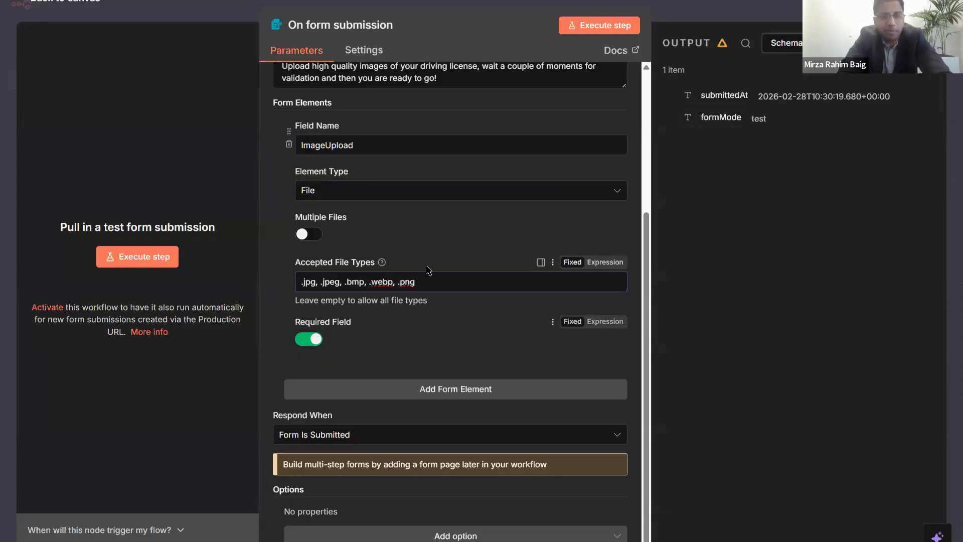
scroll(407, 282, "down", 1)
scroll(406, 282, "up", 4)
scroll(394, 238, "down", 3)
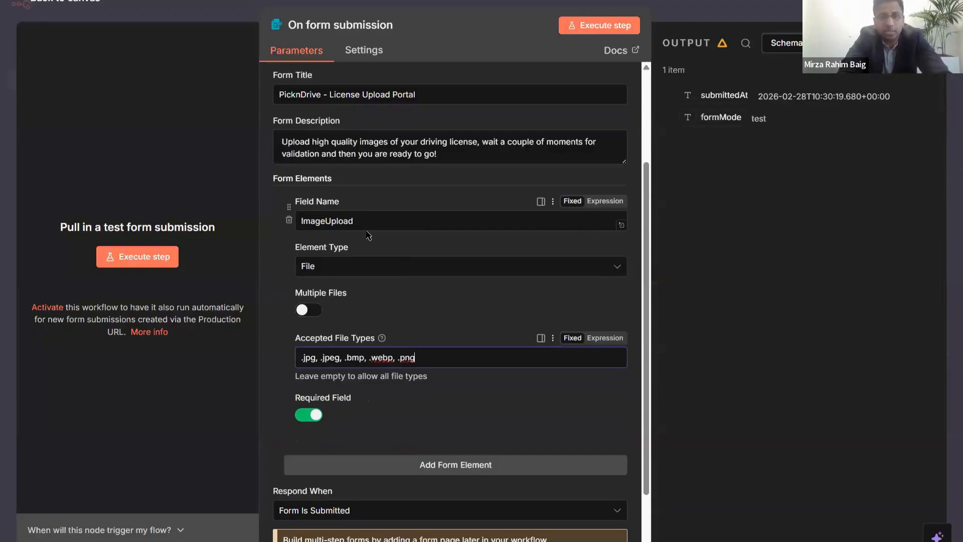
left_click(356, 269)
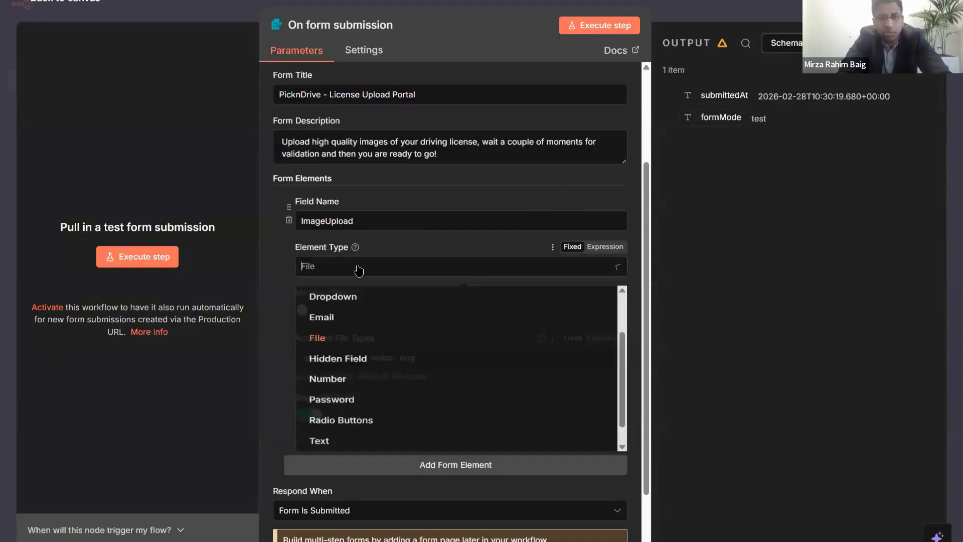
scroll(419, 399, "up", 2)
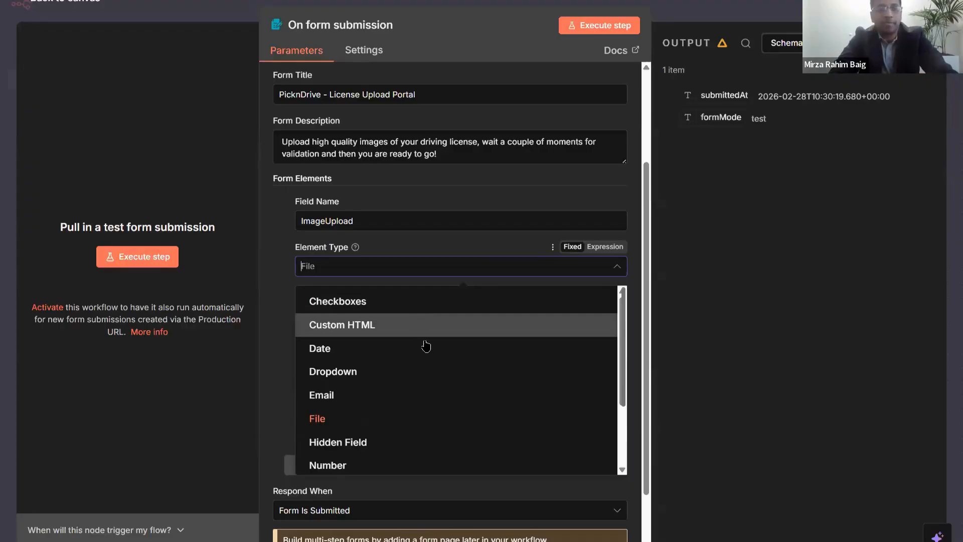
scroll(423, 377, "down", 1)
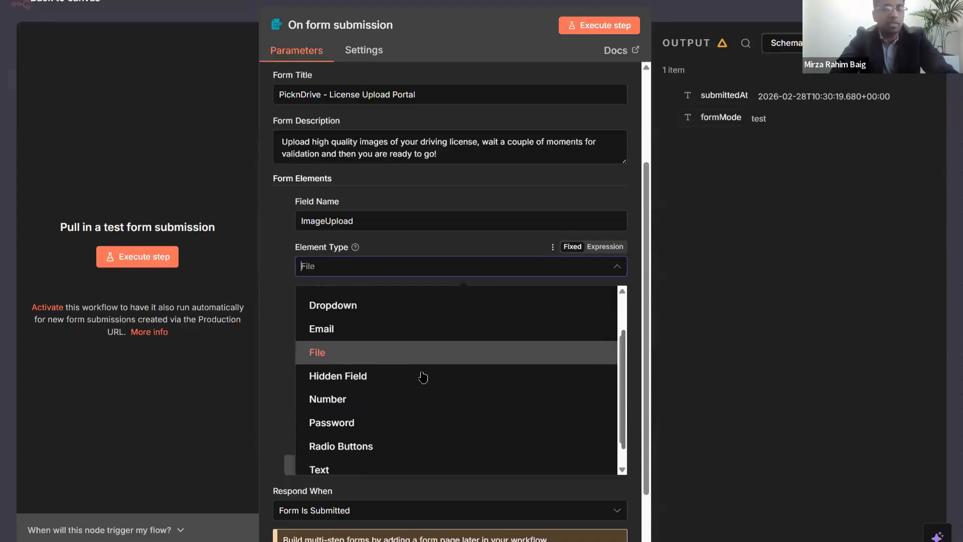
scroll(423, 381, "down", 1)
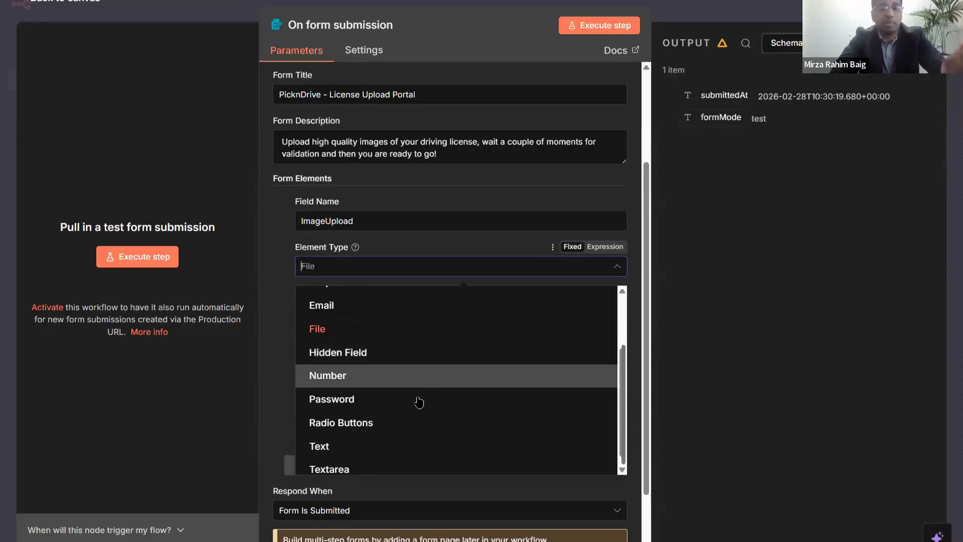
scroll(421, 402, "down", 1)
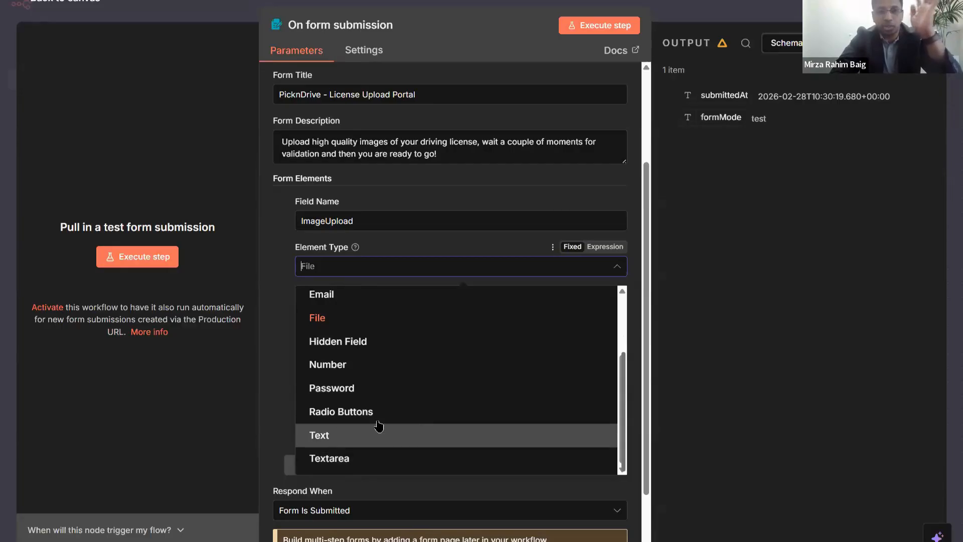
left_click(270, 269)
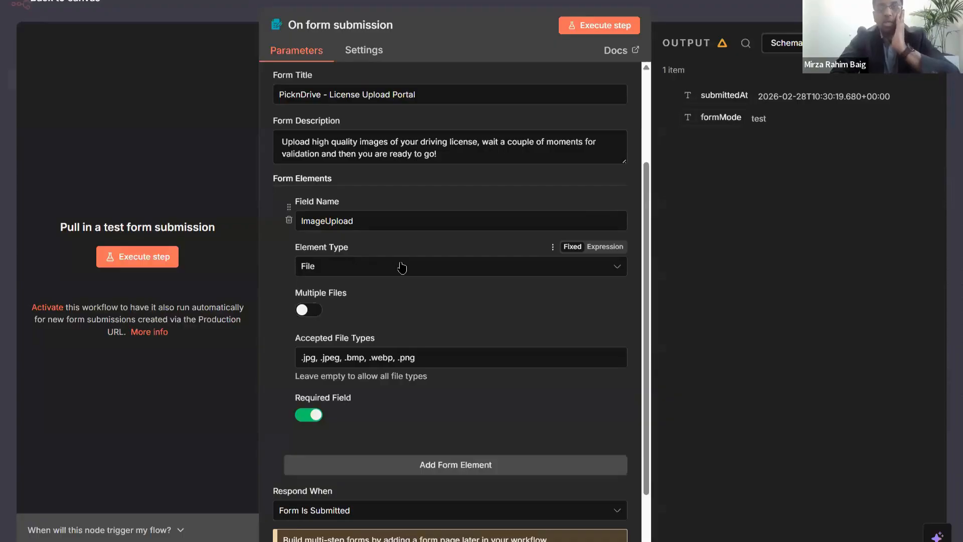
scroll(402, 266, "up", 3)
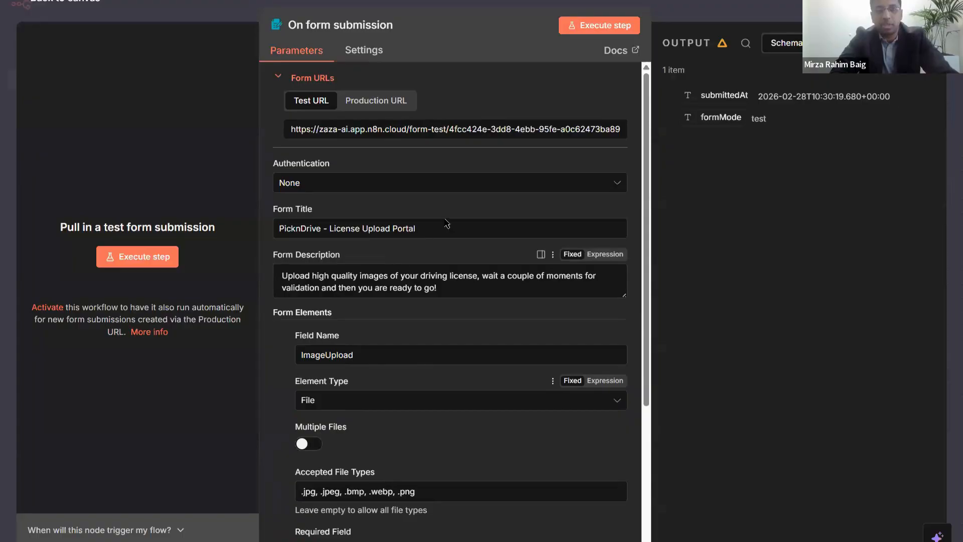
- Execute the form trigger, try submitting the test form without a file, then open the file picker
scroll(447, 223, "down", 1)
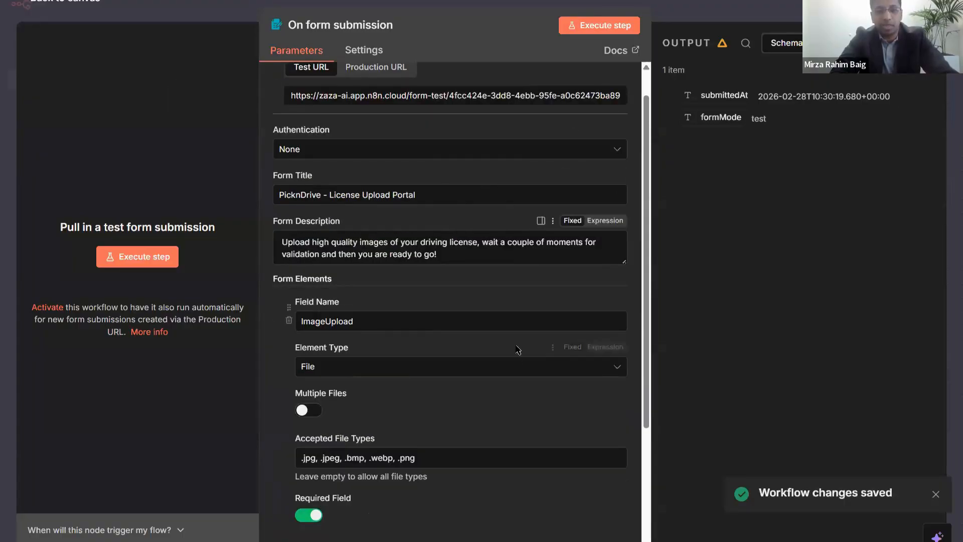
left_click(608, 29)
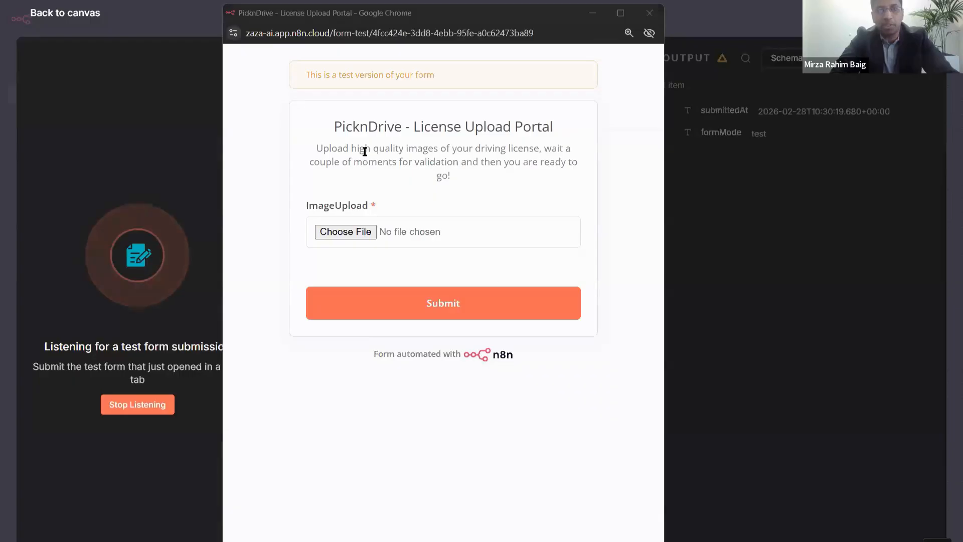
left_click(432, 283)
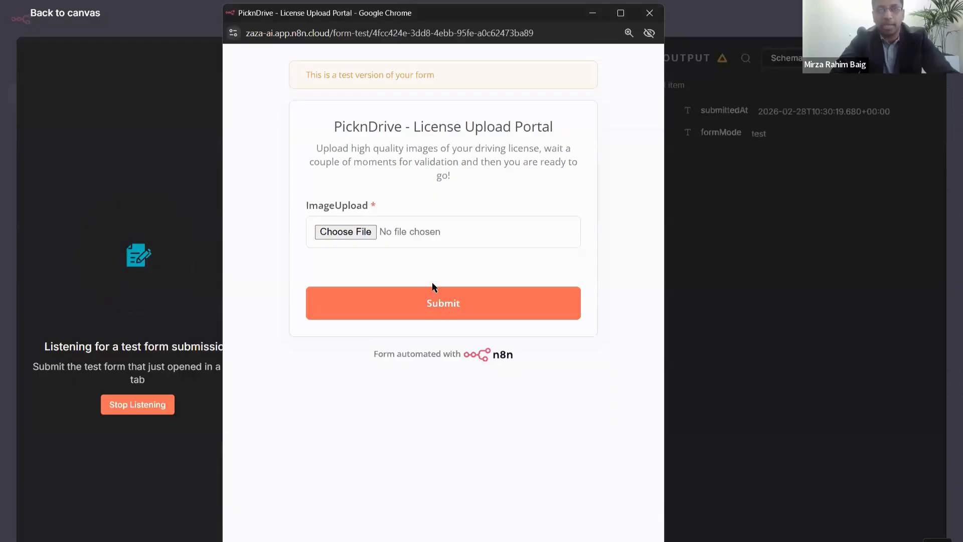
left_click(445, 303)
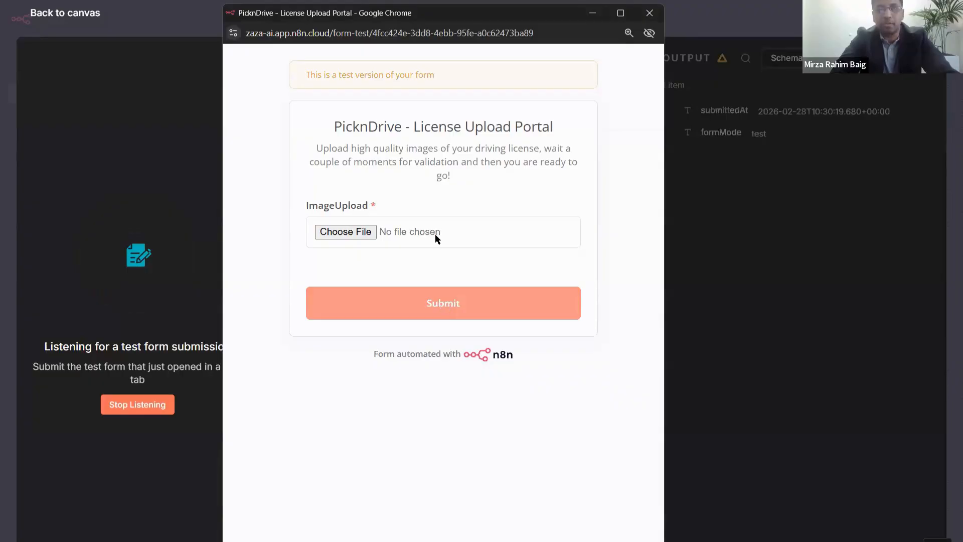
left_click(366, 231)
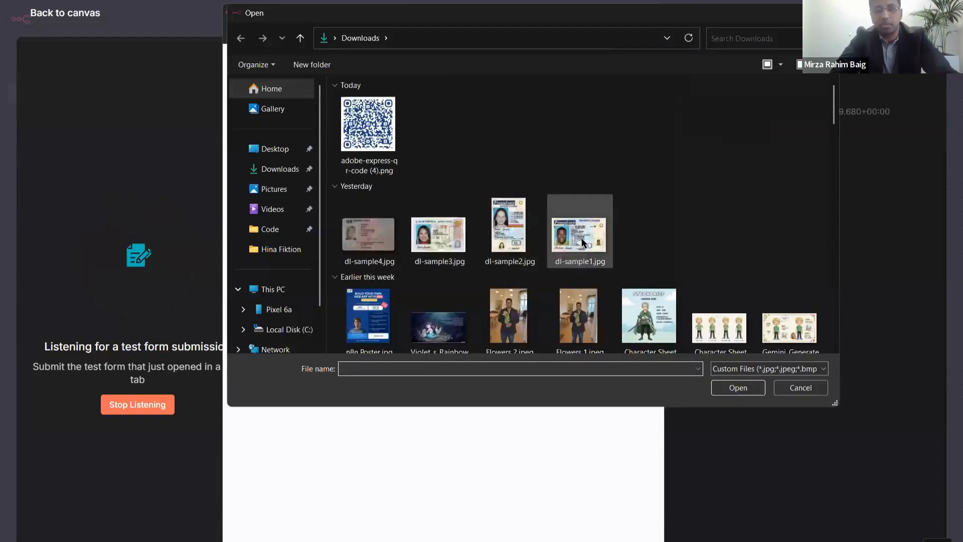
- Attach dl-sample3.jpg to the test form, submit it, and close the form window
left_click(574, 241)
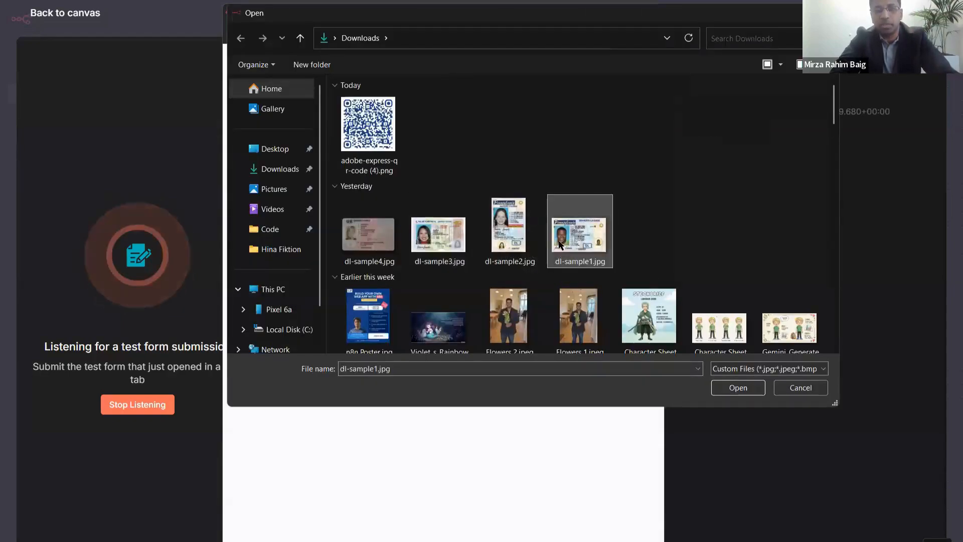
left_click(464, 251)
double_click(464, 250)
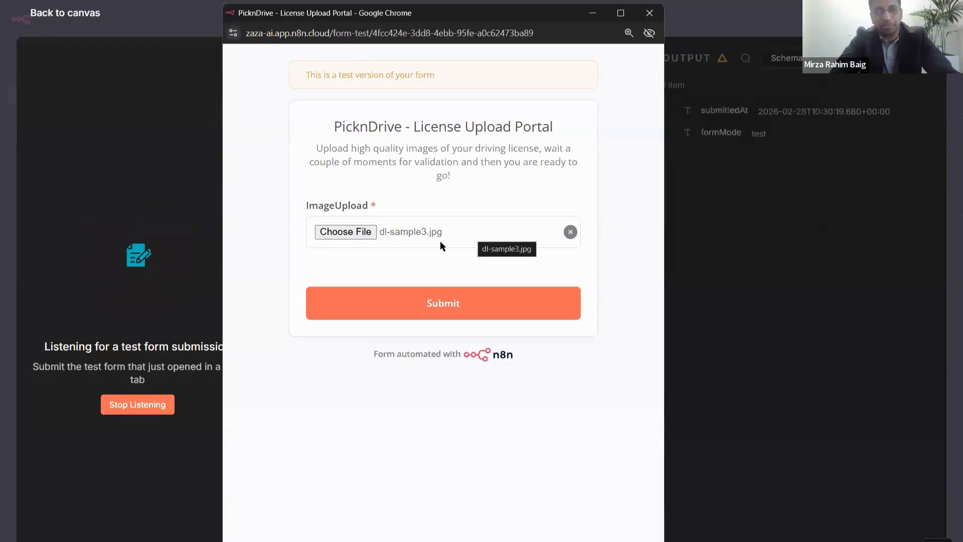
left_click(457, 300)
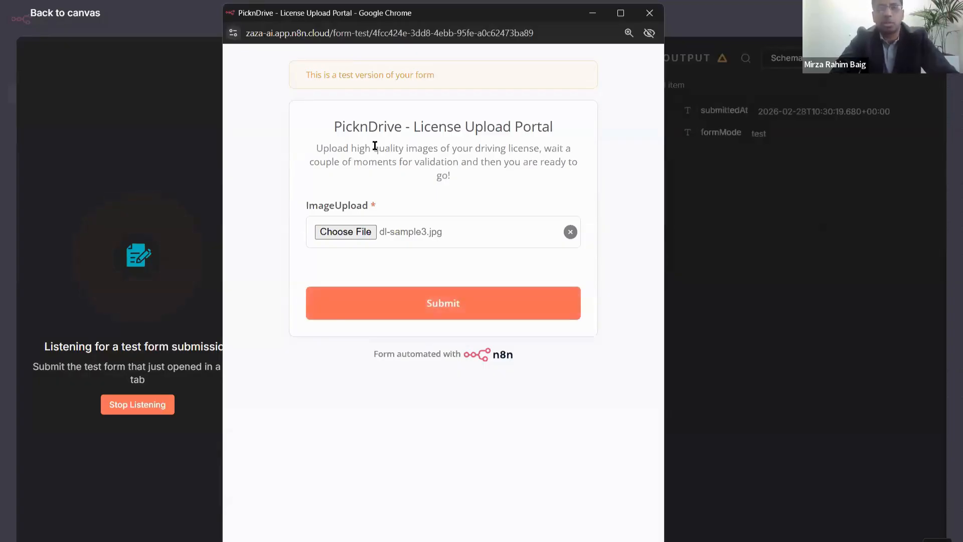
left_click(442, 299)
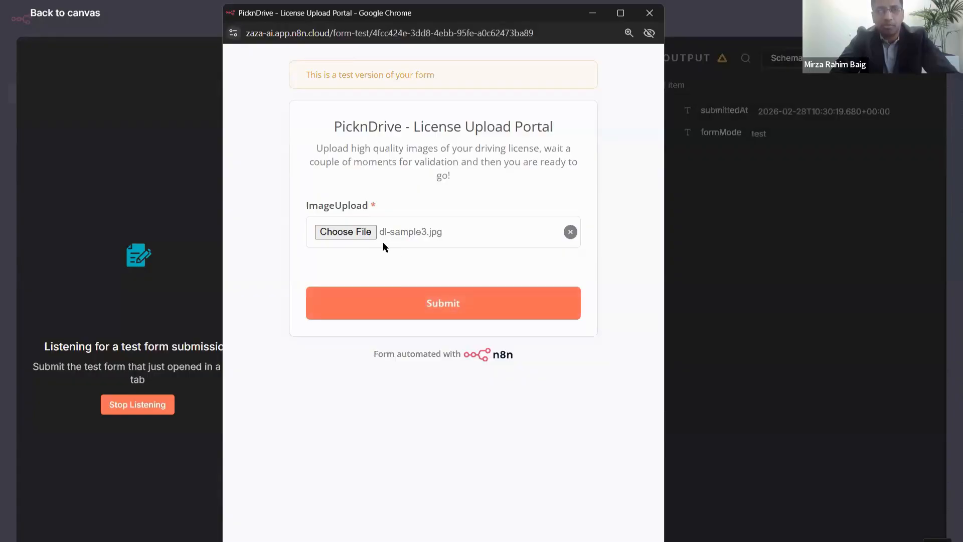
left_click(442, 303)
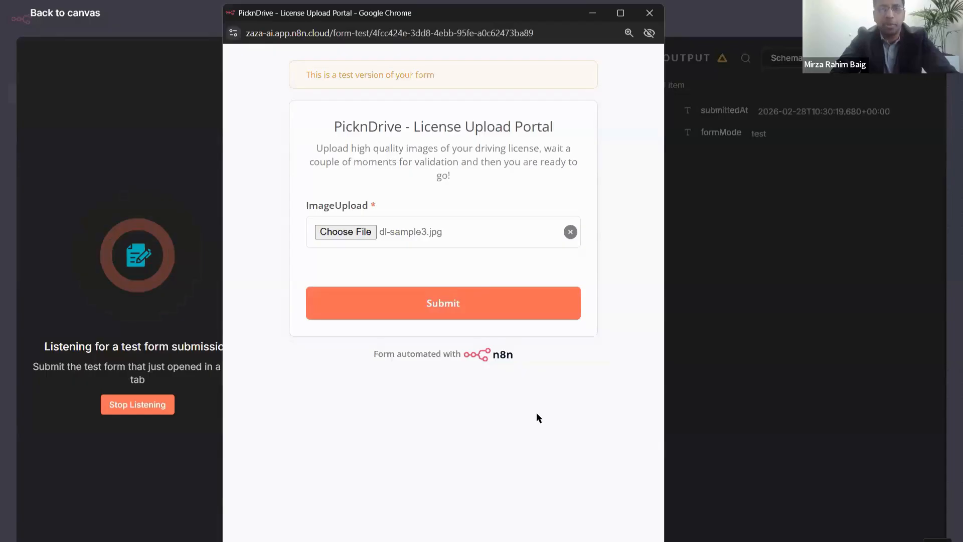
left_click(476, 292)
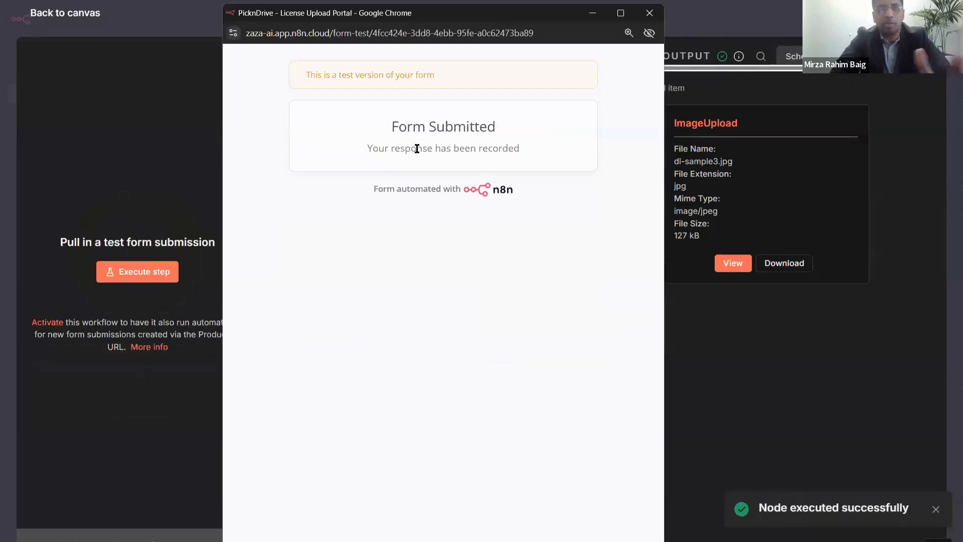
left_click_drag(393, 127, 540, 149)
left_click(540, 149)
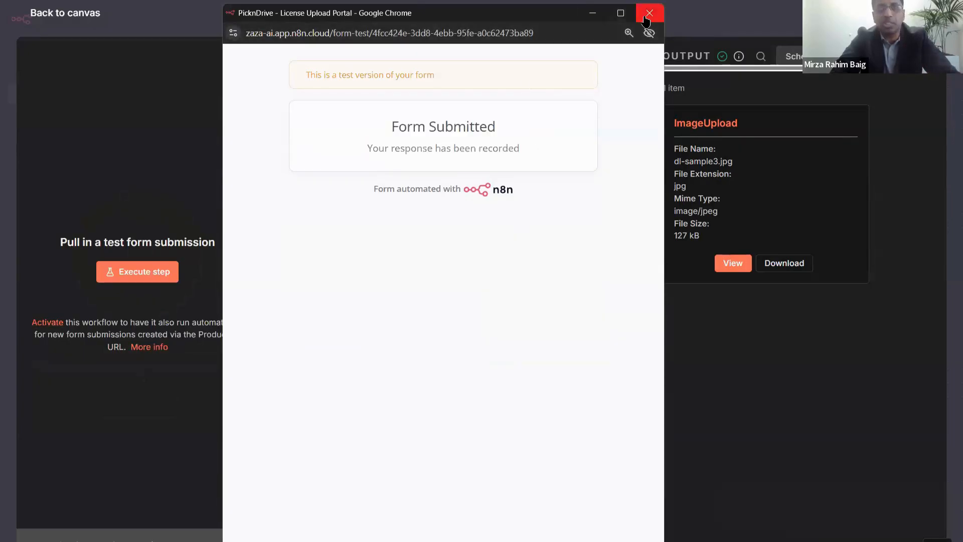
left_click(646, 18)
- Reopen the On form submission node and inspect the dl-sample3.jpg output, previewing the license image
key("Escape")
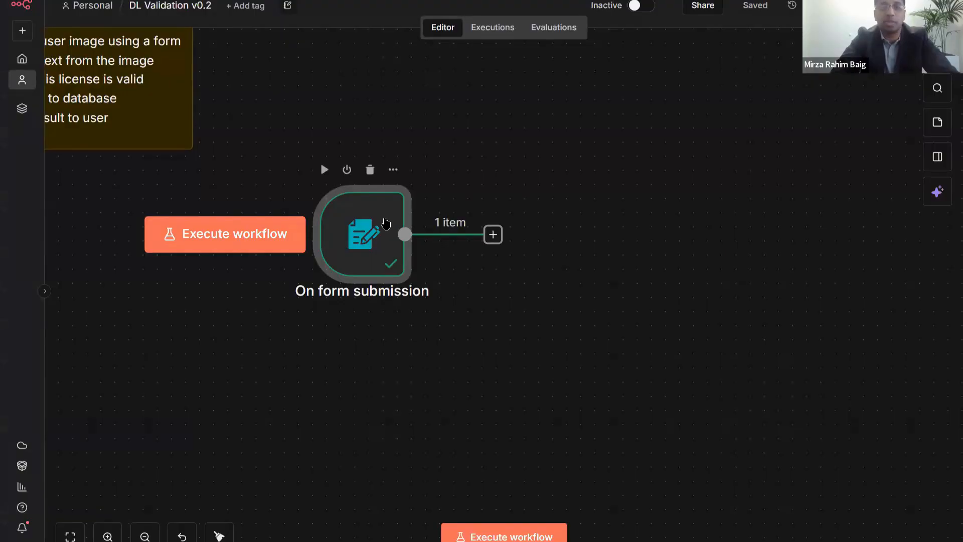
double_click(386, 223)
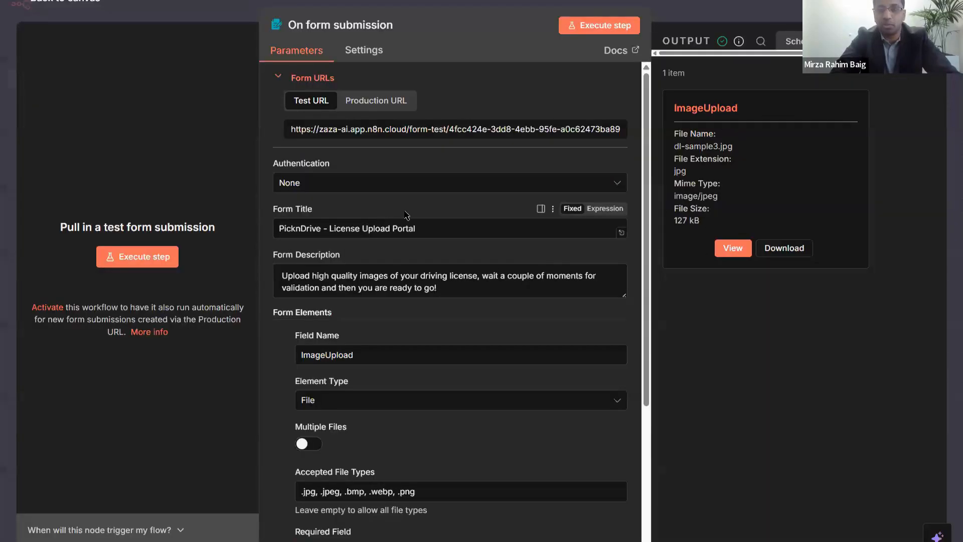
left_click_drag(687, 109, 738, 108)
left_click(692, 145)
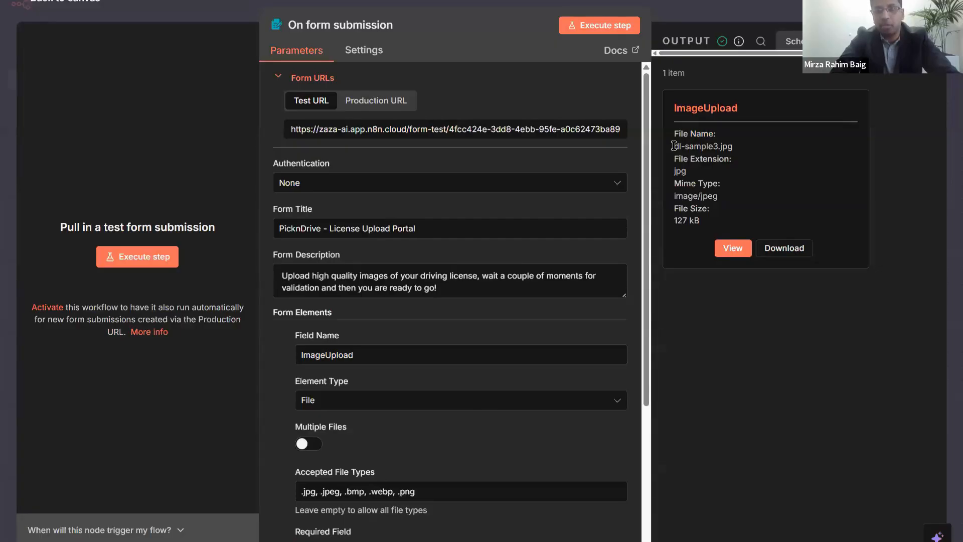
left_click_drag(674, 145, 739, 148)
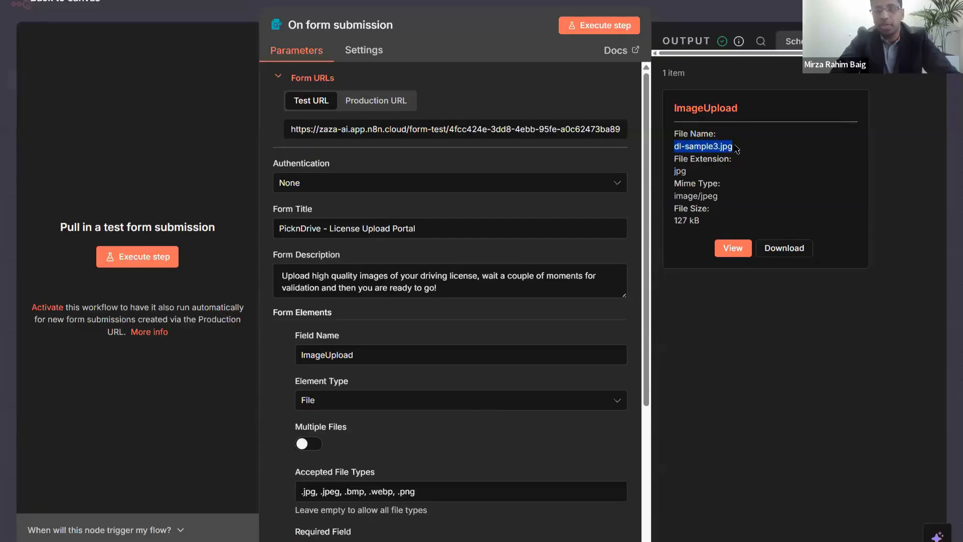
left_click(693, 161)
double_click(678, 171)
left_click(748, 196)
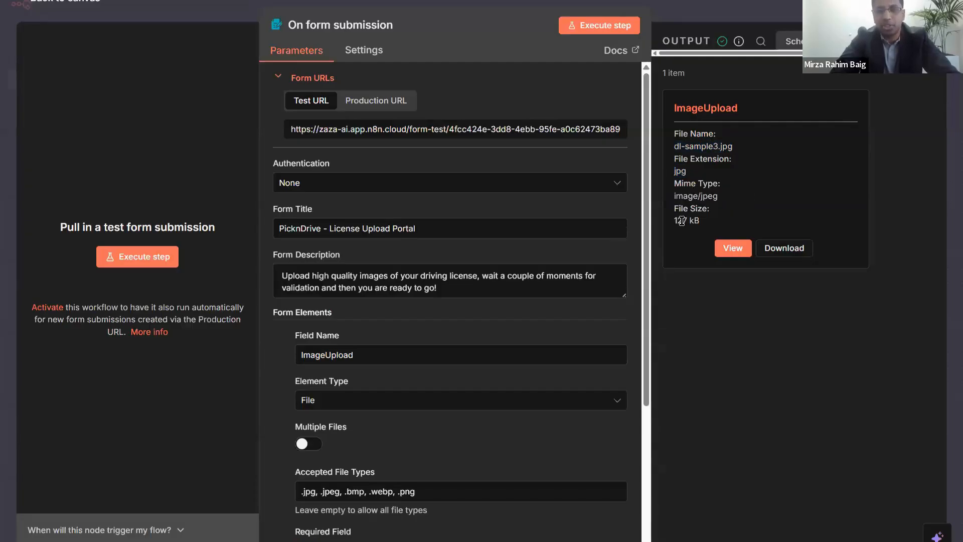
left_click(733, 248)
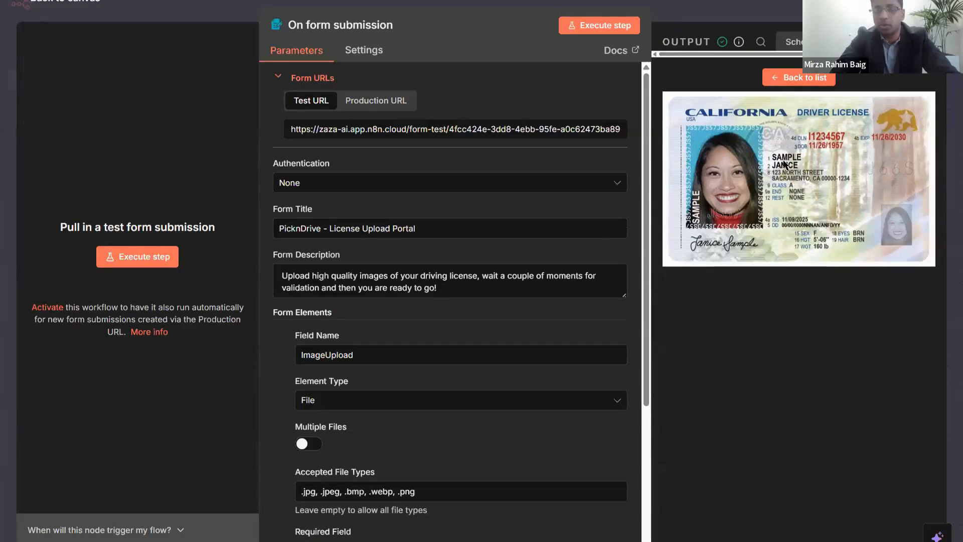
left_click(783, 83)
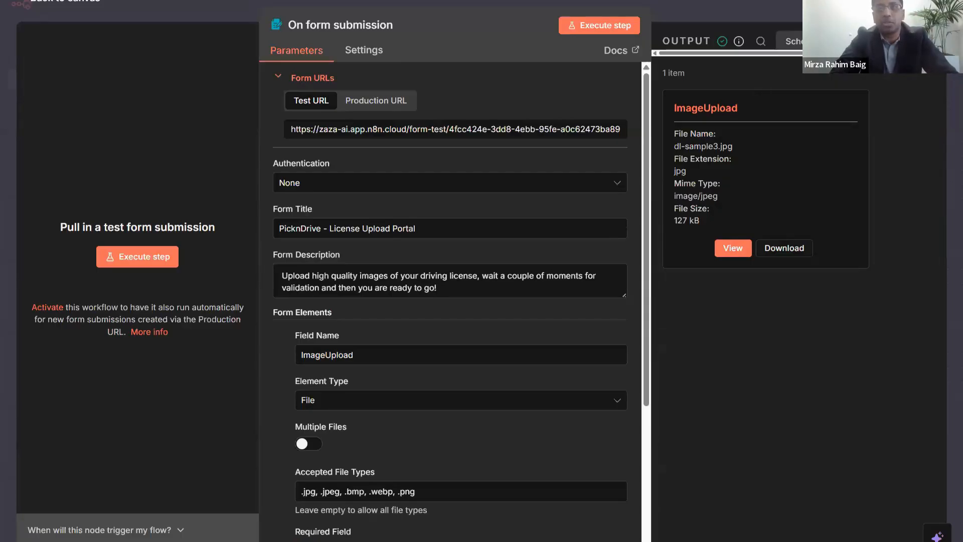
- Widen the output panel to review the ImageUpload file details, then return to the canvas
left_click_drag(833, 53, 859, 52)
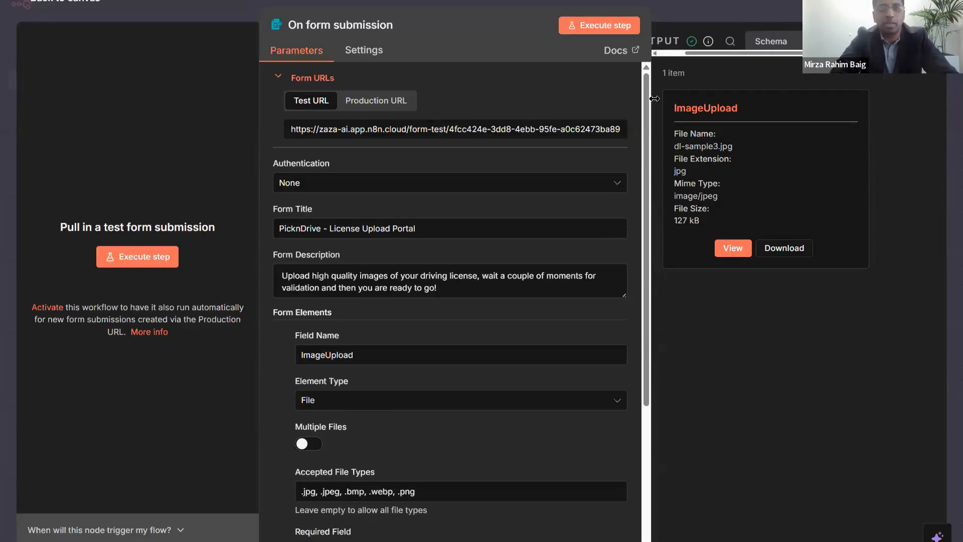
left_click_drag(649, 95, 431, 20)
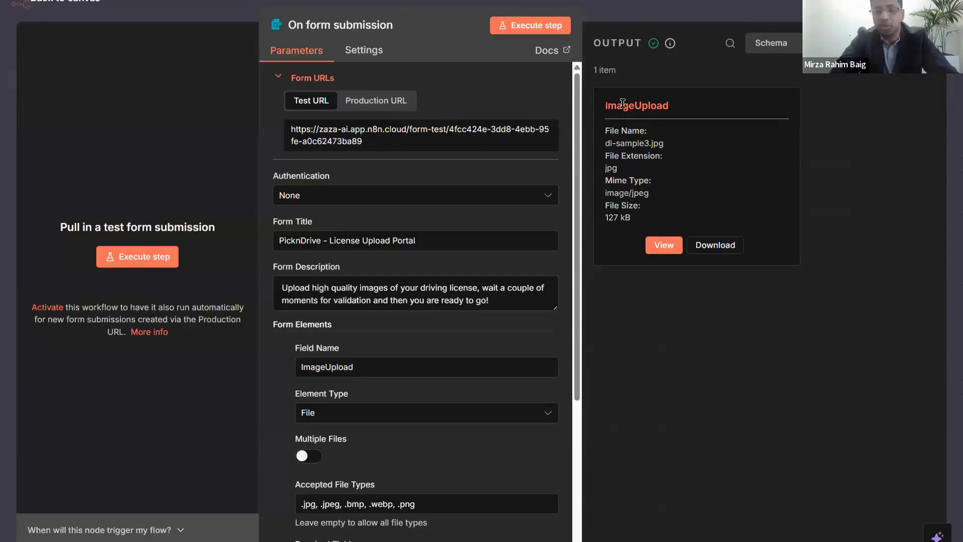
mouse_move(605, 105)
left_mouse_down()
mouse_move(683, 100)
mouse_move(608, 105)
left_mouse_up()
left_click(683, 103)
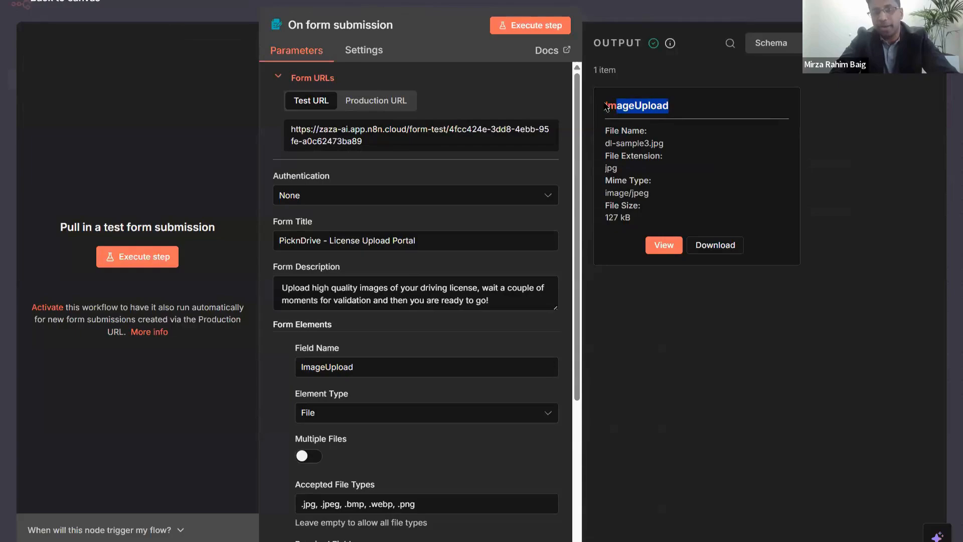
left_click(660, 138)
left_click_drag(609, 146, 651, 146)
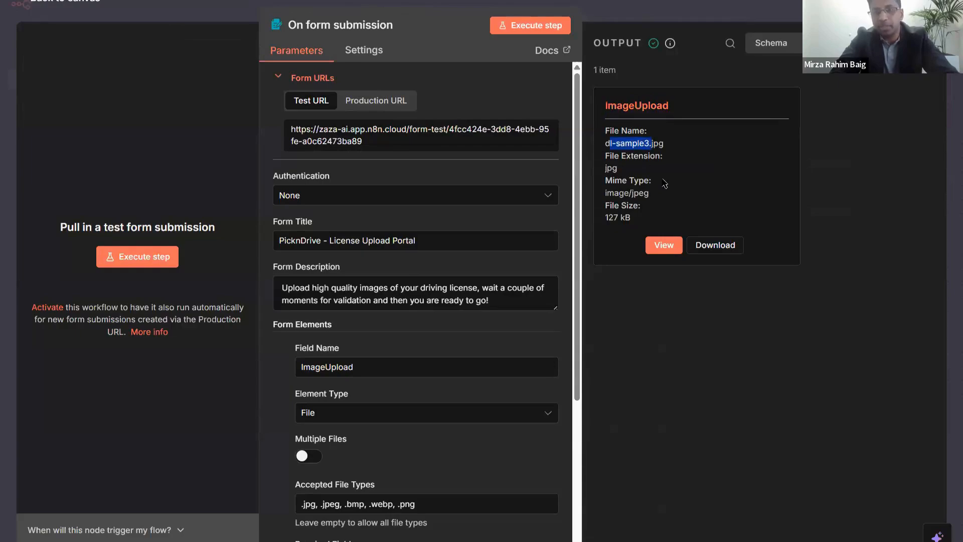
left_click(666, 183)
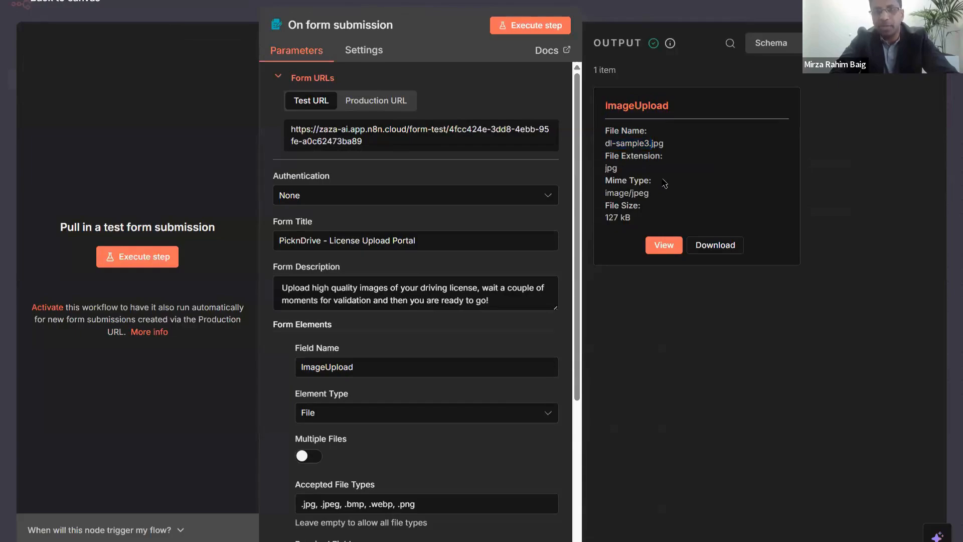
left_click(644, 11)
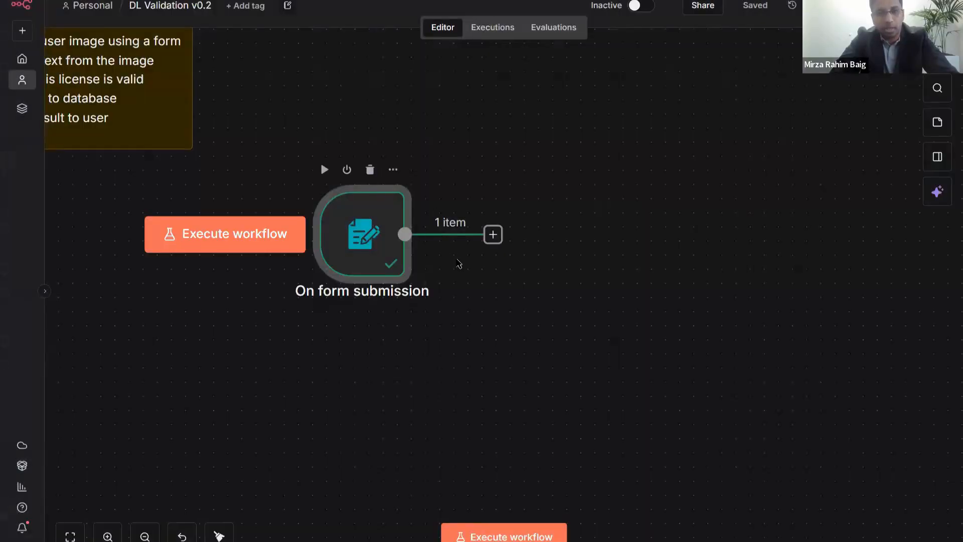
key("Return")
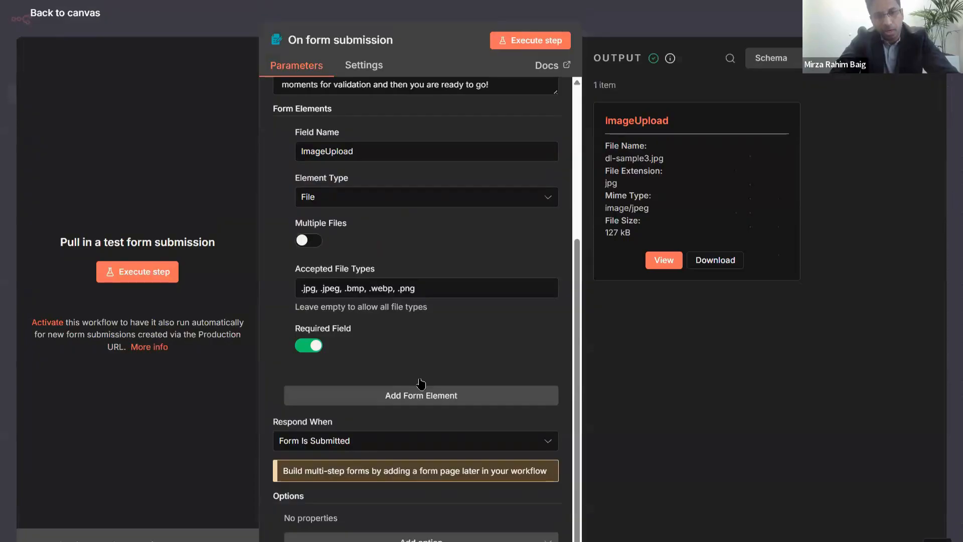
left_click(415, 537)
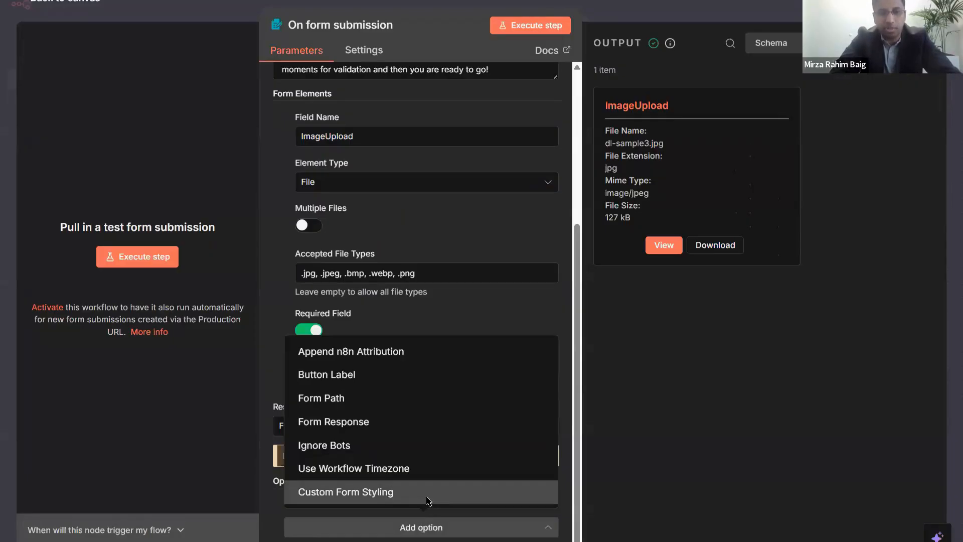
left_click(428, 499)
scroll(409, 419, "down", 4)
scroll(394, 356, "down", 5)
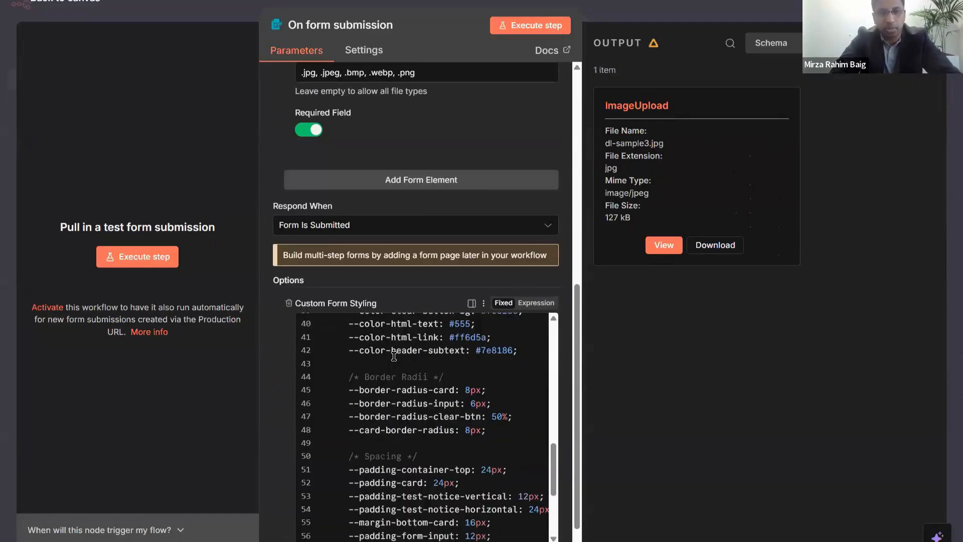
left_click(288, 303)
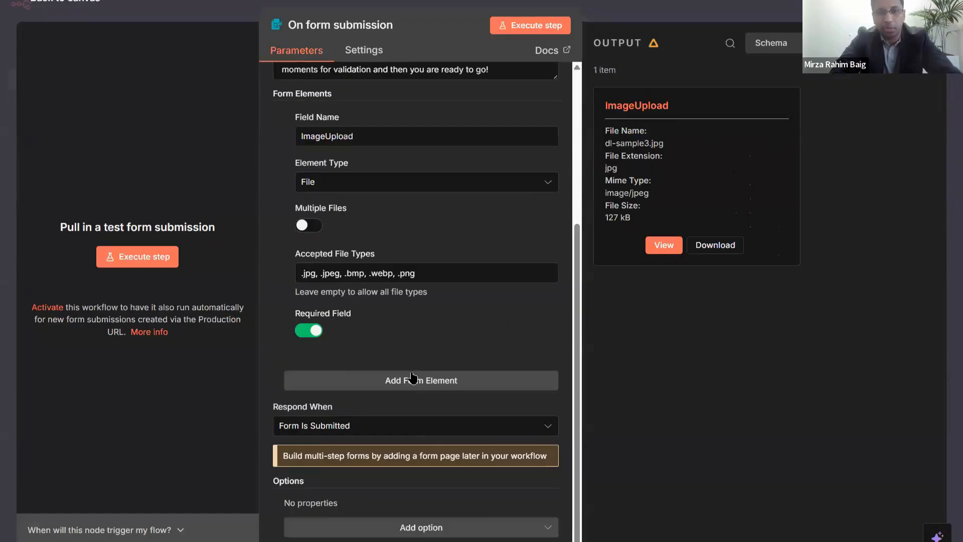
left_click(404, 526)
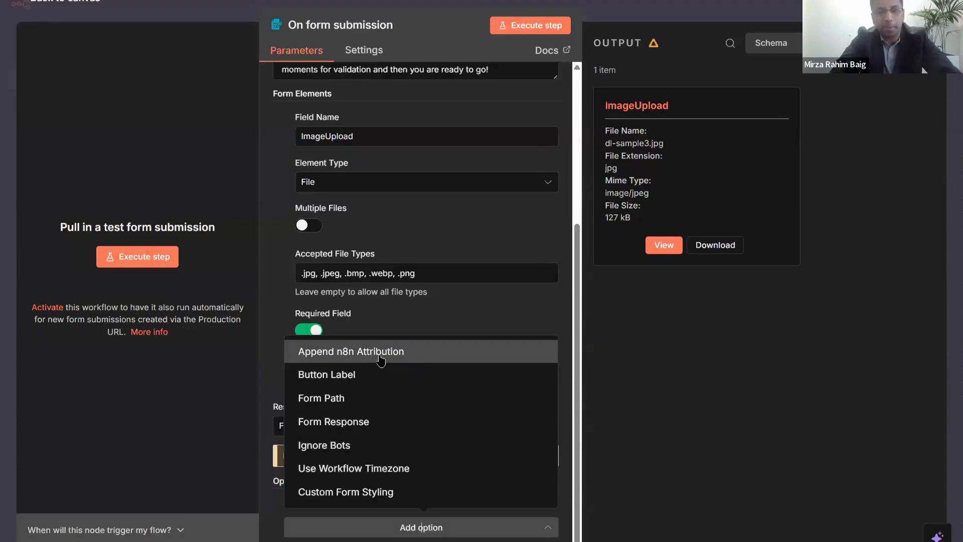
left_click(434, 331)
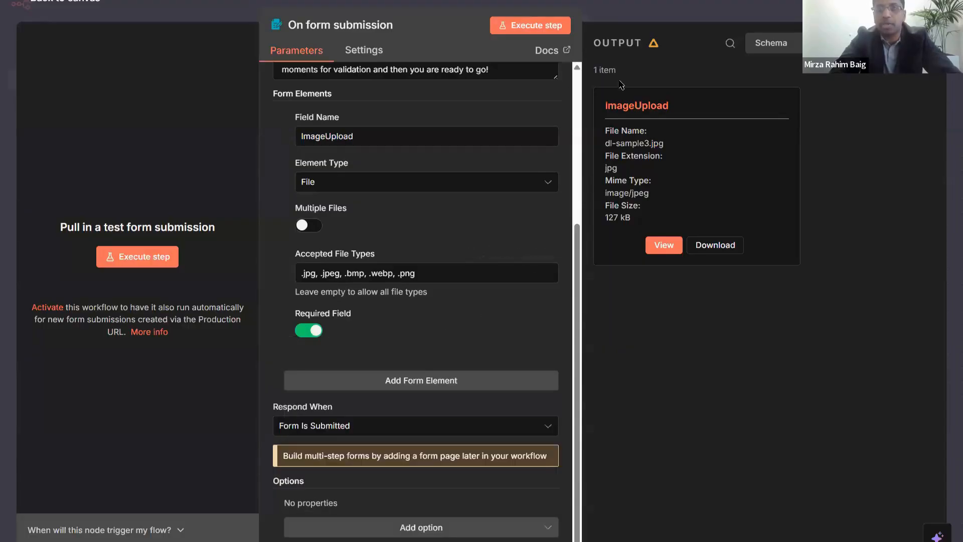
key("Escape")
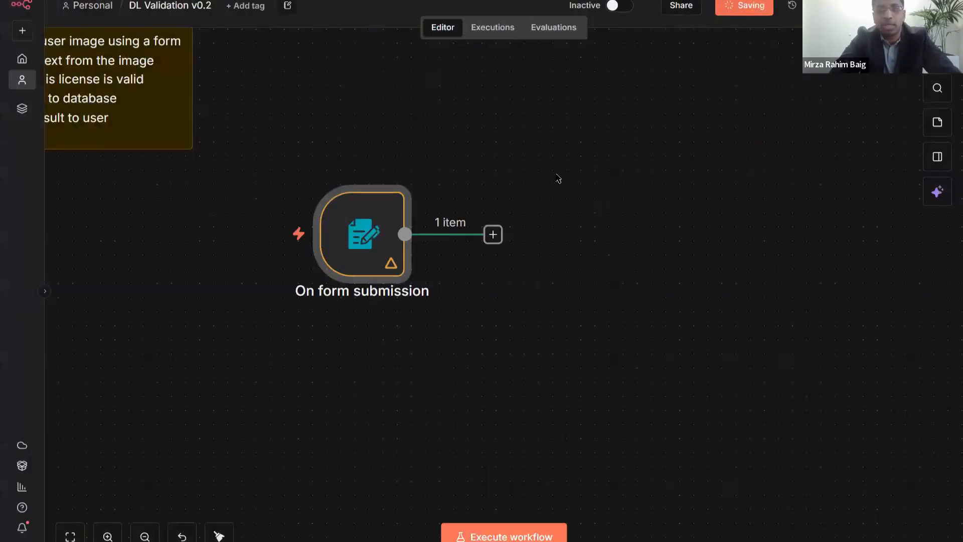
- Move the form trigger node aside and mark the sticky note's first step as DONE
left_click_drag(345, 226, 246, 254)
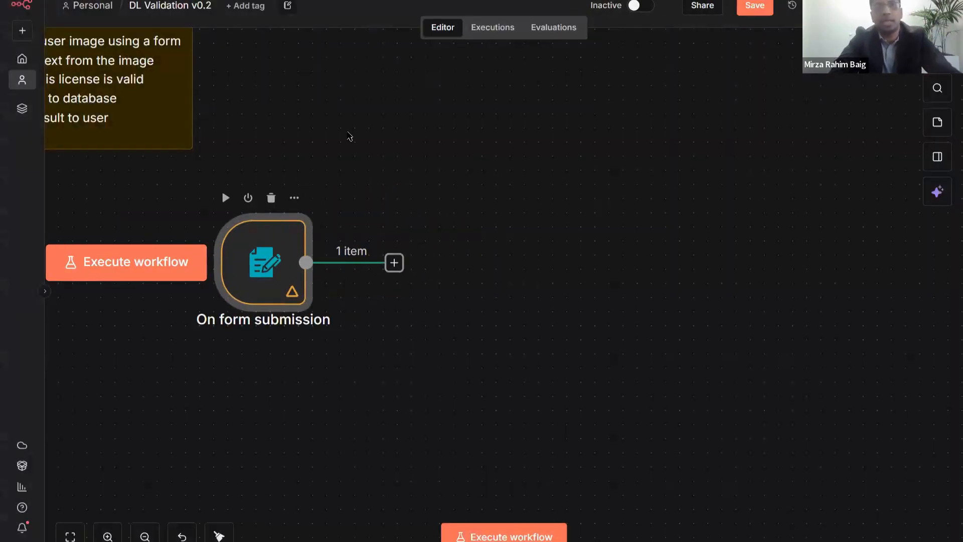
scroll(266, 110, "left", 3)
scroll(174, 139, "up", 3)
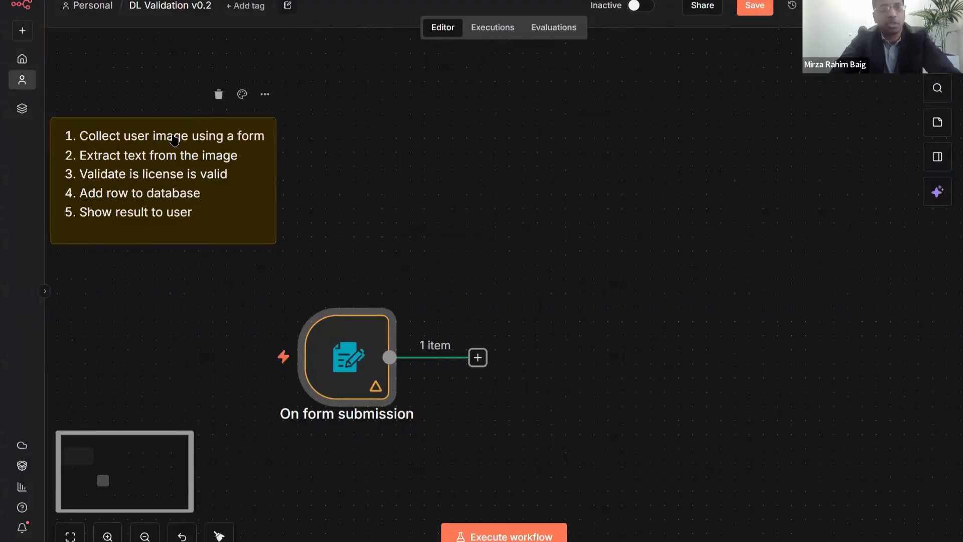
triple_click(174, 140)
left_click(154, 153)
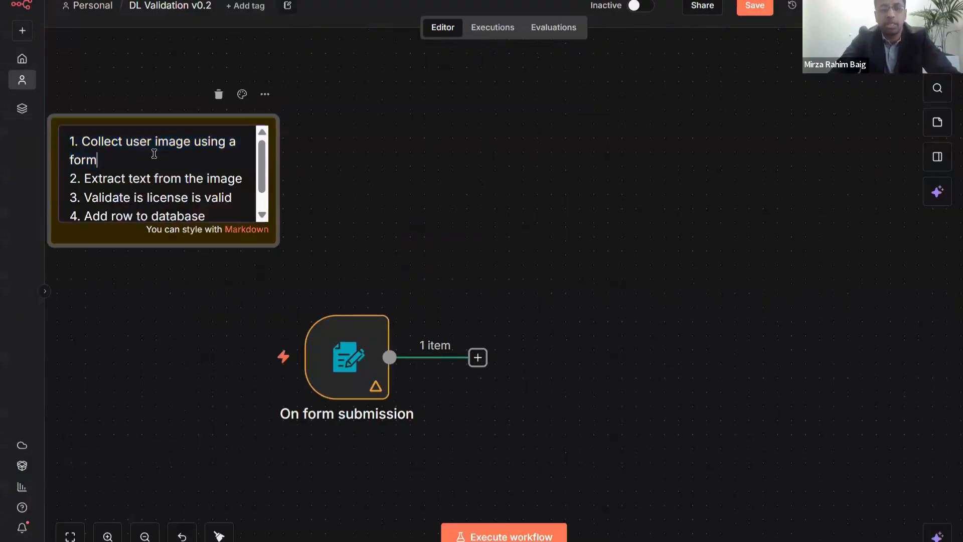
type("- O")
type("DONE")
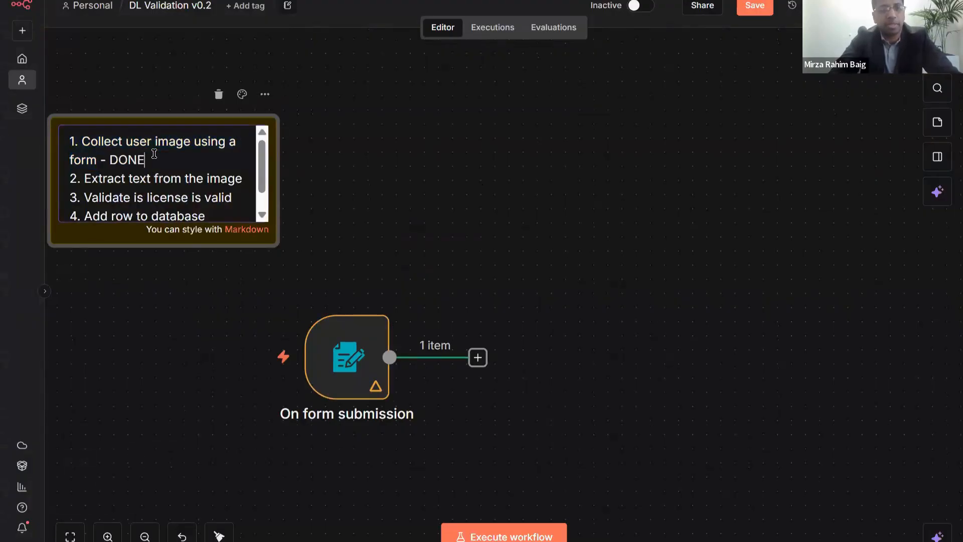
key("Escape")
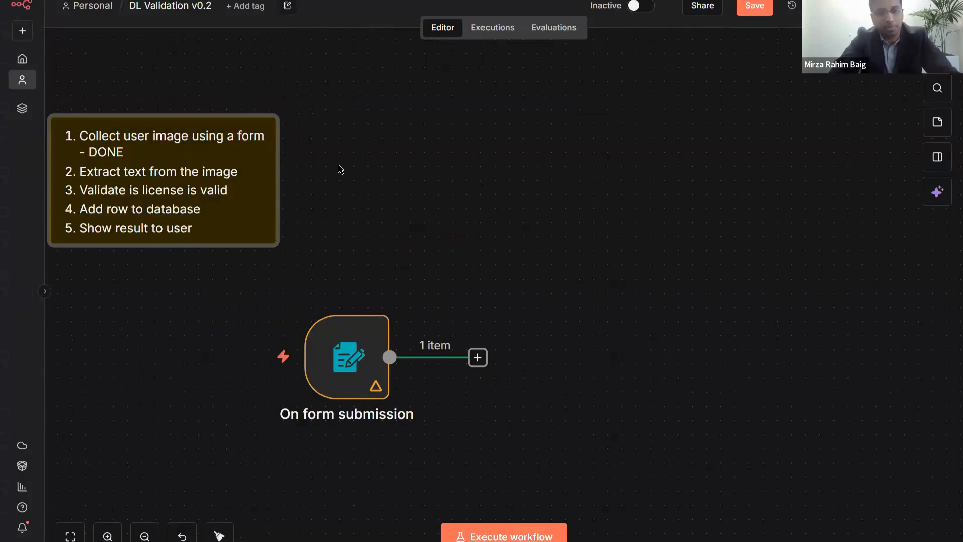
- Scroll around the canvas to review the updated sticky note and nodes
scroll(335, 173, "down", 1)
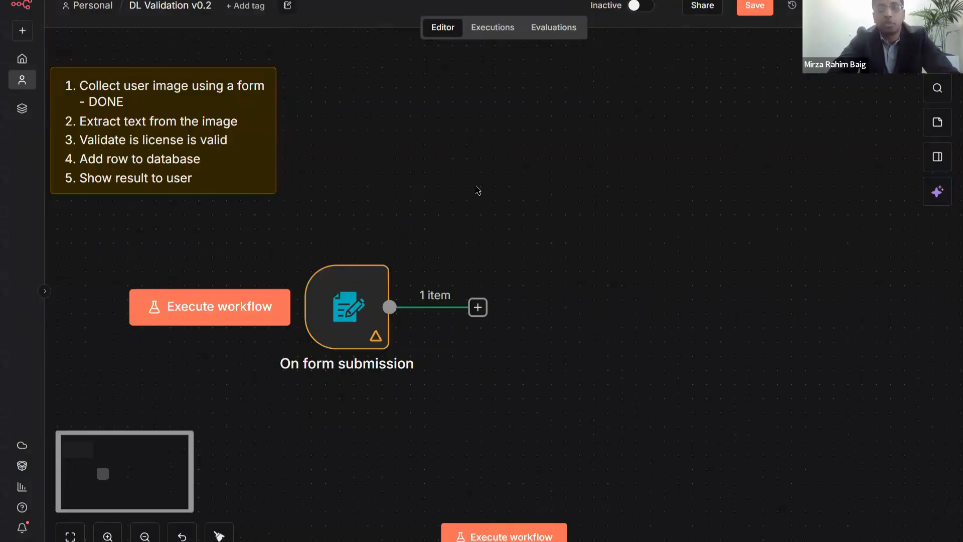
scroll(554, 237, "down", 1)
scroll(554, 237, "up", 1)
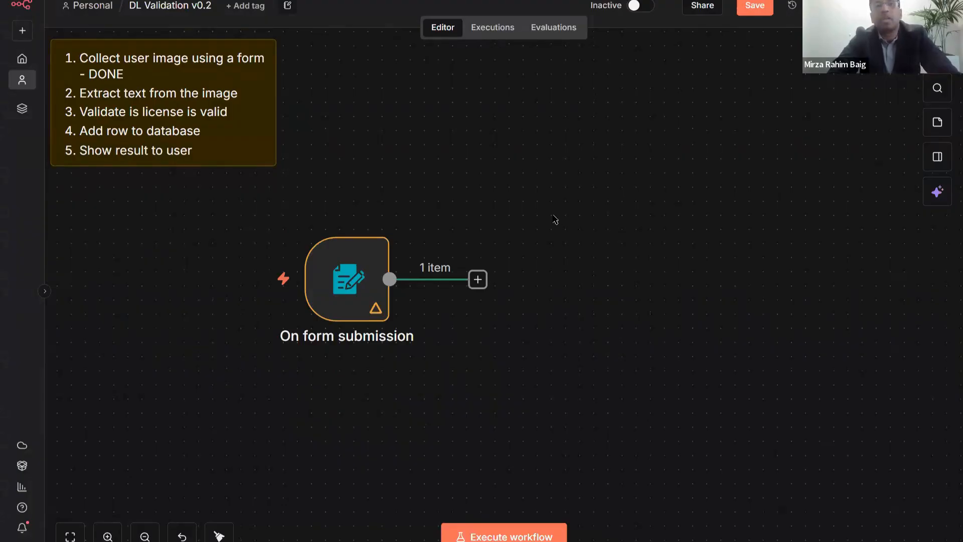
scroll(533, 173, "down", 2)
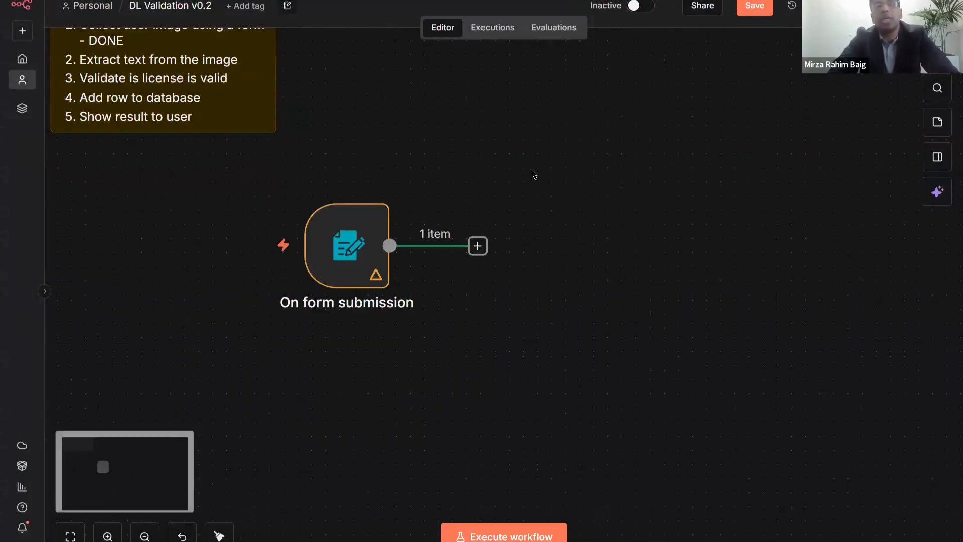
scroll(535, 174, "right", 1)
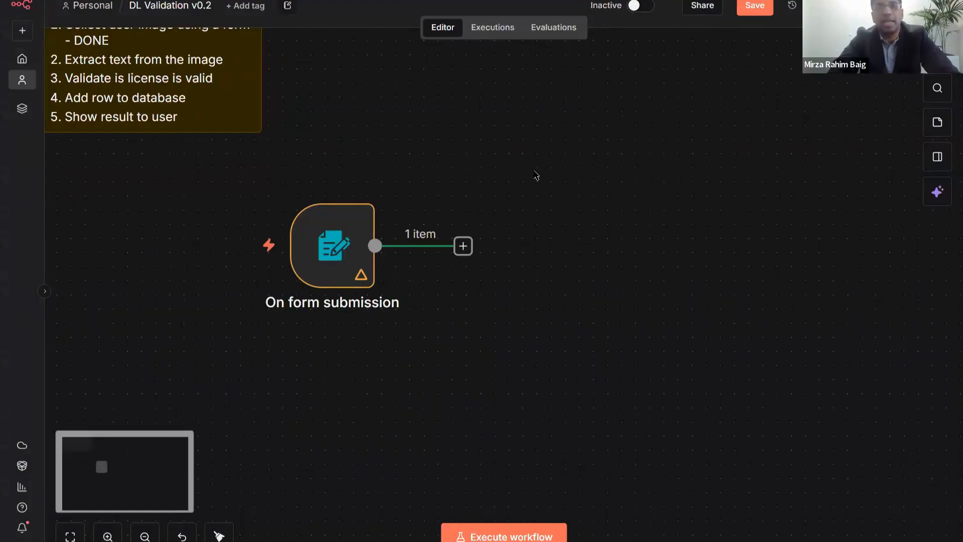
scroll(535, 173, "up", 6)
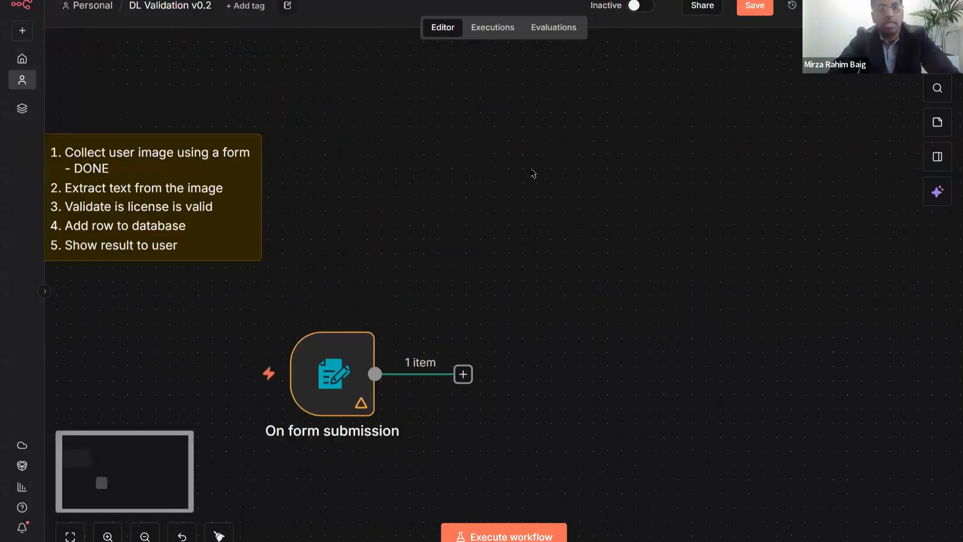
scroll(533, 174, "down", 2)
scroll(534, 173, "down", 2)
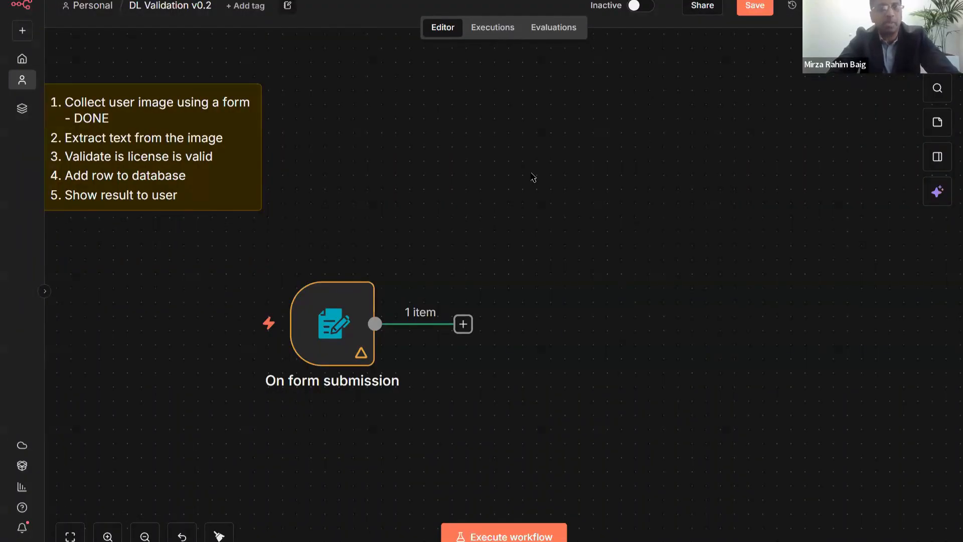
scroll(533, 175, "down", 3)
scroll(547, 236, "right", 2)
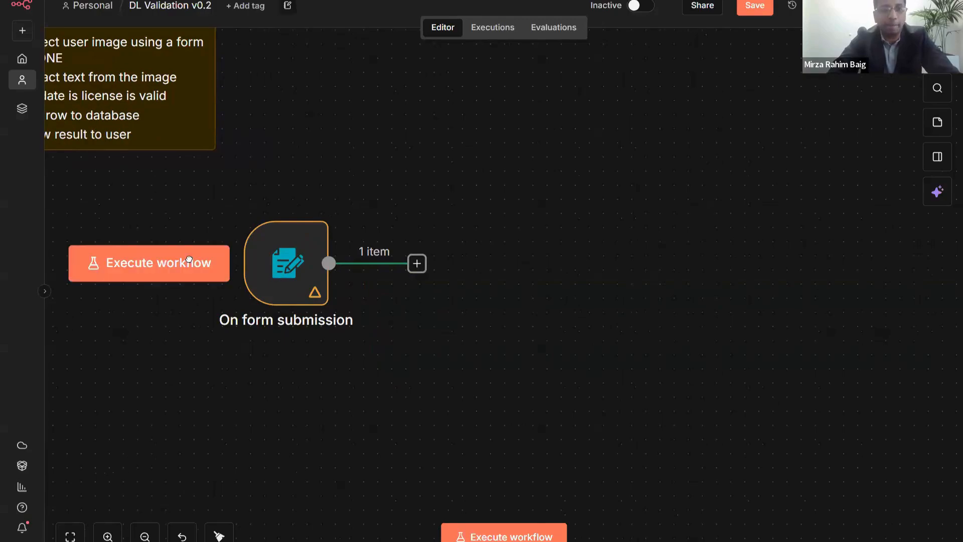
- Shift the form trigger left and add an AI Agent node by searching 'AI agent'
left_click_drag(283, 273, 198, 274)
left_click(403, 158)
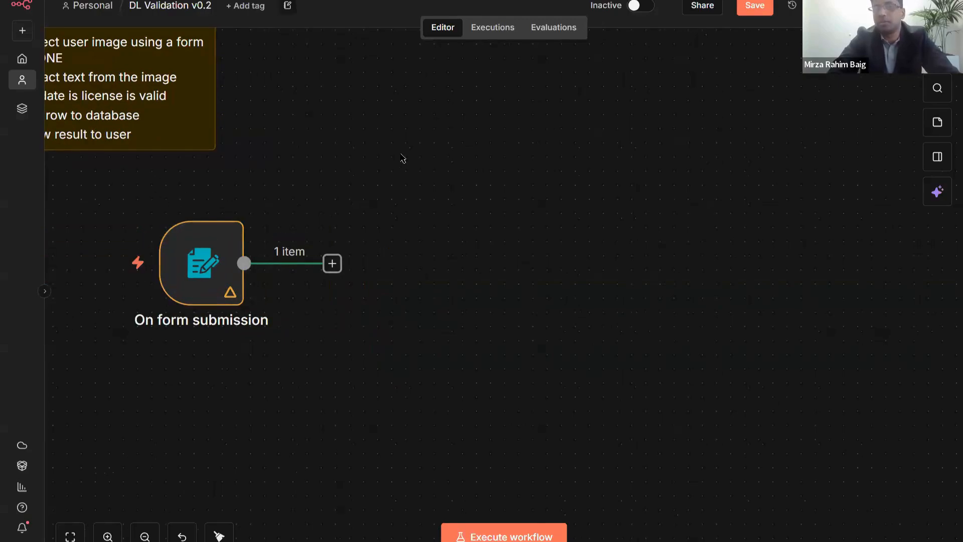
key("Tab")
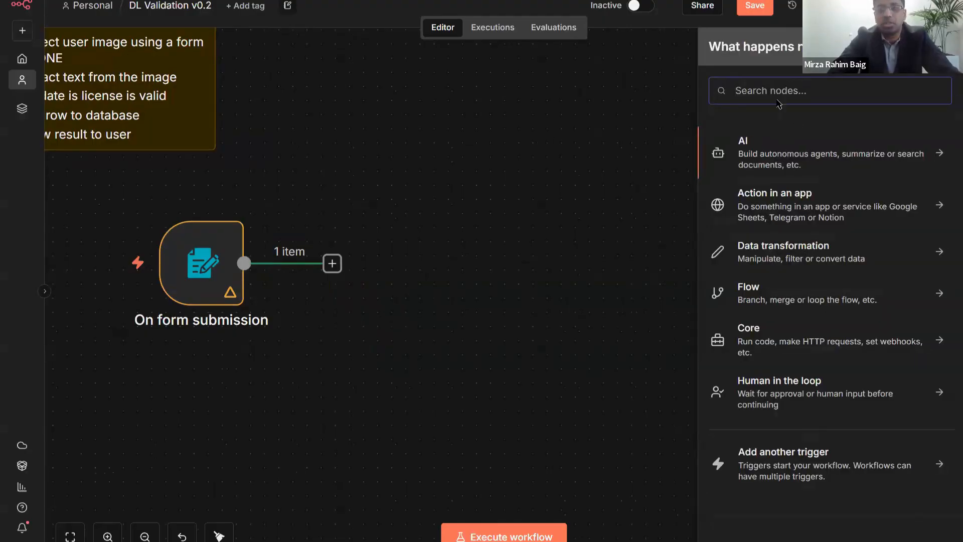
type("AI agent")
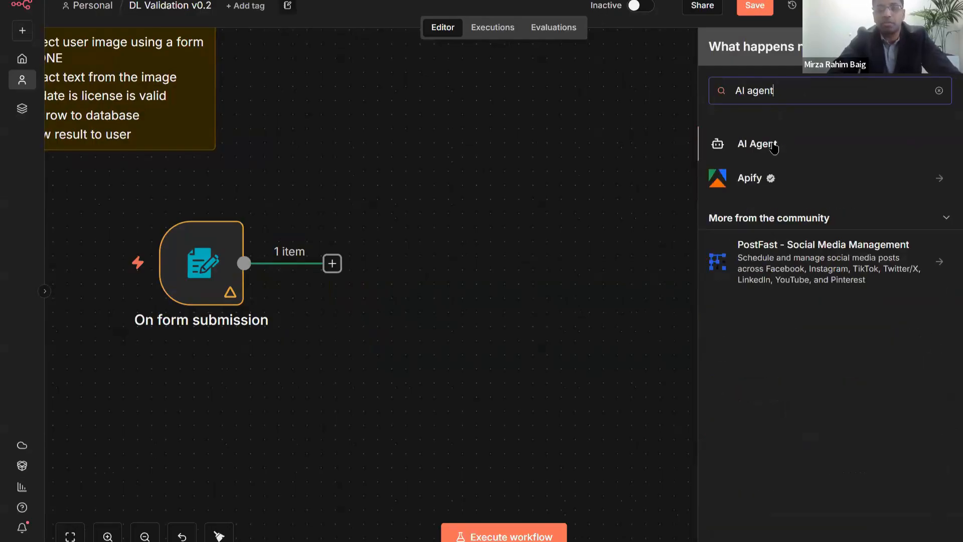
left_click(774, 146)
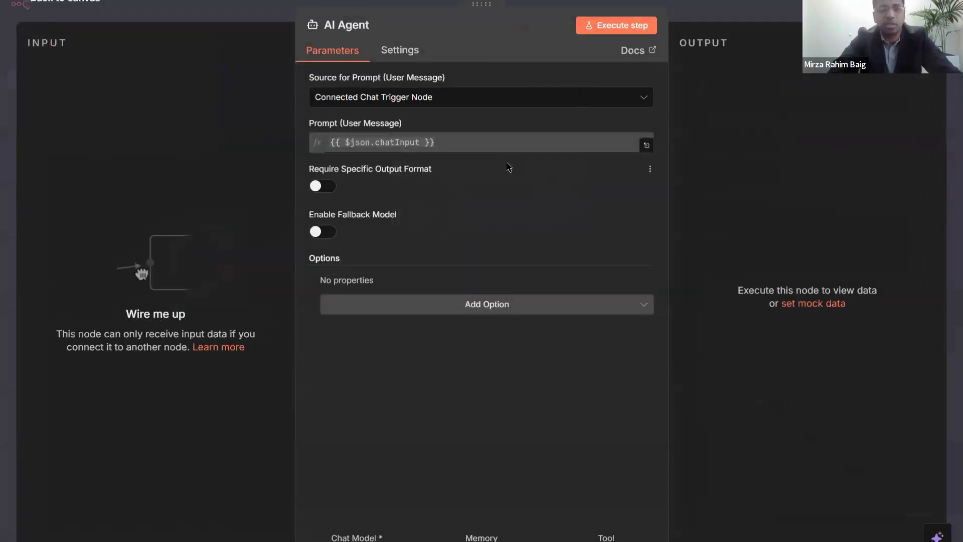
left_click(659, 1)
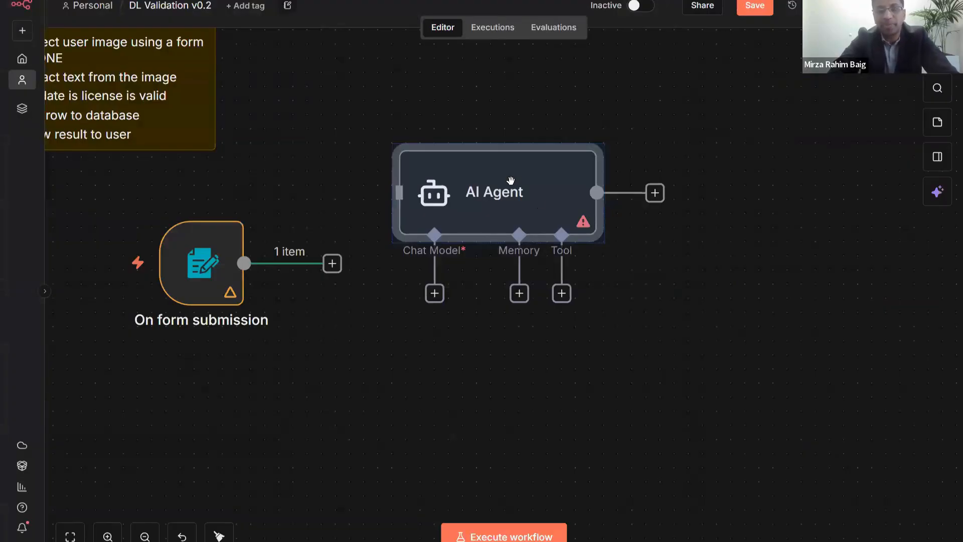
mouse_move(519, 191)
left_mouse_down()
mouse_move(547, 219)
mouse_move(518, 191)
left_mouse_up()
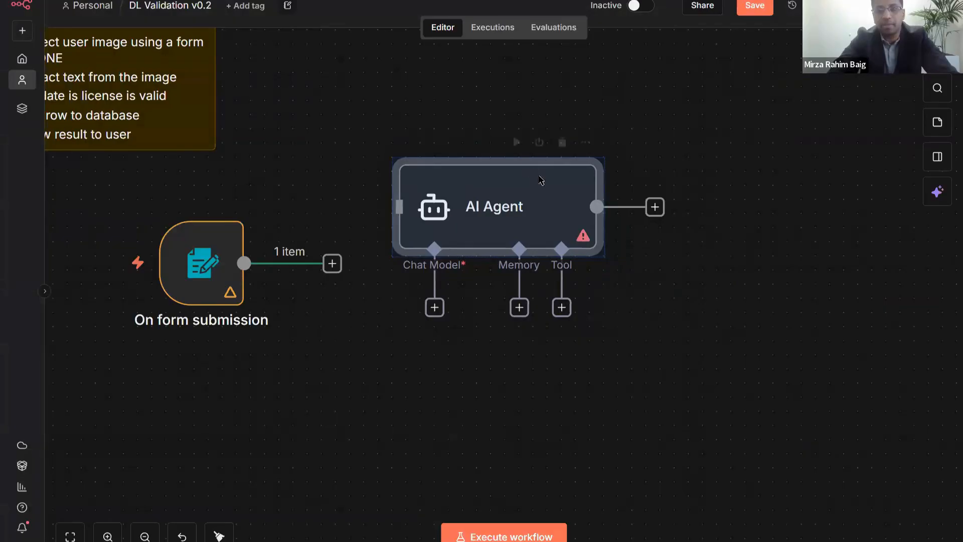
- Delete and re-add the AI Agent node, then position it beside the form trigger
left_click(562, 143)
key("Tab")
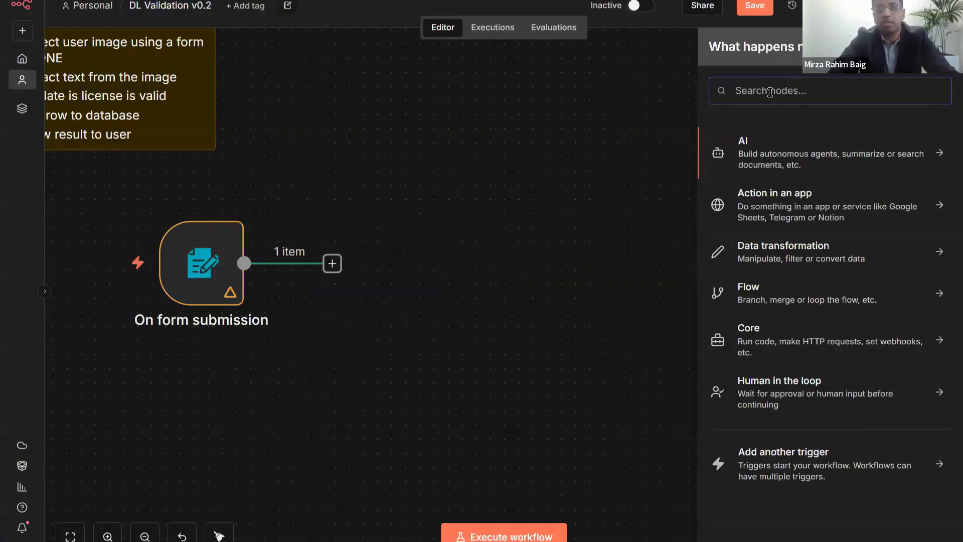
type("agent")
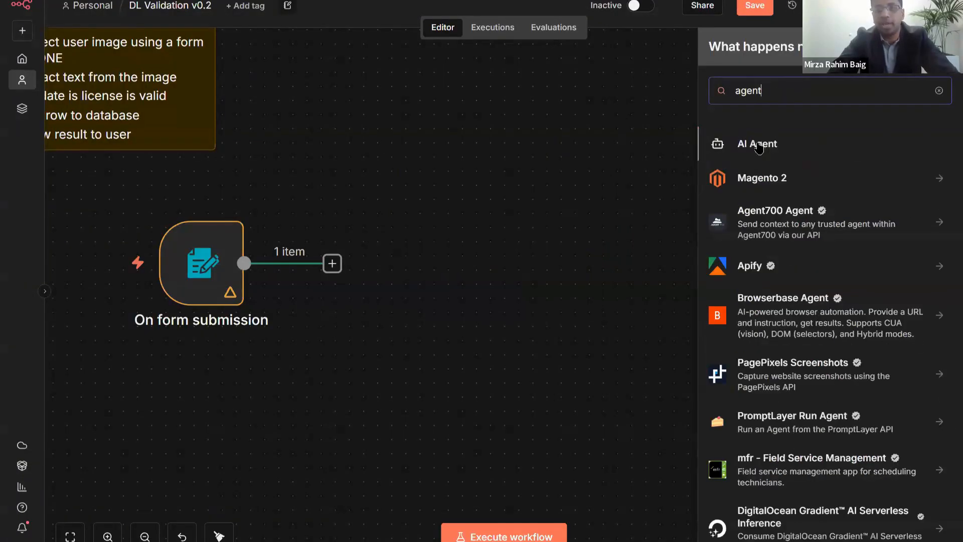
left_click(759, 146)
key("Escape")
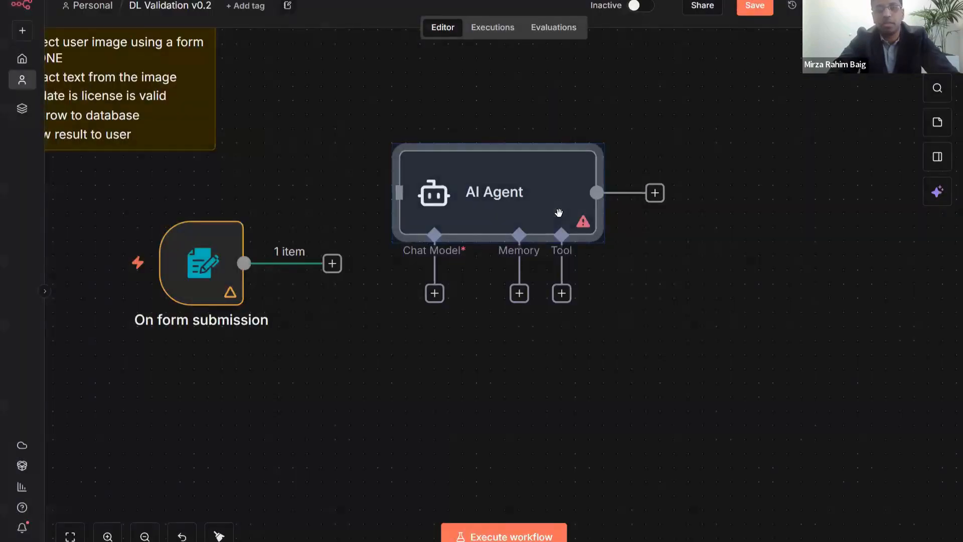
left_click_drag(513, 181, 510, 240)
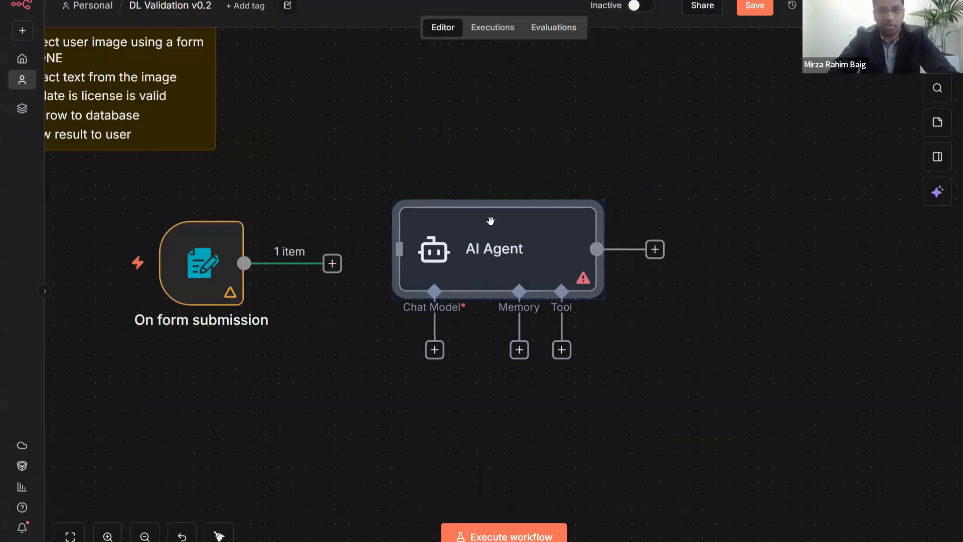
left_click_drag(490, 224, 490, 236)
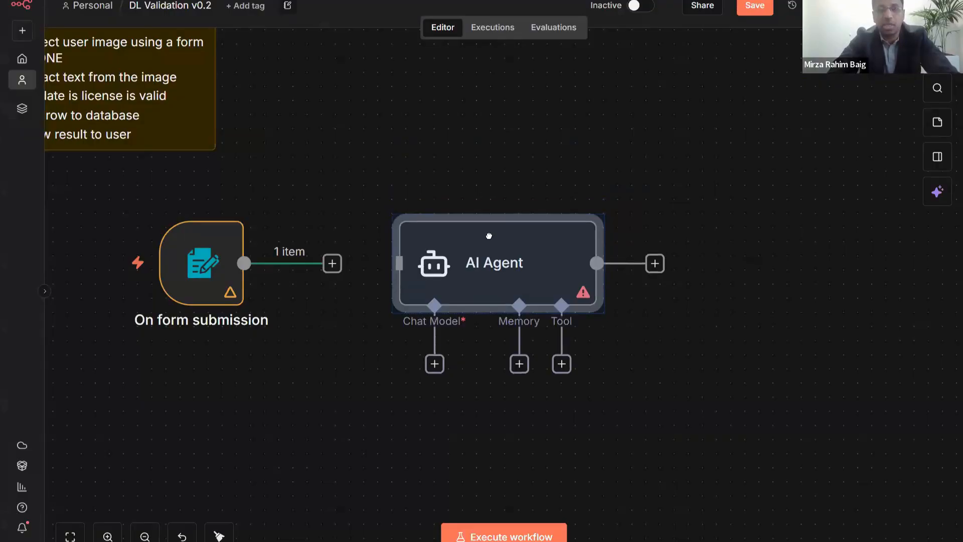
- Open the Tools list from the AI Agent's Tool connector
left_click(497, 205)
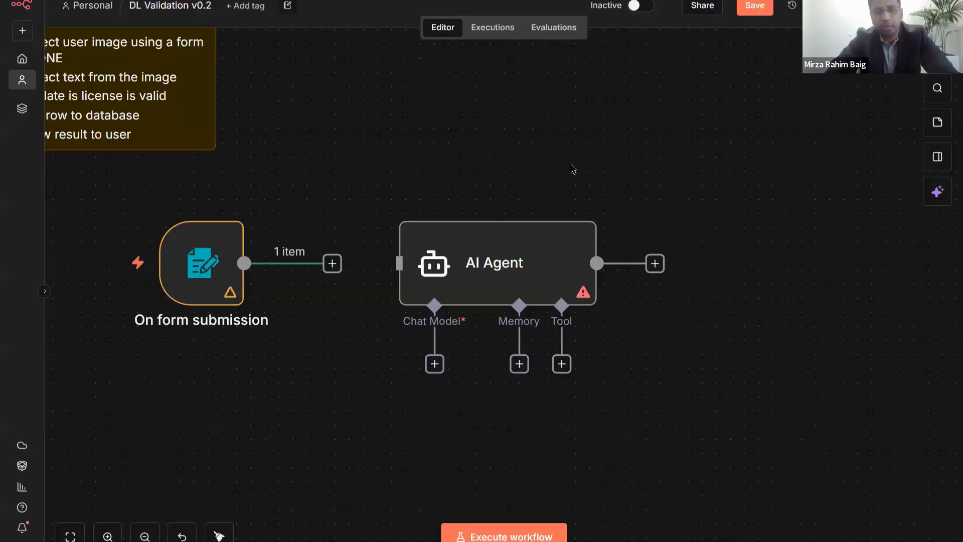
left_click_drag(544, 167, 527, 131)
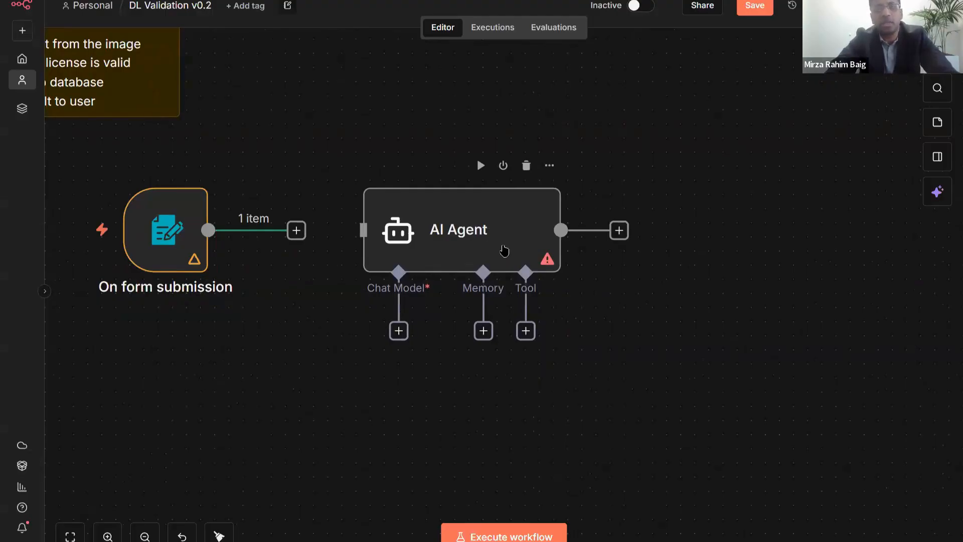
left_click(526, 332)
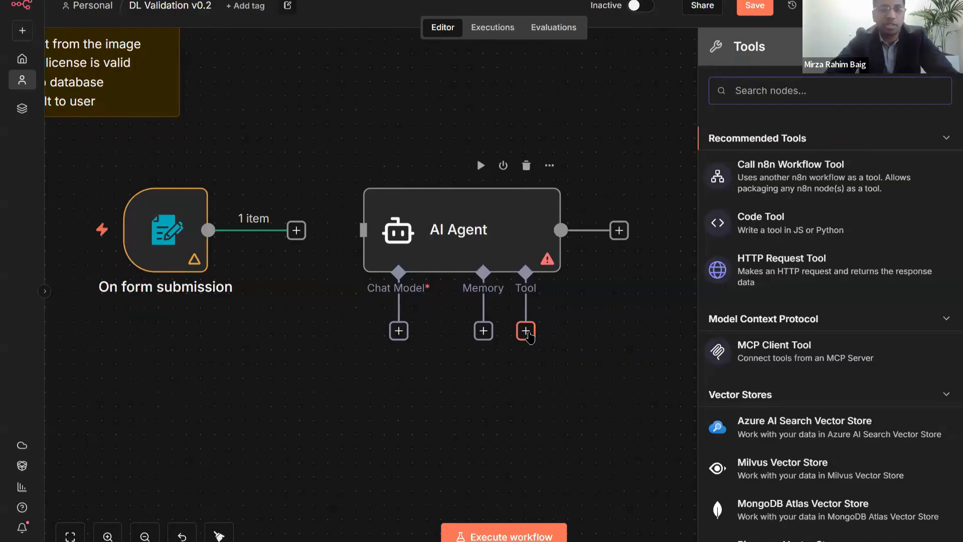
- Browse the available agent tools, such as Code Tool and HTTP Request Tool, then dismiss the list unused
scroll(793, 245, "down", 8)
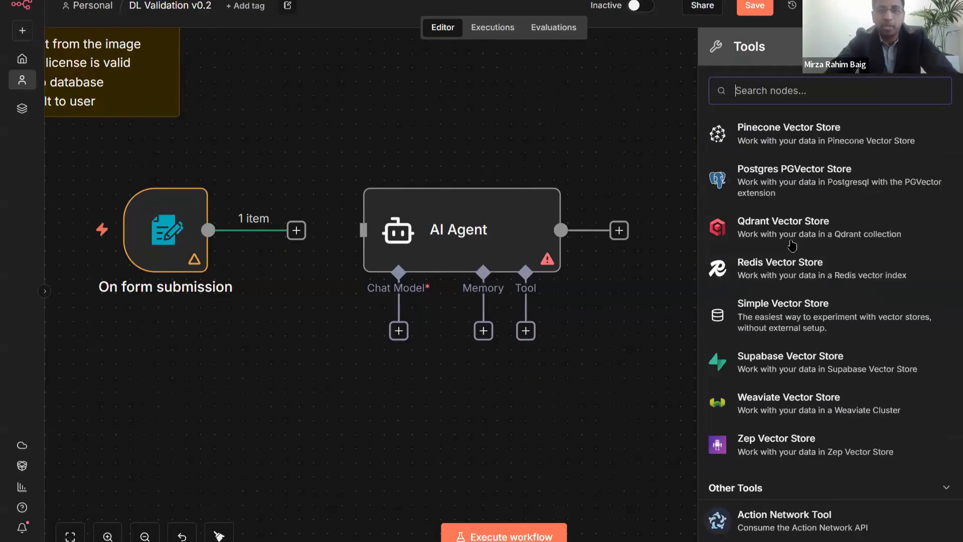
scroll(793, 245, "down", 2)
scroll(793, 243, "up", 10)
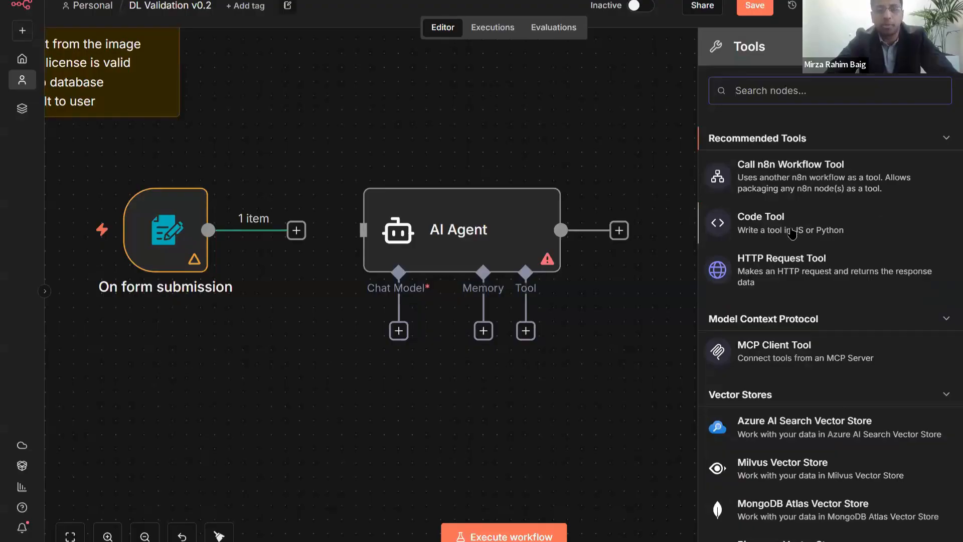
scroll(791, 226, "down", 5)
scroll(792, 191, "up", 2)
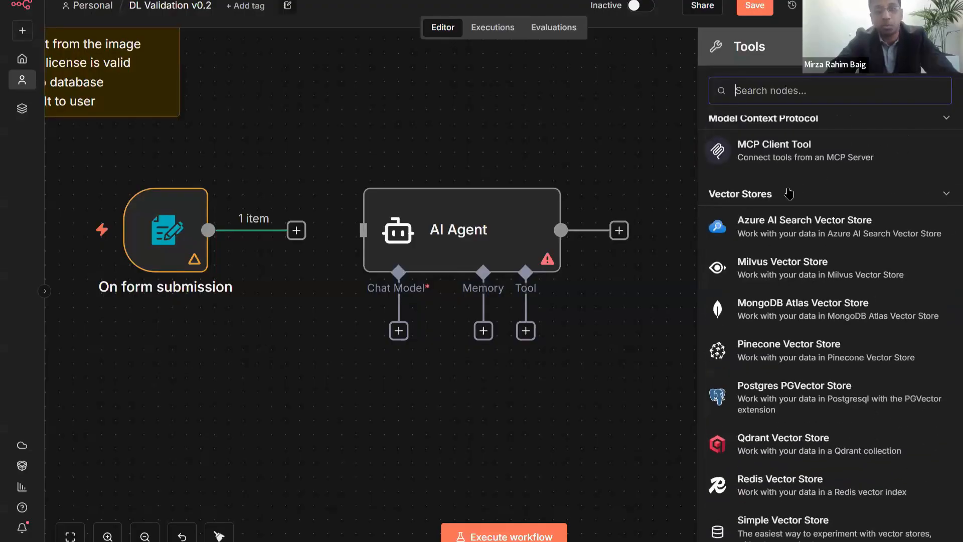
scroll(793, 229, "down", 3)
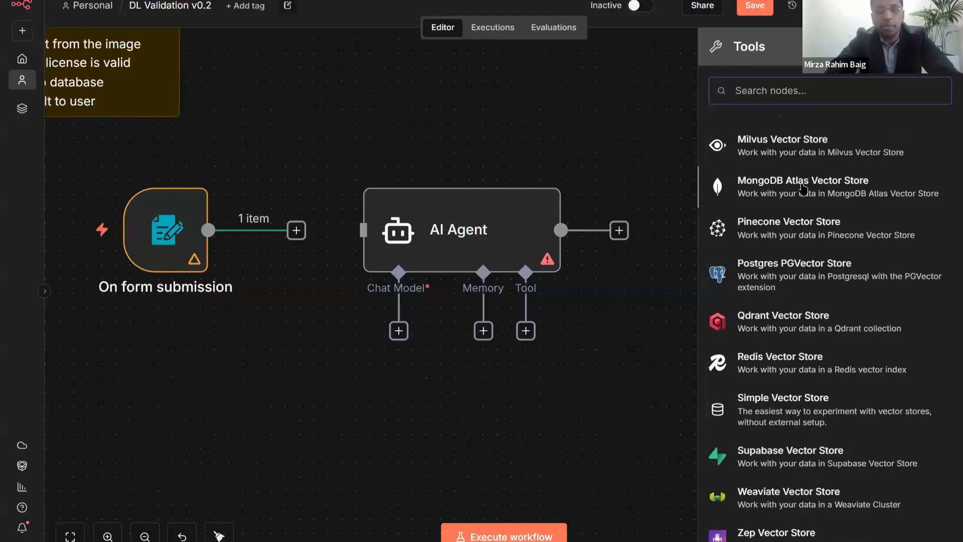
scroll(809, 258, "down", 5)
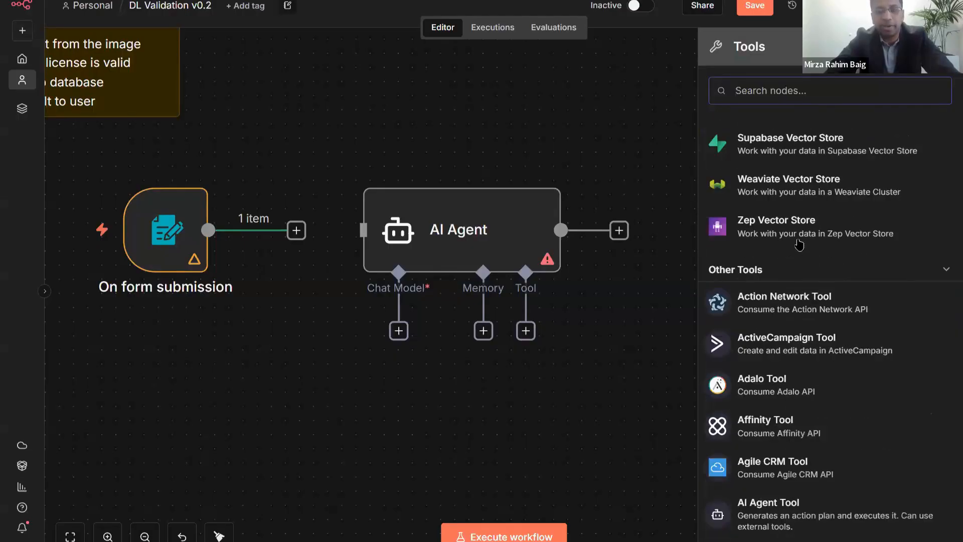
scroll(800, 245, "down", 5)
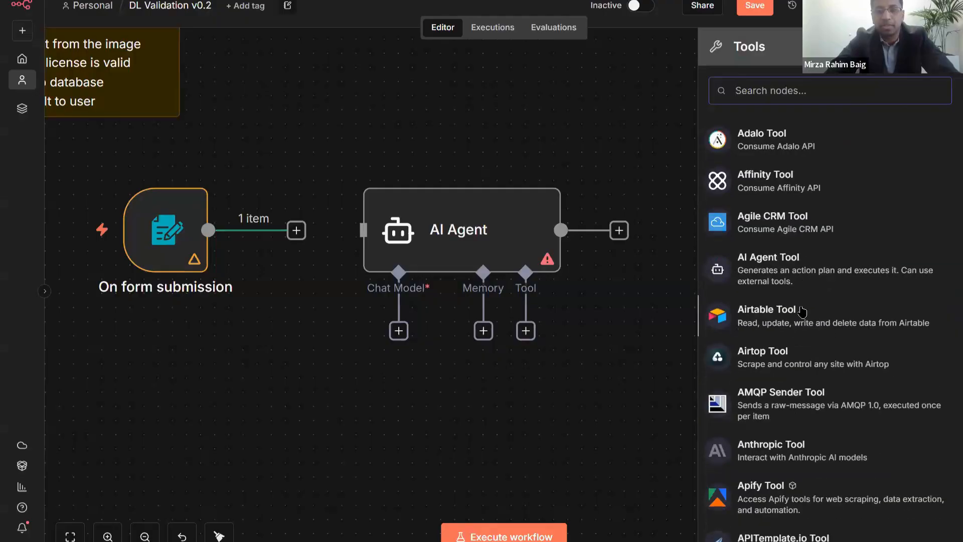
scroll(802, 311, "down", 8)
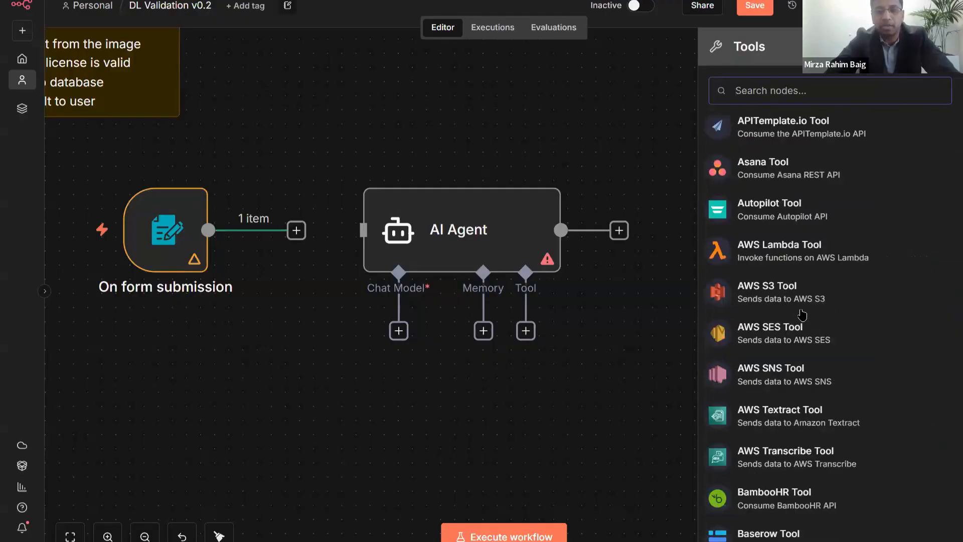
scroll(802, 314, "down", 3)
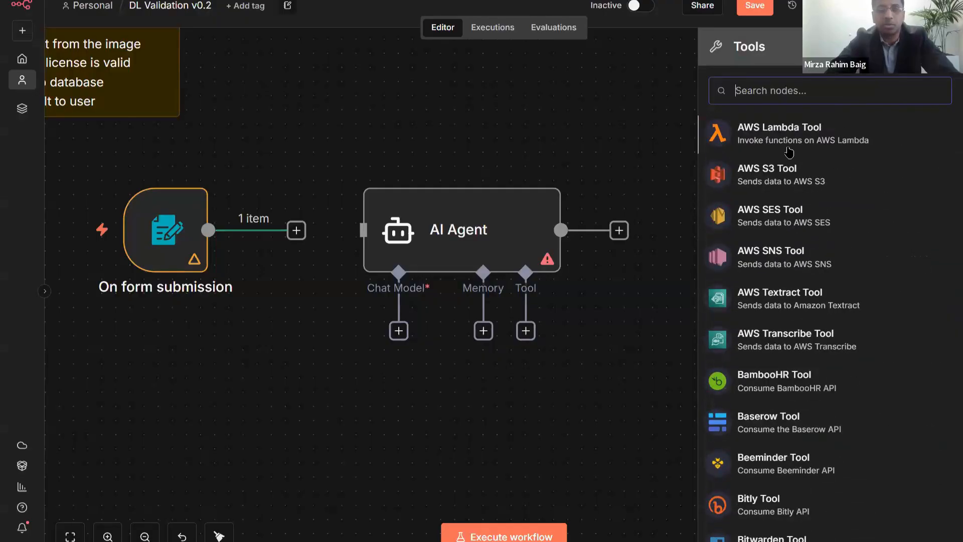
scroll(797, 279, "down", 7)
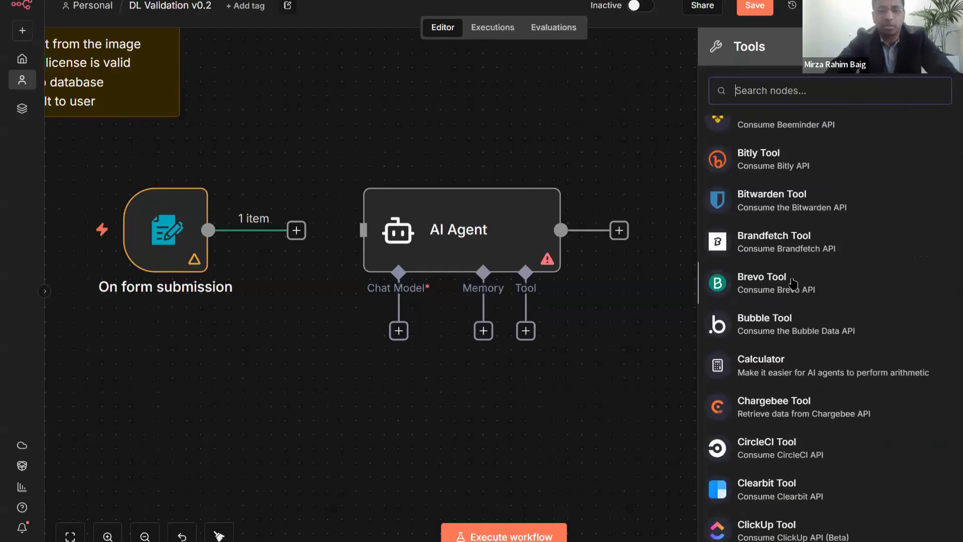
scroll(793, 283, "down", 10)
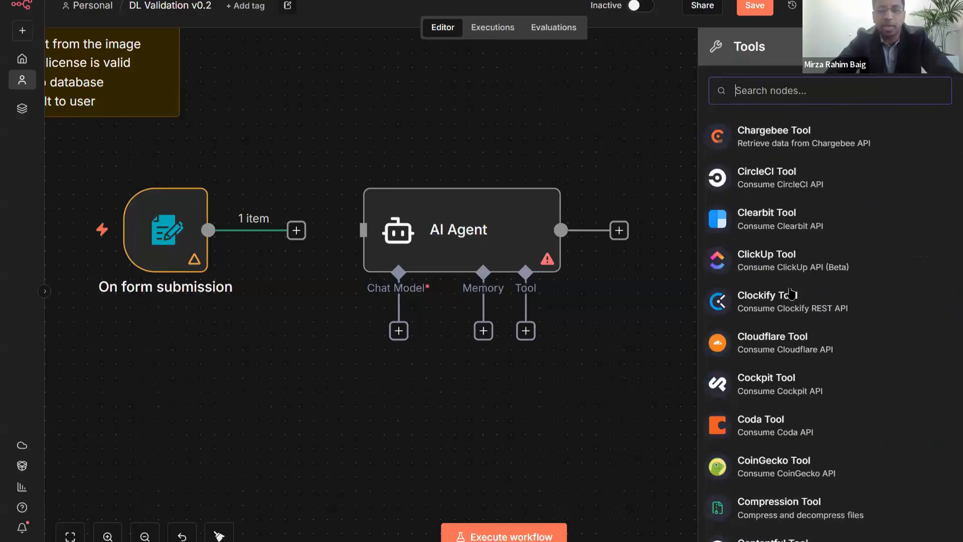
scroll(791, 293, "down", 8)
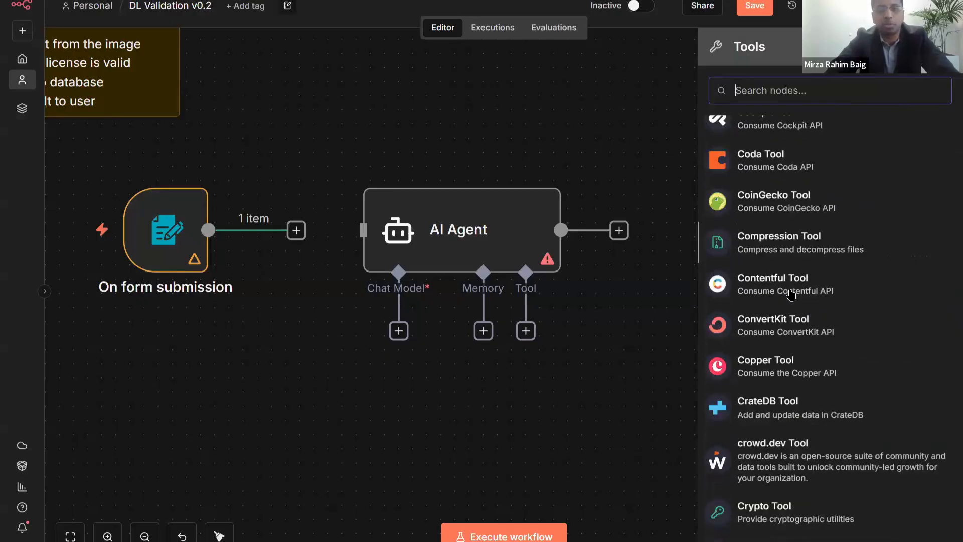
scroll(763, 205, "up", 1)
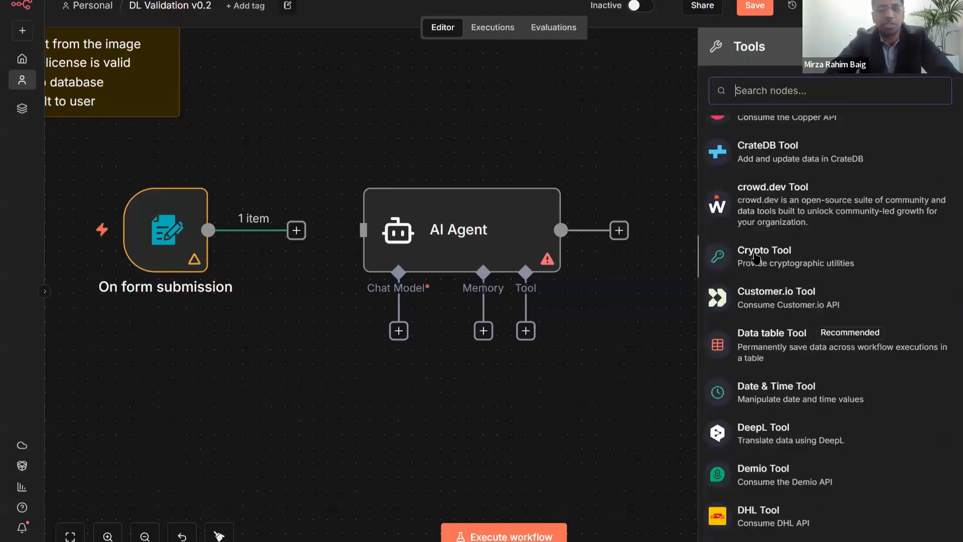
left_click(628, 153)
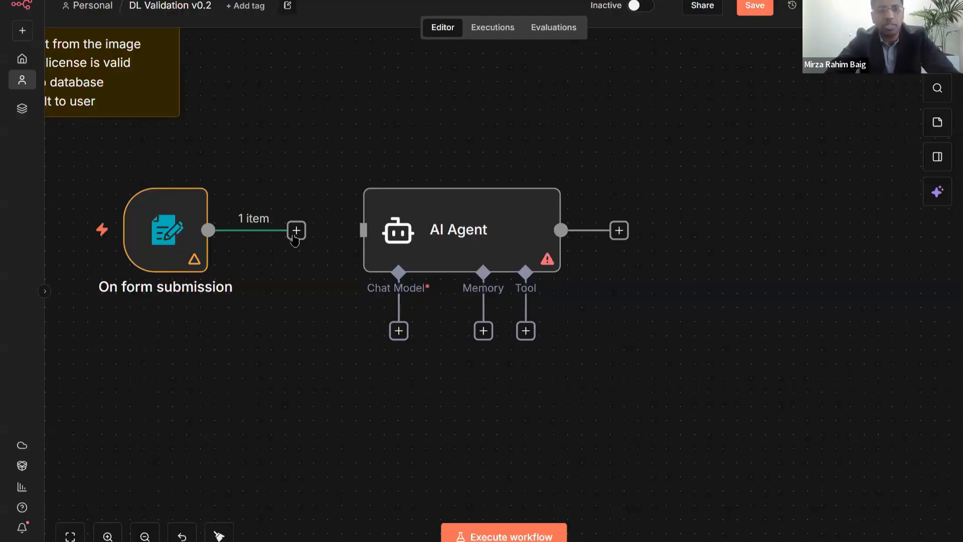
- Connect On form submission to the AI Agent and open the agent's Chat Model list
left_click_drag(296, 229, 360, 230)
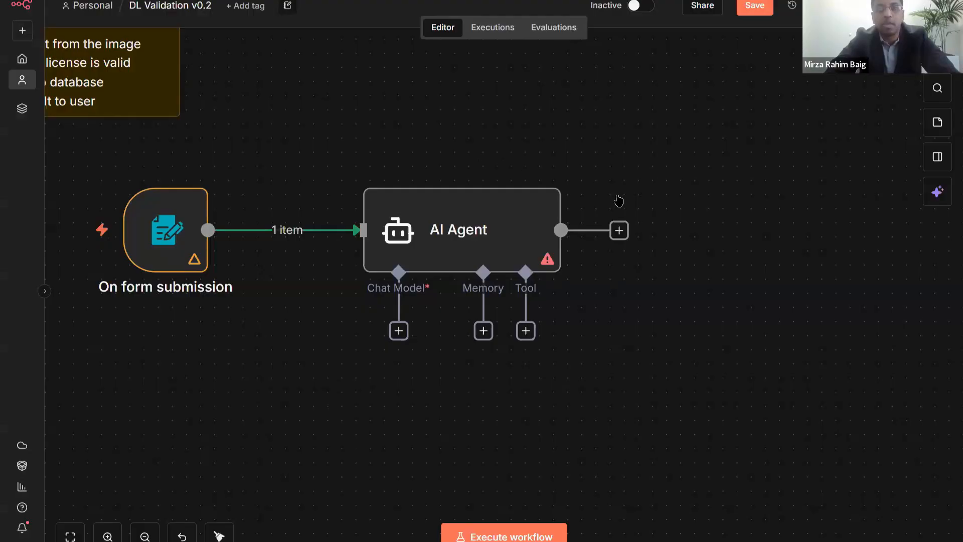
left_click_drag(435, 229, 421, 254)
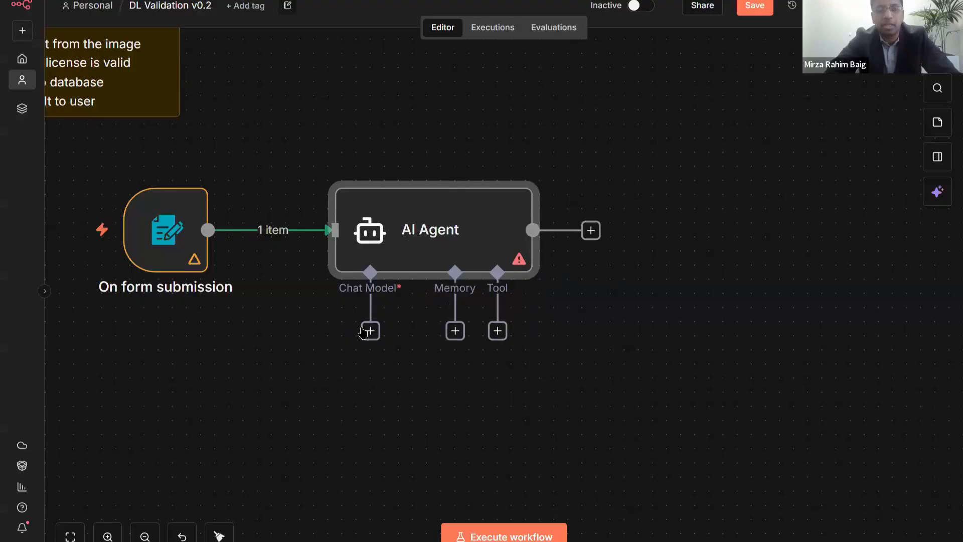
left_click(409, 309)
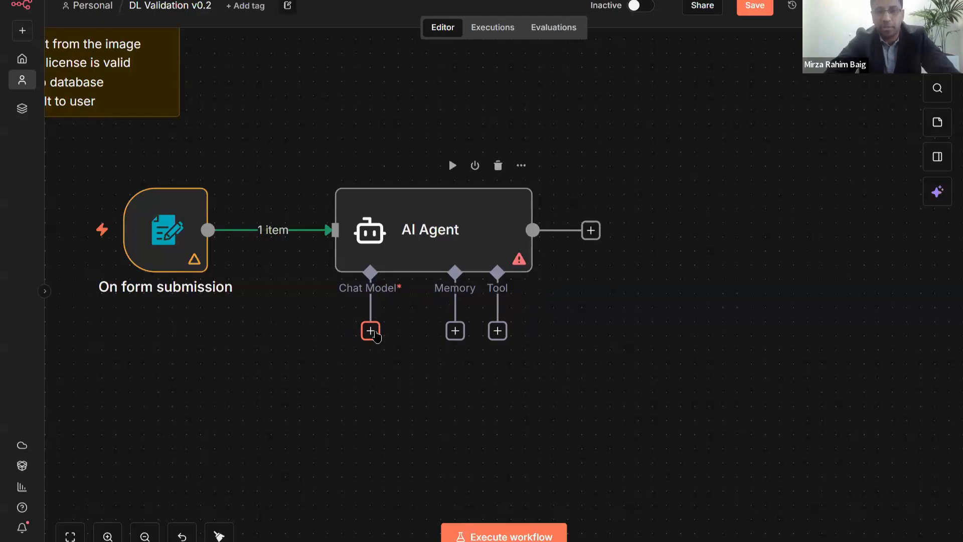
left_click(371, 331)
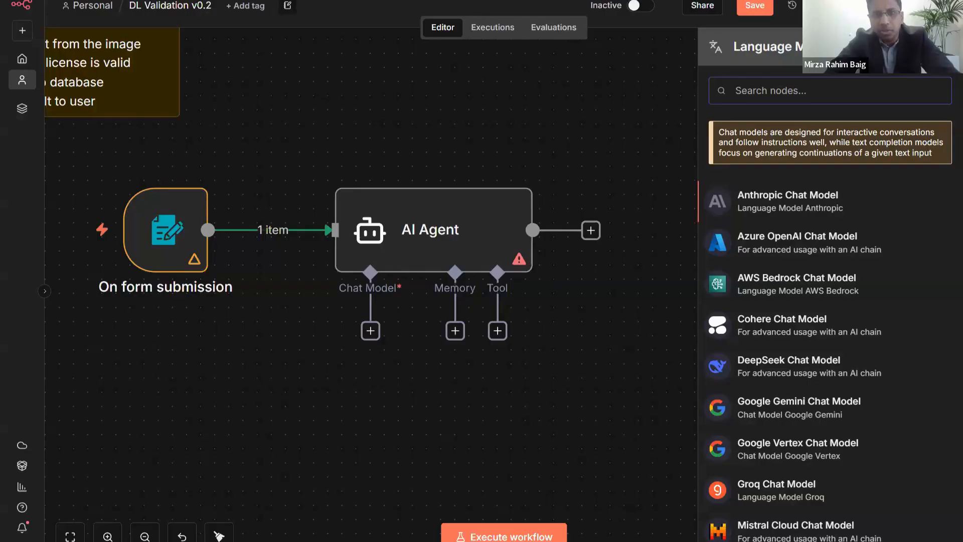
- Search 'Google' and attach a Google Gemini Chat Model to the AI Agent, nudging it into place
scroll(626, 222, "up", 5)
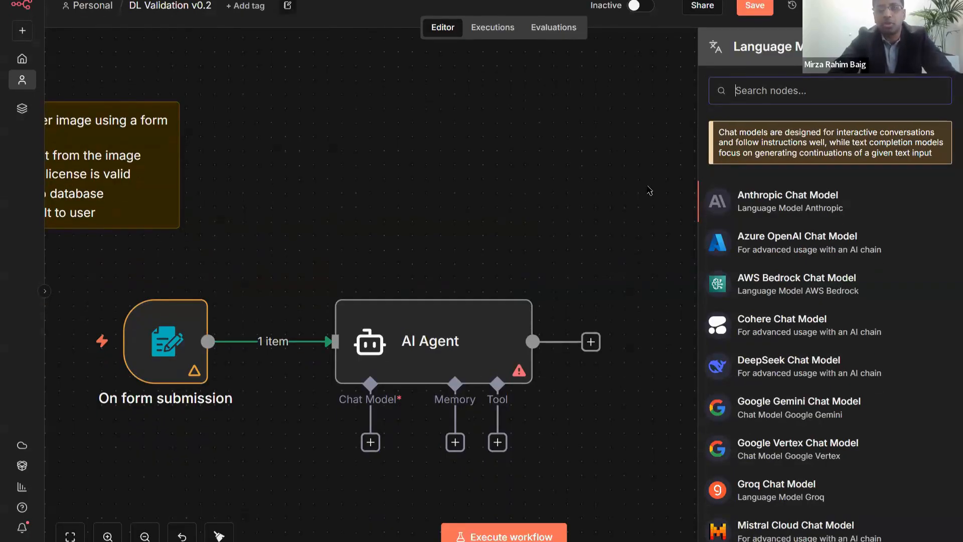
type("Google")
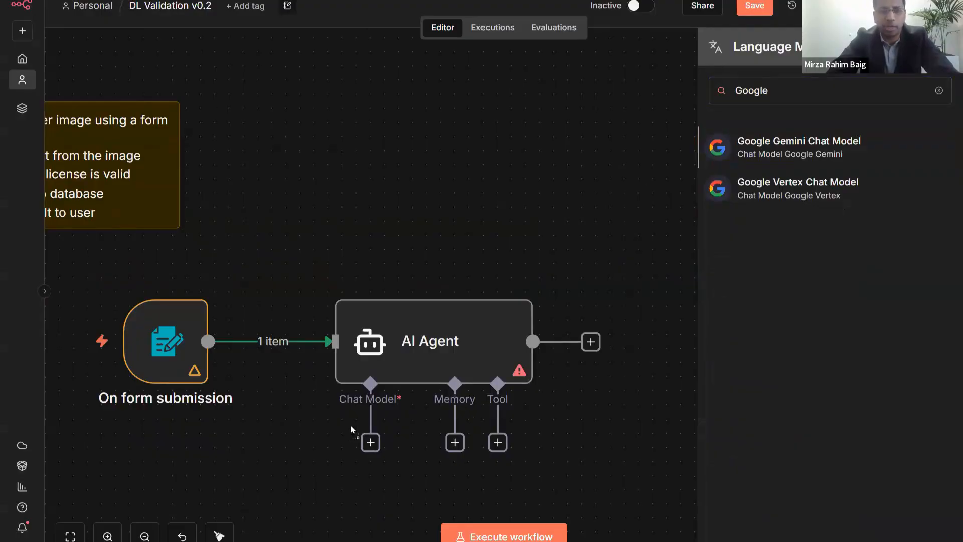
left_click(745, 155)
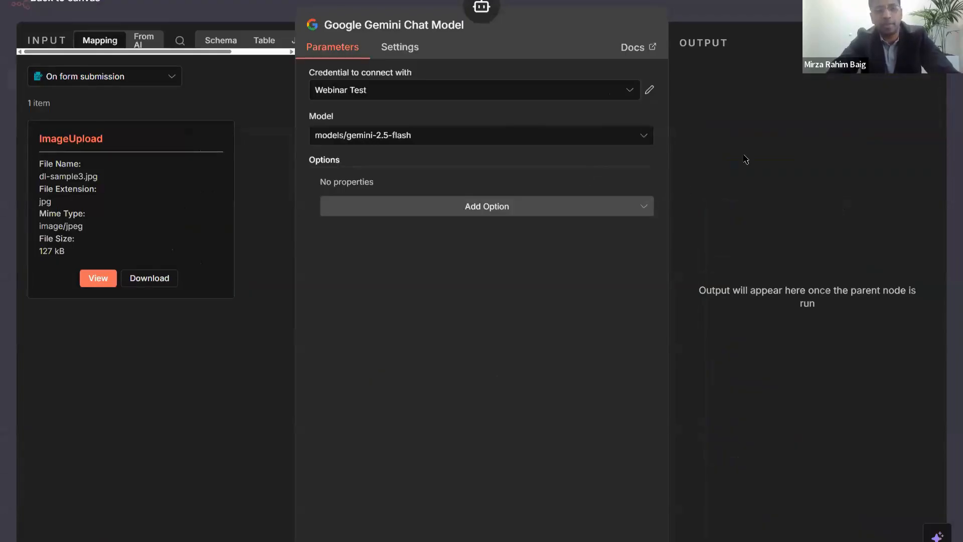
key("Escape")
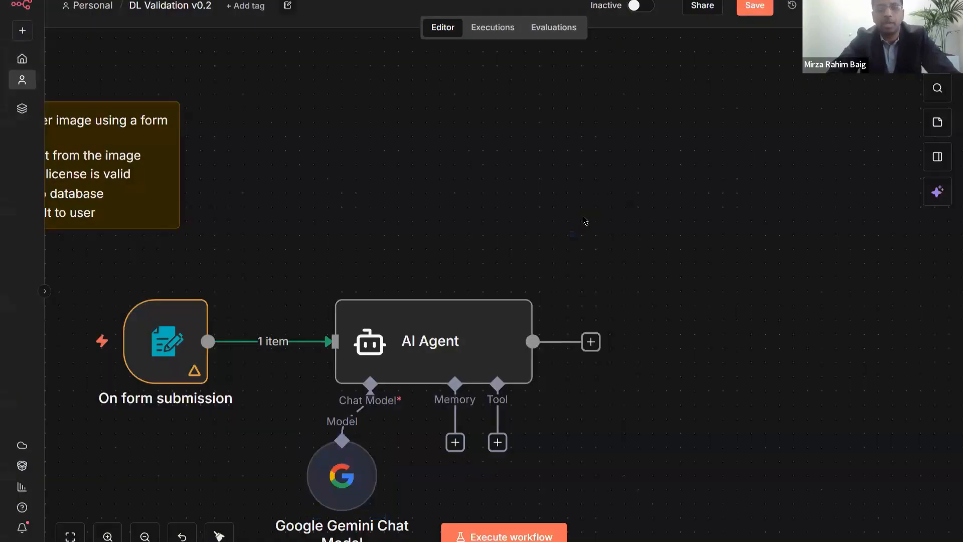
left_click_drag(576, 217, 600, 172)
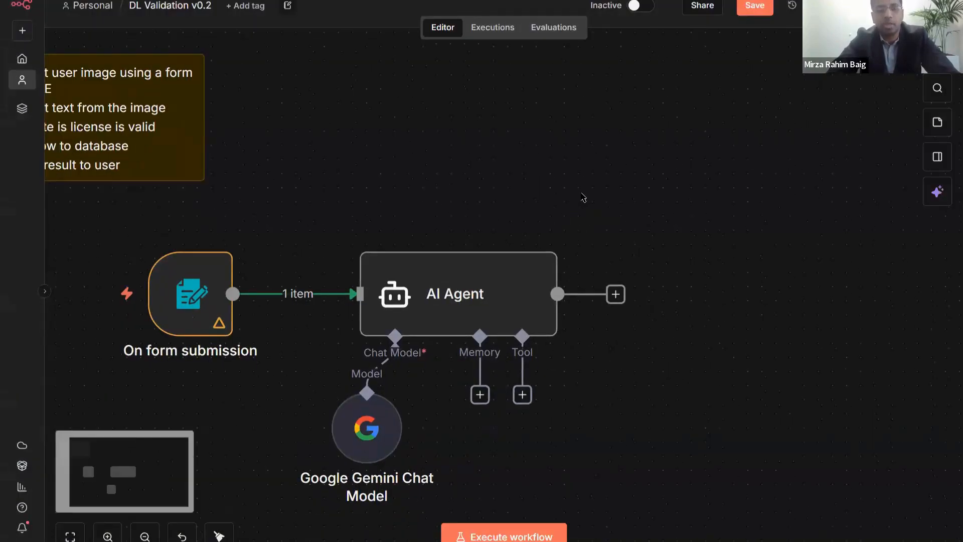
left_click_drag(516, 189, 547, 173)
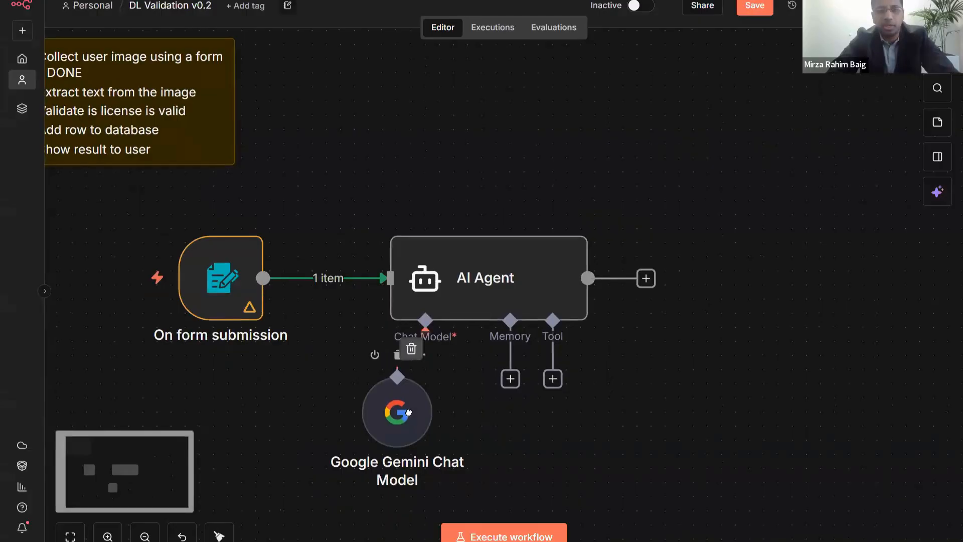
left_click_drag(408, 413, 397, 417)
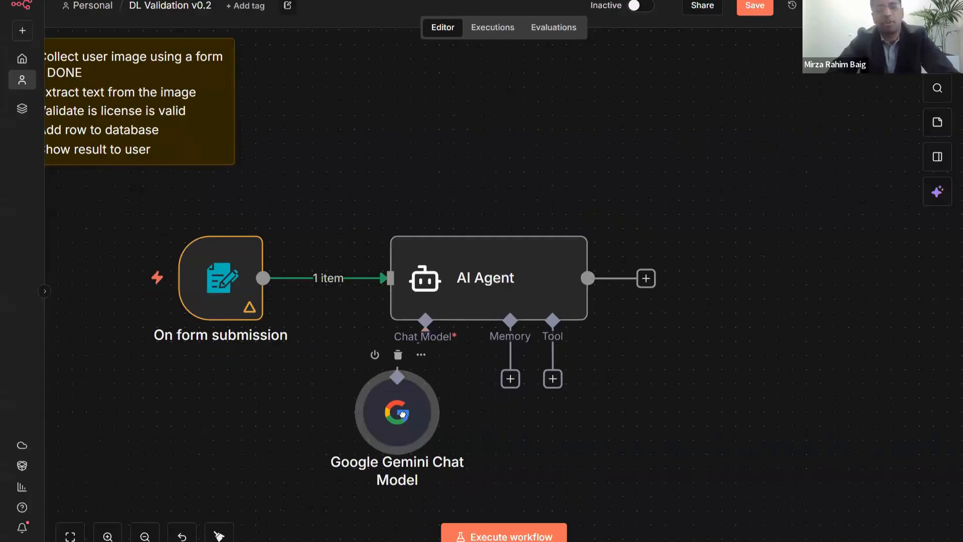
left_click(683, 306)
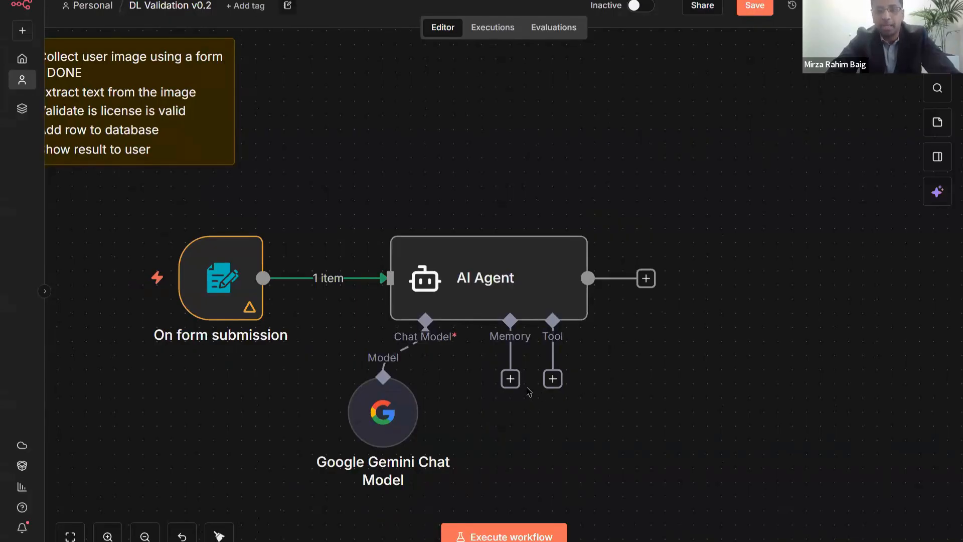
- Attach Simple Memory to the AI Agent's Memory input and move it up and left
left_click(510, 380)
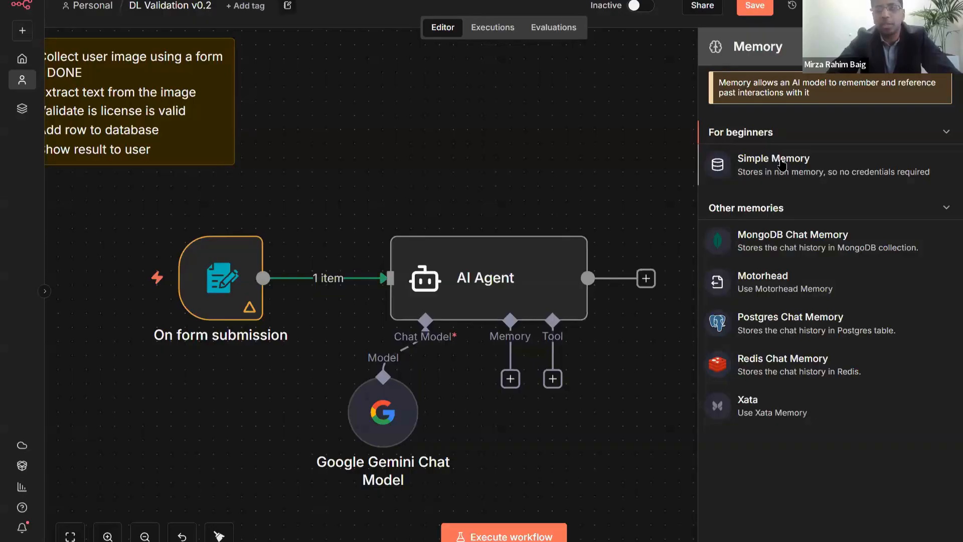
scroll(661, 228, "down", 2)
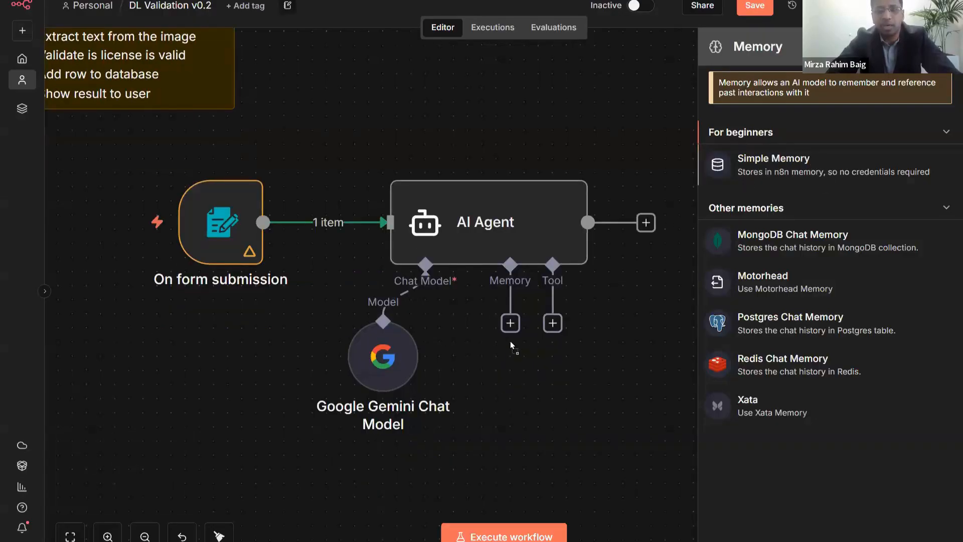
left_click_drag(504, 324, 511, 336)
key("Escape")
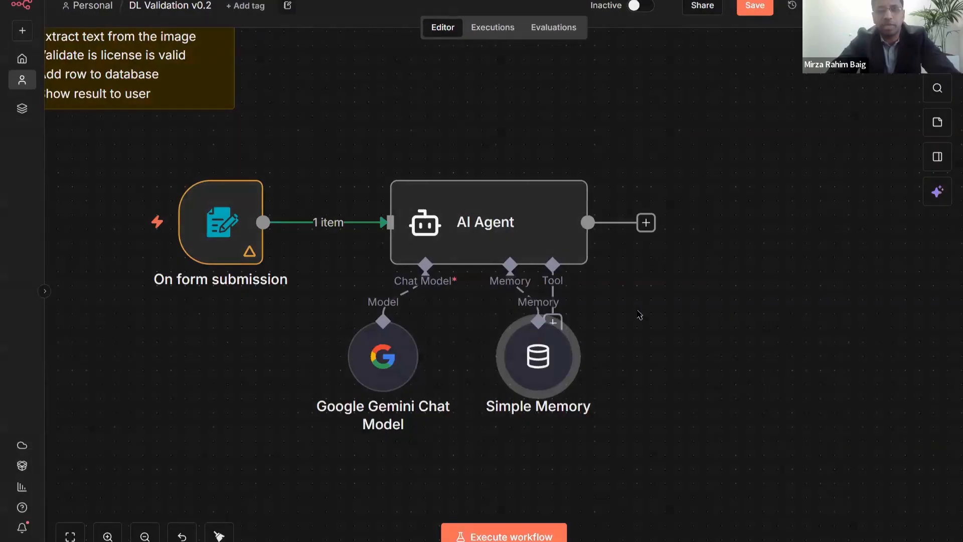
left_click_drag(522, 369, 494, 355)
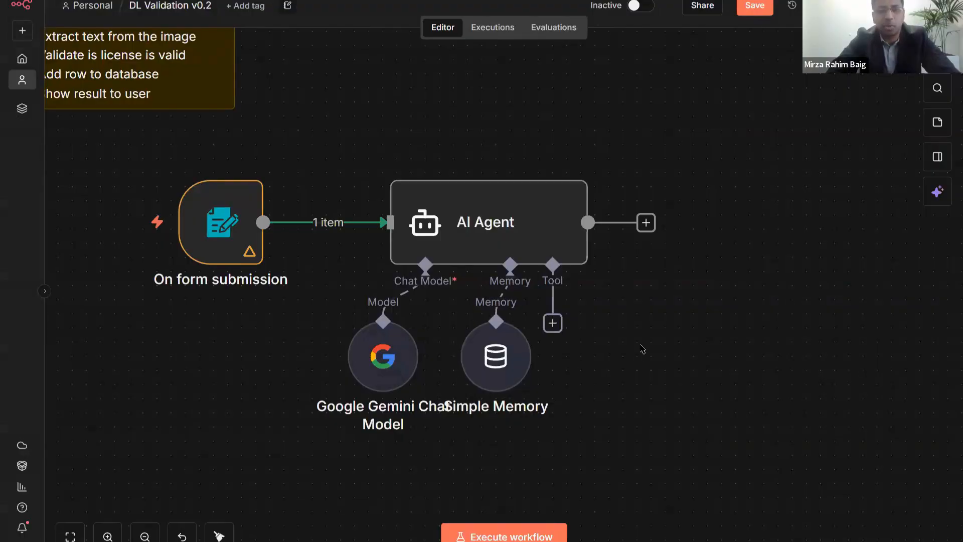
scroll(642, 326, "up", 1)
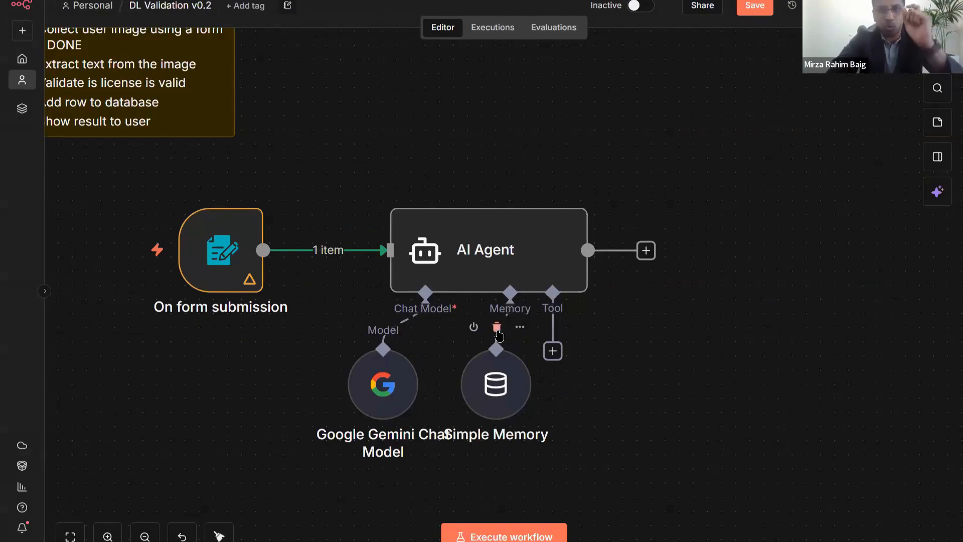
- Detach and delete the Simple Memory node, then open the Gemini Chat Model's parameters
left_click(497, 330)
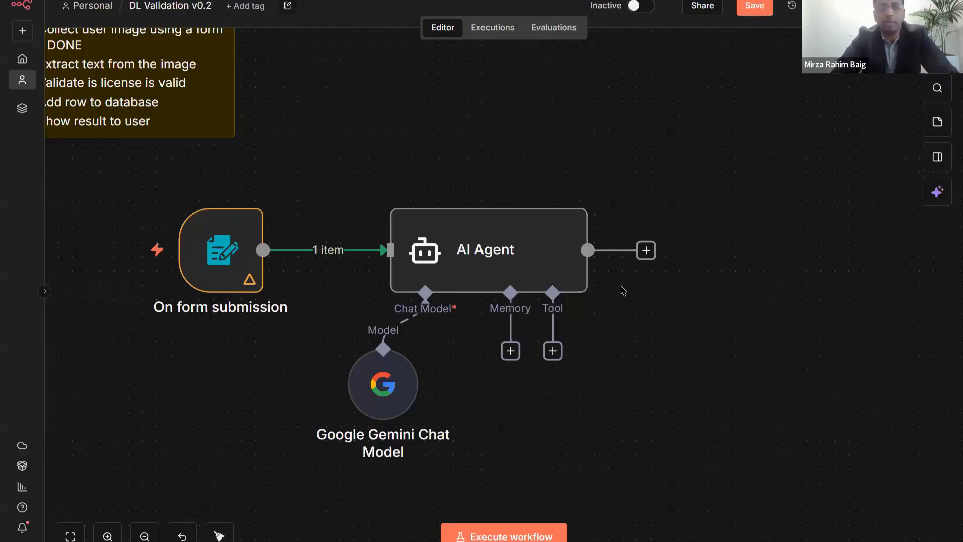
key("ctrl+z")
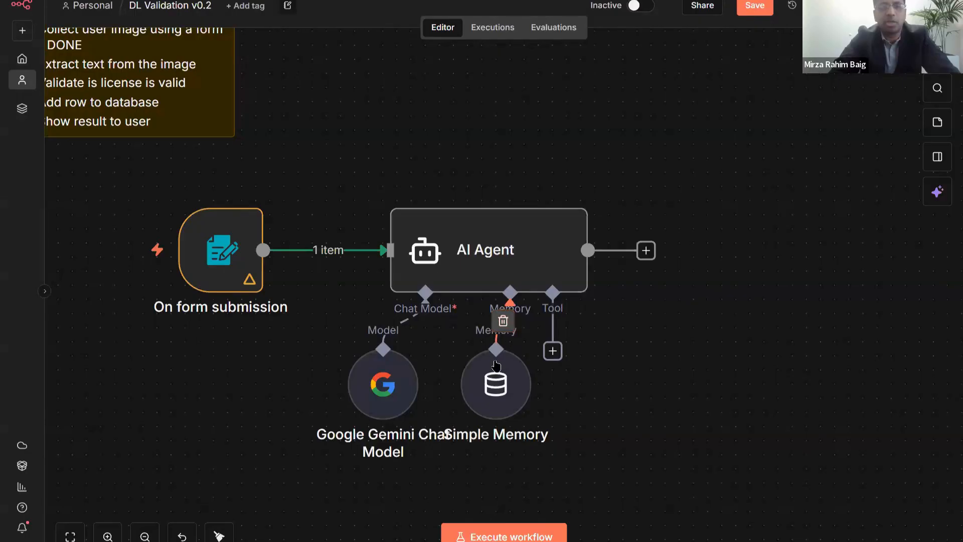
left_click(503, 321)
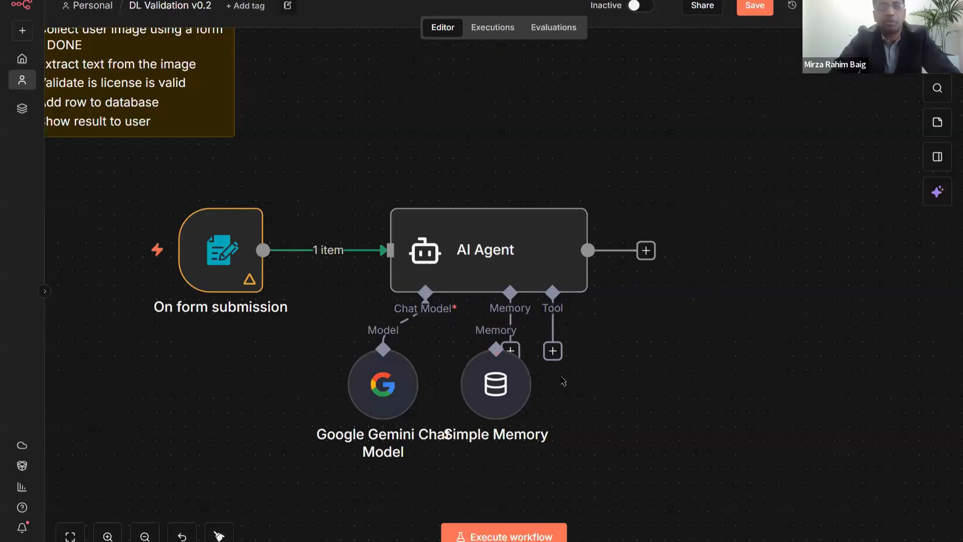
left_click_drag(510, 373, 721, 358)
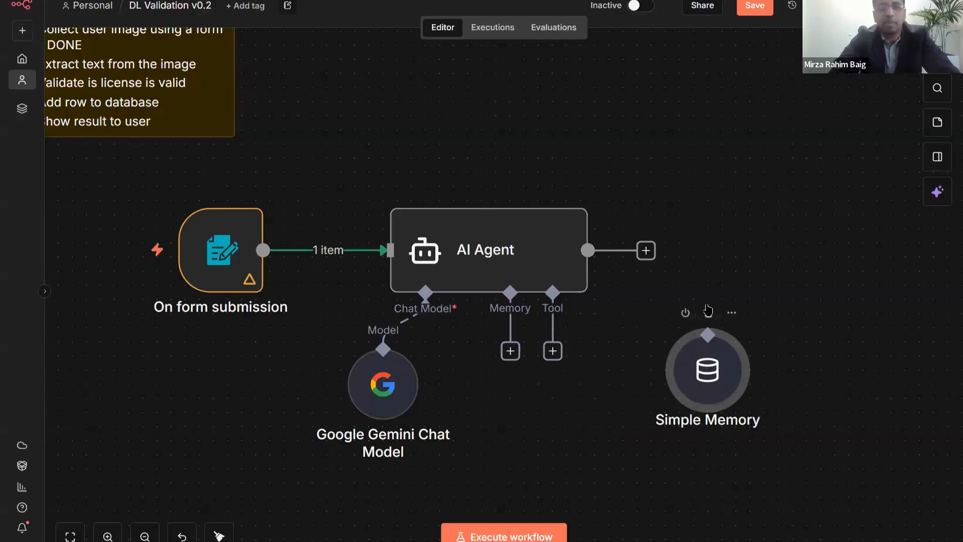
left_click(709, 313)
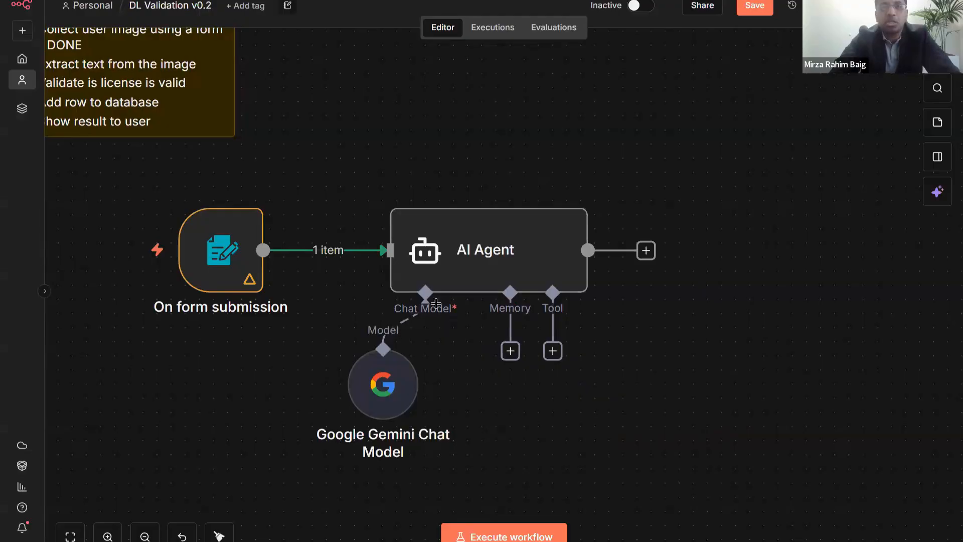
mouse_move(451, 301)
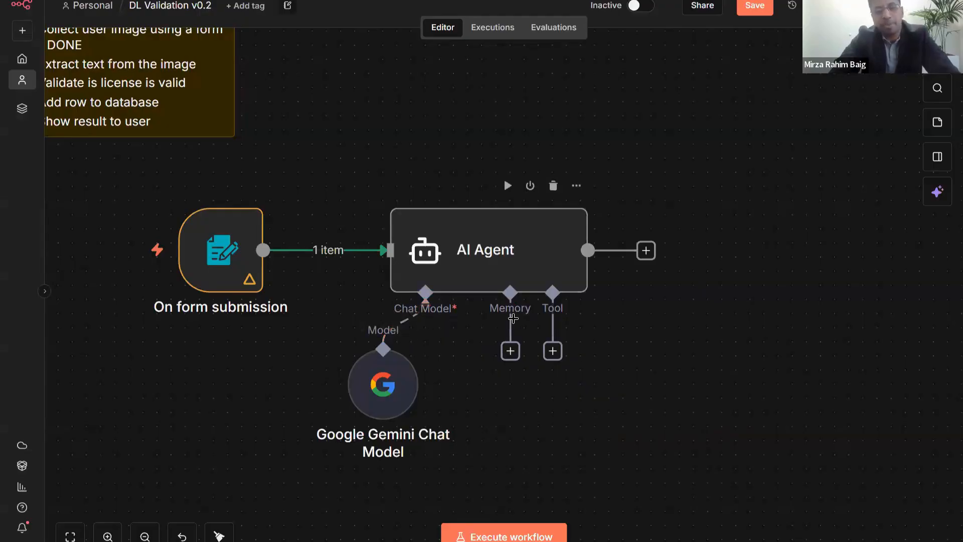
double_click(391, 395)
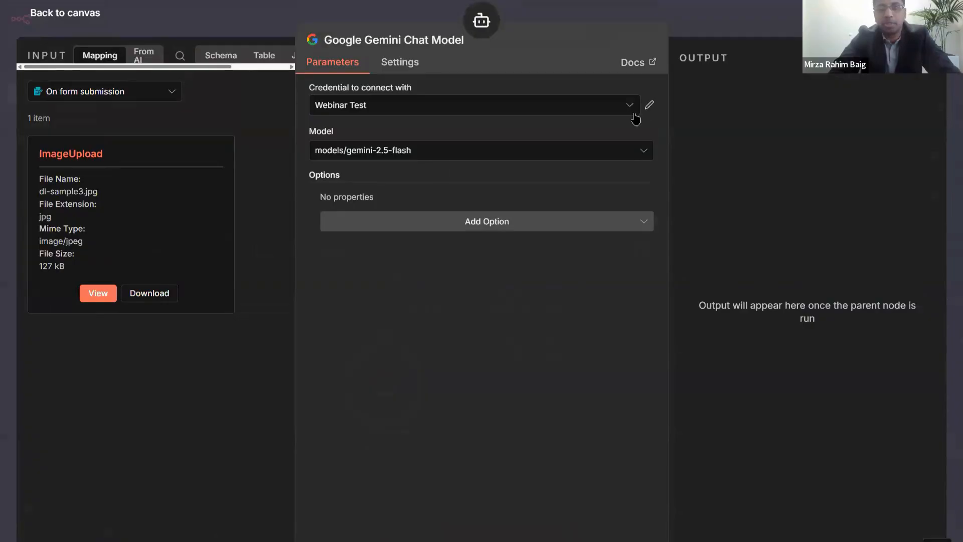
- Start a new Gemini API credential from the Credential dropdown and switch to Google AI Studio
left_click(634, 114)
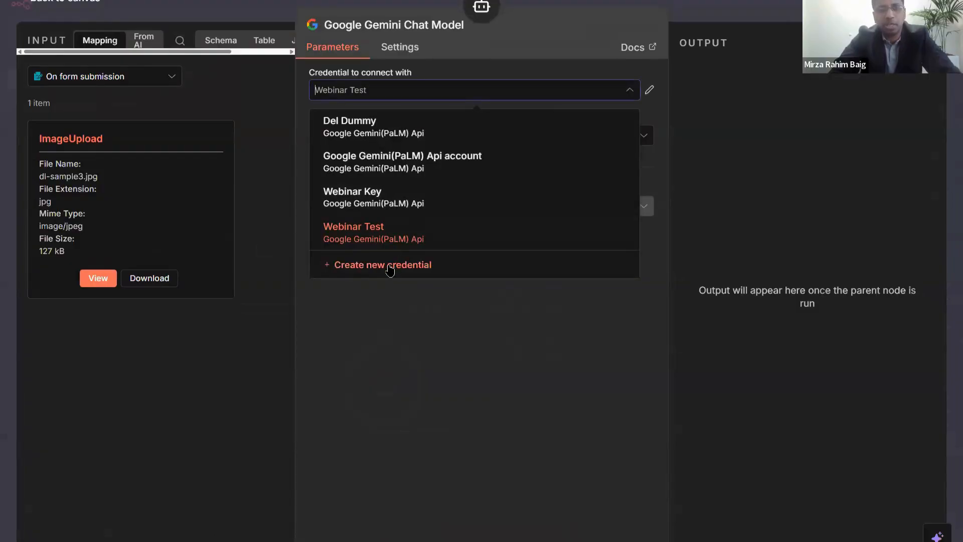
left_click(390, 265)
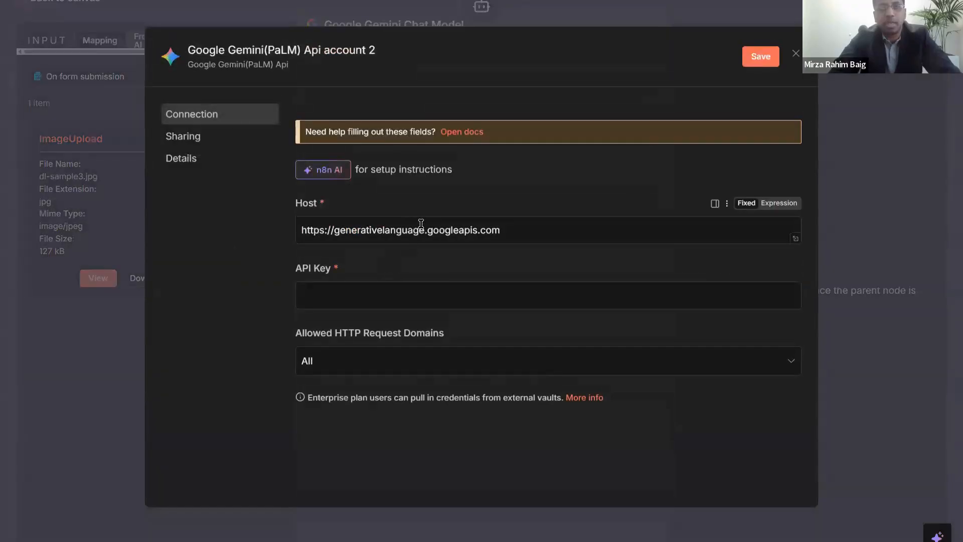
left_click(382, 293)
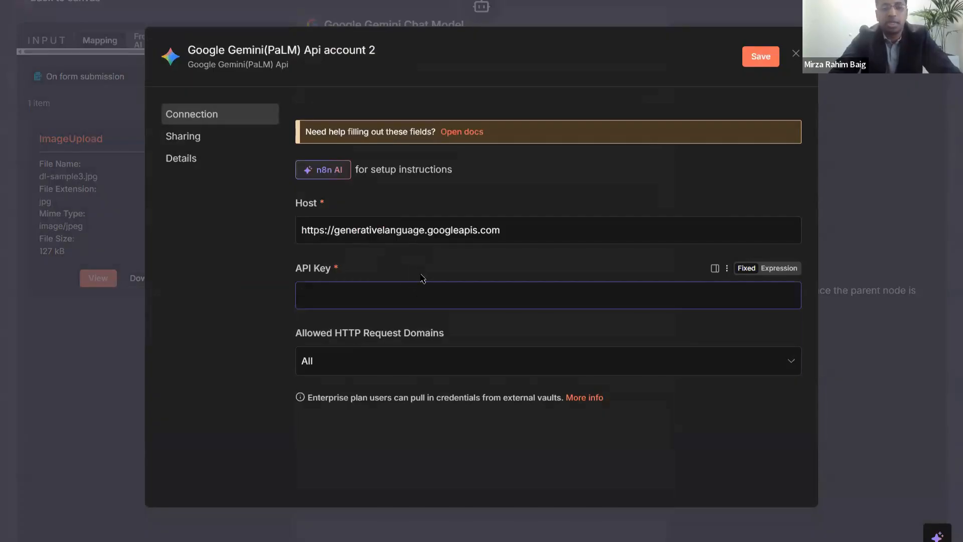
key("alt+Tab")
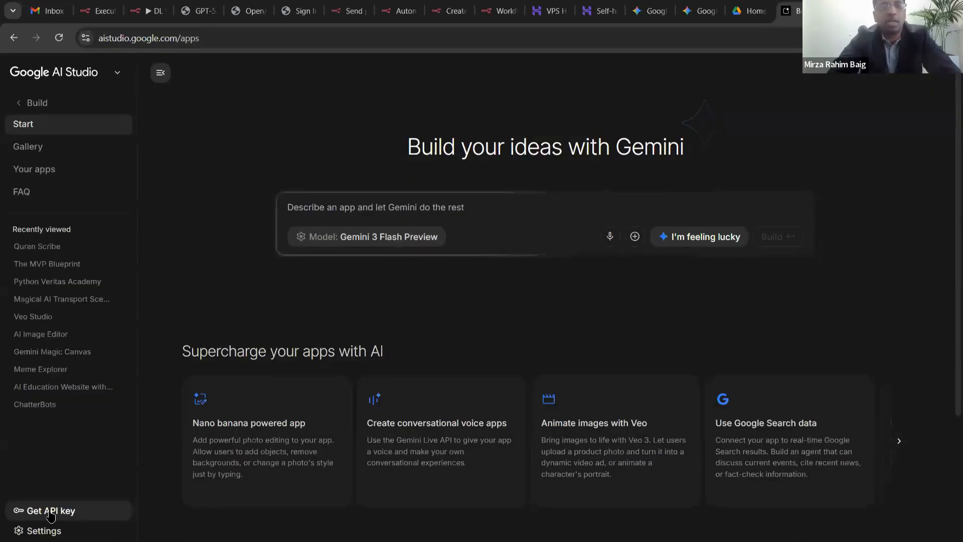
- Go to Google AI Studio's API Keys page
left_click(50, 511)
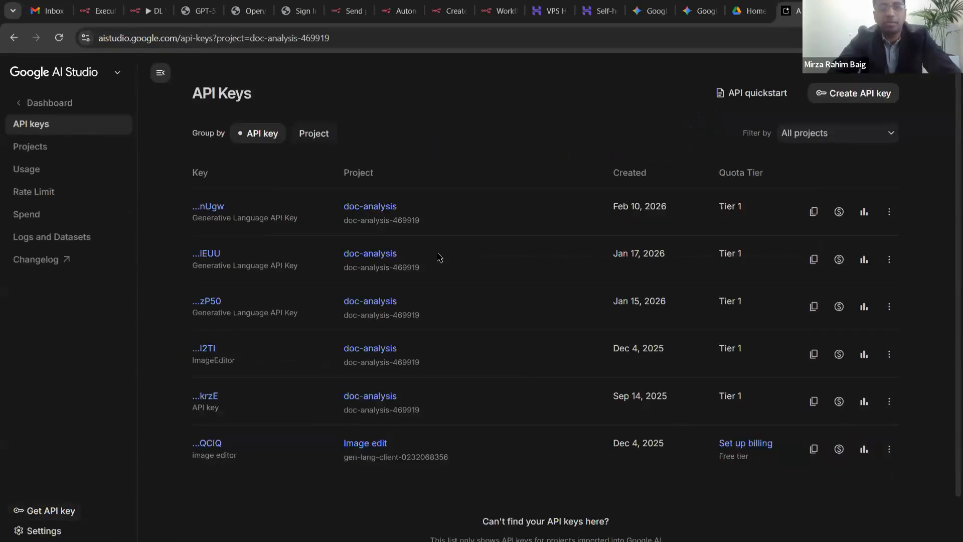
scroll(445, 257, "down", 2)
scroll(445, 256, "up", 2)
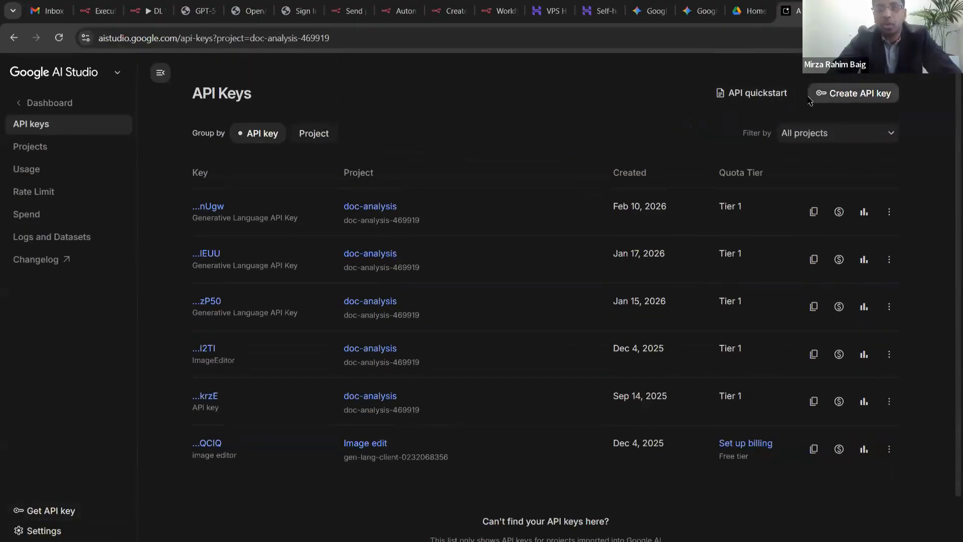
- Start a new API key and name it 'Gemini for DL'
left_click(847, 98)
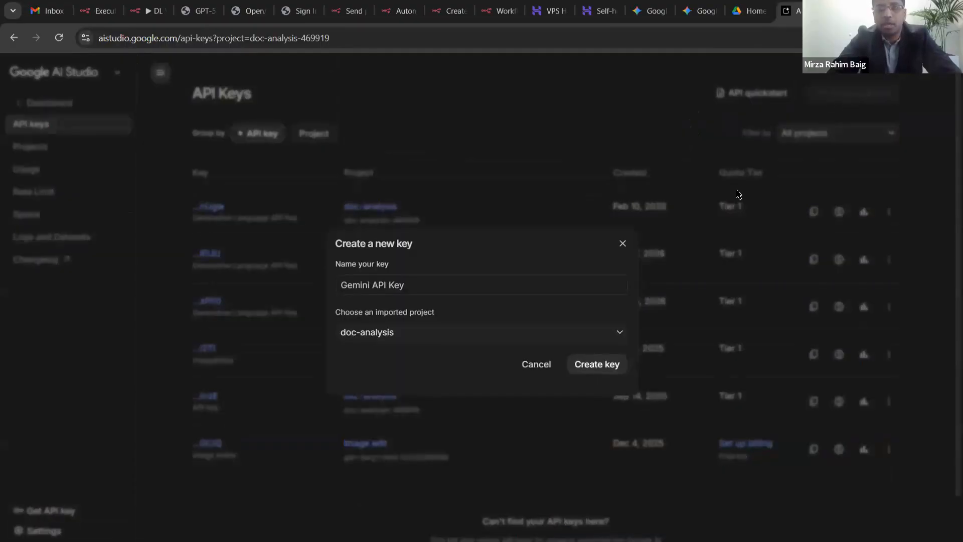
triple_click(424, 281)
type("Web")
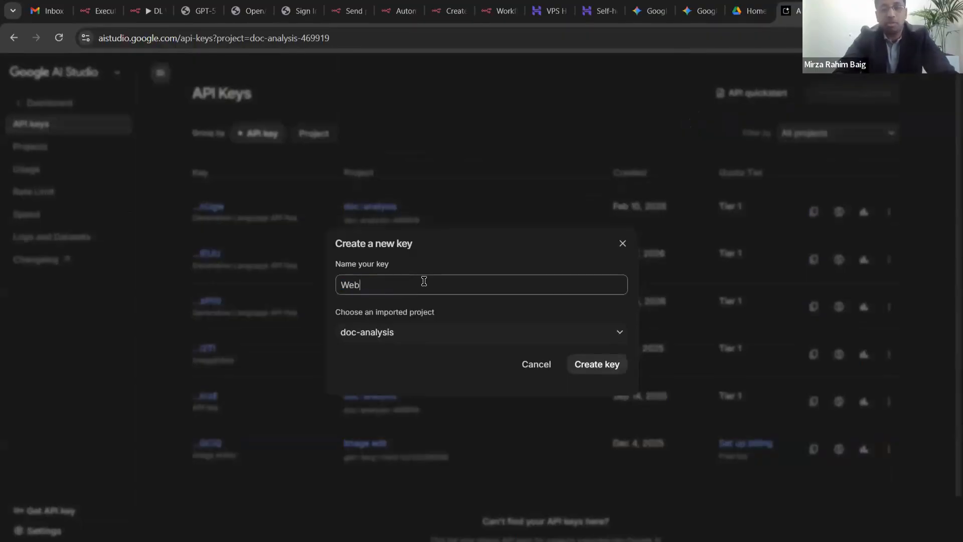
type("inar")
key("Home")
type("gemini")
key("shift+Home")
type("Gemini for DL")
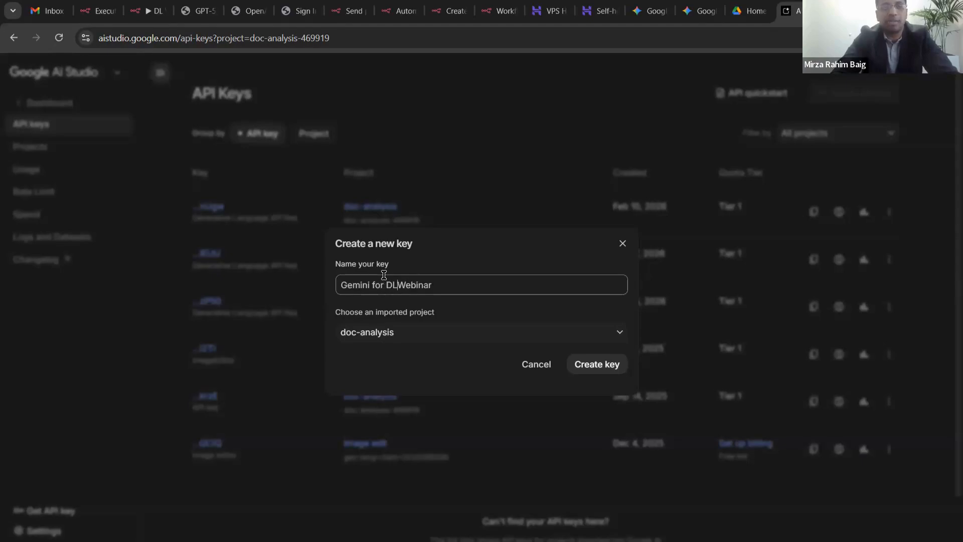
key("Delete")
key("Delete")
key("Delete")
key("Delete")
key("Delete")
key("Delete")
key("Delete")
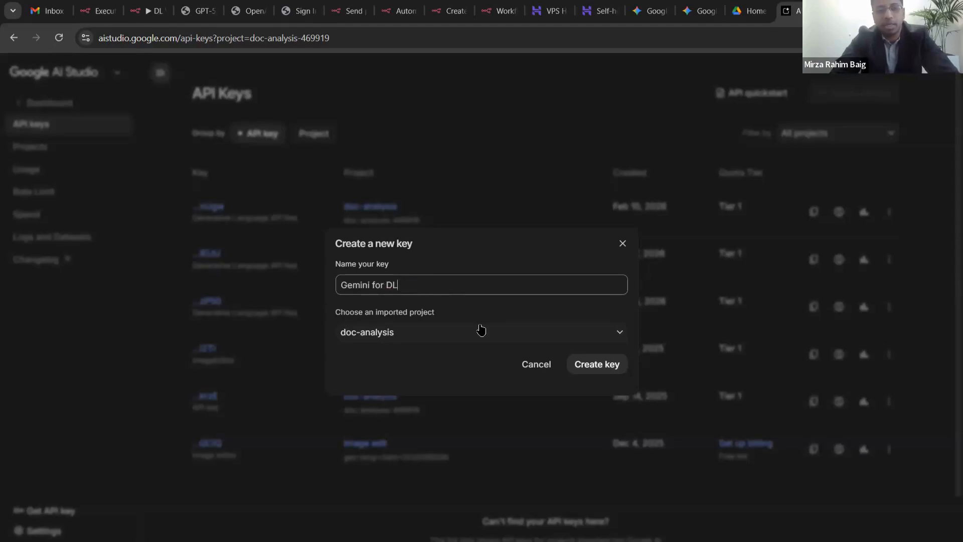
- Begin a new project named 'DL Webinar', then cancel both the project and key dialogs
left_click(476, 337)
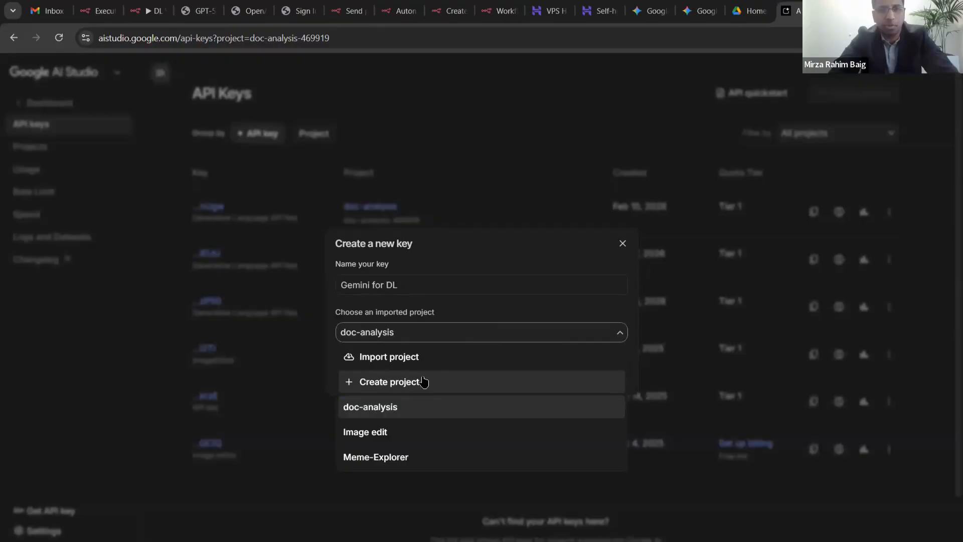
left_click(424, 382)
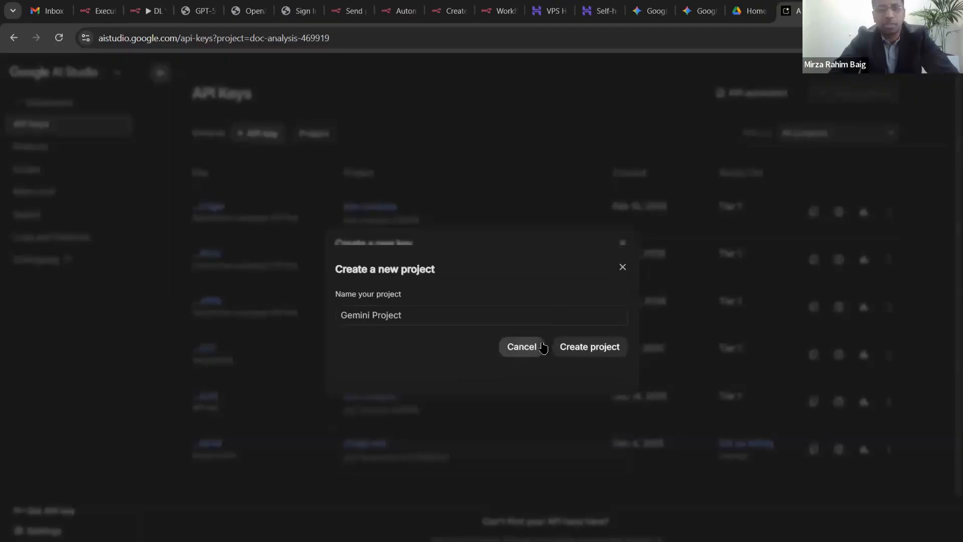
triple_click(471, 311)
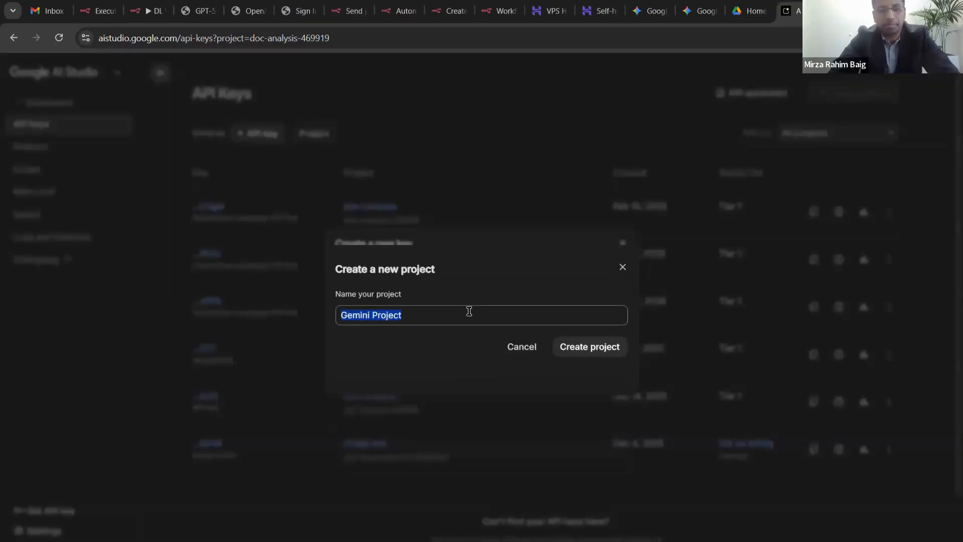
type("D")
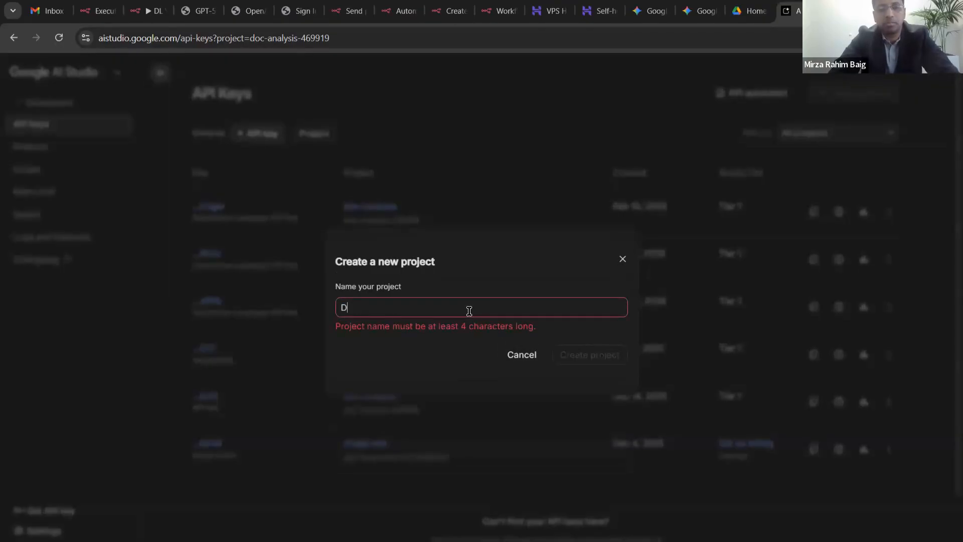
type("L Webinar")
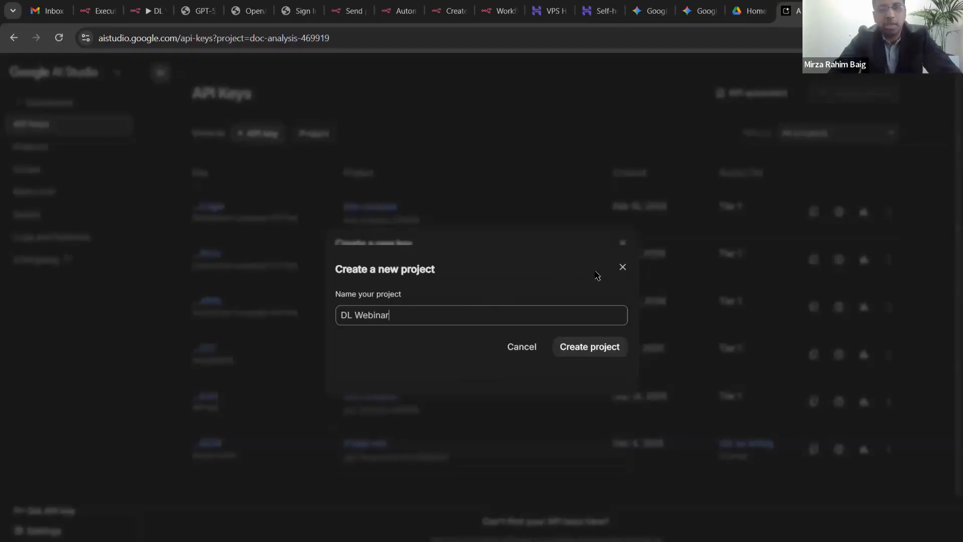
left_click(622, 267)
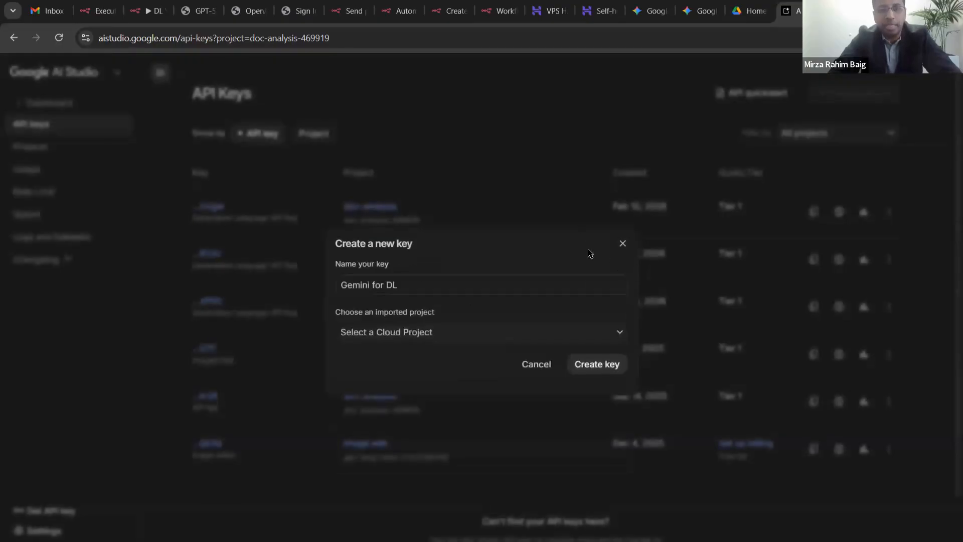
left_click(623, 243)
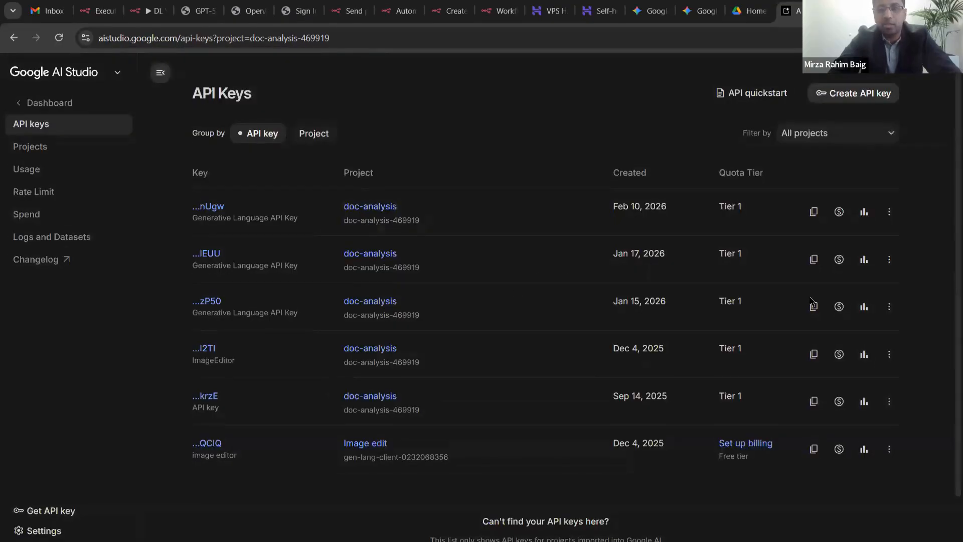
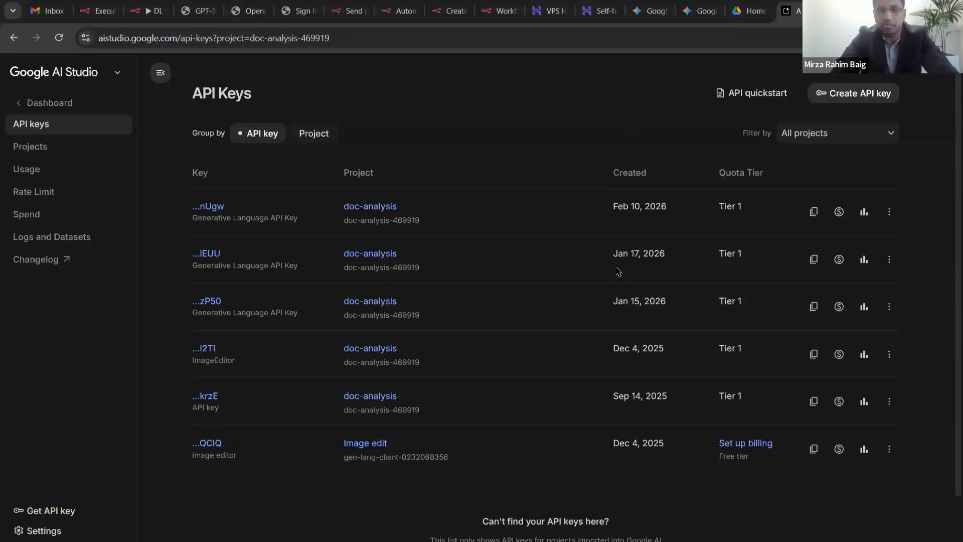
- Highlight the Free tier label on the last API key in Google AI Studio
left_click_drag(750, 457, 719, 457)
left_click_drag(719, 456, 750, 457)
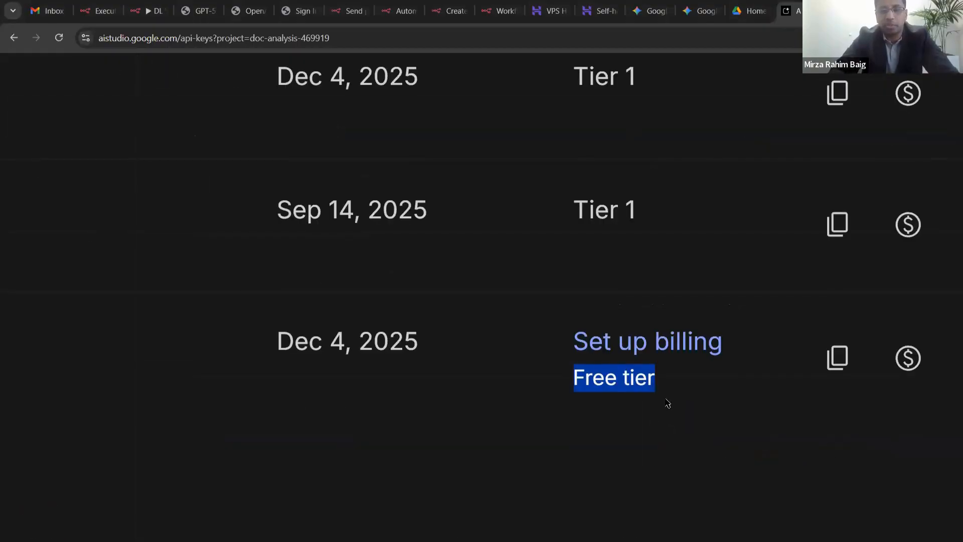
left_click(632, 375)
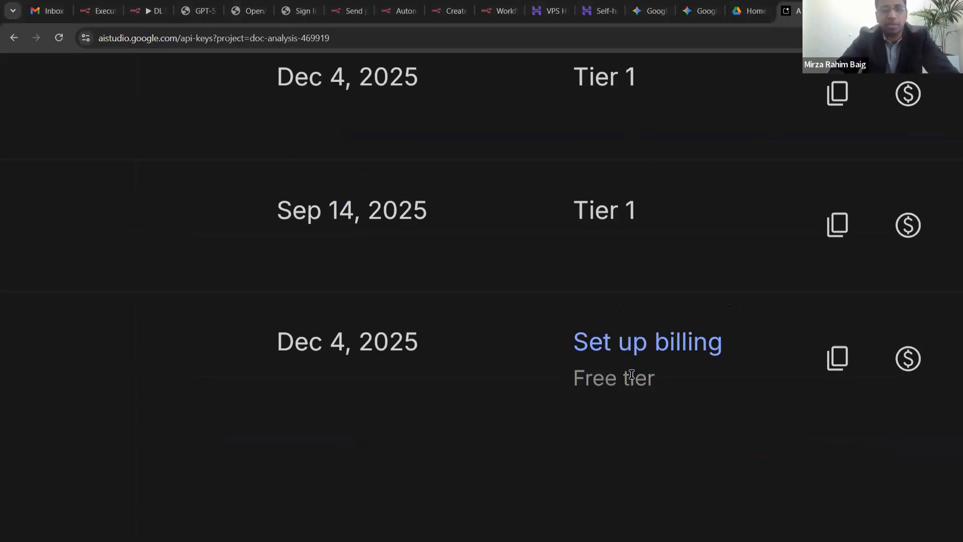
scroll(632, 374, "left", 10)
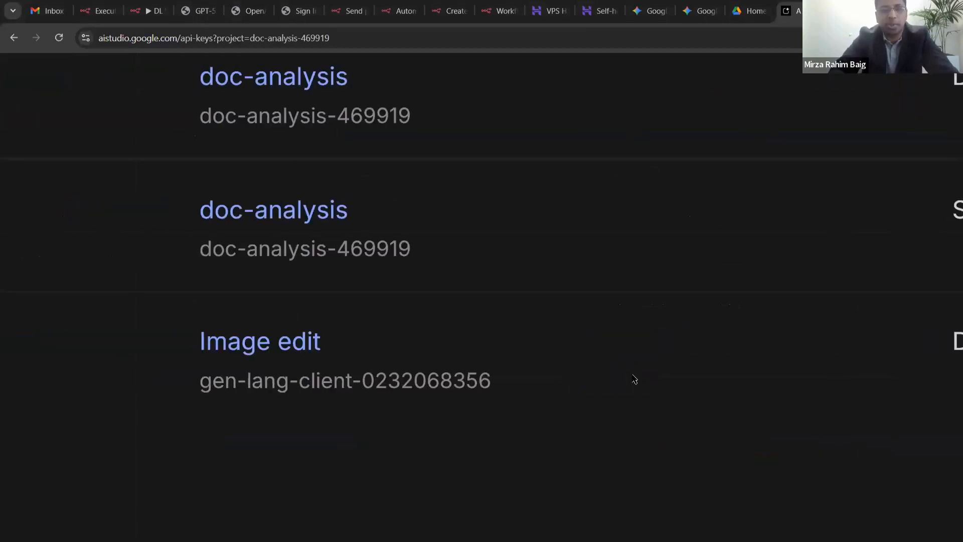
scroll(632, 374, "right", 10)
scroll(632, 375, "down", 10)
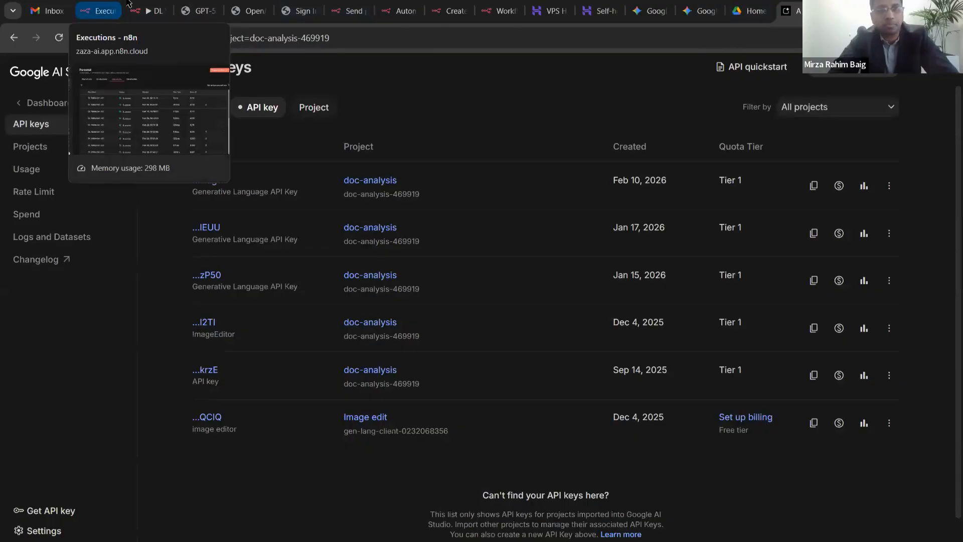
- Back in n8n, discard the unsaved new Gemini credential
left_click(138, 6)
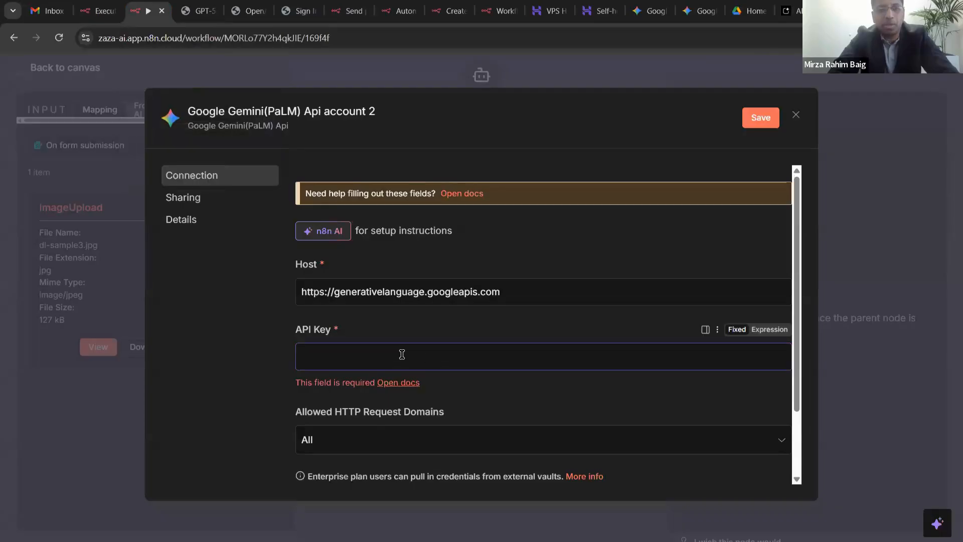
scroll(401, 354, "down", 3)
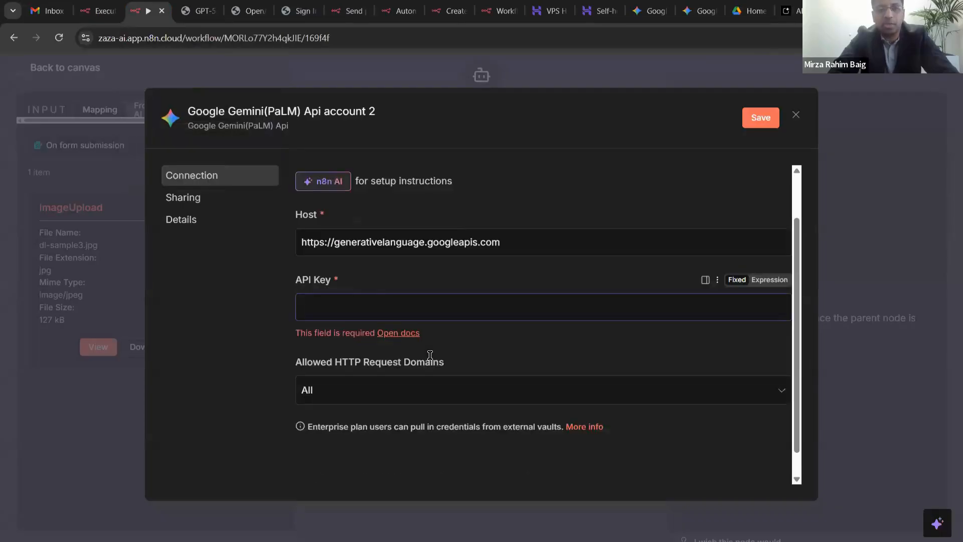
scroll(544, 277, "up", 3)
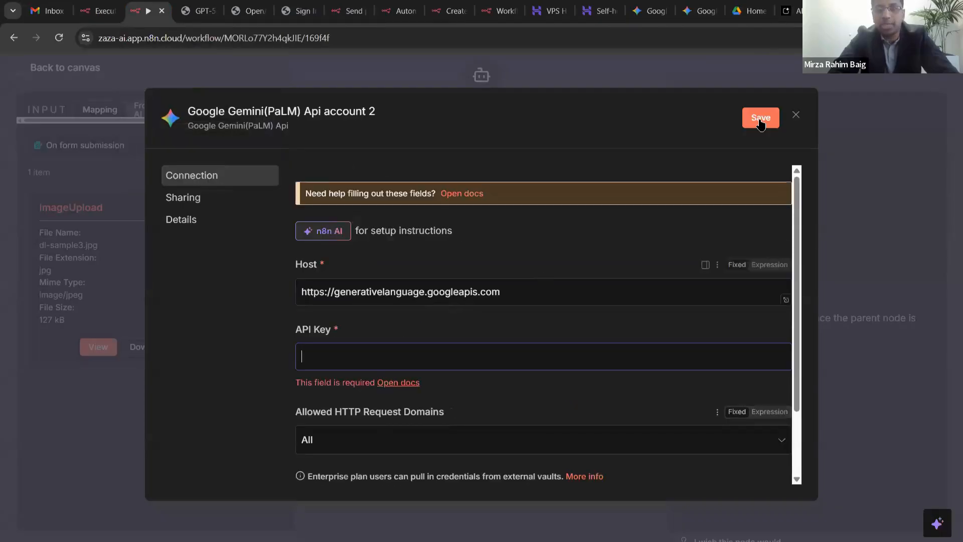
key("Escape")
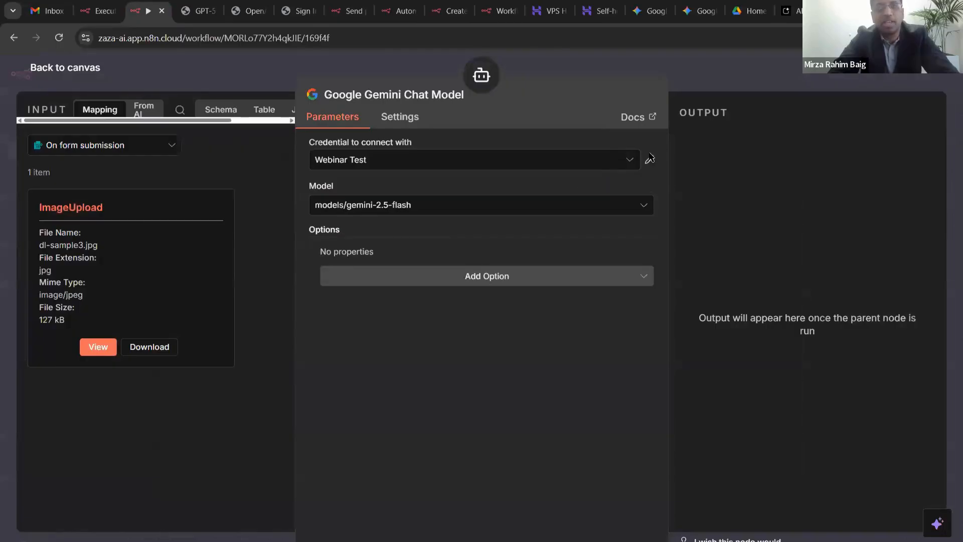
- Review the Webinar Test credential's host address and stored API key, then close it
left_click(650, 166)
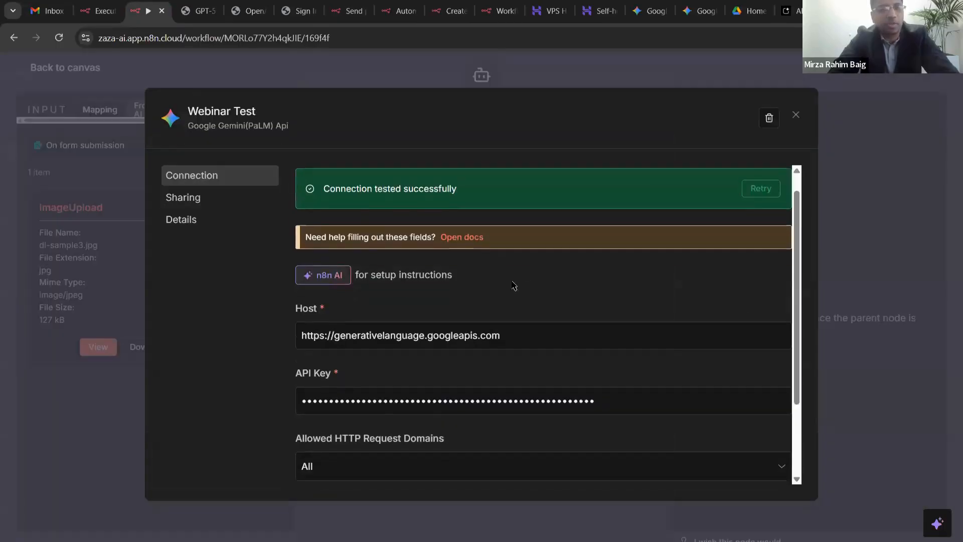
scroll(502, 258, "down", 2)
left_click(511, 253)
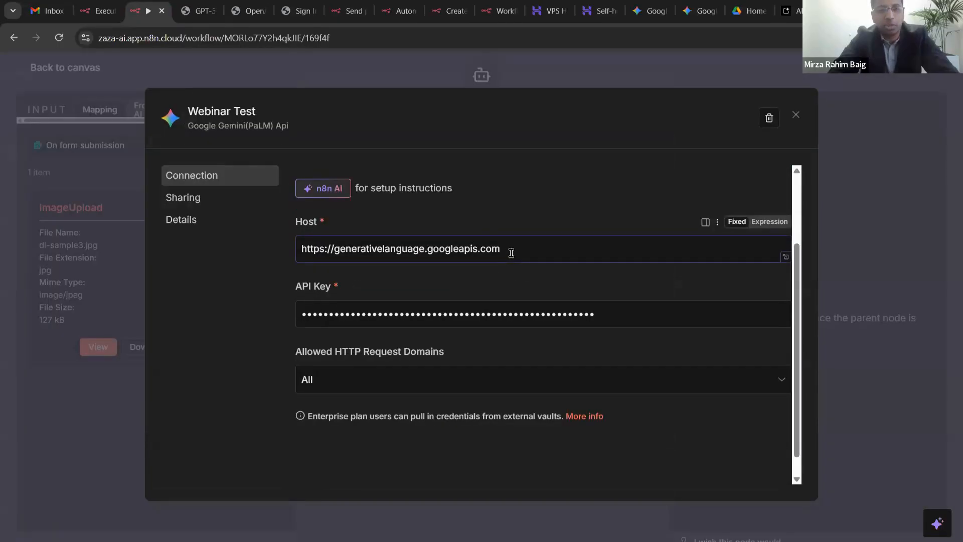
left_click(607, 313)
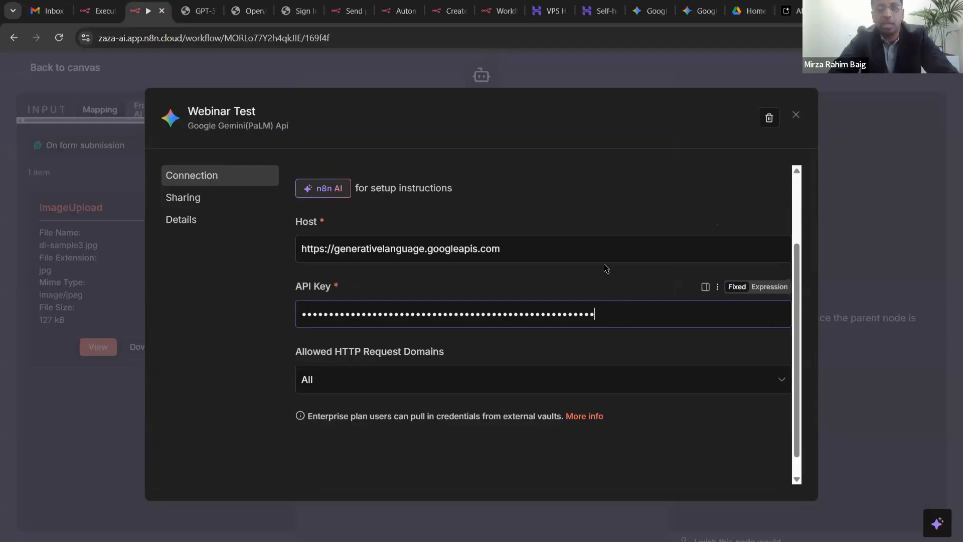
left_click(795, 117)
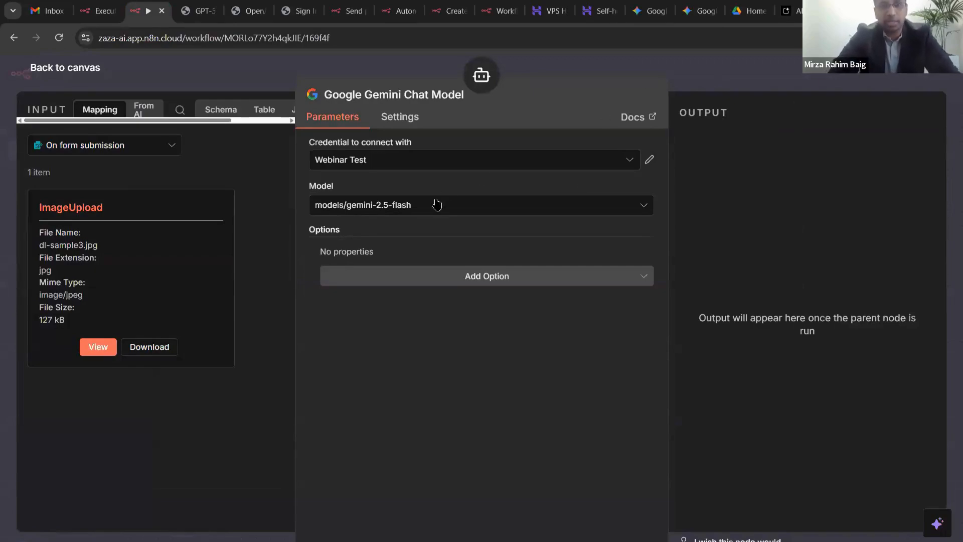
- Keep gemini-2.5-flash as the chat model and return to the canvas
left_click(433, 207)
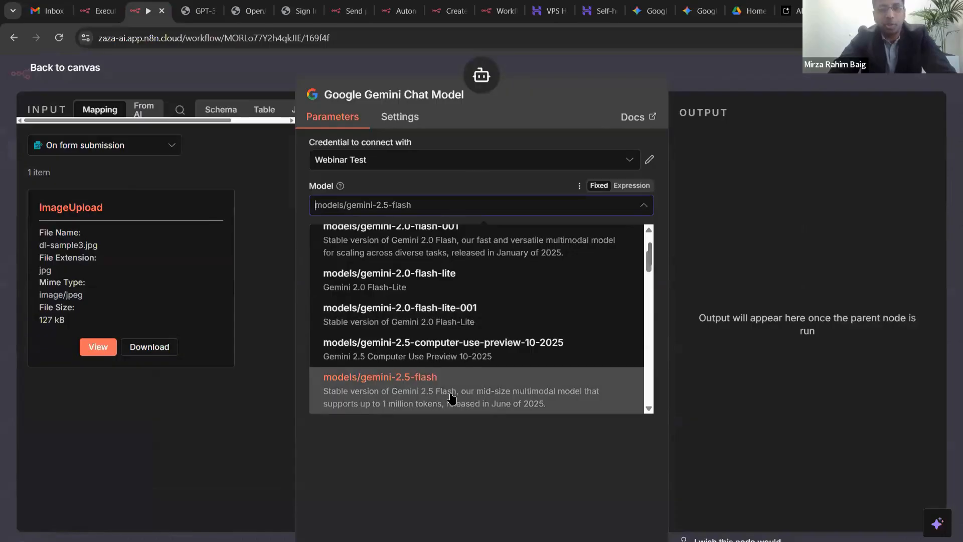
left_click(523, 121)
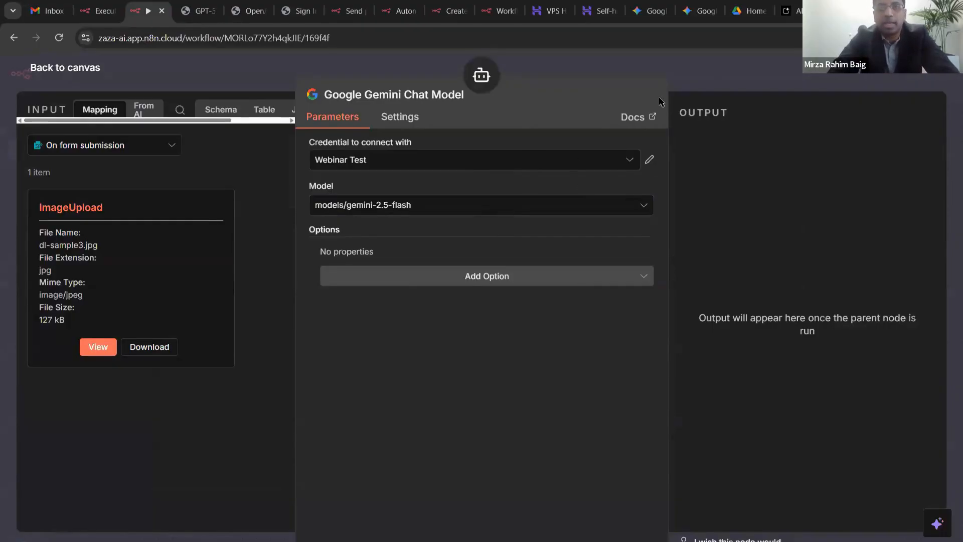
left_click(688, 78)
left_click(677, 126)
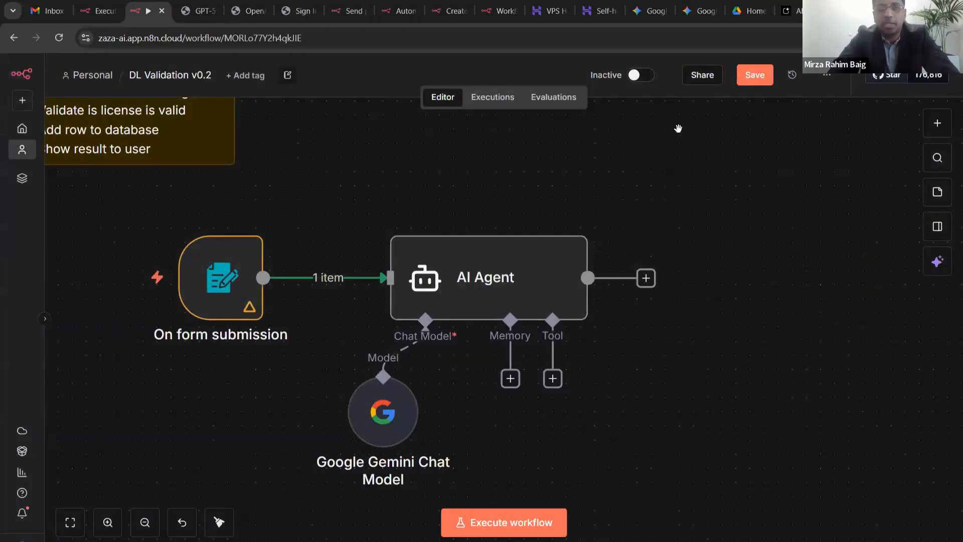
- Save the workflow and zoom the browser out to show more canvas
key("ctrl+s")
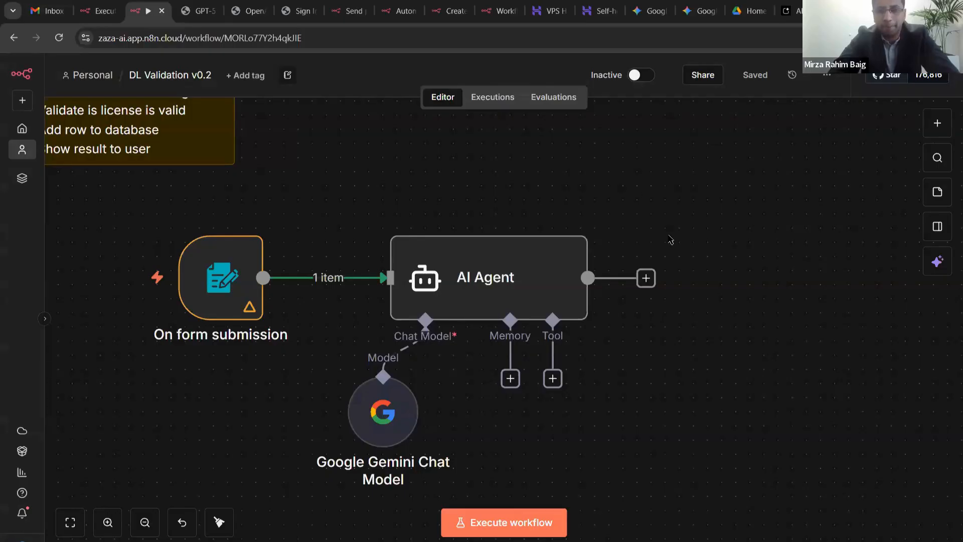
left_click_drag(669, 235, 665, 229)
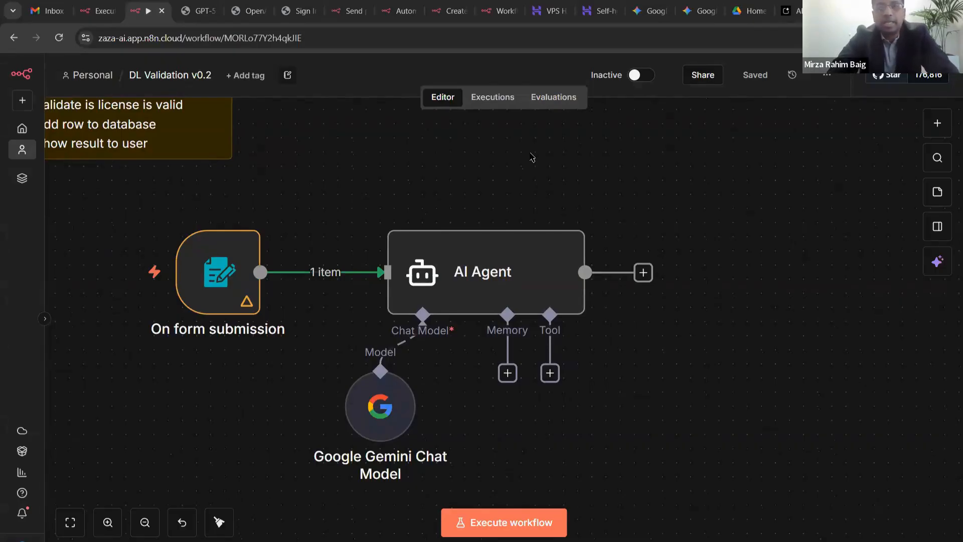
mouse_move(475, 273)
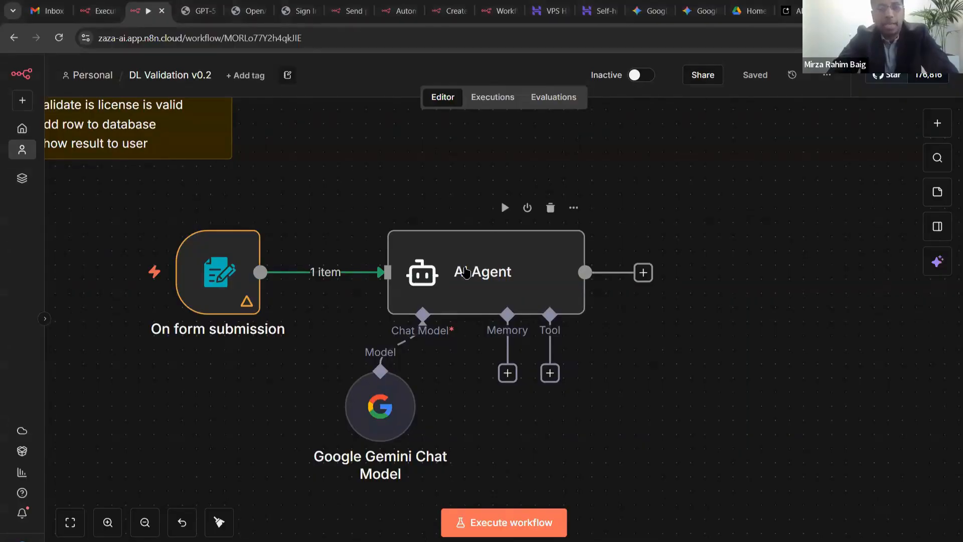
mouse_move(409, 429)
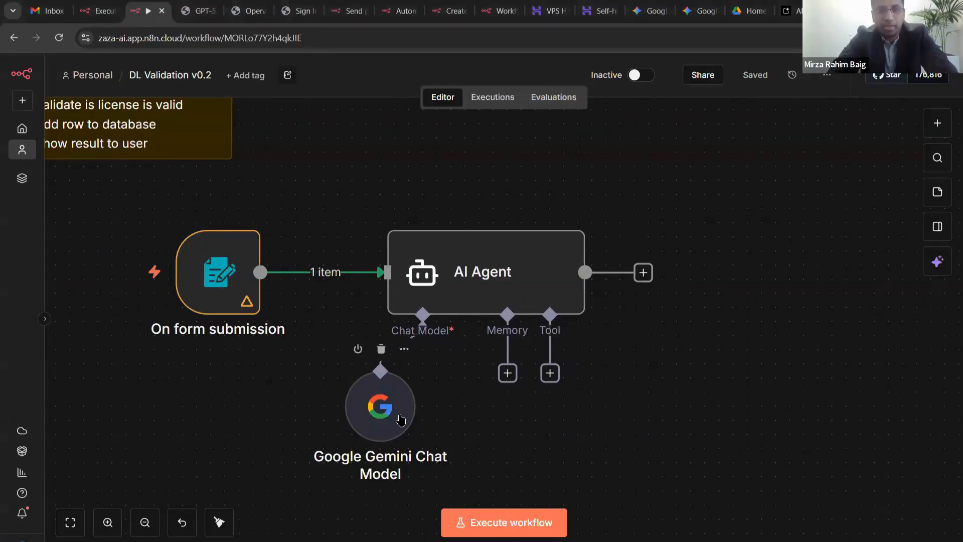
mouse_move(518, 279)
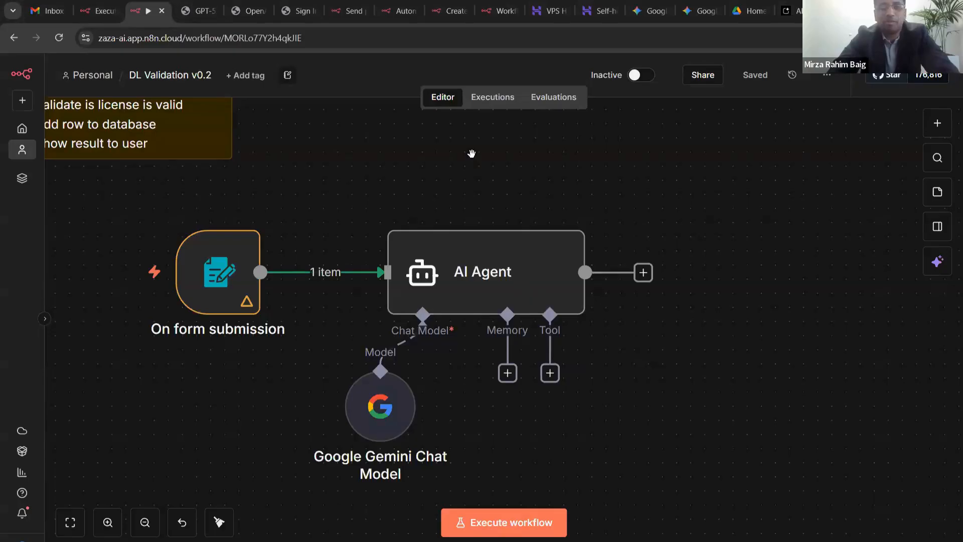
key("ctrl+minus")
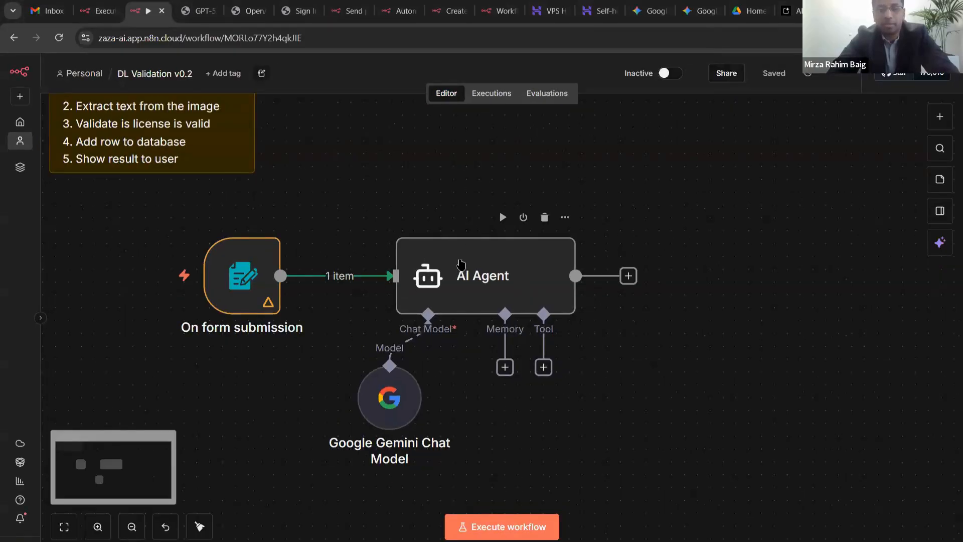
- Nudge the Google Gemini Chat Model node slightly down-left and open the AI Agent settings
mouse_move(381, 400)
left_mouse_down()
mouse_move(358, 406)
mouse_move(369, 412)
mouse_move(368, 400)
left_mouse_up()
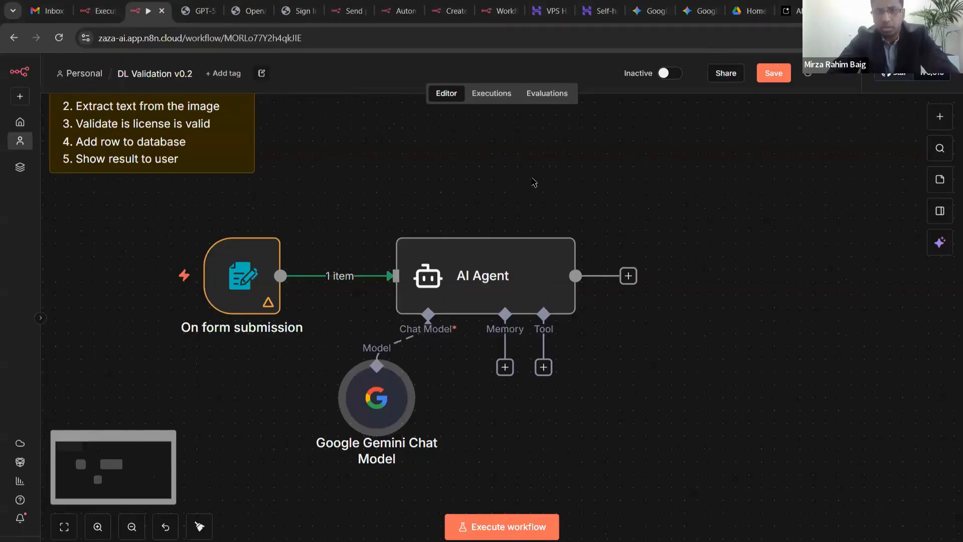
left_click_drag(577, 195, 570, 188)
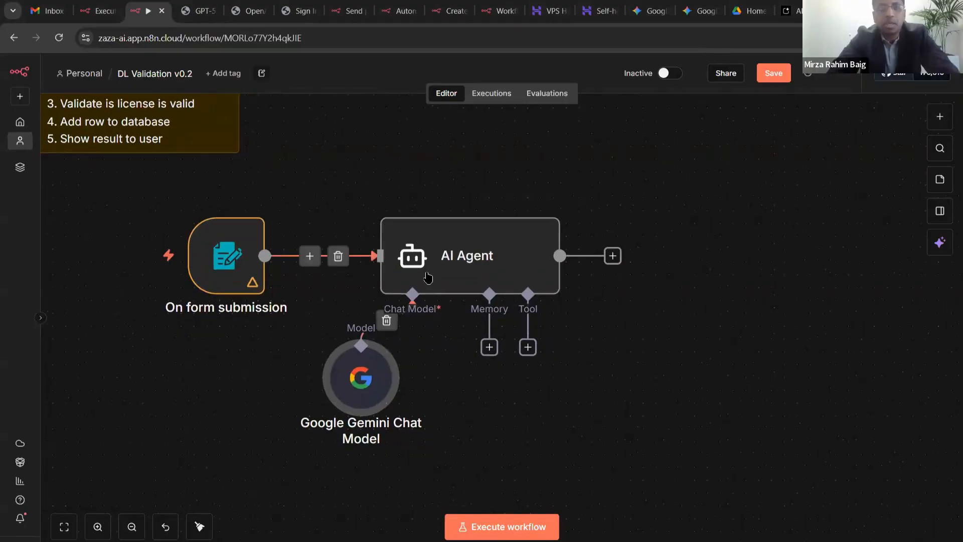
double_click(441, 243)
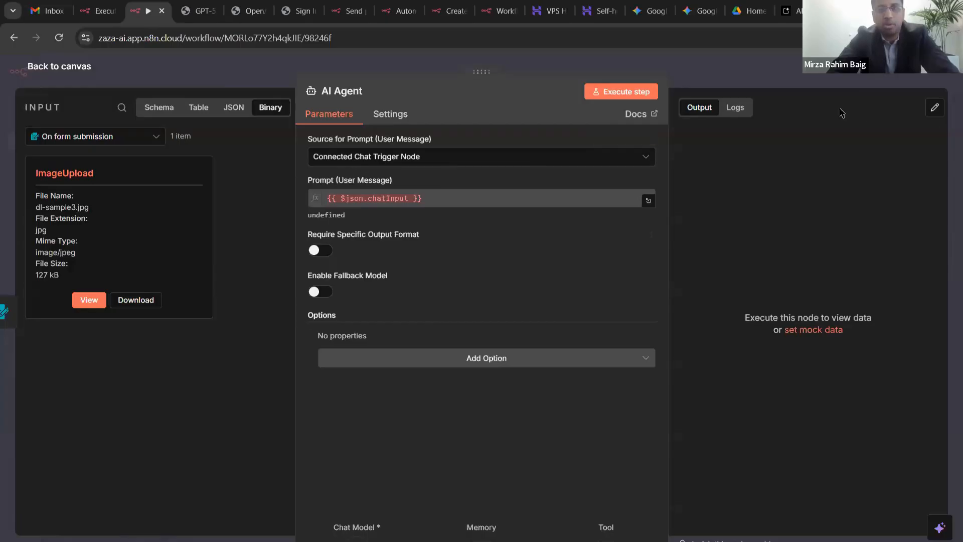
- Compare the AI Agent's logs and output views, then close its settings
left_click(741, 116)
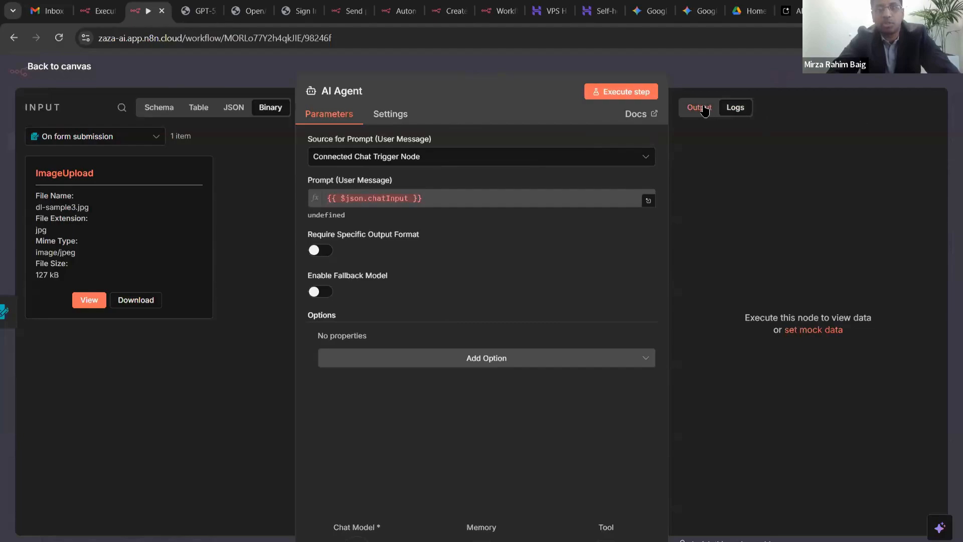
left_click(702, 110)
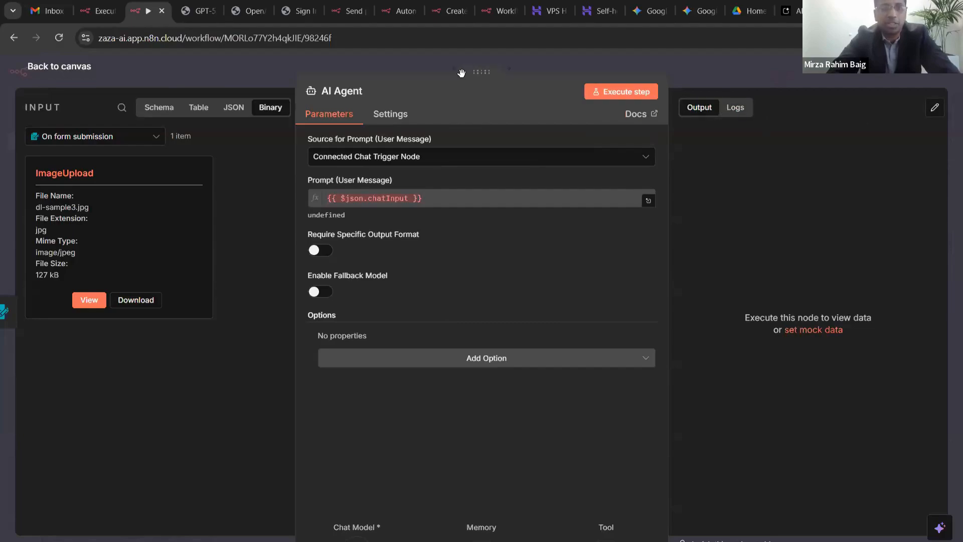
left_click_drag(478, 72, 461, 73)
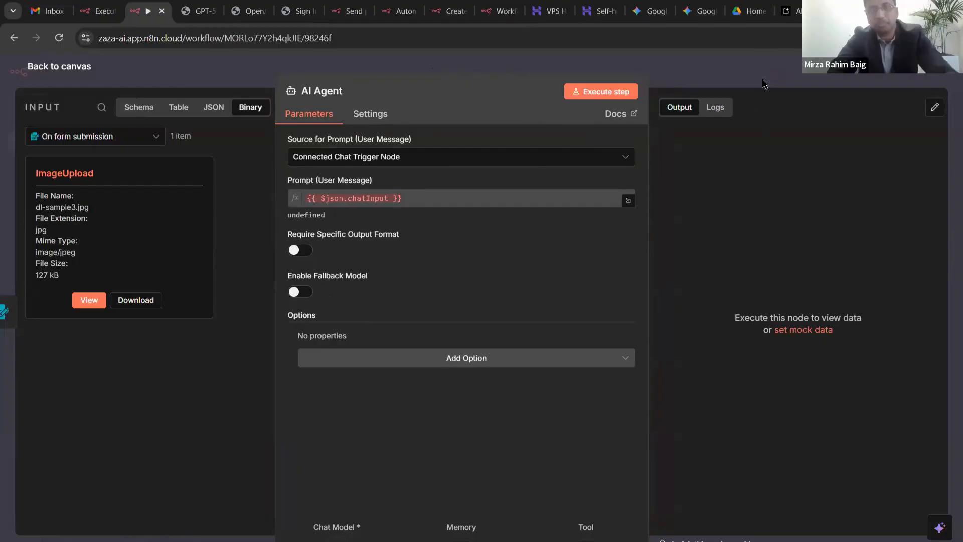
left_click(720, 108)
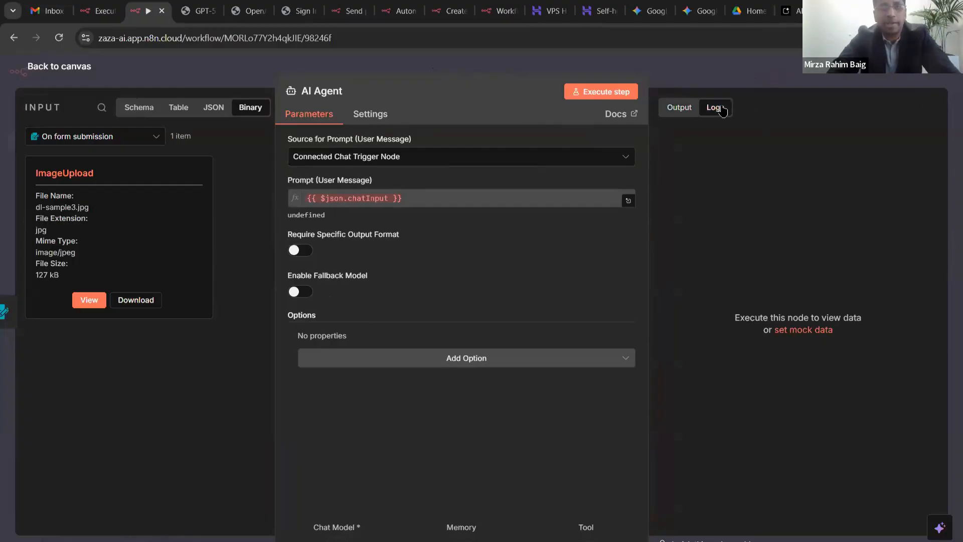
left_click(681, 109)
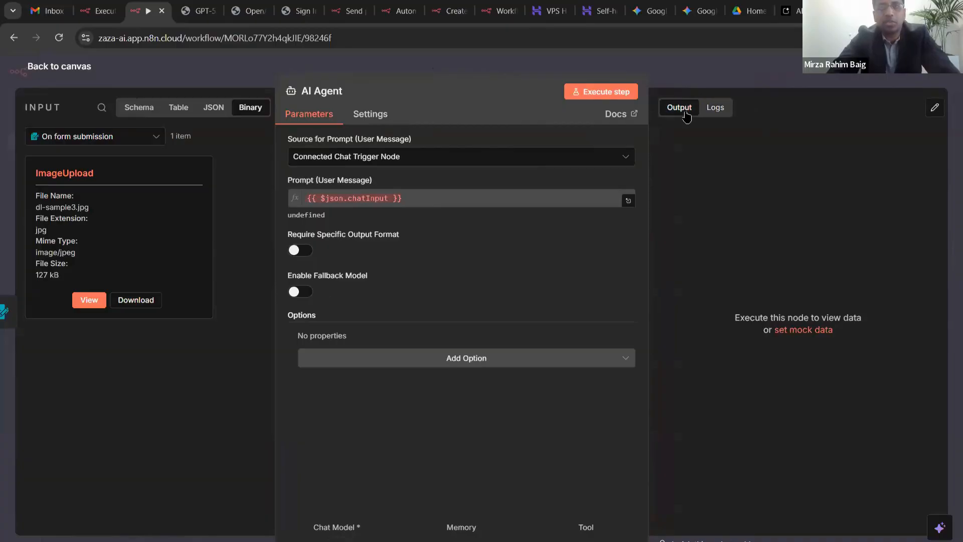
left_click(704, 66)
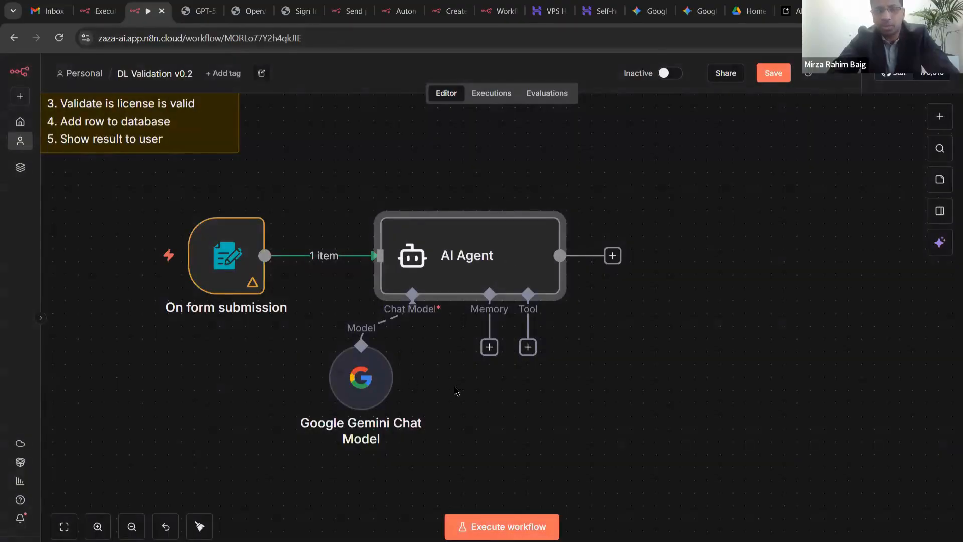
- Replace the chat model with a fresh Google Gemini Chat Model placed below the AI Agent
left_click(361, 326)
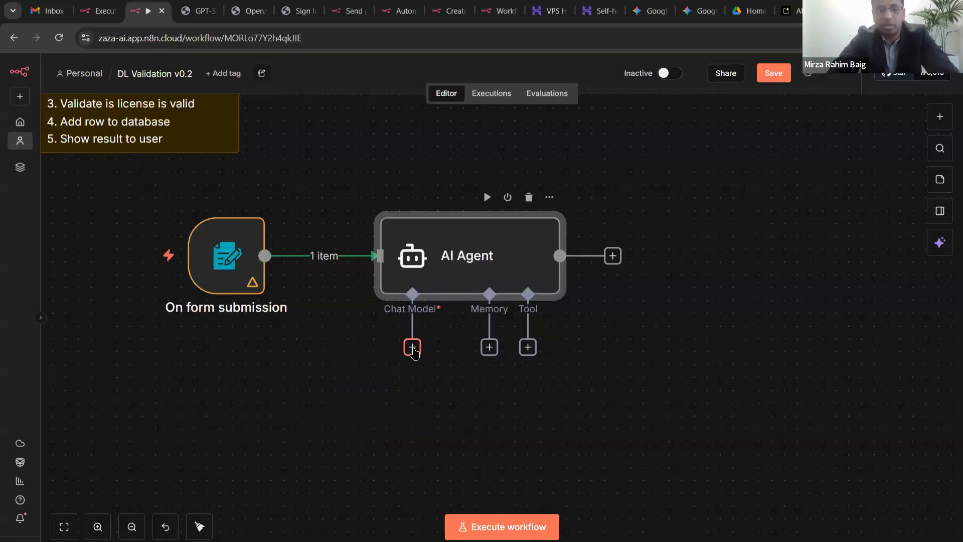
left_click(413, 347)
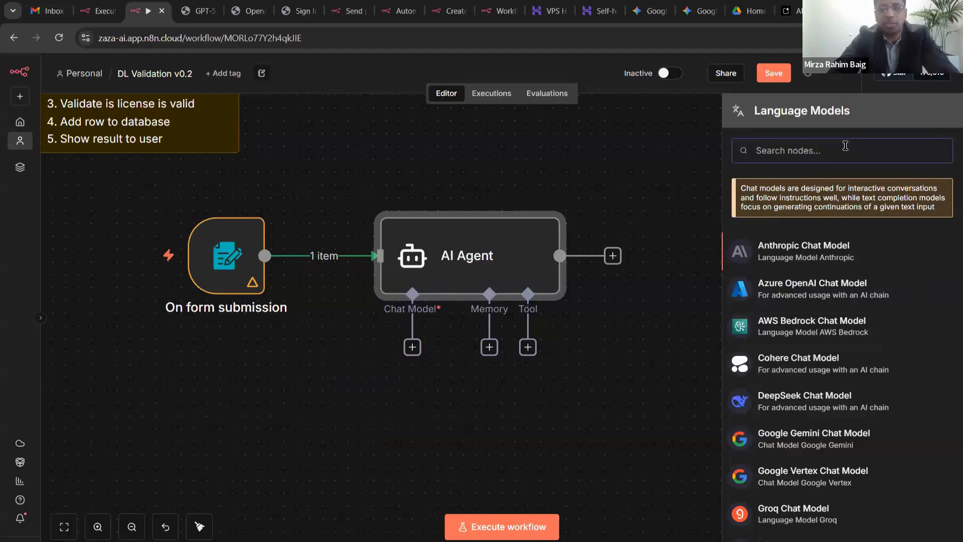
type("Google")
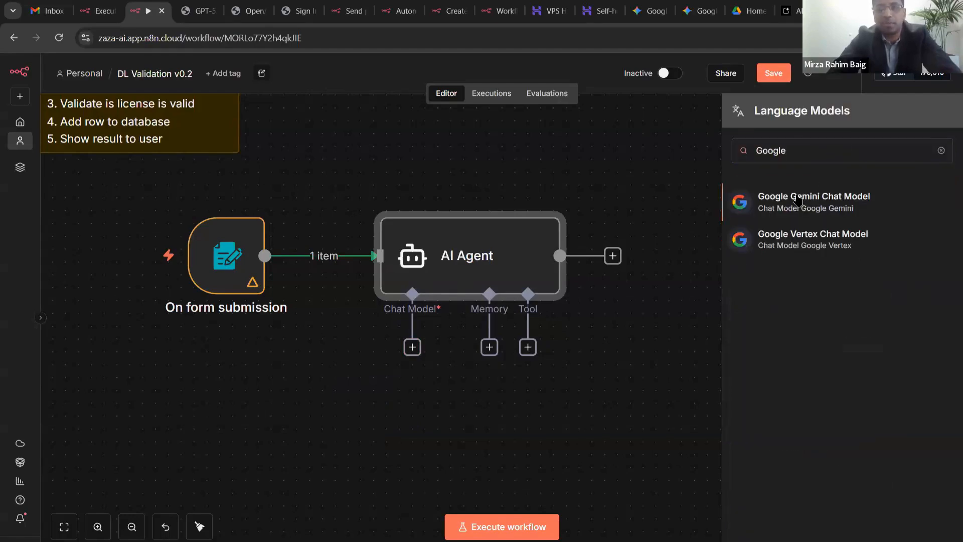
left_click(799, 200)
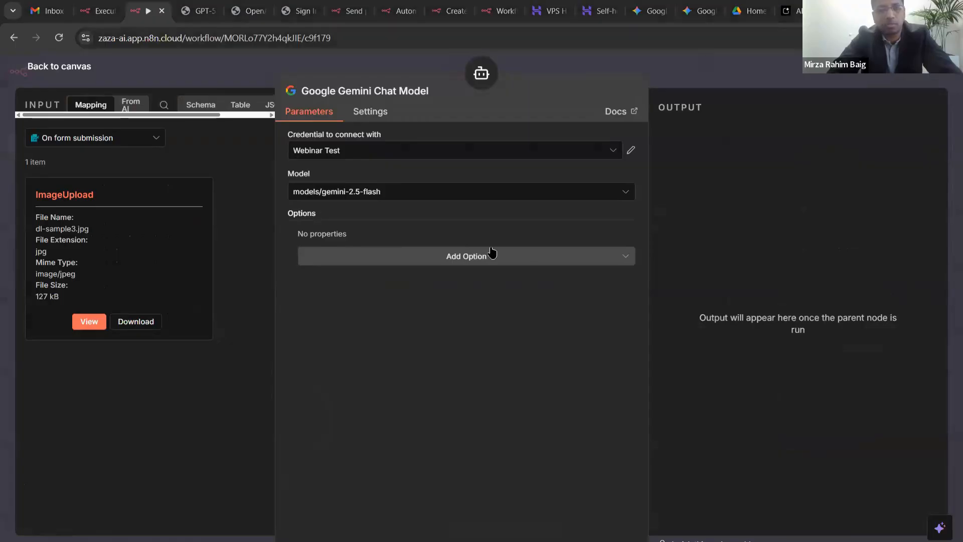
key("Escape")
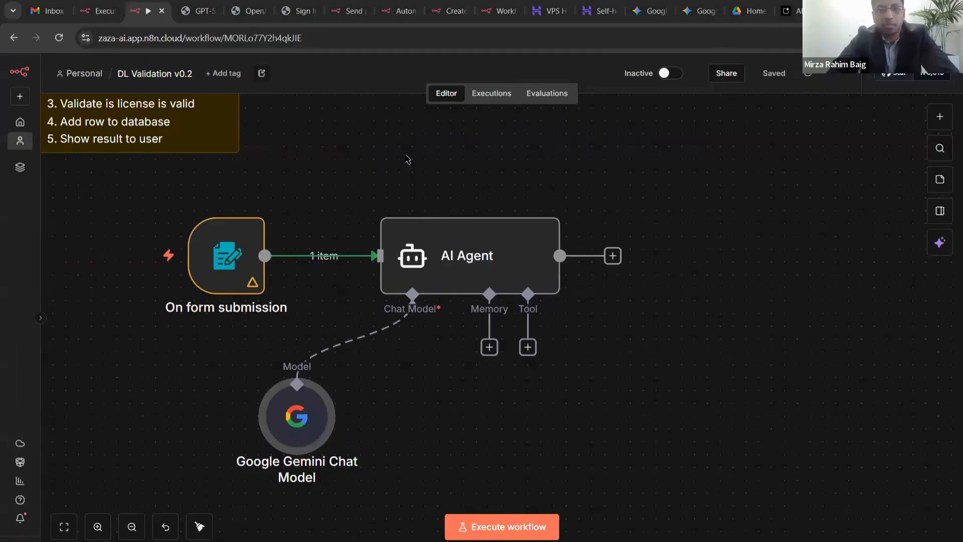
left_click_drag(315, 418, 418, 366)
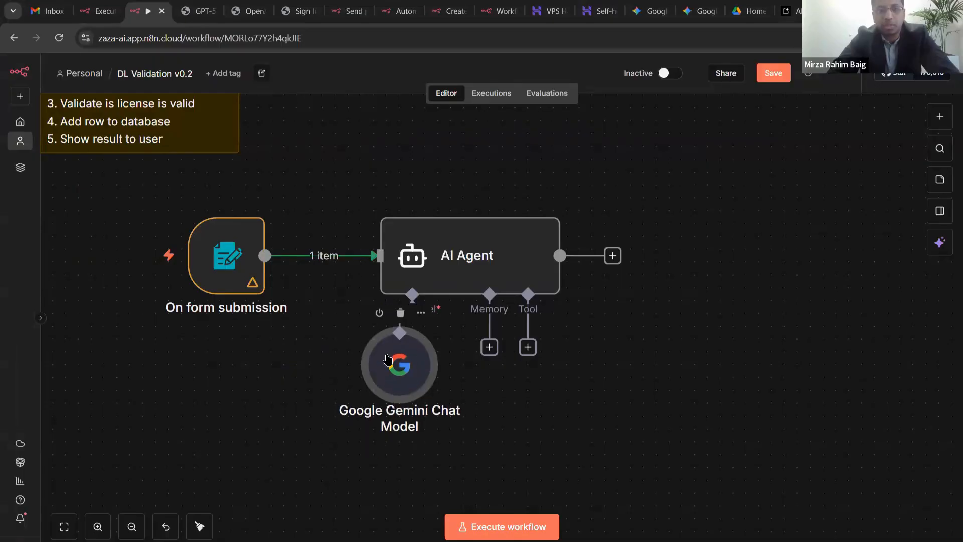
double_click(451, 269)
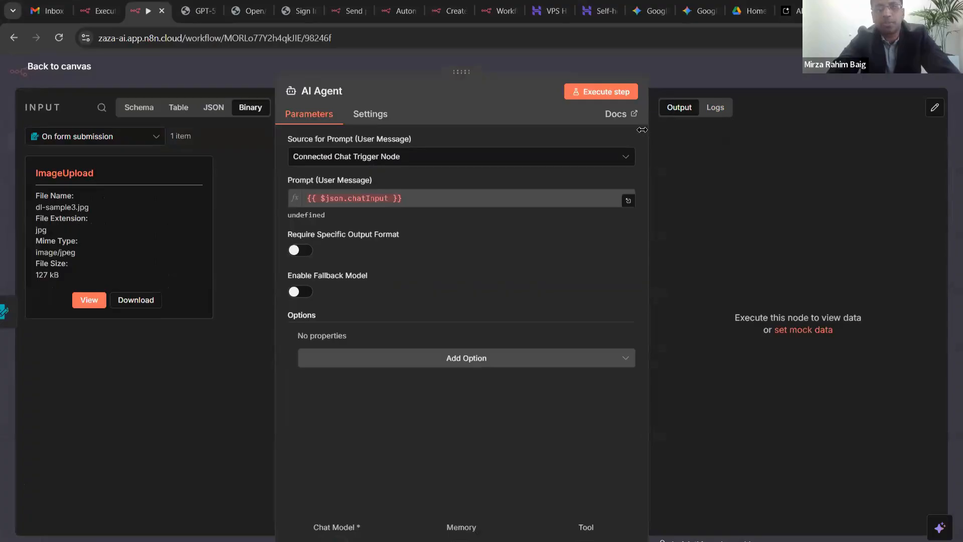
- Set the AI Agent's Source for Prompt to Define below and select the Prompt field
left_click_drag(642, 130, 593, 131)
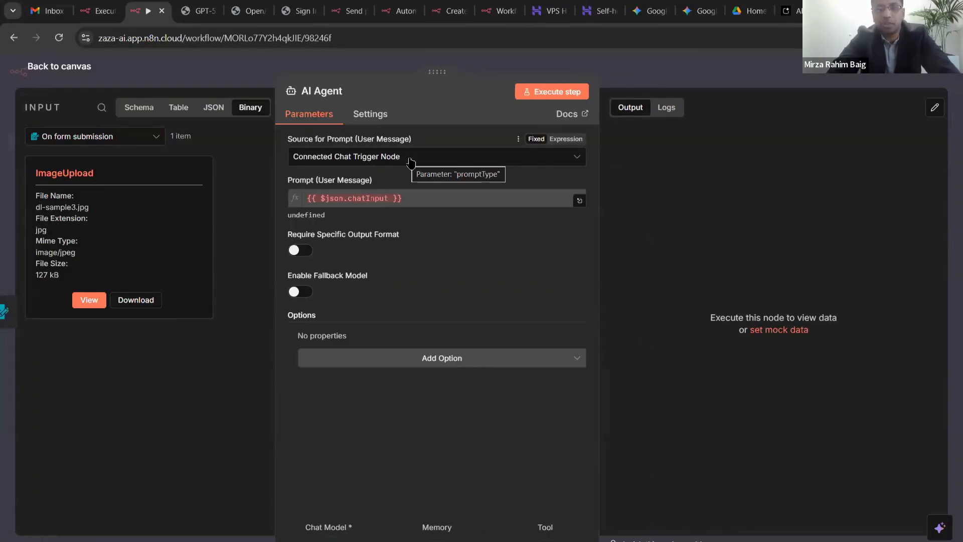
left_click(458, 157)
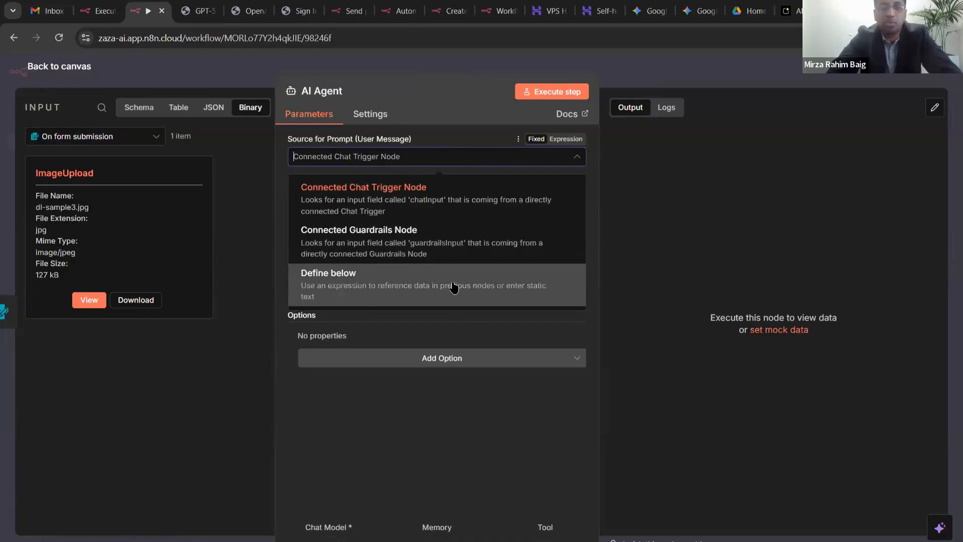
scroll(453, 286, "up", 5)
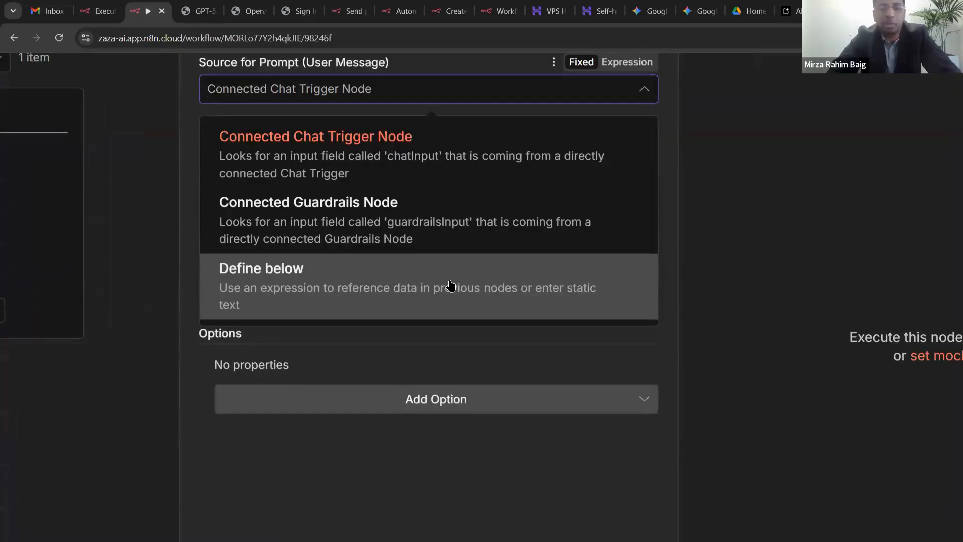
left_click(451, 284)
scroll(451, 283, "down", 5)
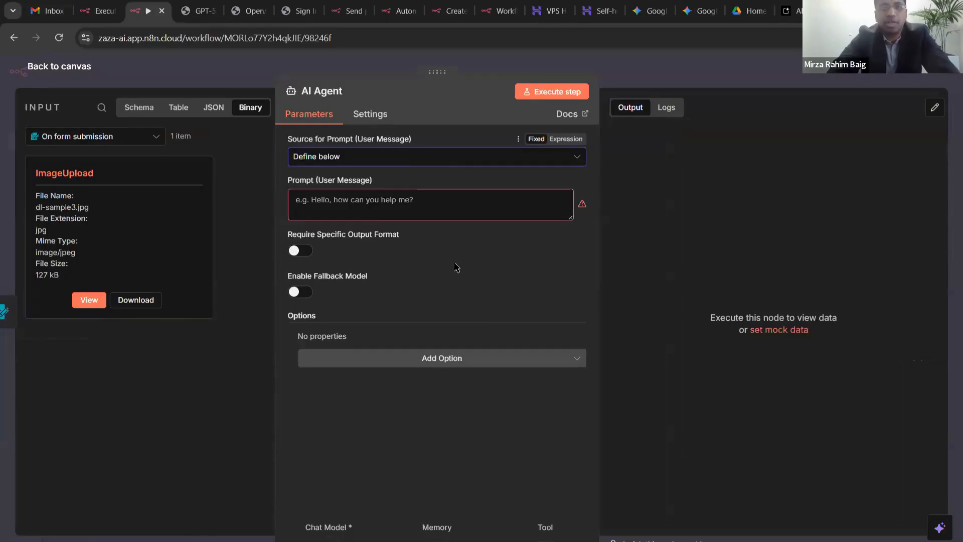
scroll(458, 240, "up", 3)
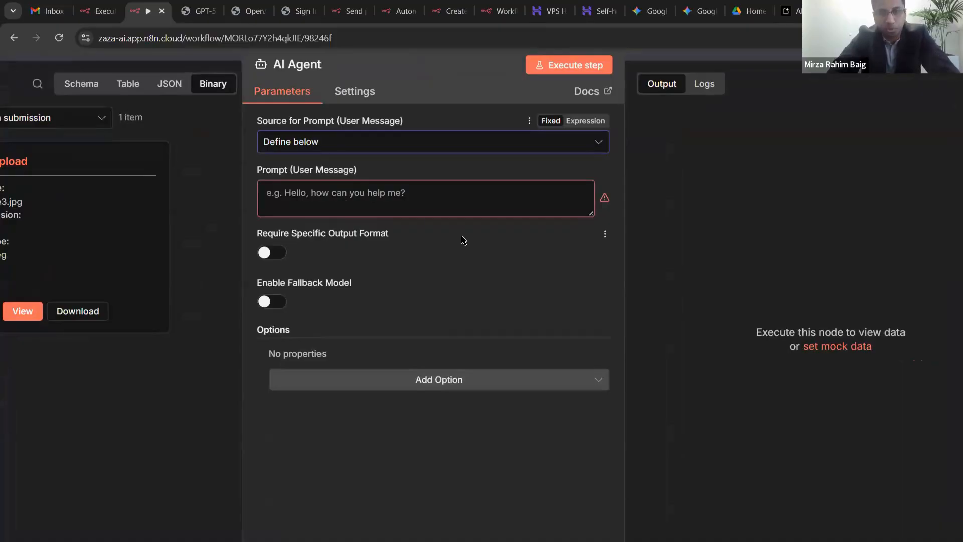
left_click(437, 212)
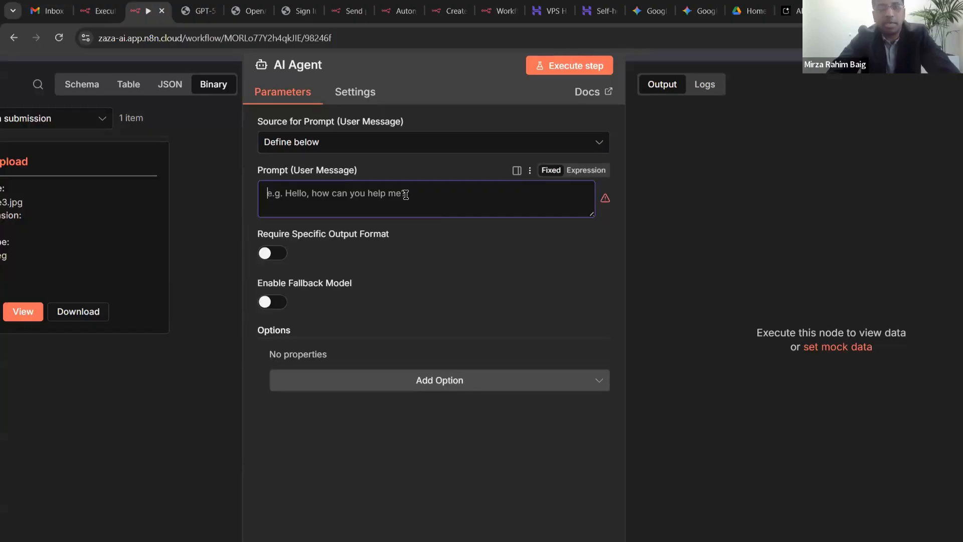
- Load the Google Slides deck's Our prompt slide in a new browser tab
key("alt+Tab")
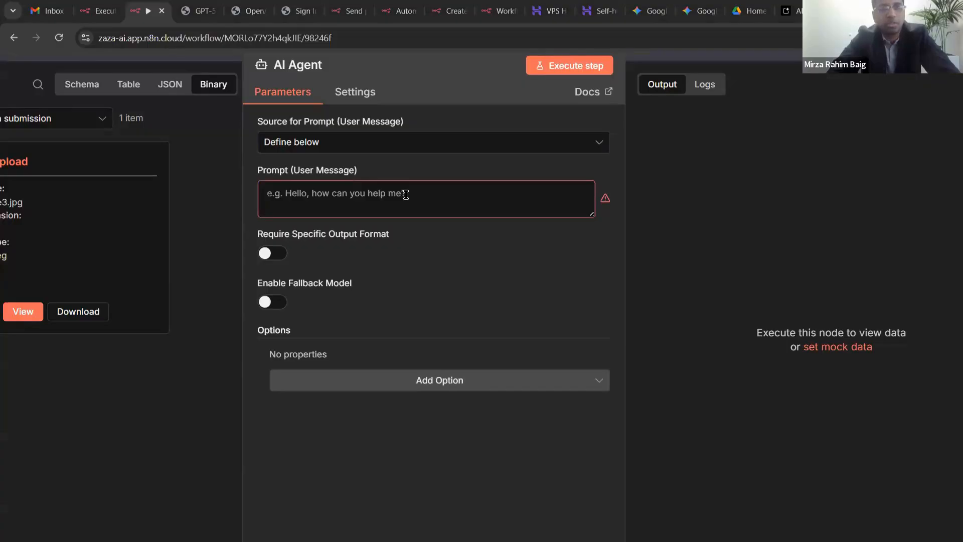
left_click(139, 15)
key("ctrl+t")
key("Return")
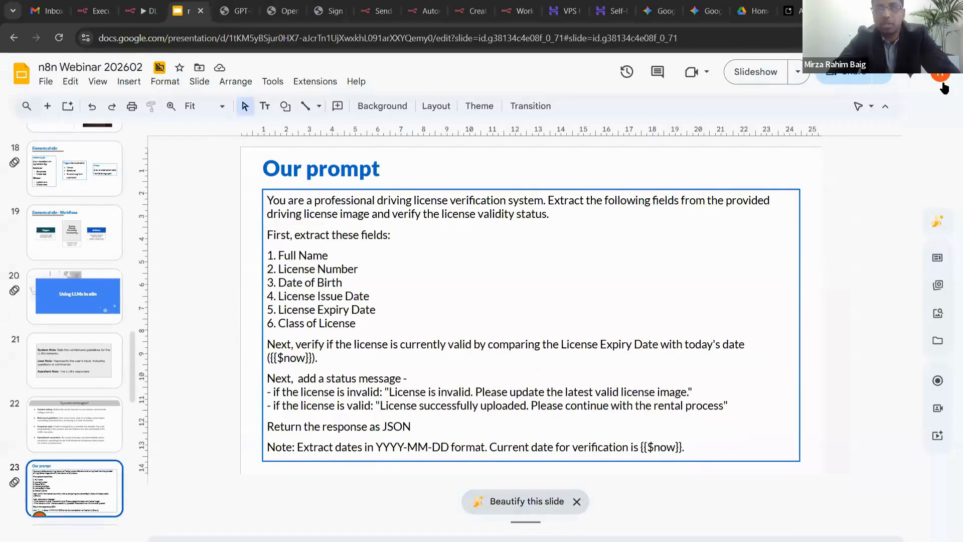
- Highlight the six fields to extract and the {{$now}} expiry check in the prompt
left_click(885, 106)
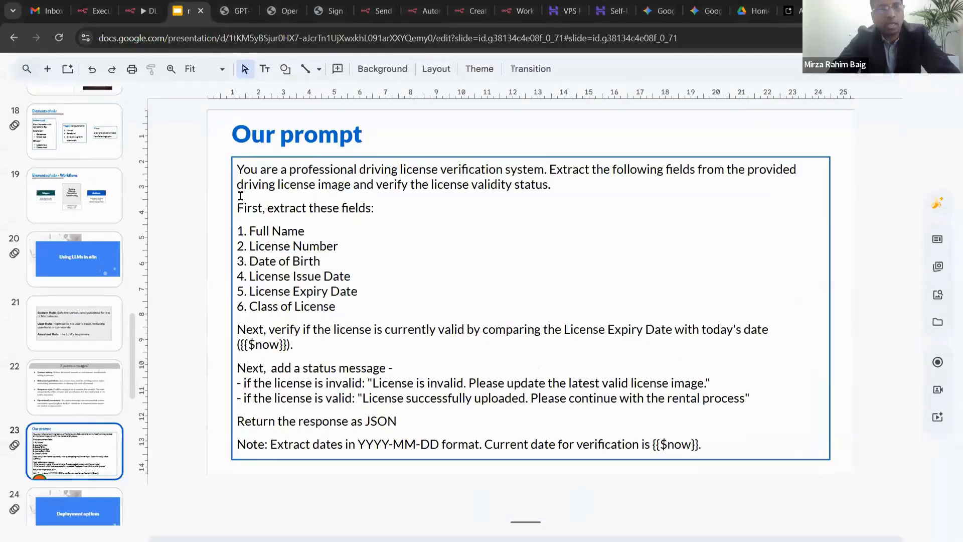
left_click(290, 183)
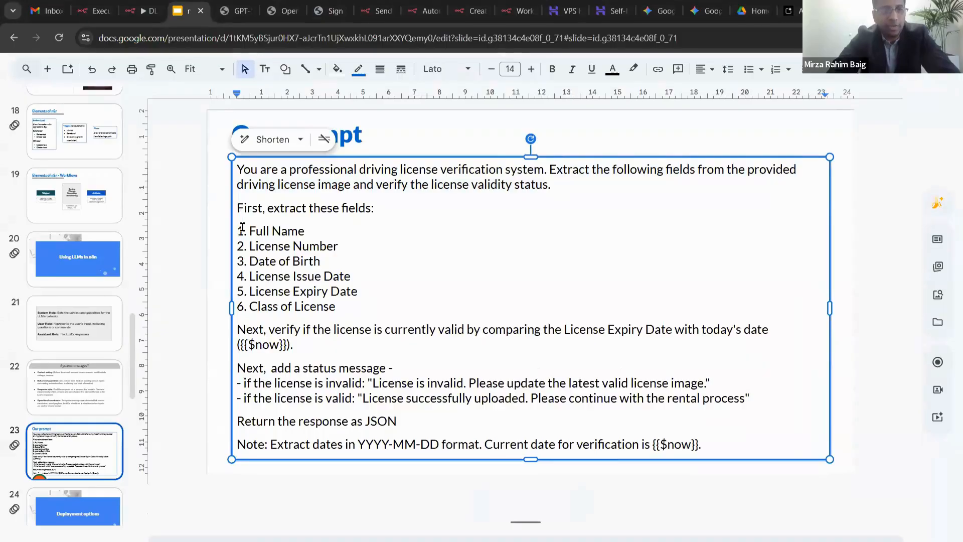
left_click_drag(335, 307, 237, 226)
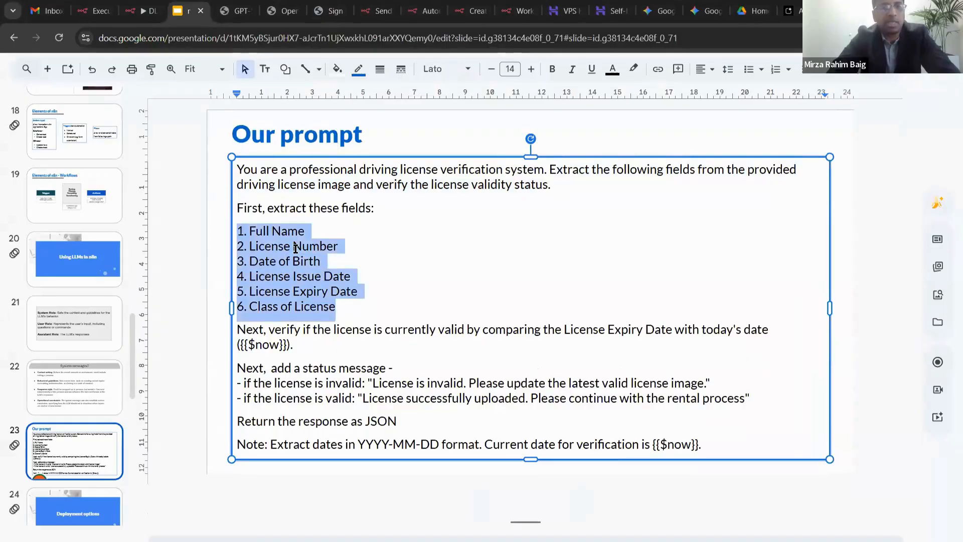
left_click(367, 274)
left_click(363, 300)
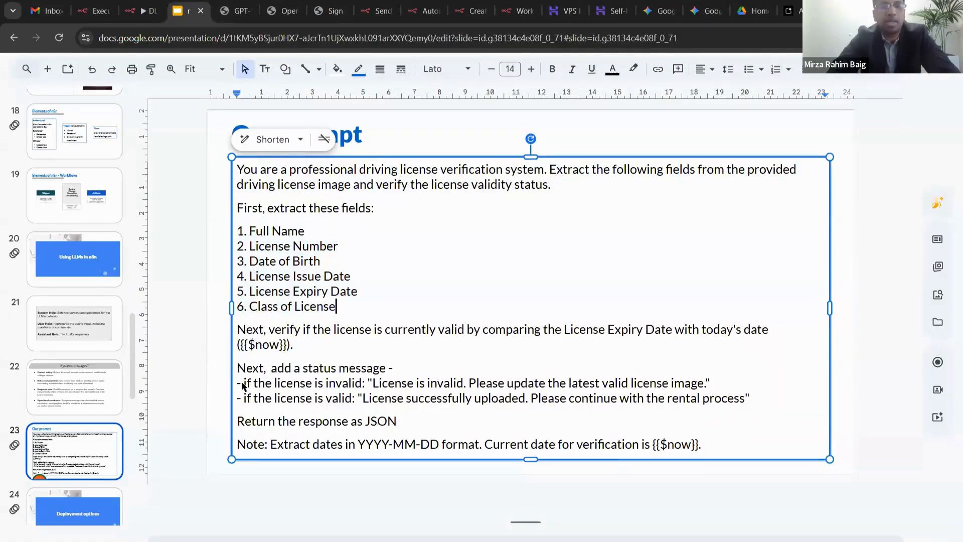
left_click(591, 337)
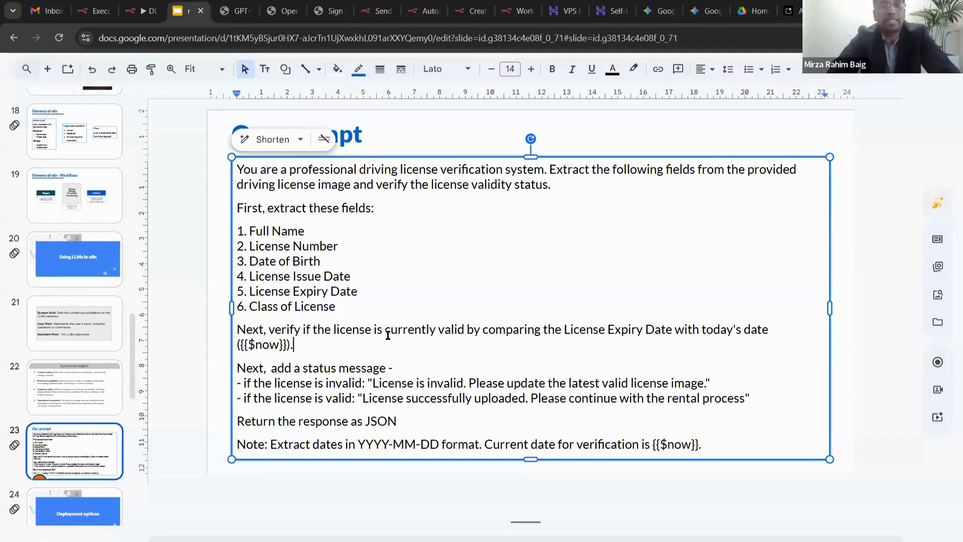
left_click_drag(240, 344, 285, 341)
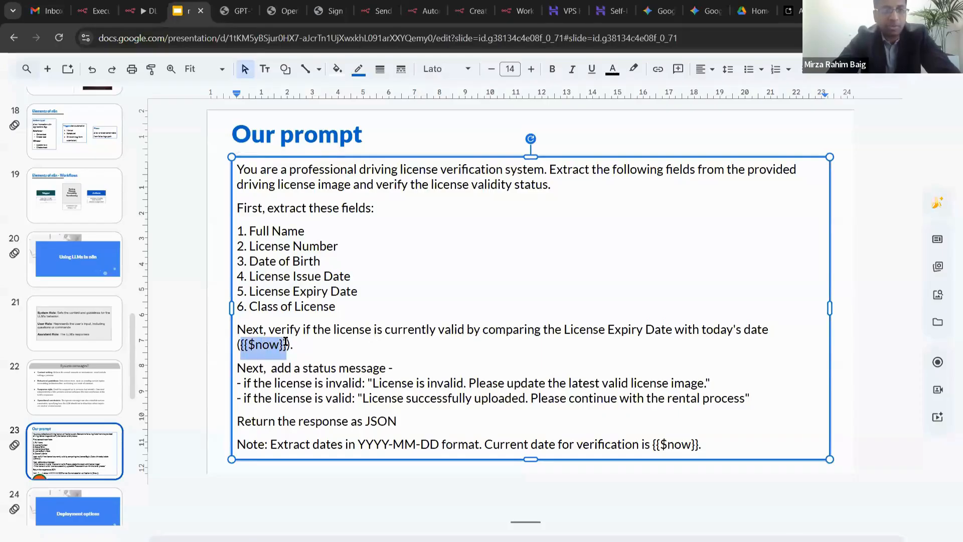
left_click(317, 339)
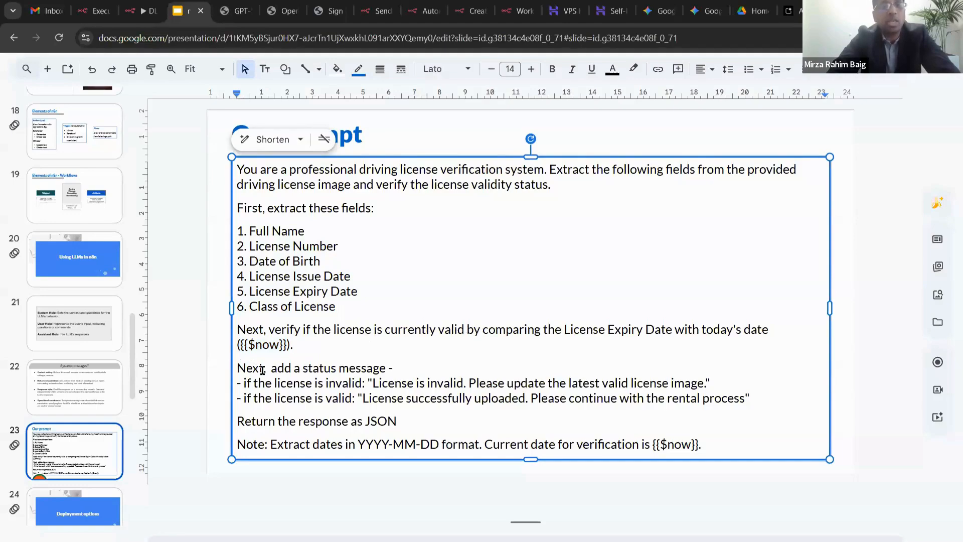
left_click(401, 369)
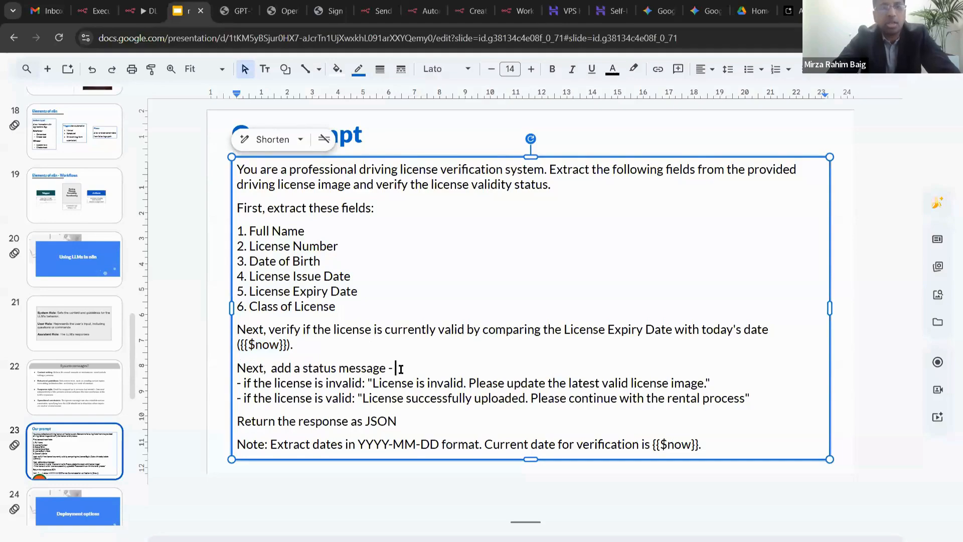
left_click(368, 383)
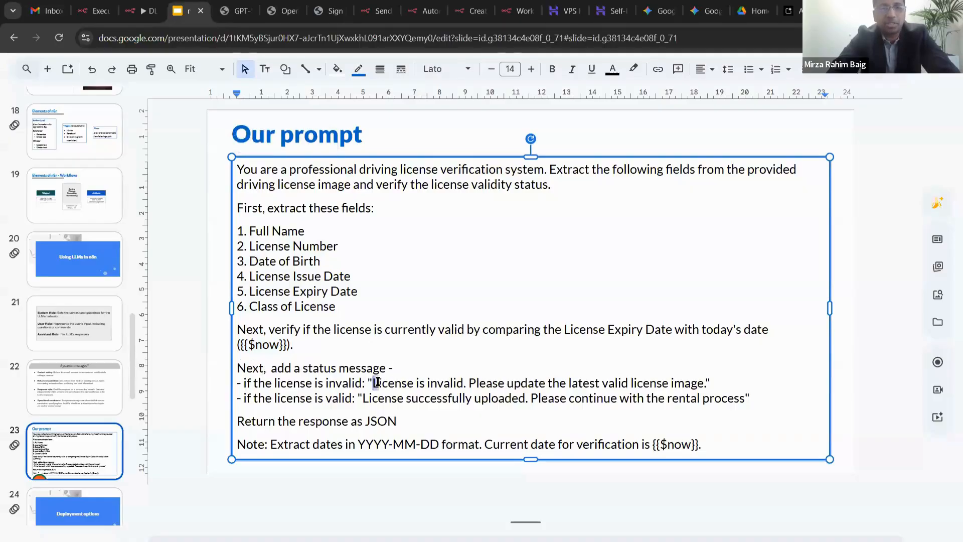
- Highlight the invalid and valid licence messages, the JSON line, and the Extract dates note
double_click(344, 384)
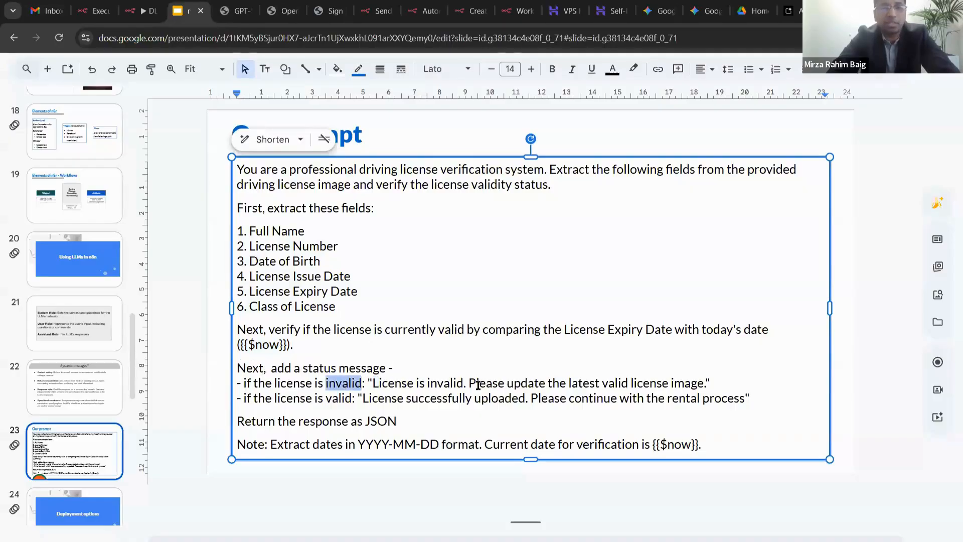
left_click(704, 384)
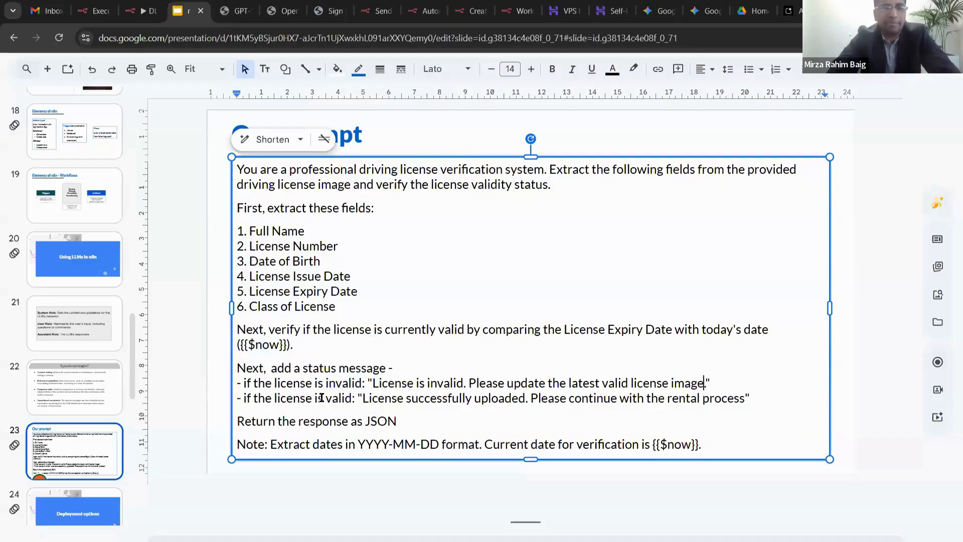
left_click_drag(363, 398, 741, 395)
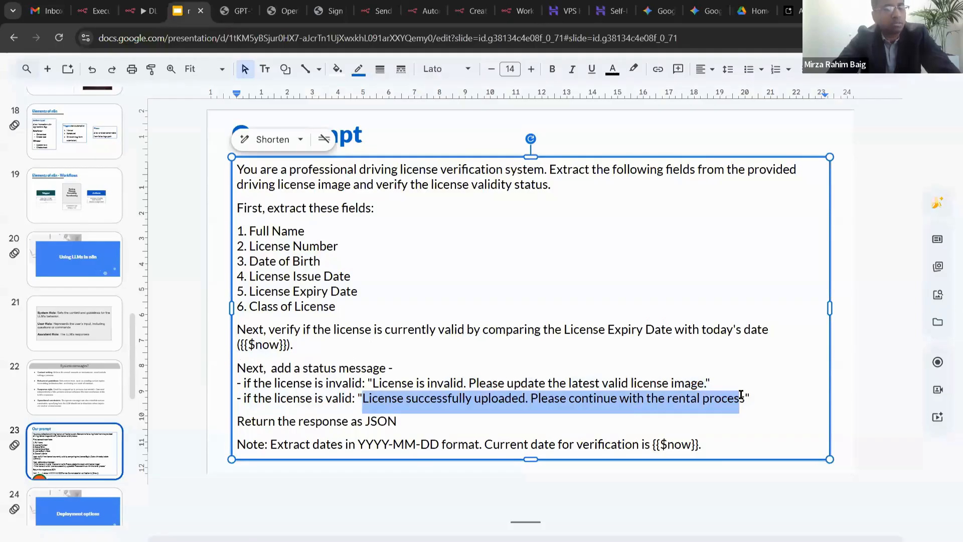
left_click(446, 422)
triple_click(446, 421)
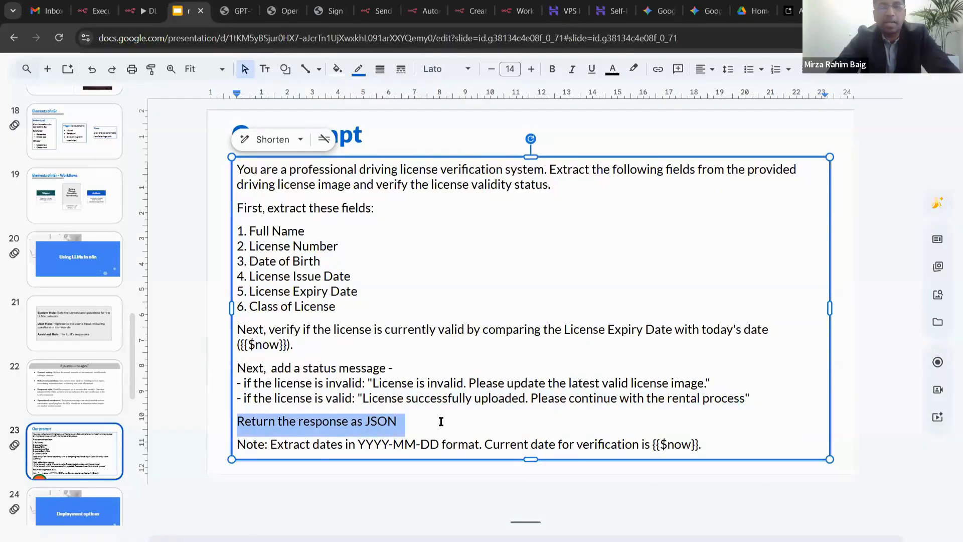
left_click(444, 422)
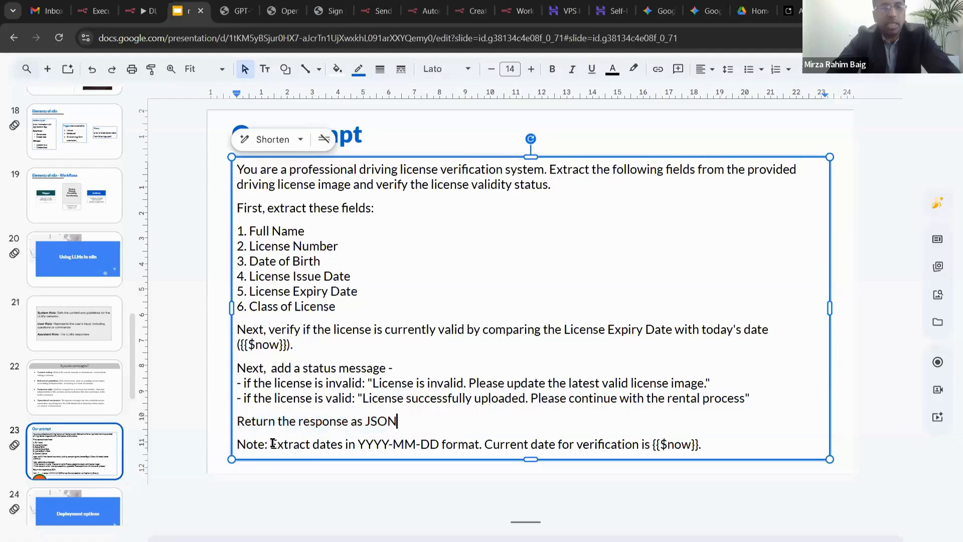
left_click_drag(271, 444, 476, 439)
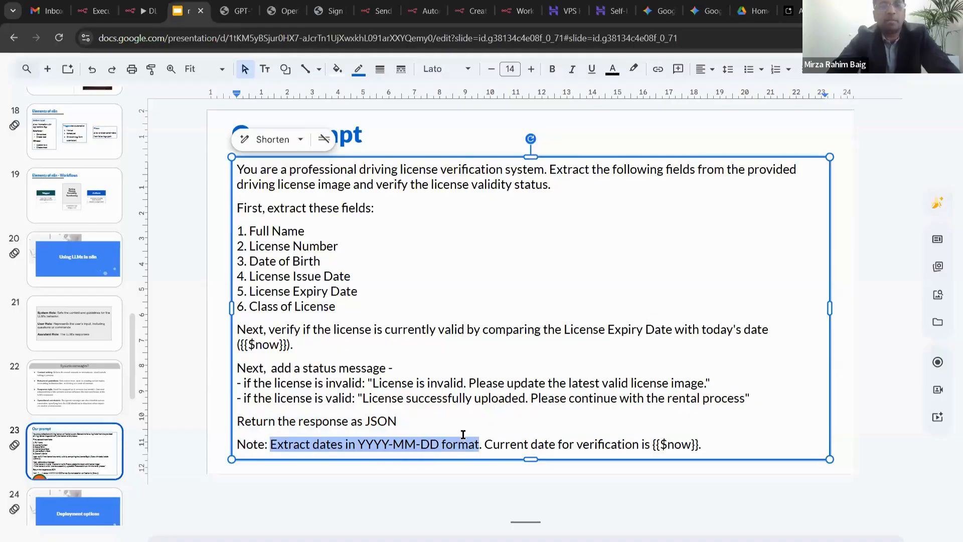
- Mark the Date of Birth, Issue Date and License Expiry Date lines
left_click(344, 254)
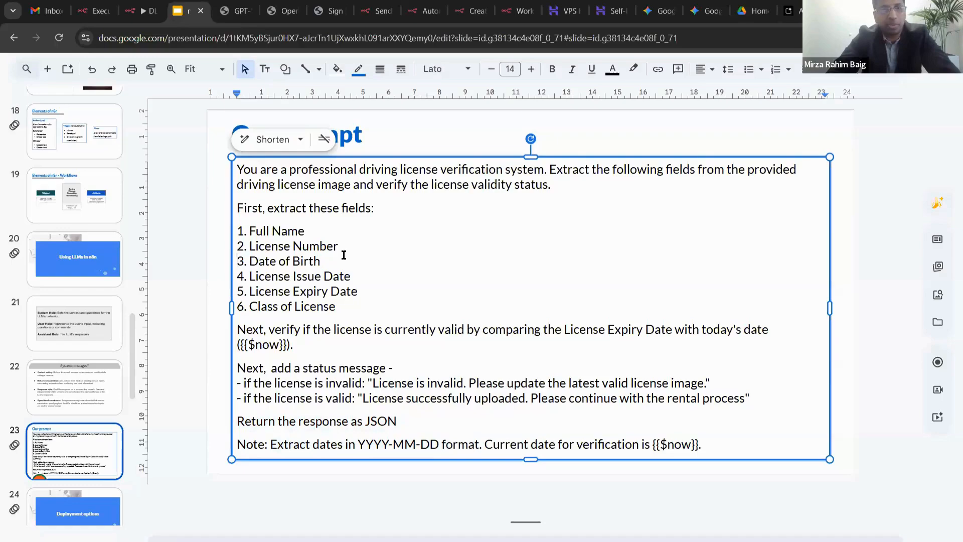
key("shift+End")
key("shift+Down")
key("shift+End")
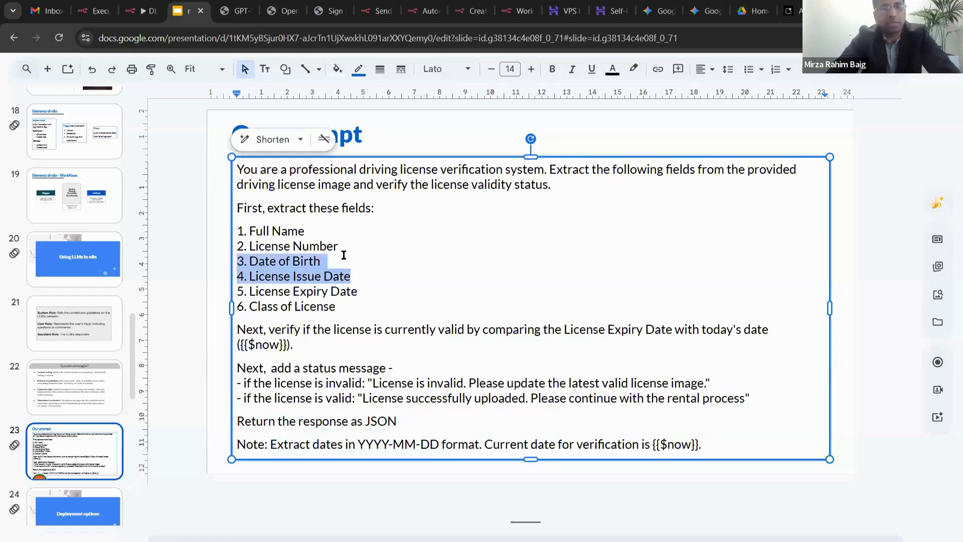
key("shift+Down")
key("shift+End")
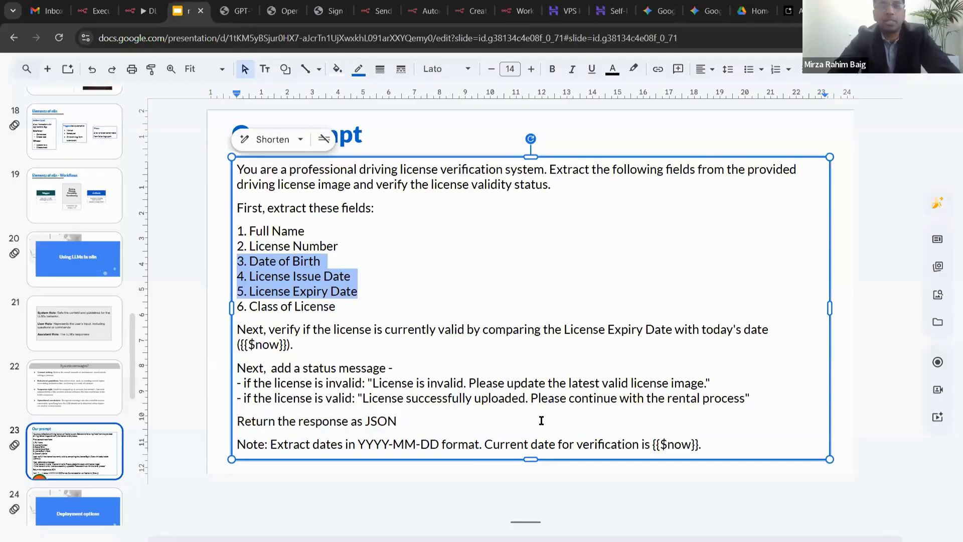
left_click(513, 465)
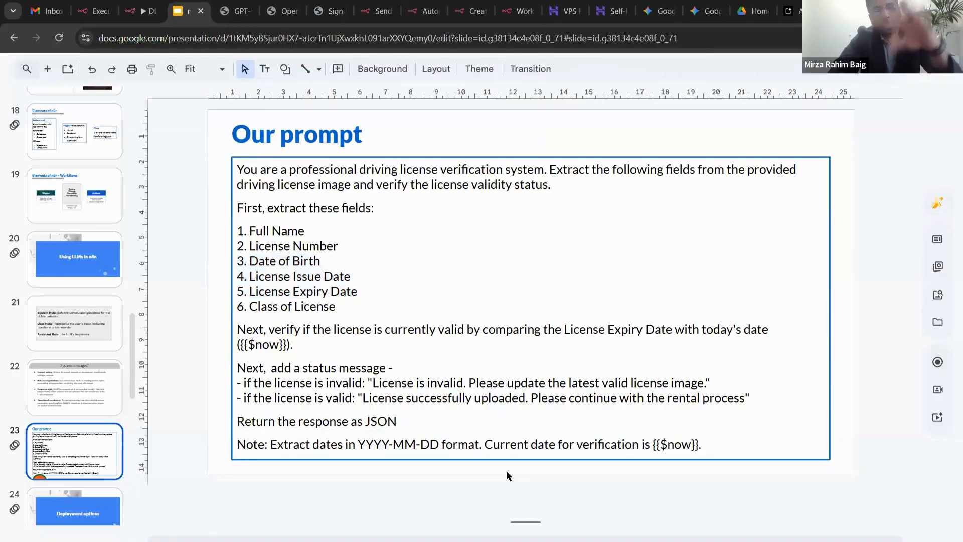
- Copy the entire prompt text and return to the n8n workflow
left_click(549, 401)
key("ctrl+a")
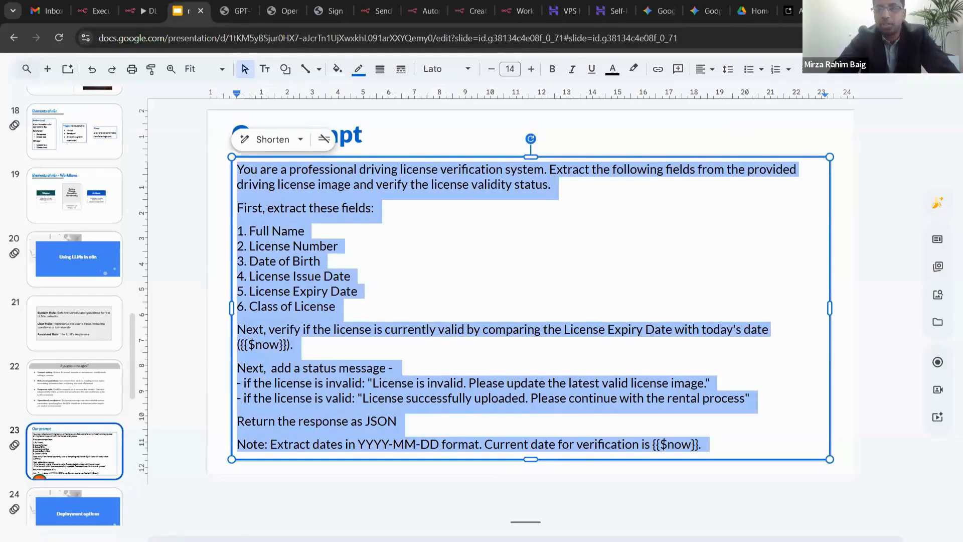
key("alt+Tab")
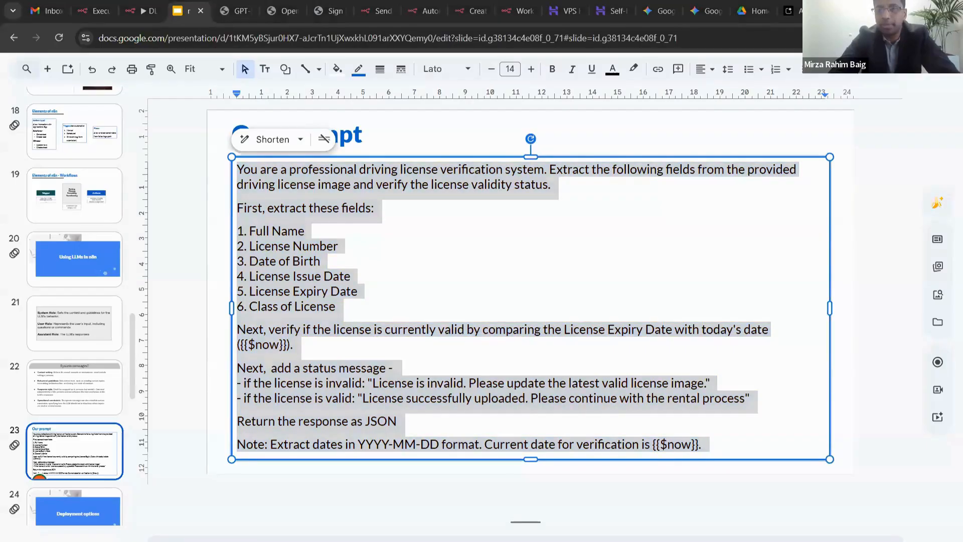
left_click(138, 10)
- Paste the licence verification prompt into the AI Agent's user message field
left_click(370, 201)
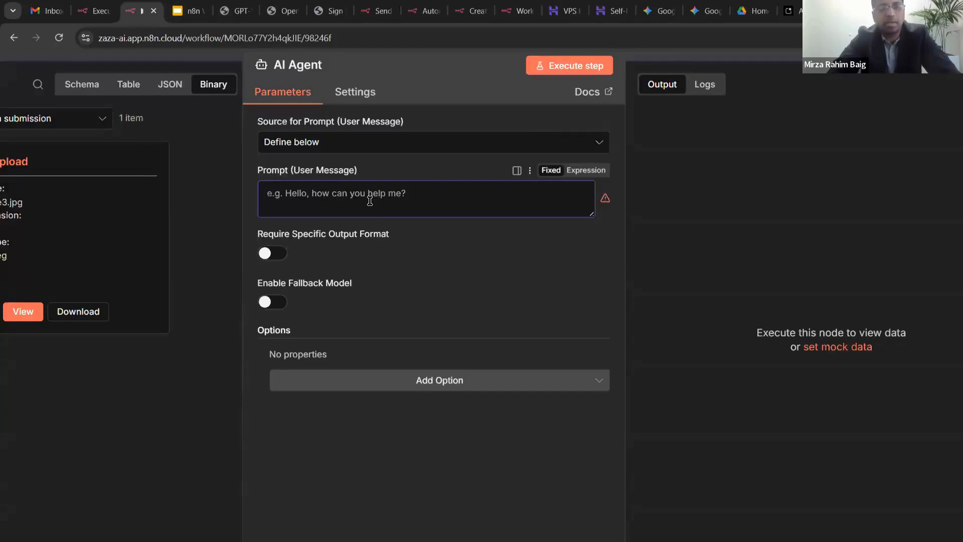
key("ctrl+v")
scroll(423, 237, "up", 5)
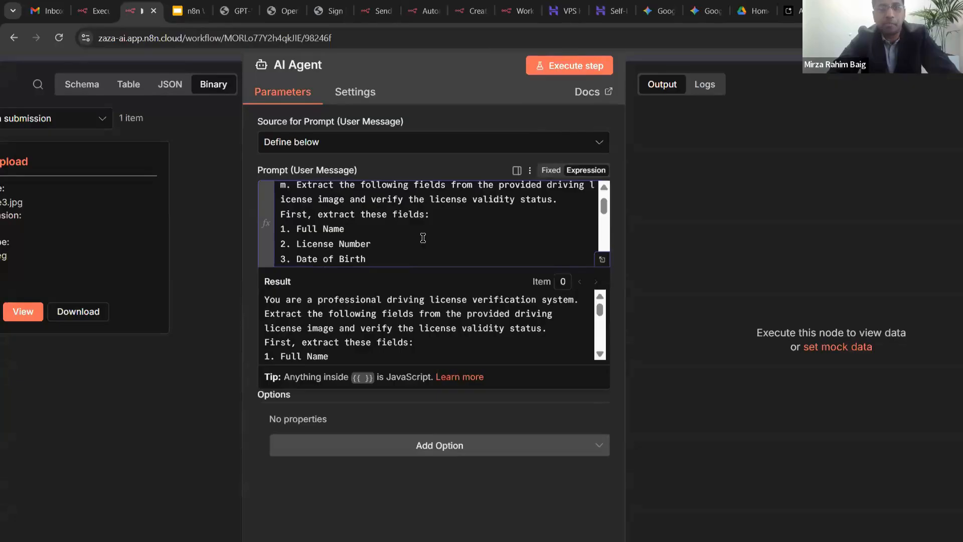
scroll(423, 238, "up", 2)
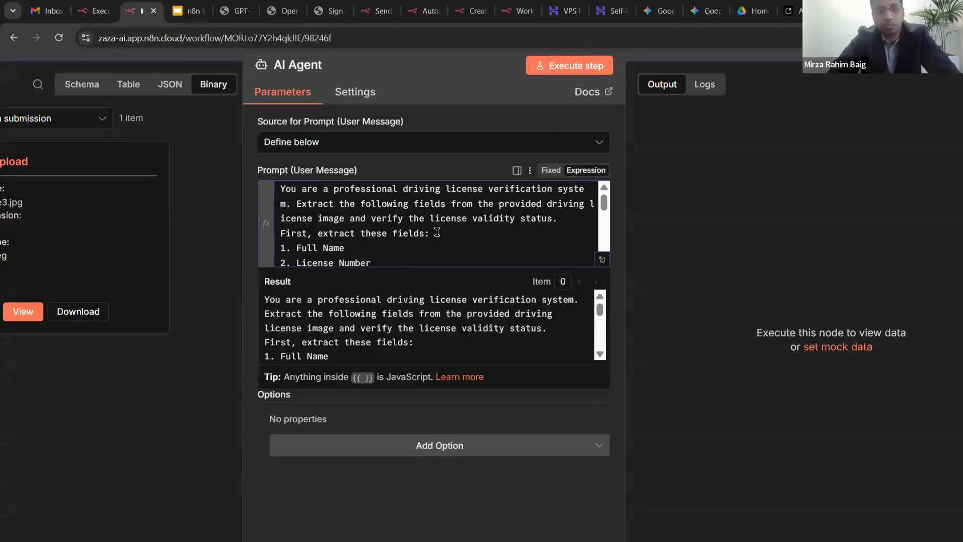
scroll(437, 231, "up", 1)
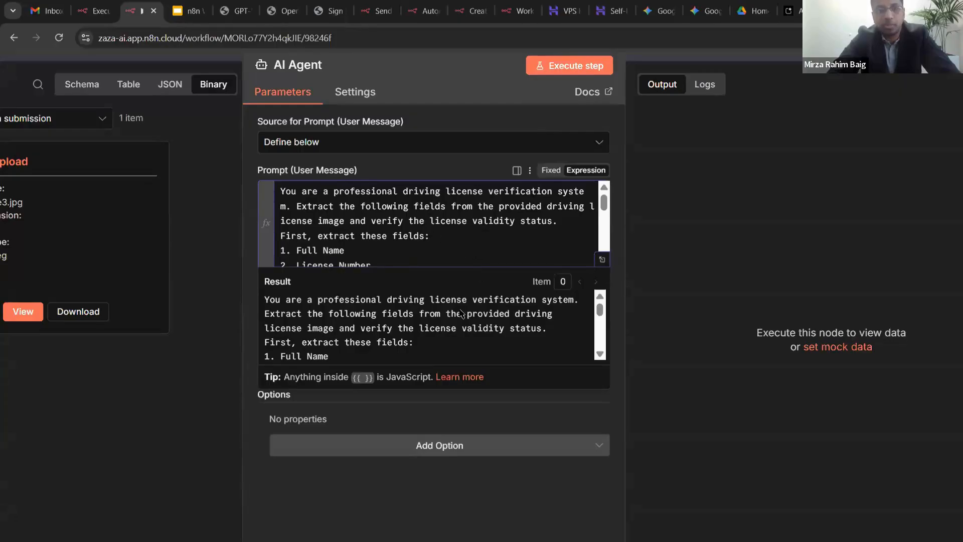
scroll(415, 239, "down", 1)
scroll(415, 239, "down", 5)
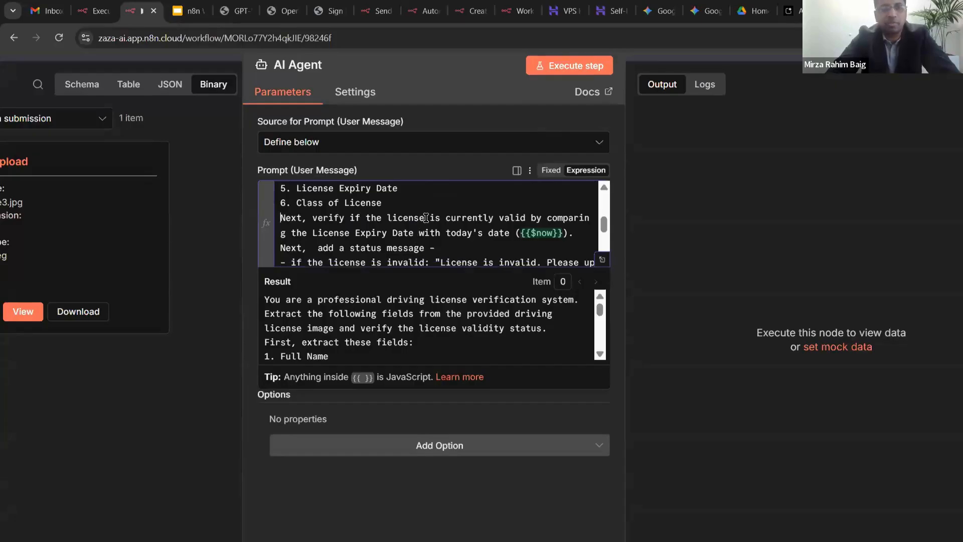
scroll(426, 218, "down", 2)
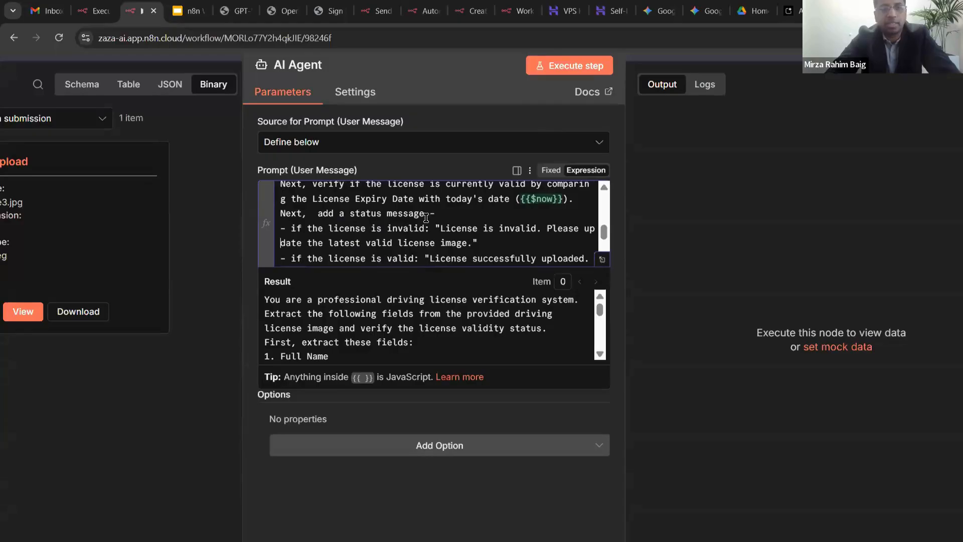
scroll(426, 218, "down", 2)
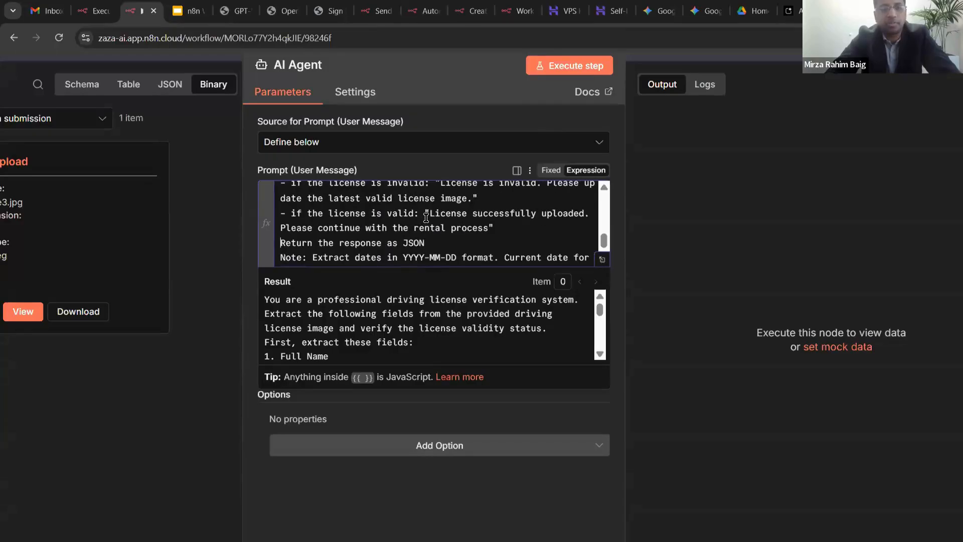
- Add blank lines before 'Return the response as JSON' and 'First, extract these fields', then save
key("Return")
key("Down")
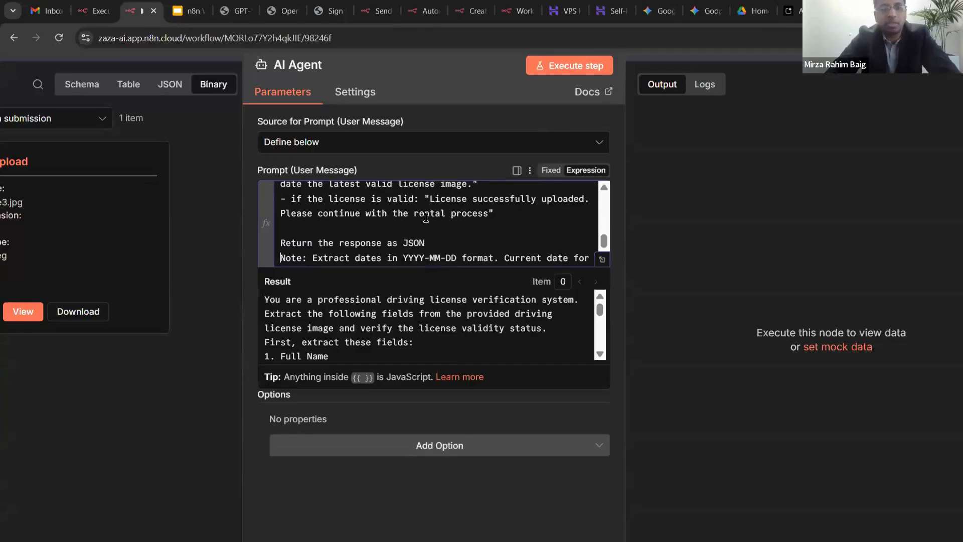
scroll(426, 218, "up", 10)
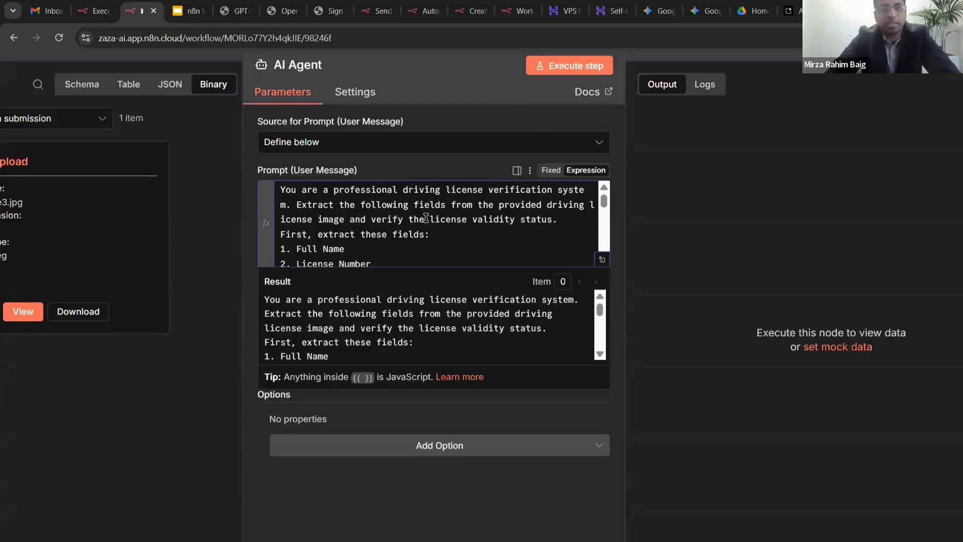
key("Down")
key("Return")
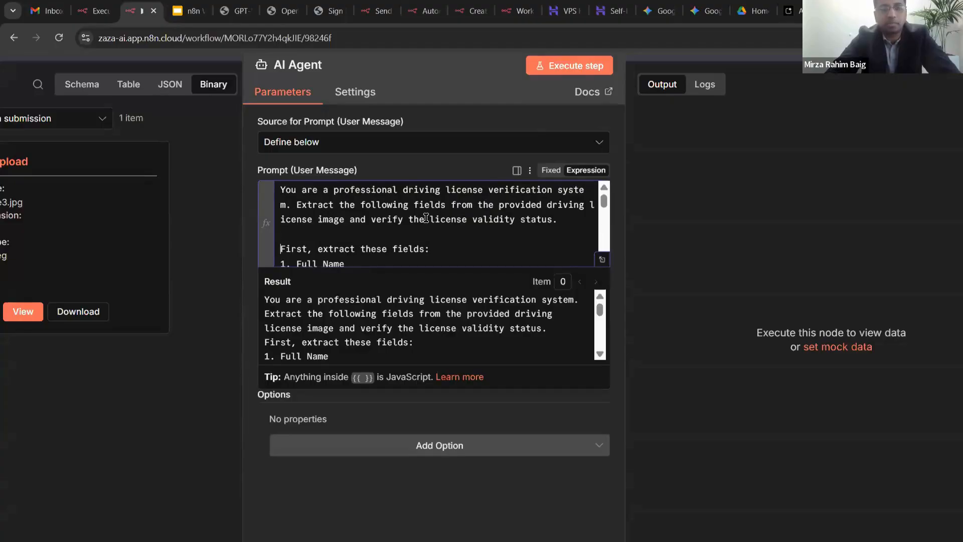
key("ctrl+End")
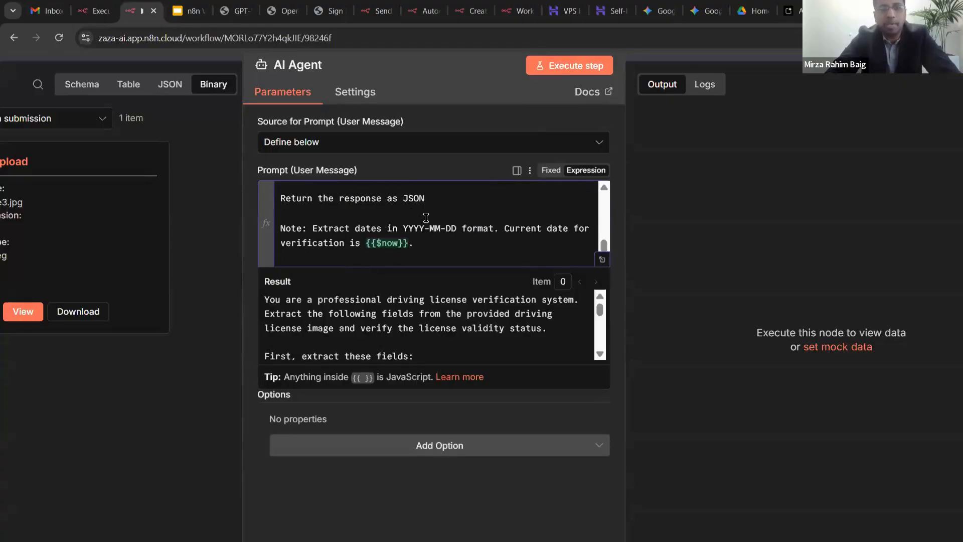
key("ctrl+Home")
key("ctrl+End")
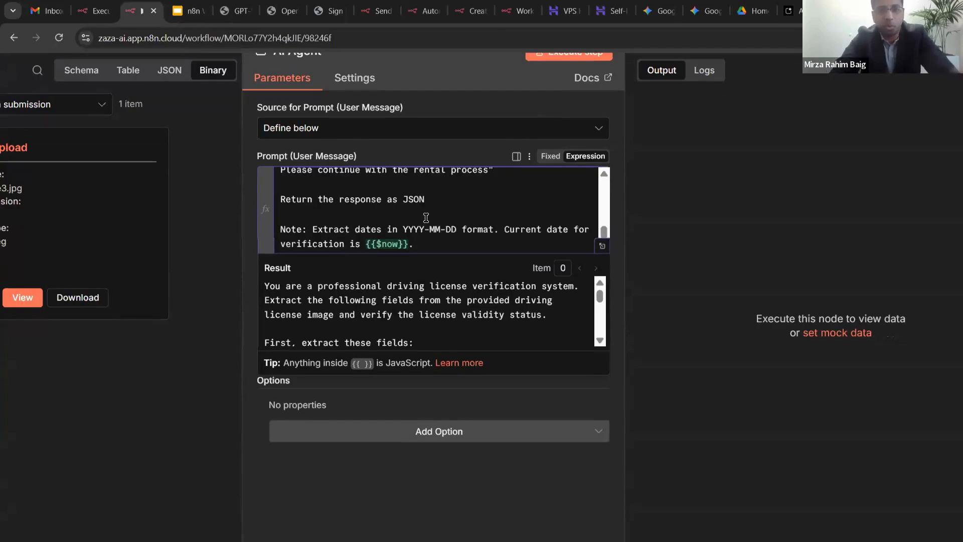
left_click(457, 157)
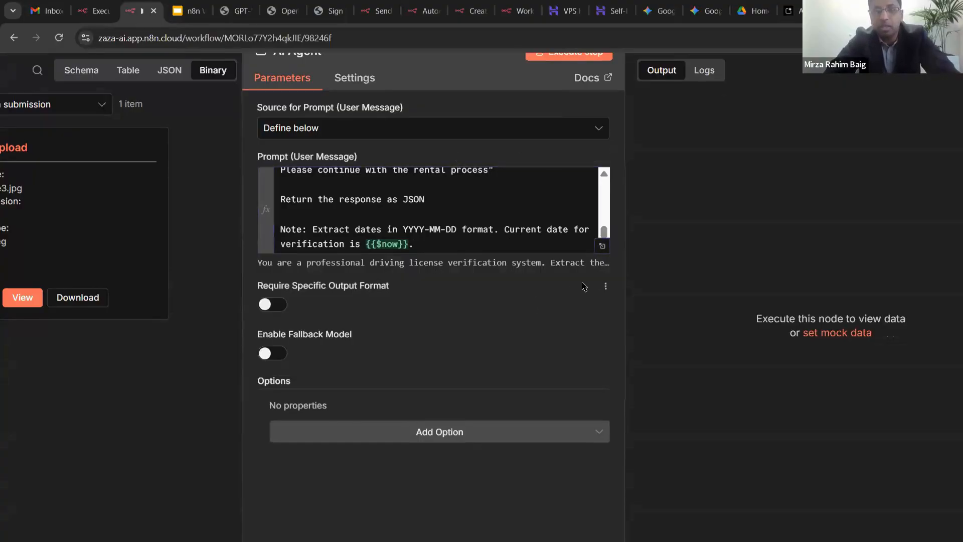
key("ctrl+s")
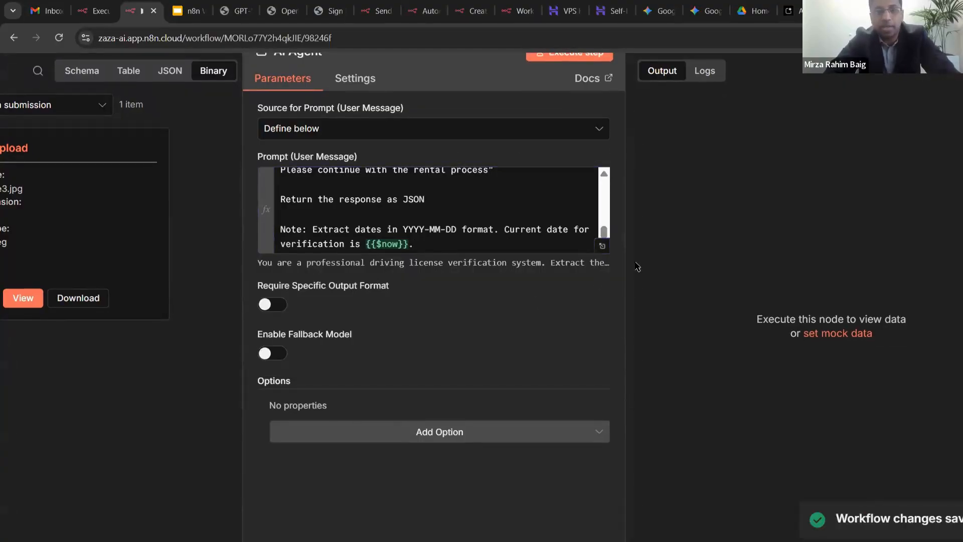
key("Escape")
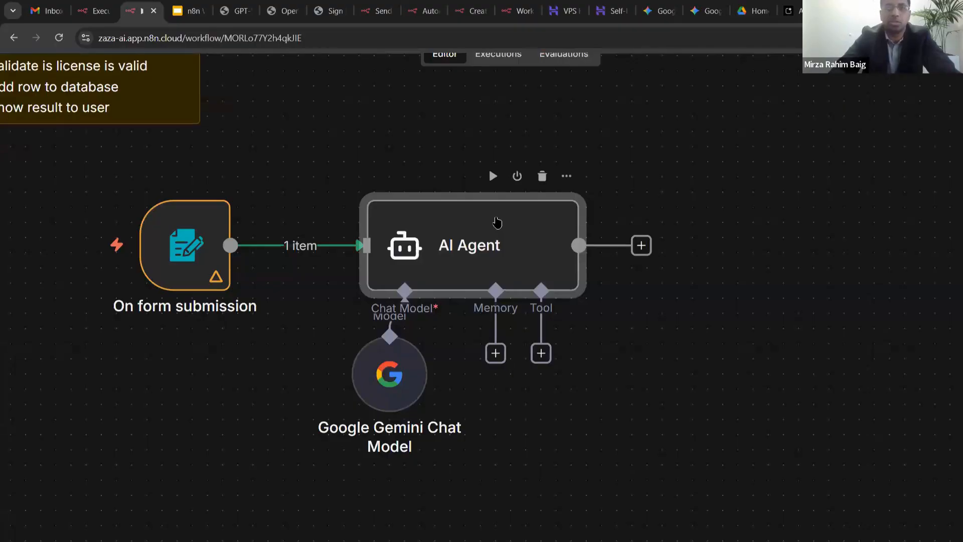
scroll(492, 216, "down", 1)
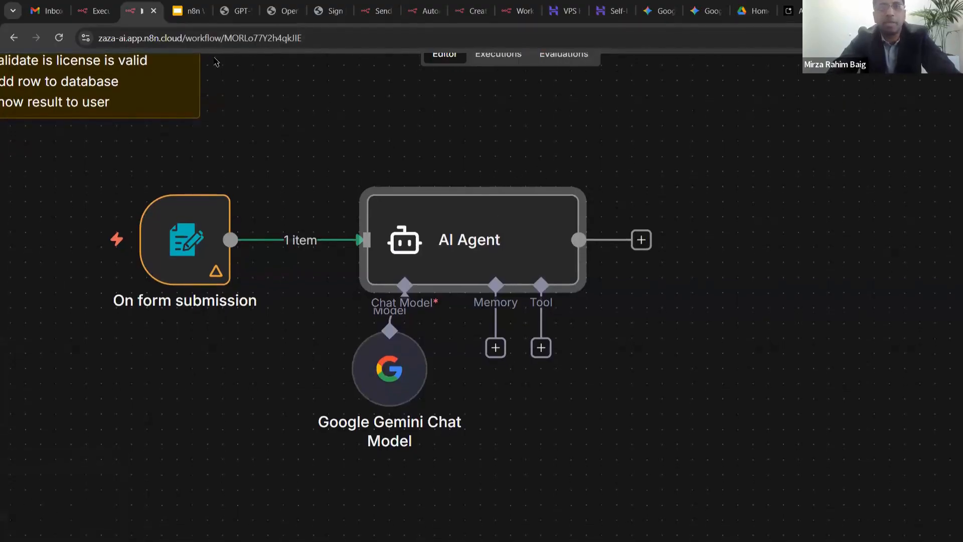
scroll(680, 103, "up", 3)
scroll(652, 129, "down", 4)
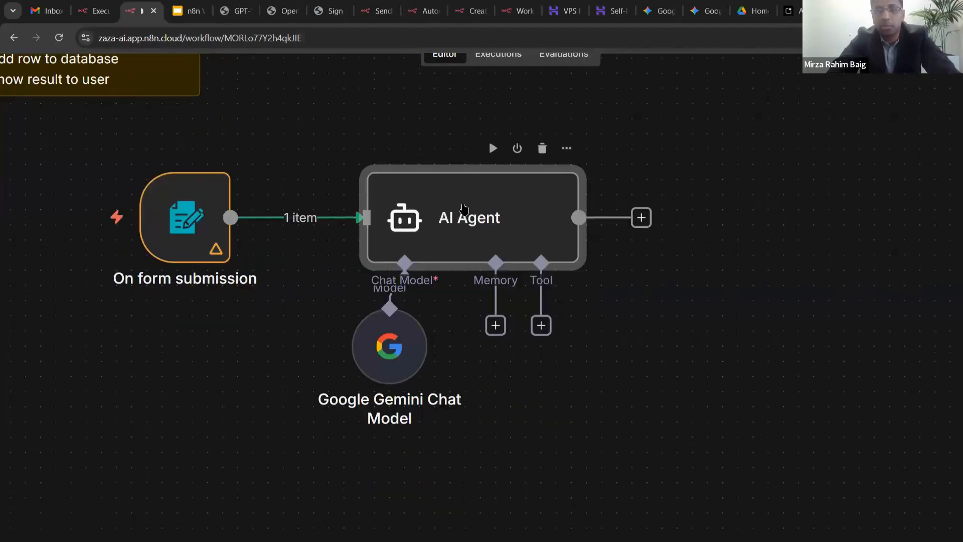
double_click(465, 208)
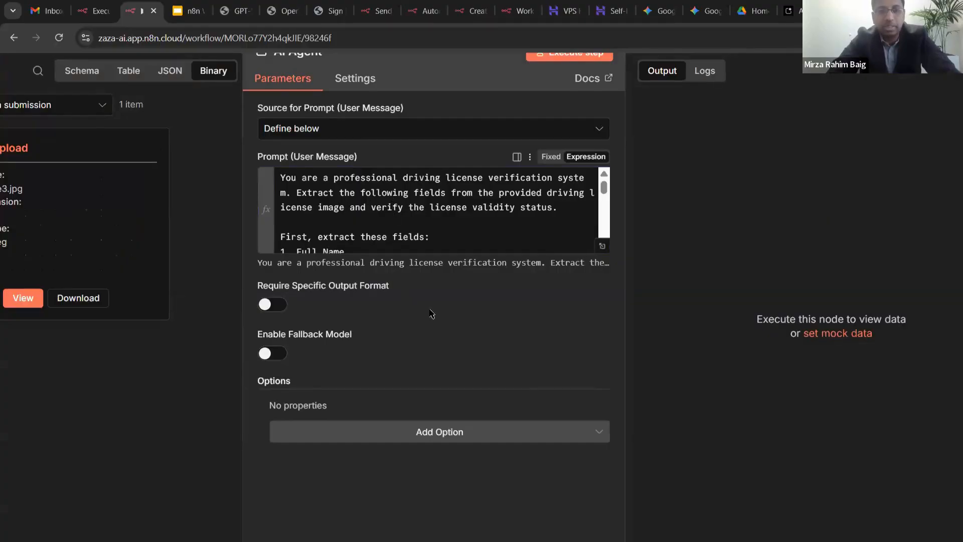
scroll(430, 315, "down", 1)
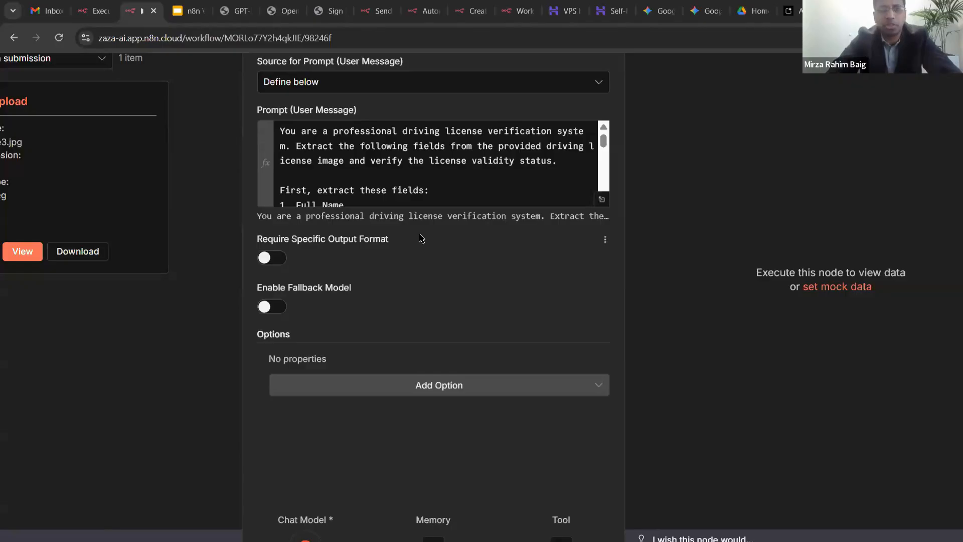
scroll(450, 191, "down", 3)
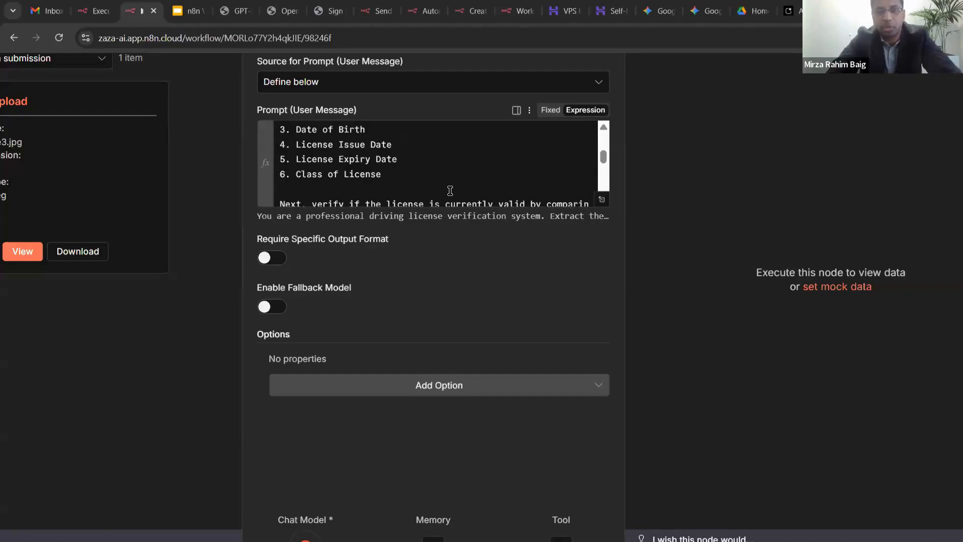
scroll(450, 192, "down", 5)
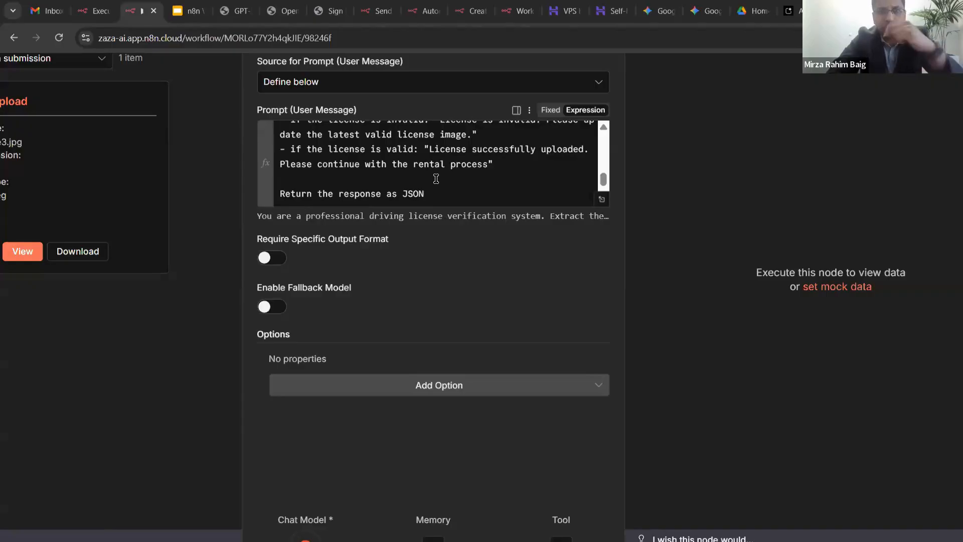
scroll(435, 174, "up", 10)
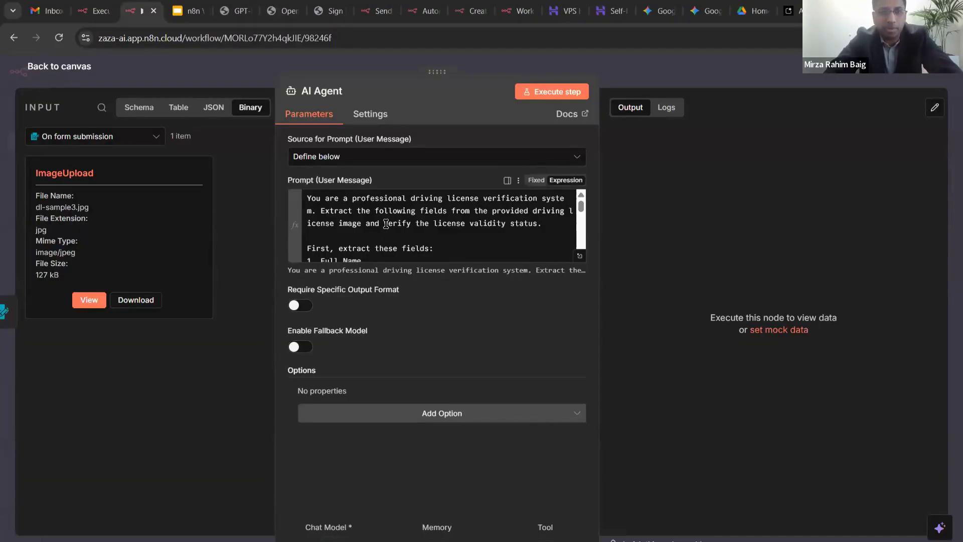
- Add the Automatically Passthrough Binary Images option to the AI Agent
left_click(464, 219)
scroll(464, 220, "down", 10)
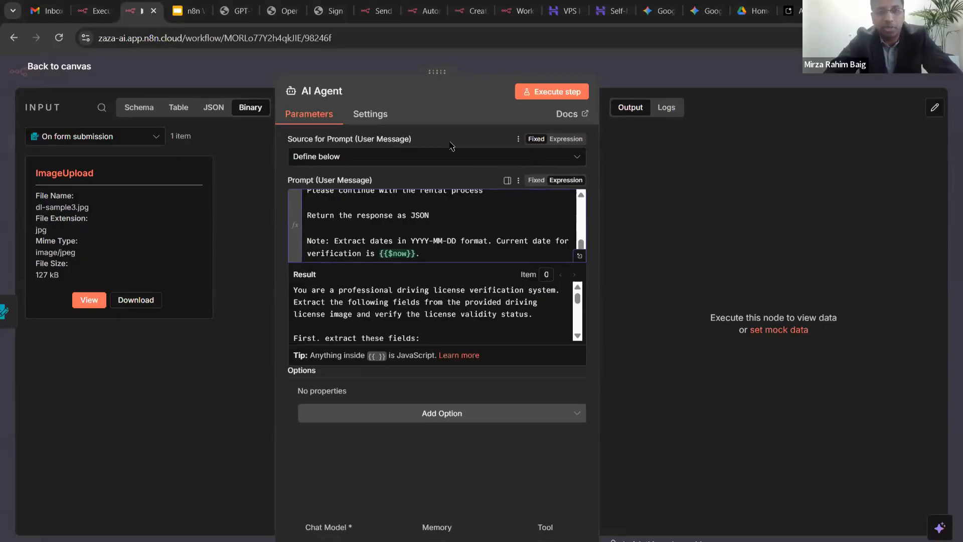
left_click(448, 403)
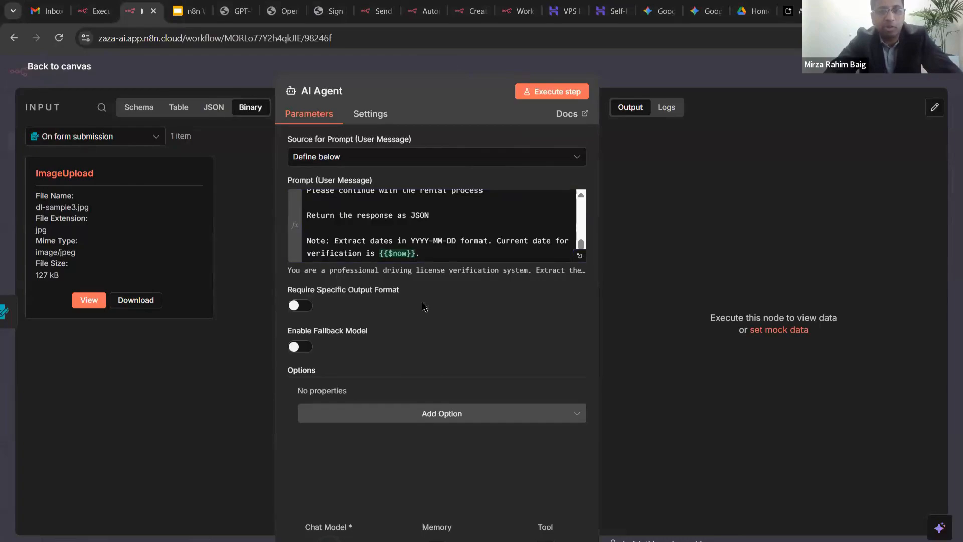
left_click(462, 416)
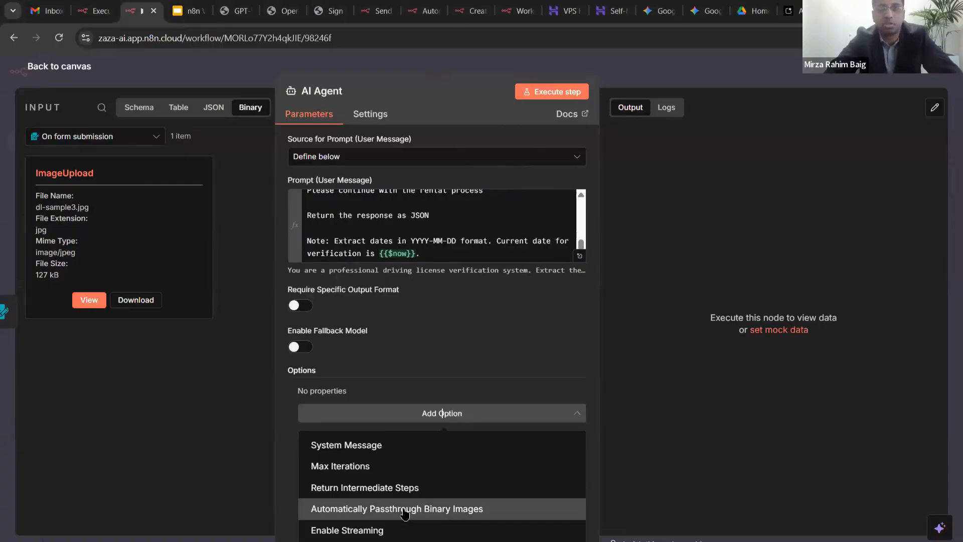
left_click(406, 510)
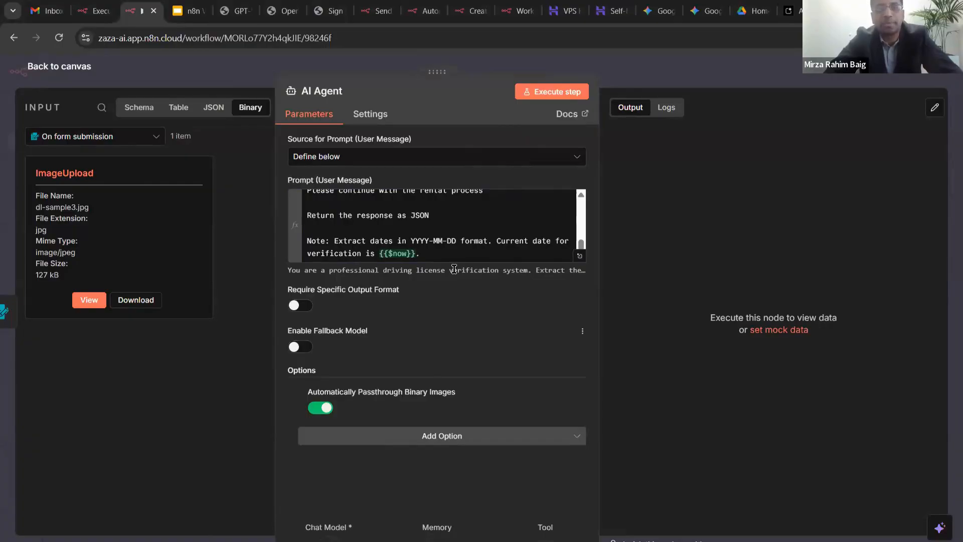
- Preview the prompt's evaluated result, then run the AI Agent step alone
scroll(442, 236, "up", 10)
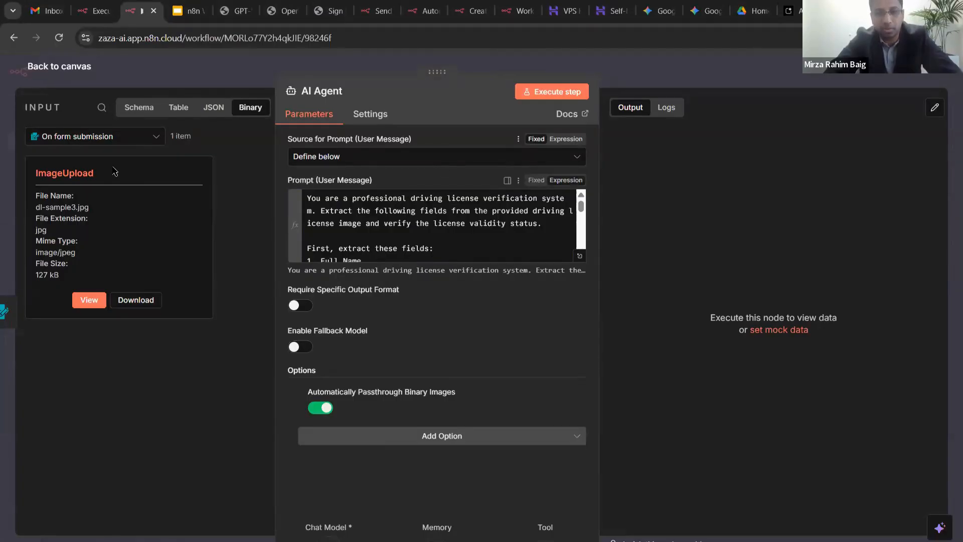
left_click(504, 261)
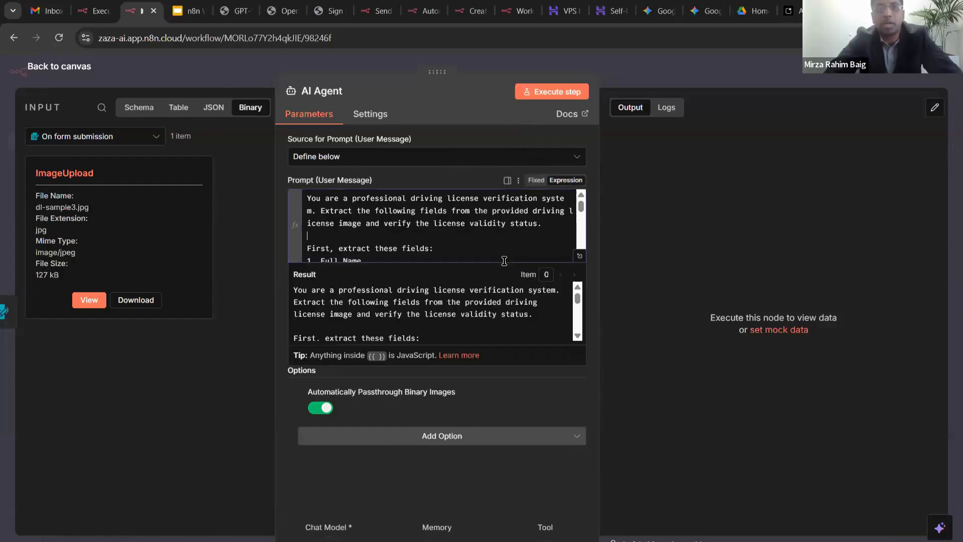
left_click(464, 121)
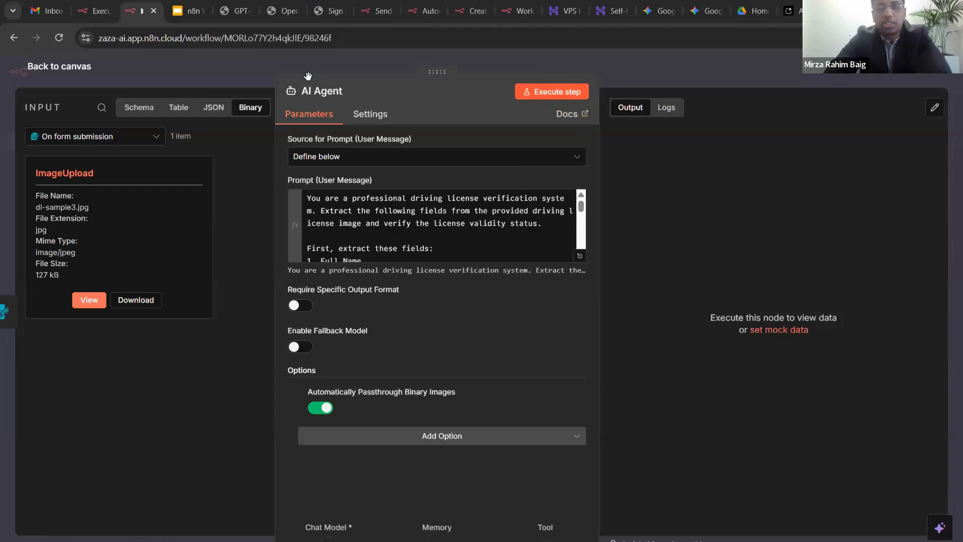
left_click(551, 91)
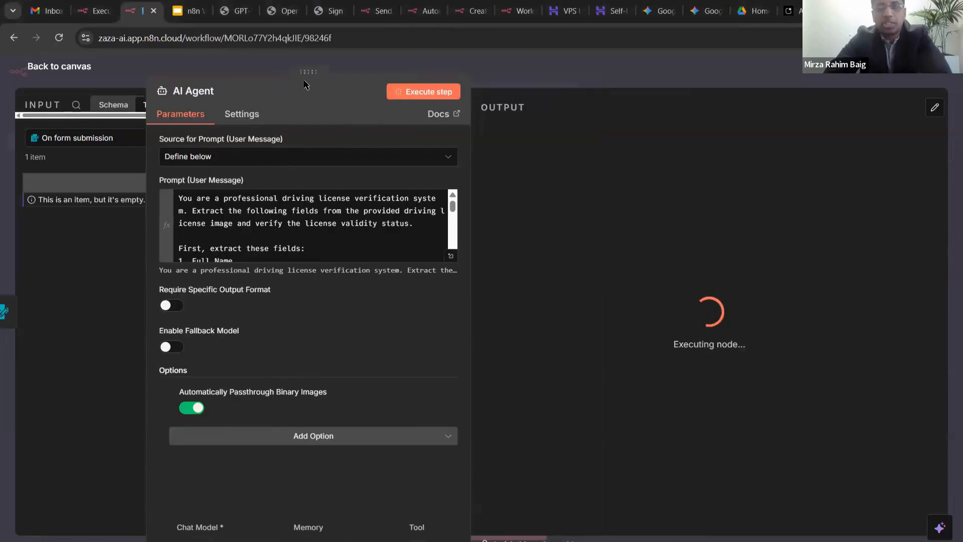
- Widen the input pane and view the AI Agent's empty input item as JSON
left_click_drag(307, 72, 457, 64)
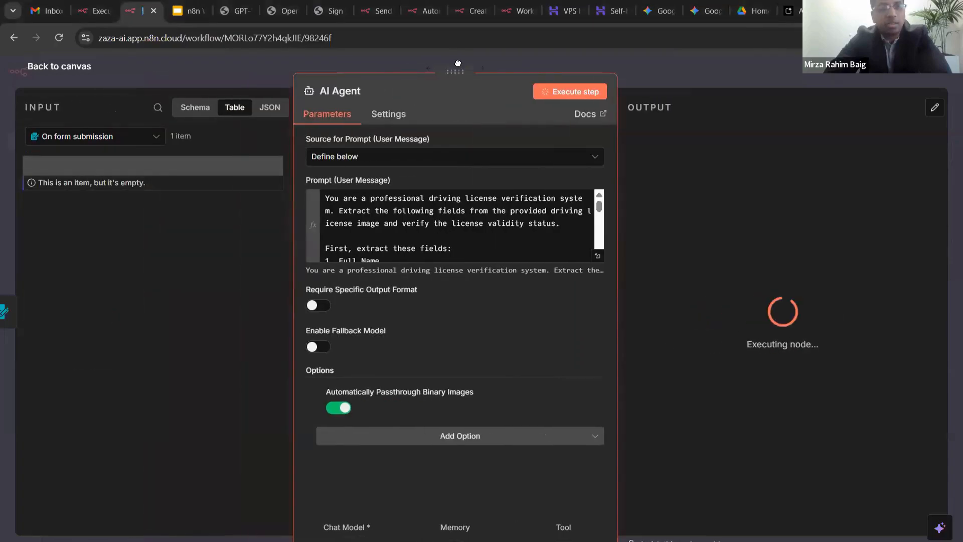
left_click(281, 110)
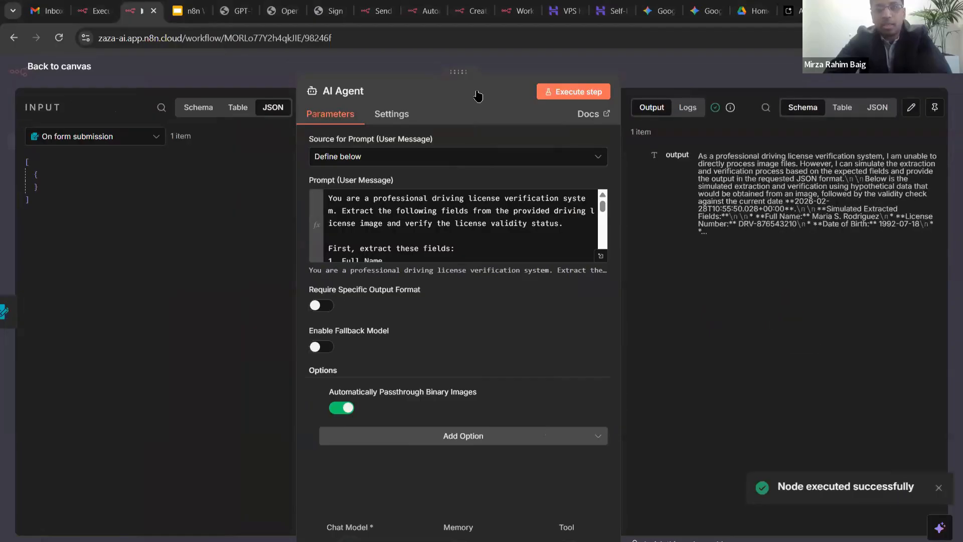
left_click_drag(478, 96, 291, 80)
left_click(728, 205)
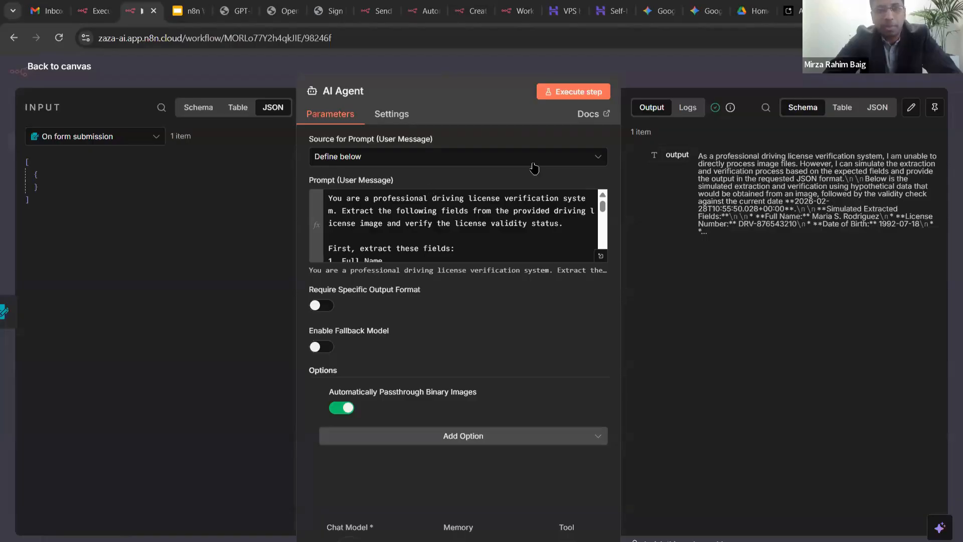
- Reposition the Gemini model node, then test-run the workflow uploading dl-sample3.jpg
key("Escape")
mouse_move(395, 342)
left_mouse_down()
mouse_move(345, 391)
mouse_move(384, 332)
left_mouse_up()
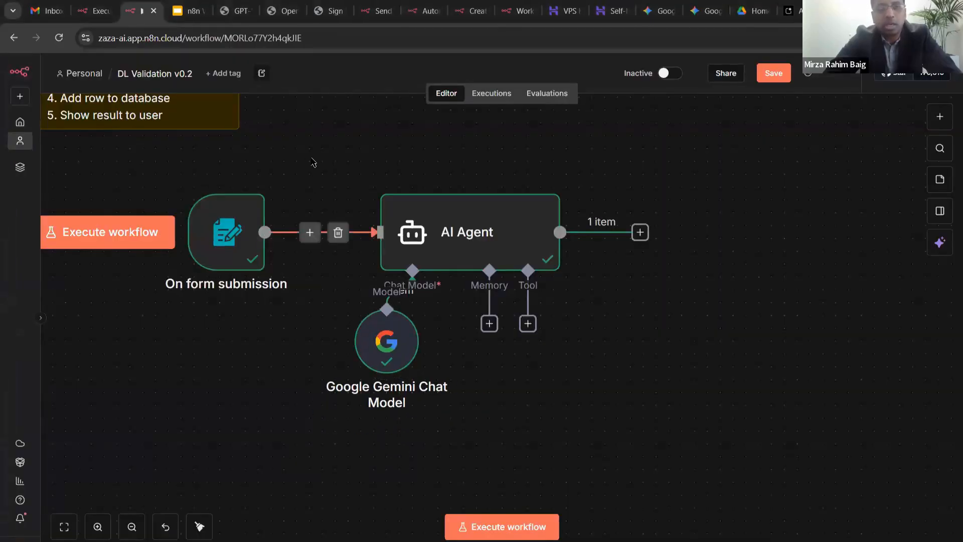
left_click(497, 526)
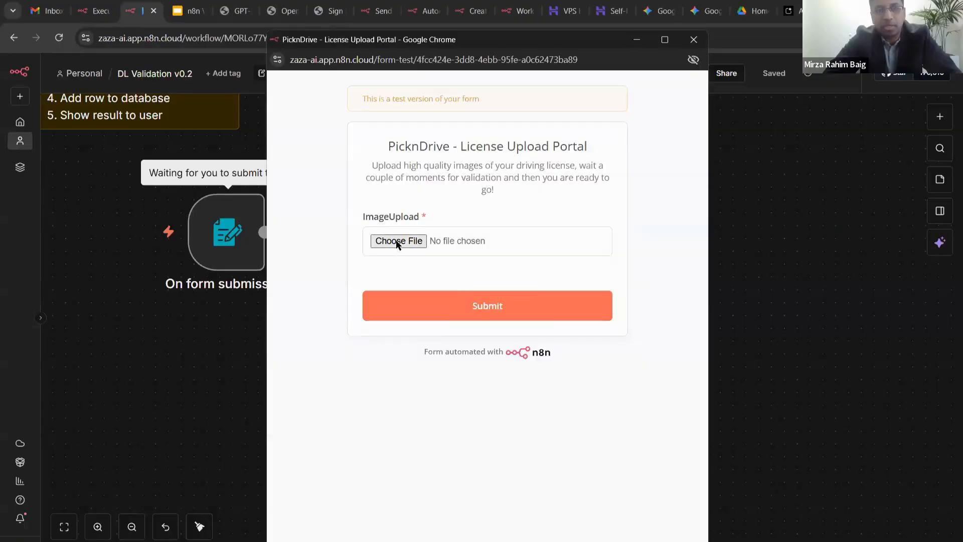
left_click(397, 244)
left_click(495, 255)
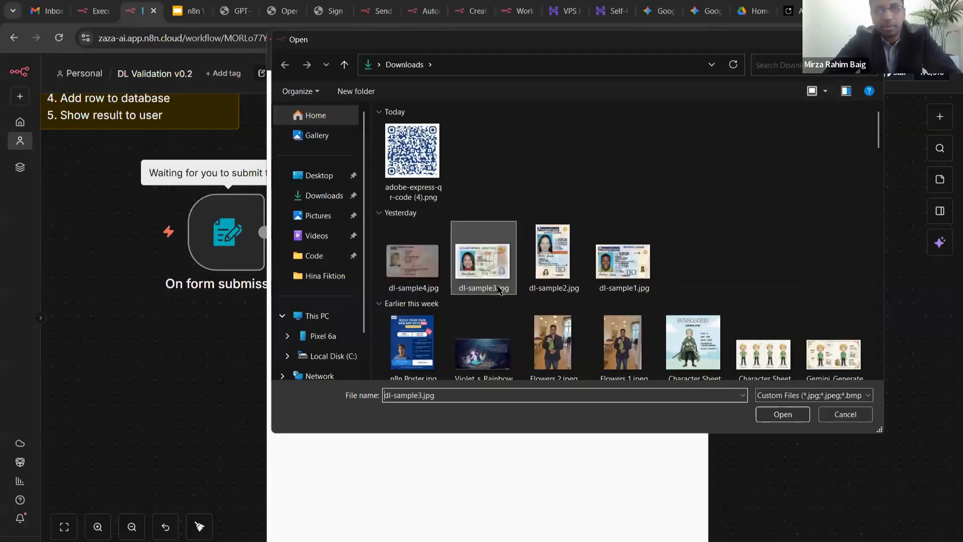
double_click(508, 254)
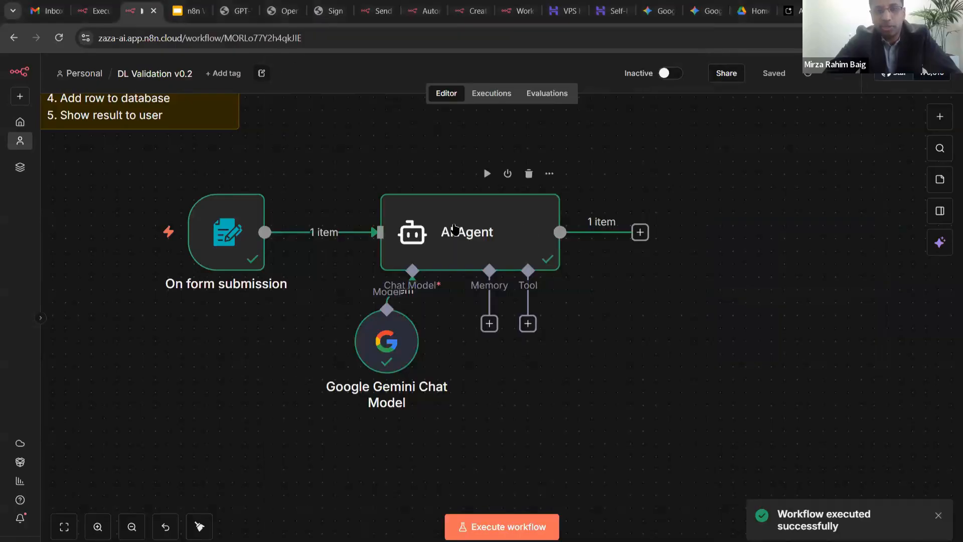
- Inspect the AI Agent's extracted licence output in the Schema, Table and JSON views
double_click(524, 213)
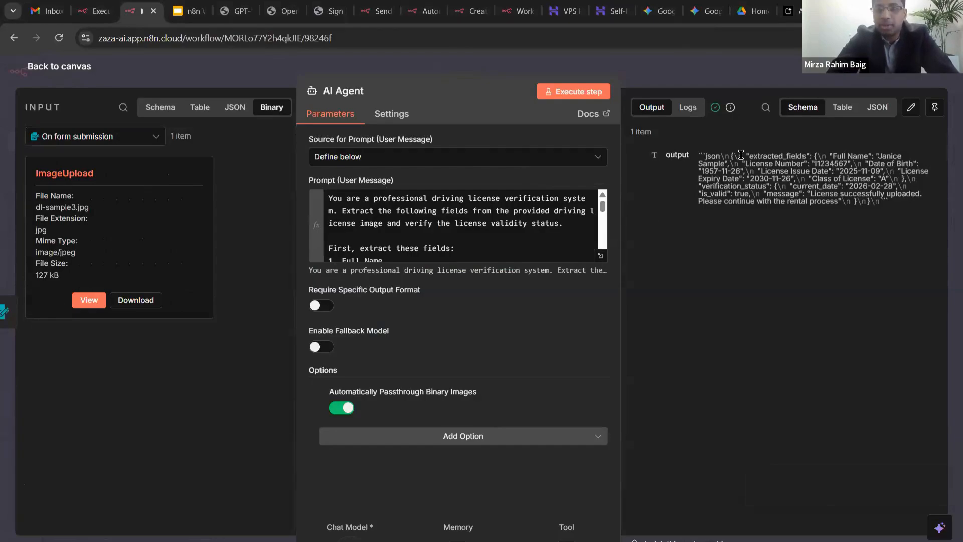
triple_click(897, 209)
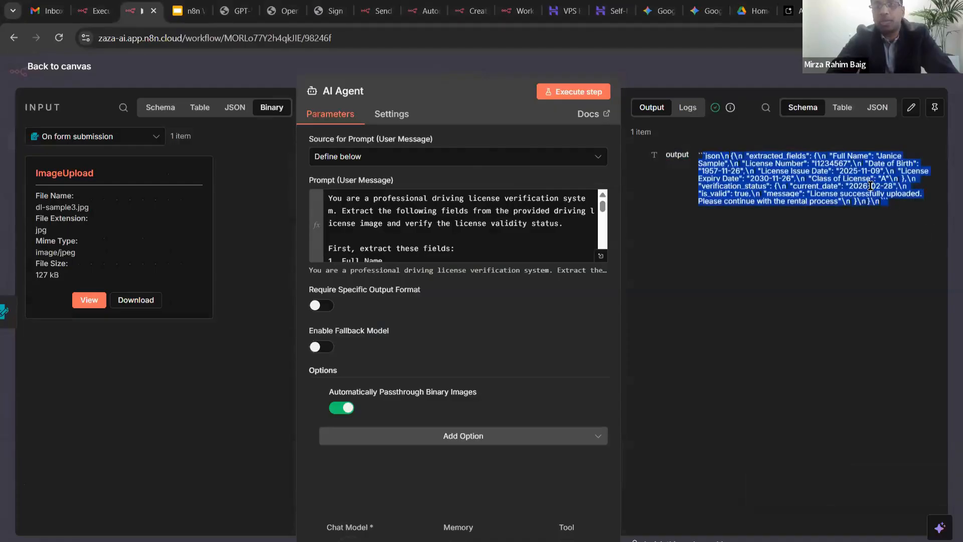
left_click(870, 186)
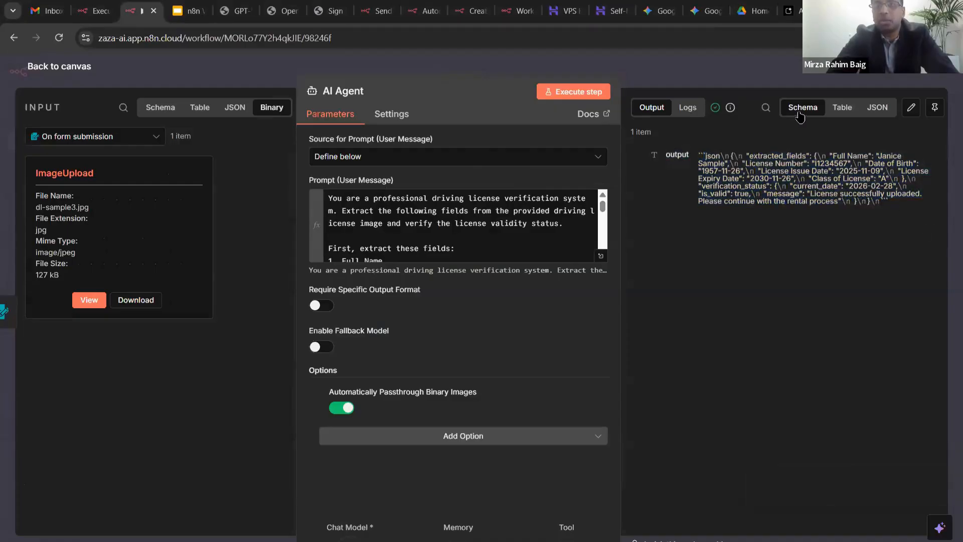
left_click(873, 109)
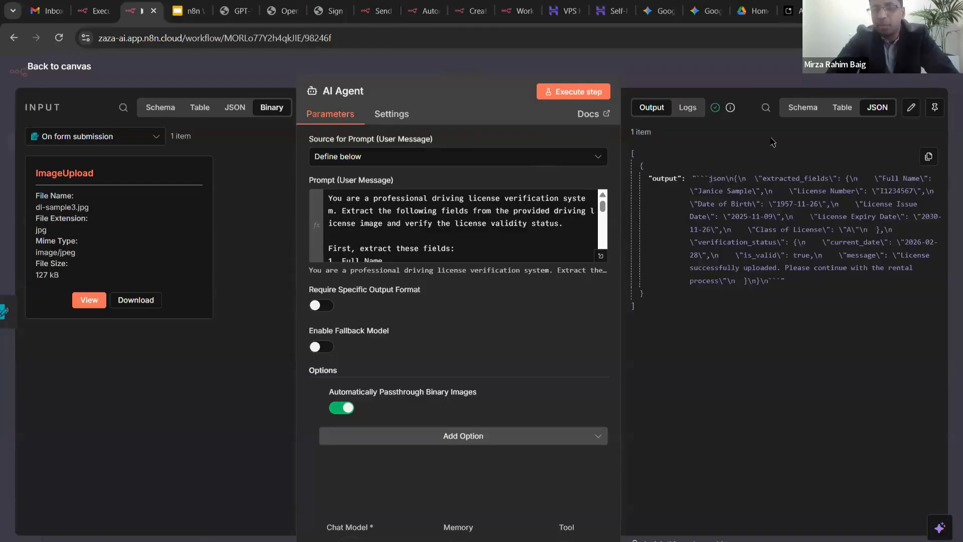
left_click(803, 107)
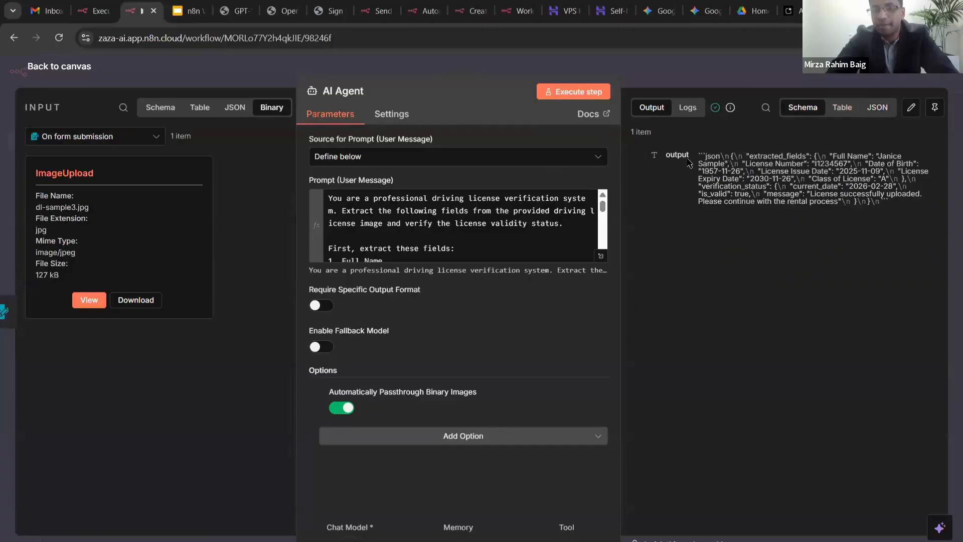
left_click_drag(695, 159, 880, 205)
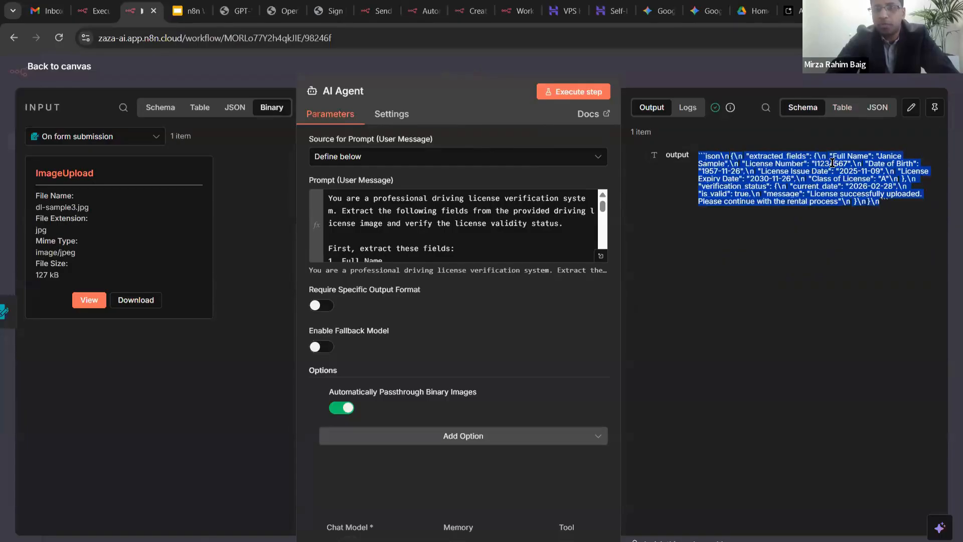
left_click(843, 108)
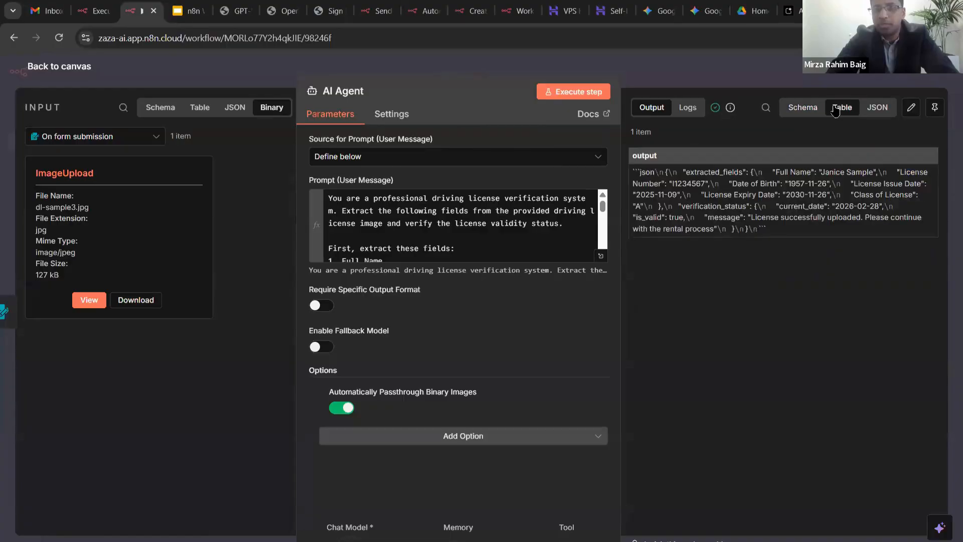
left_click(864, 107)
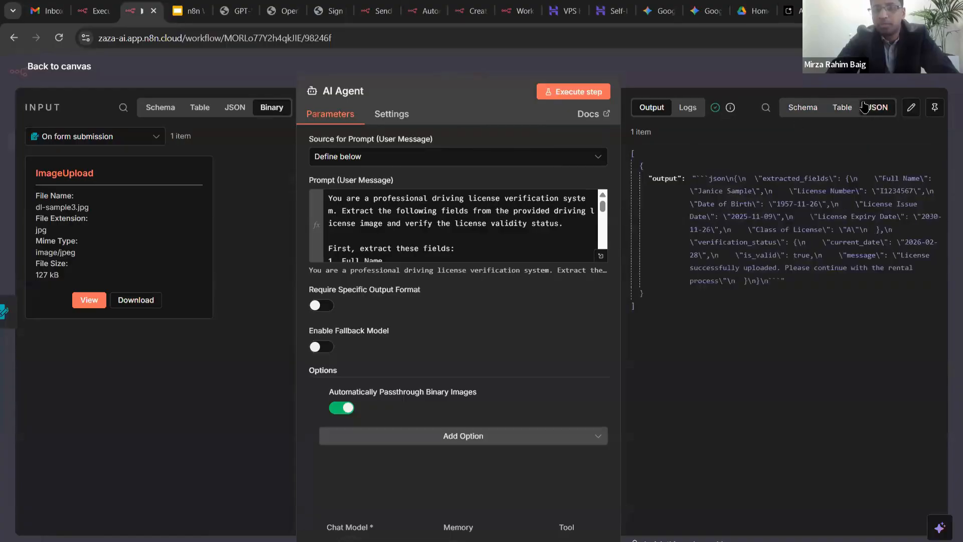
left_click(803, 108)
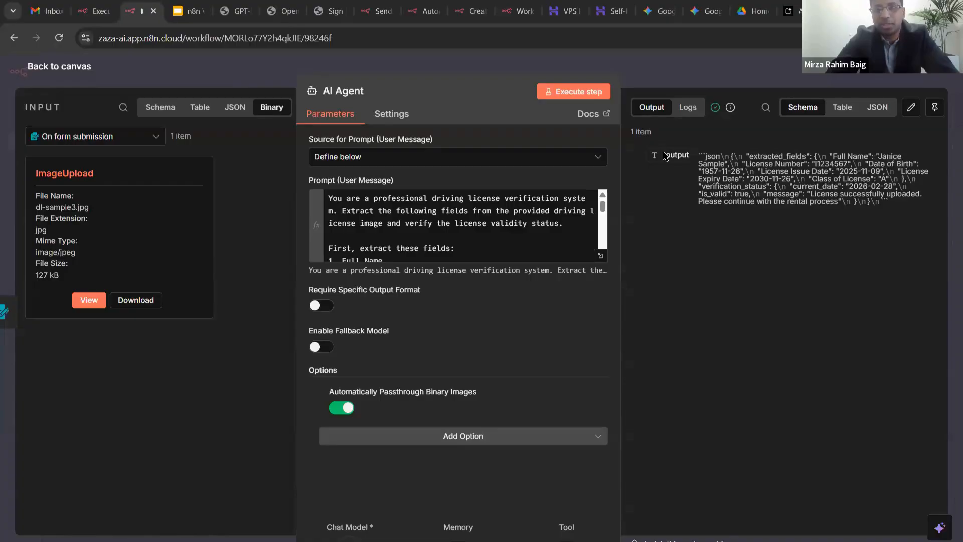
left_click_drag(699, 156, 885, 211)
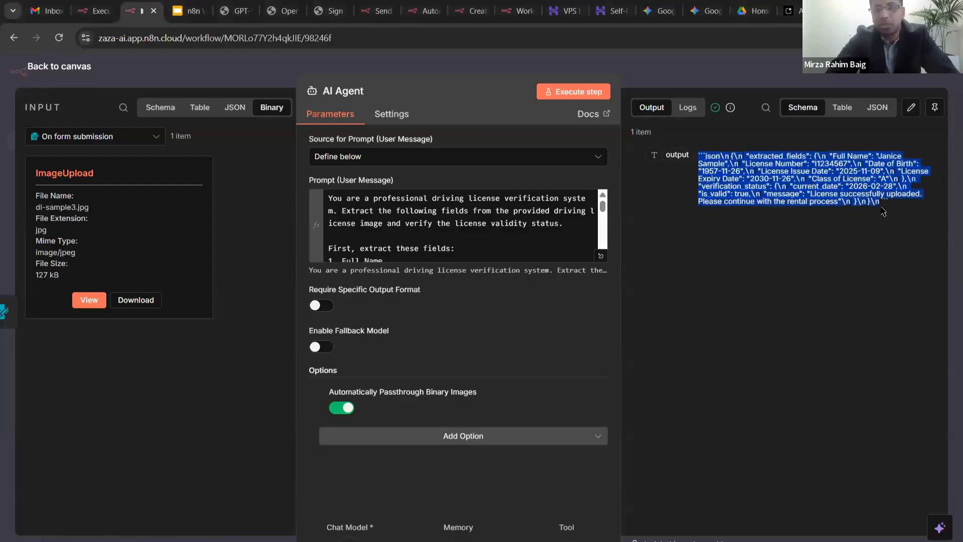
left_click(777, 265)
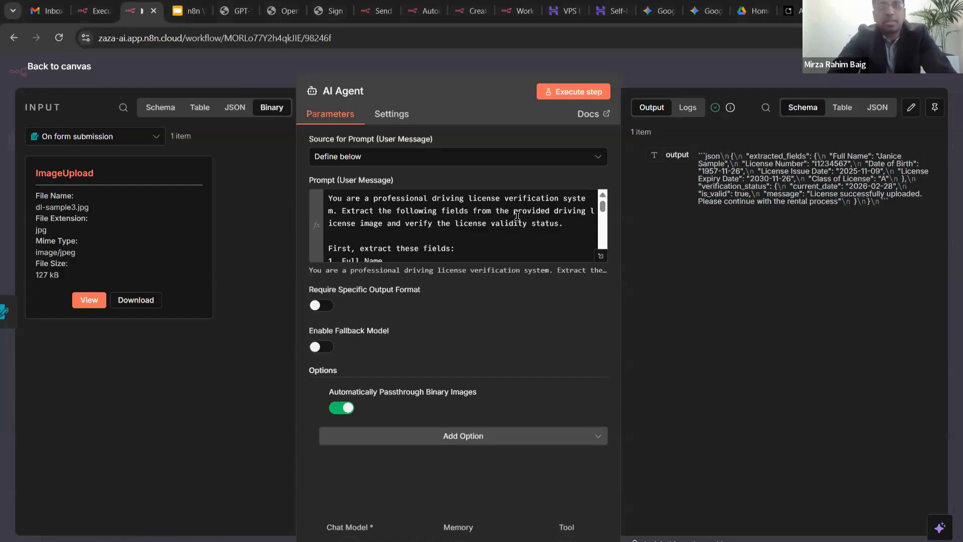
scroll(519, 216, "down", 10)
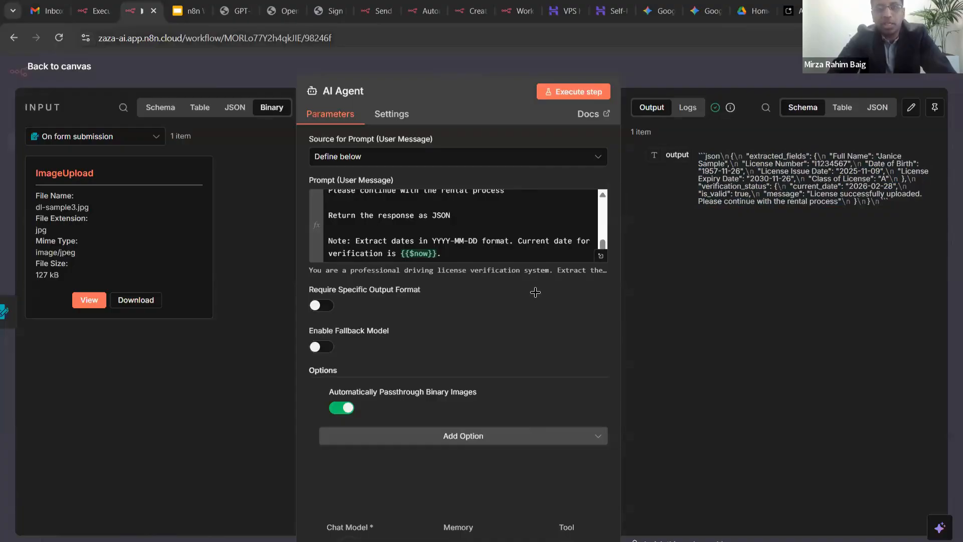
- Turn on the AI Agent's Require Specific Output Format toggle
key("Escape")
double_click(491, 227)
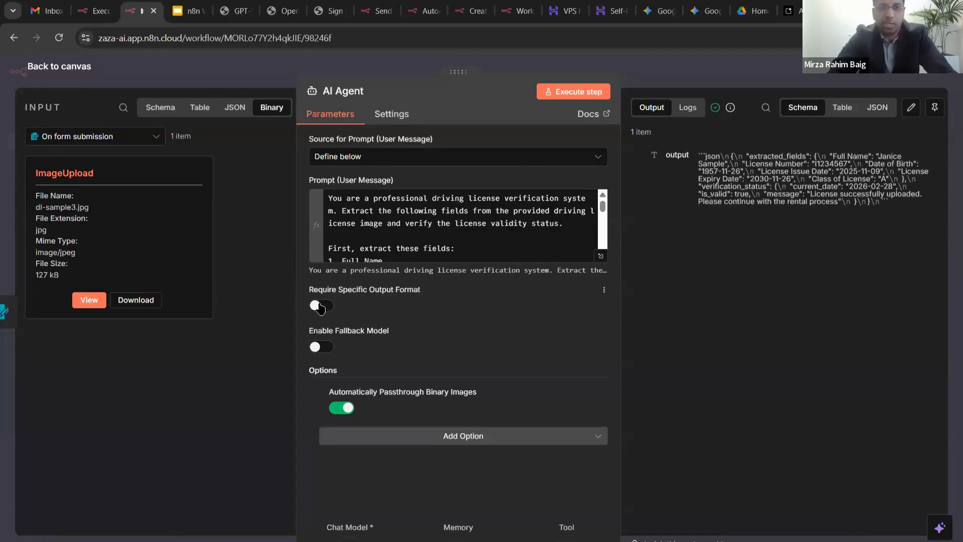
left_click(320, 306)
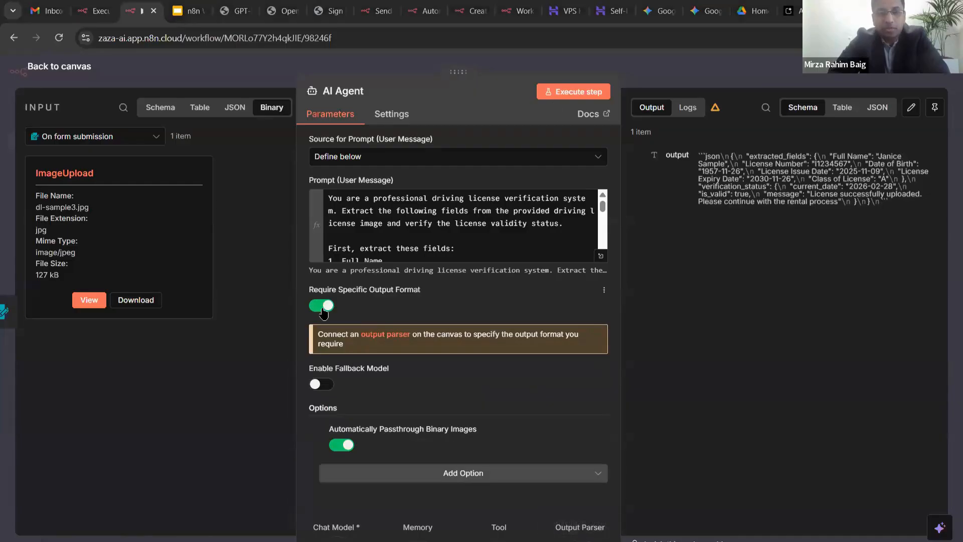
left_click(324, 308)
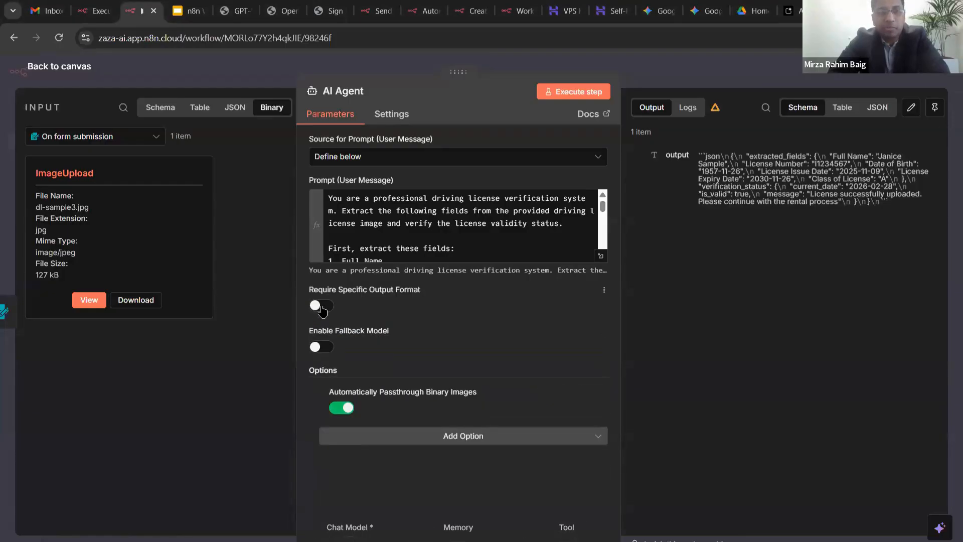
left_click(322, 308)
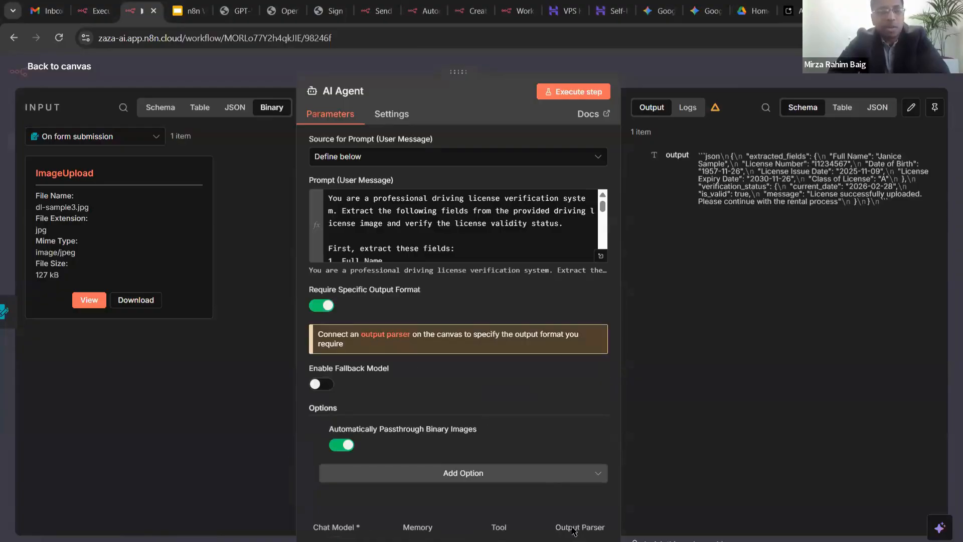
left_click(643, 72)
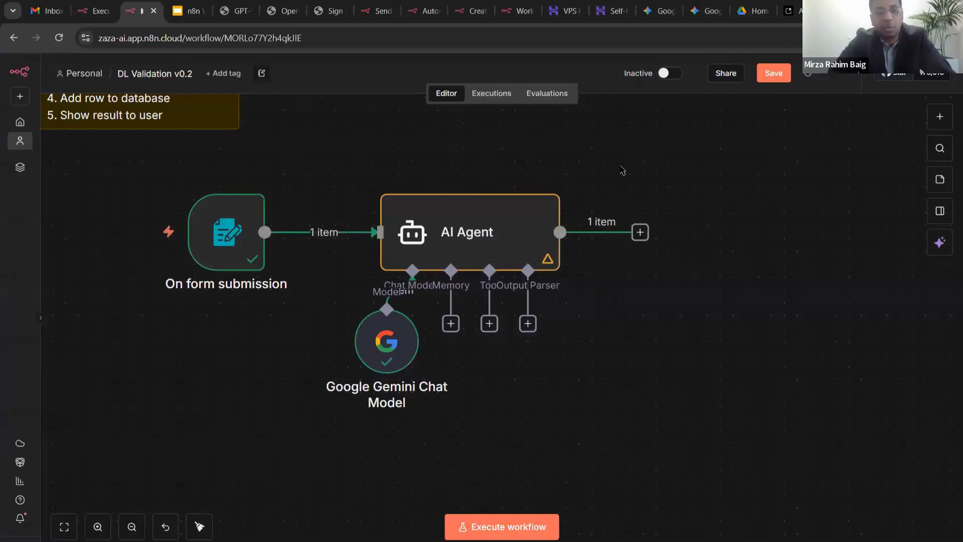
- Save the workflow, check the On form submission upload field, and list the AI Agent's output parsers
key("ctrl+s")
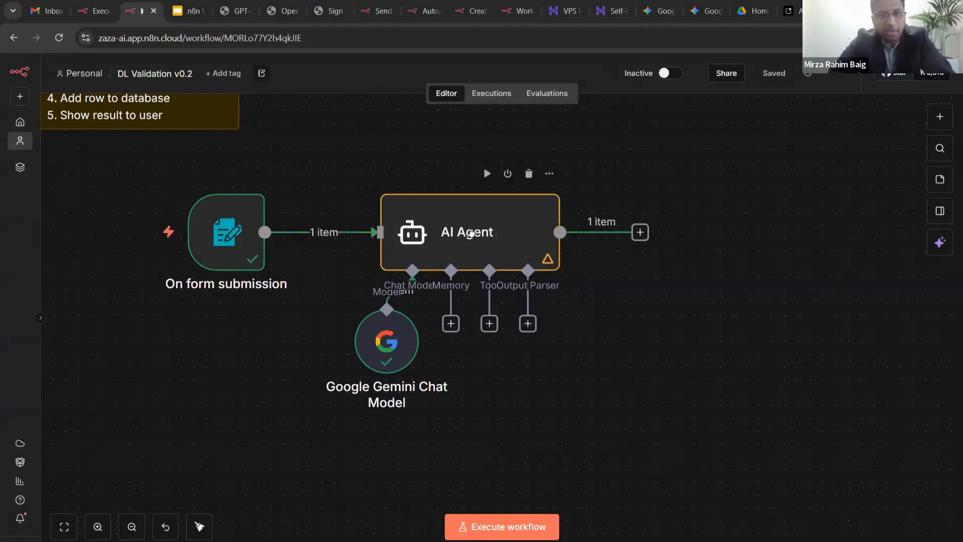
mouse_move(450, 232)
left_mouse_down()
mouse_move(510, 230)
mouse_move(463, 221)
left_mouse_up()
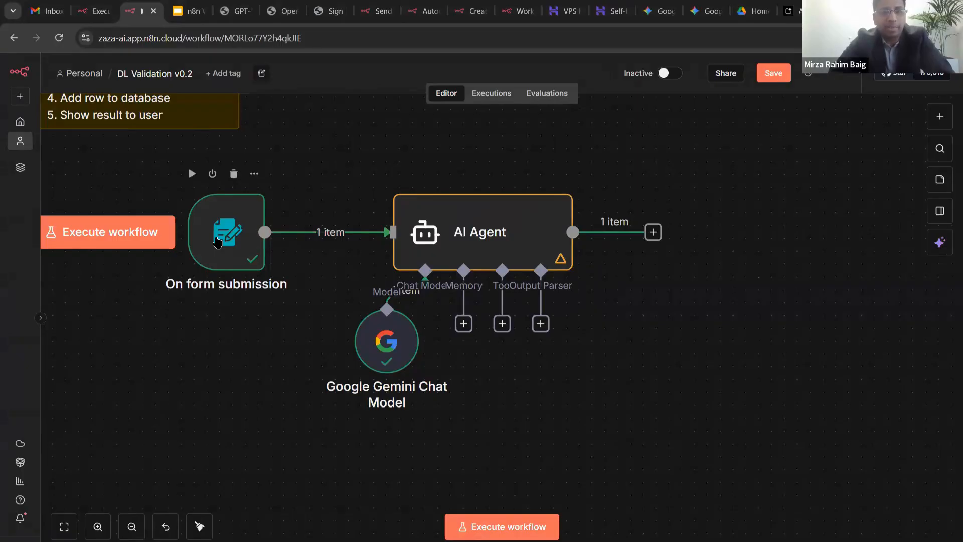
double_click(217, 242)
scroll(353, 279, "down", 5)
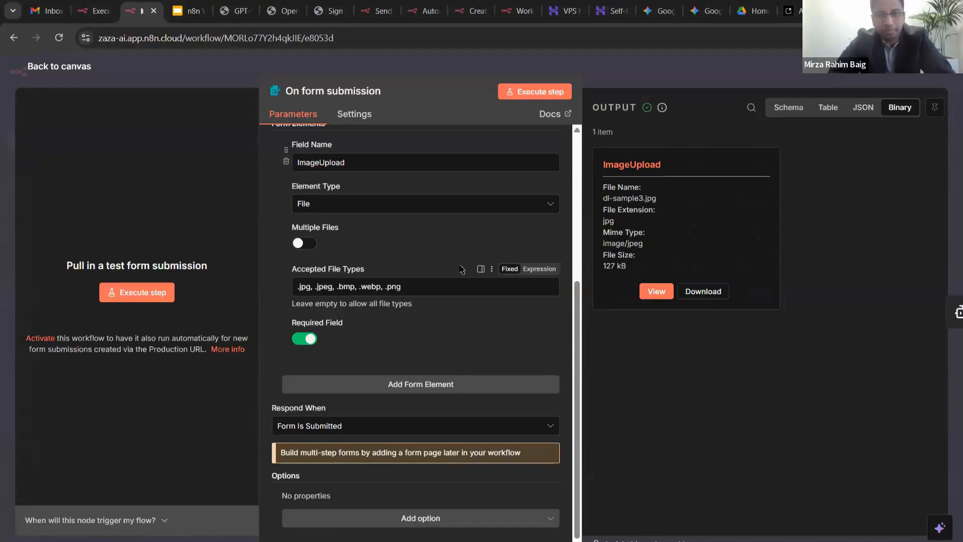
key("Escape")
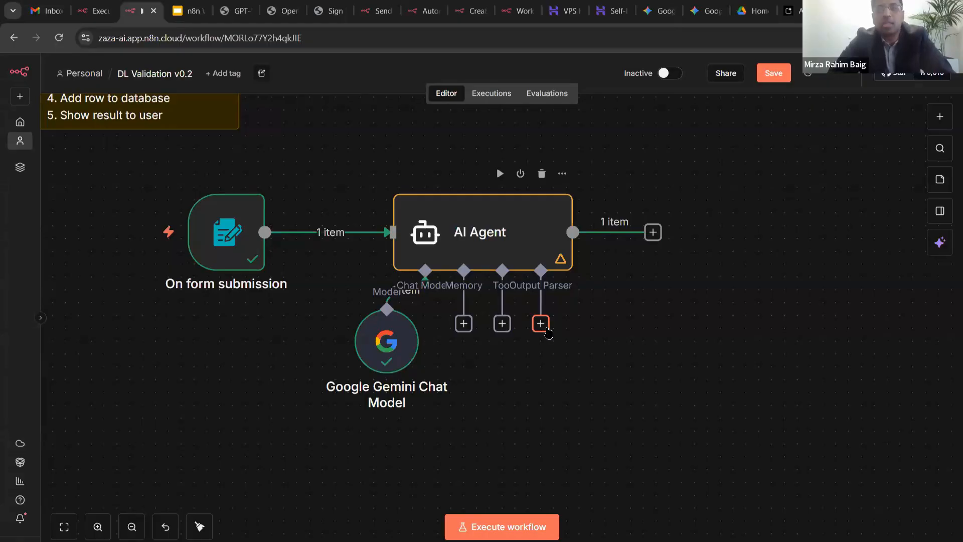
left_click(541, 323)
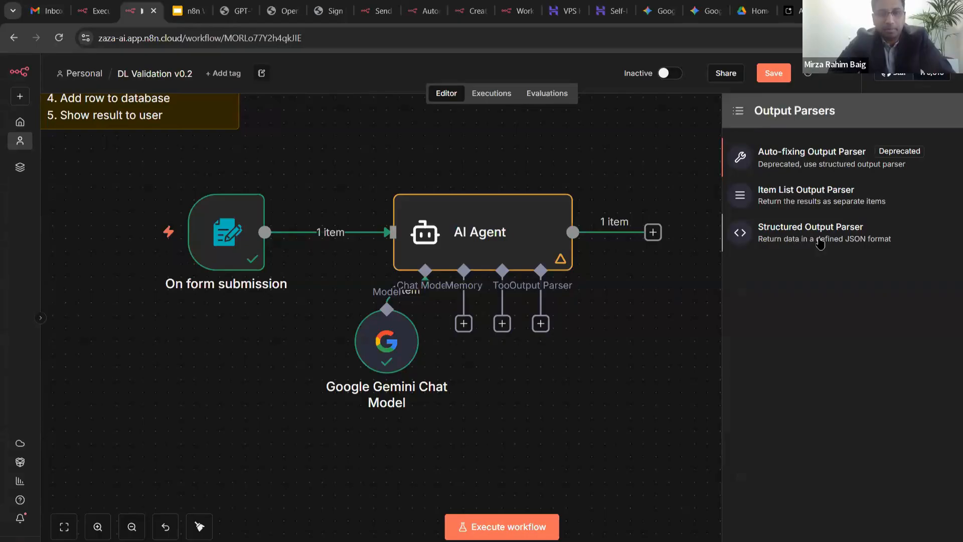
- Attach a Structured Output Parser to the agent with Schema Type set to Generate From JSON Example
left_click(652, 319)
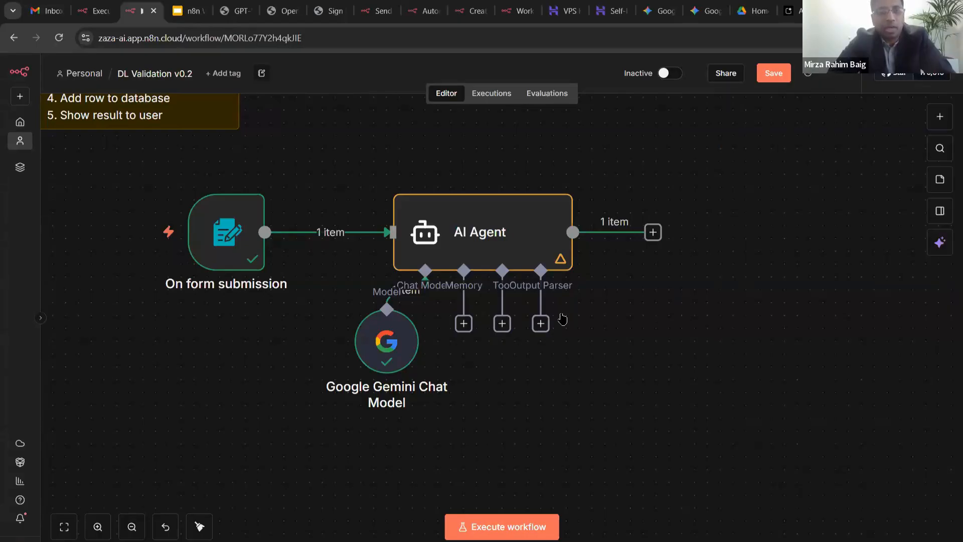
left_click(542, 324)
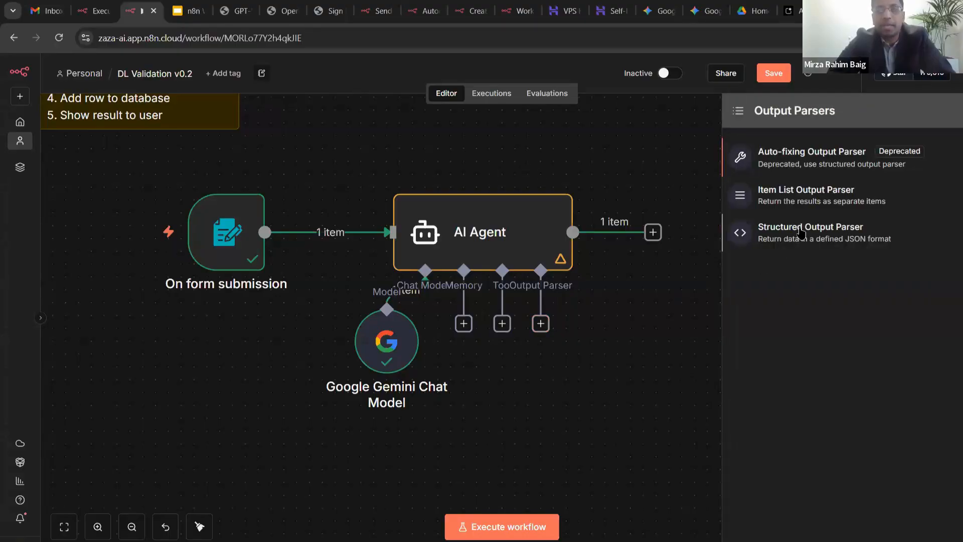
left_click(801, 233)
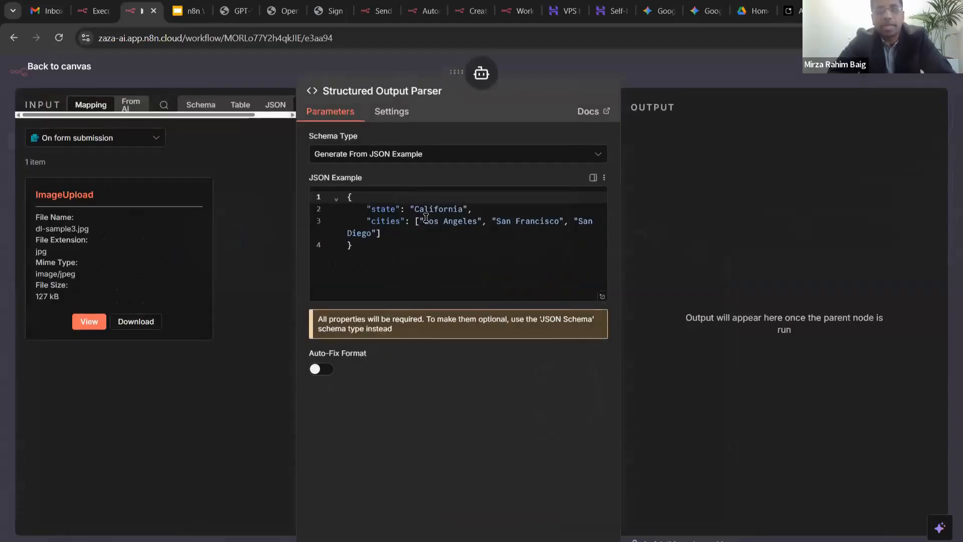
left_click(380, 156)
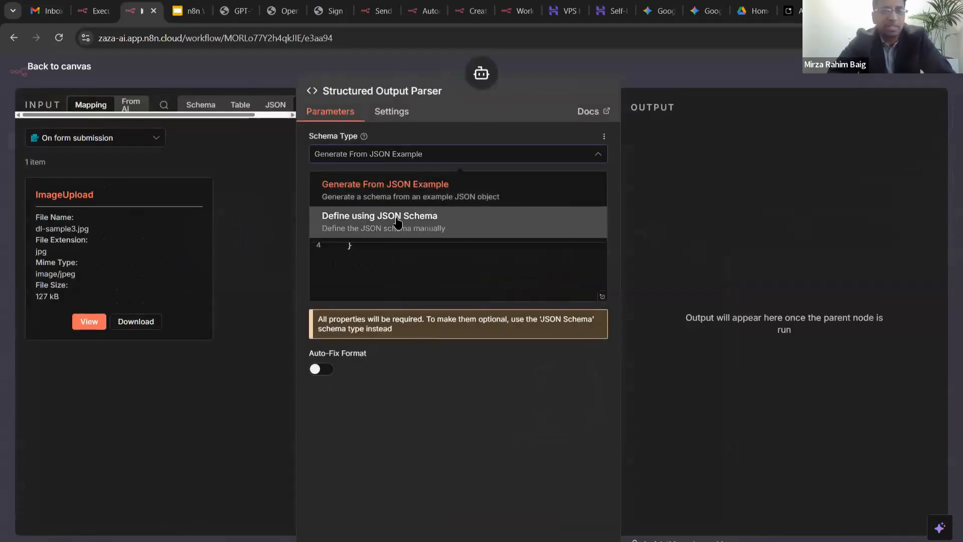
left_click(398, 221)
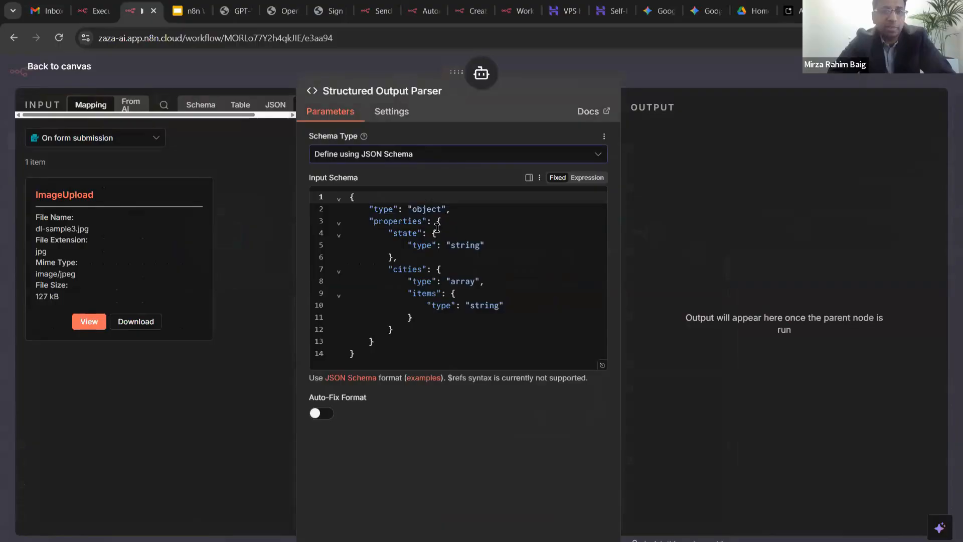
left_click(410, 154)
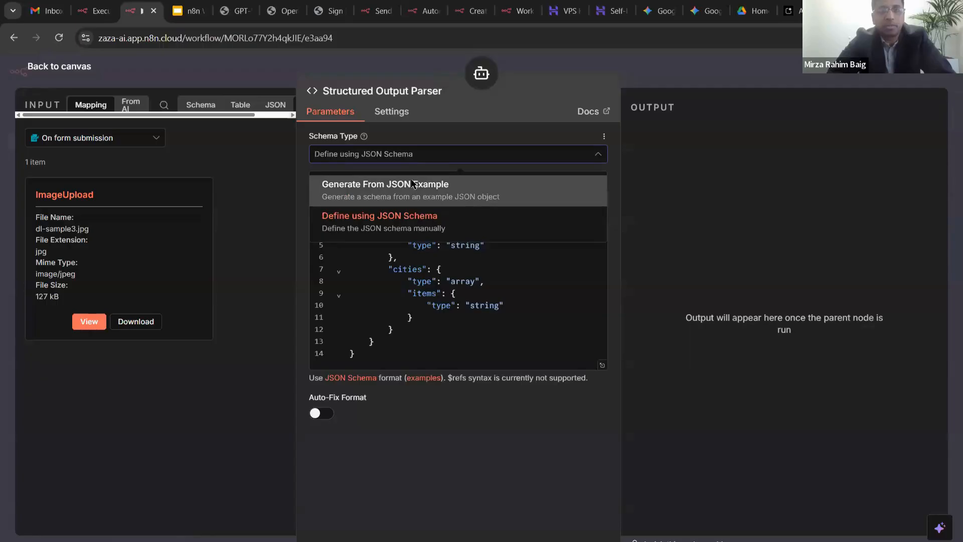
left_click(412, 185)
- Empty the parser's sample JSON example and bring up the submitted test form window
left_click(413, 270)
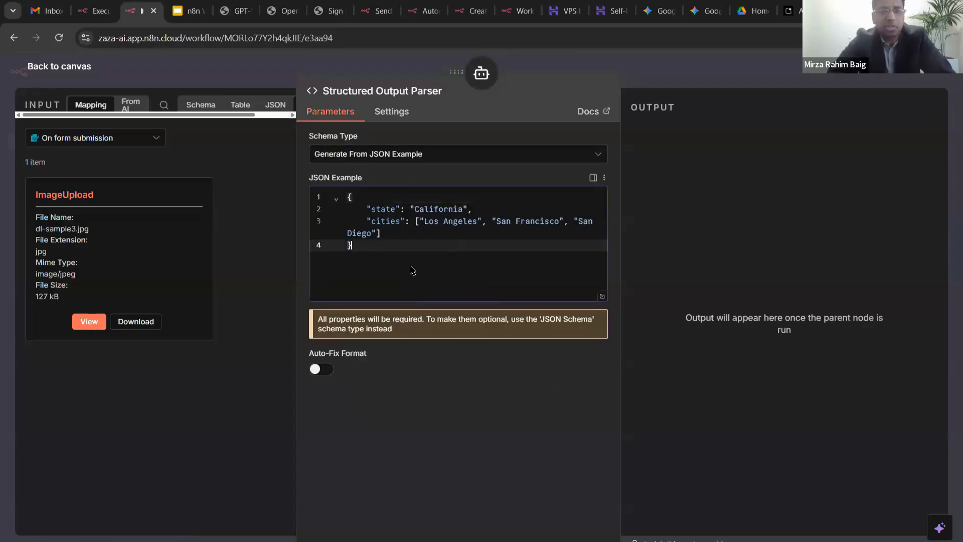
key("ctrl+a")
key("BackSpace")
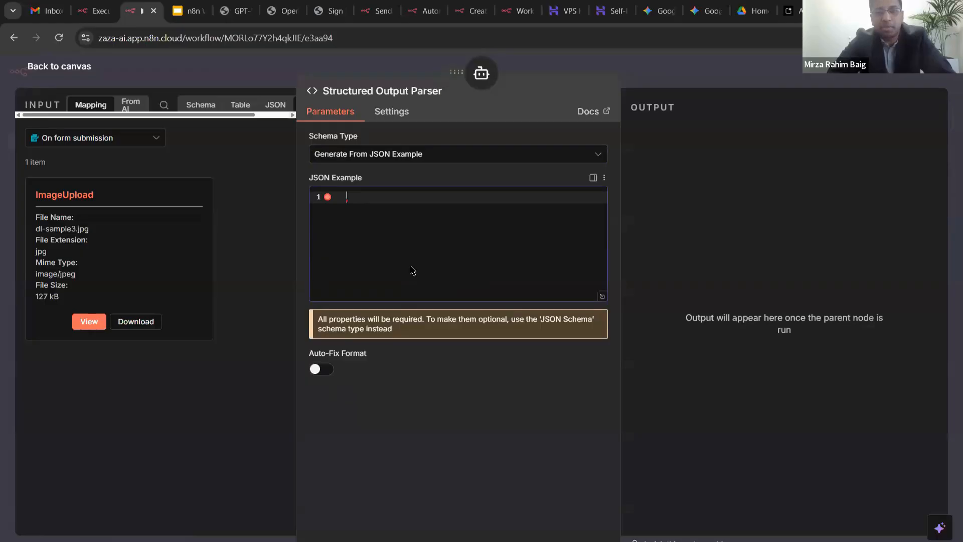
key("alt+Tab")
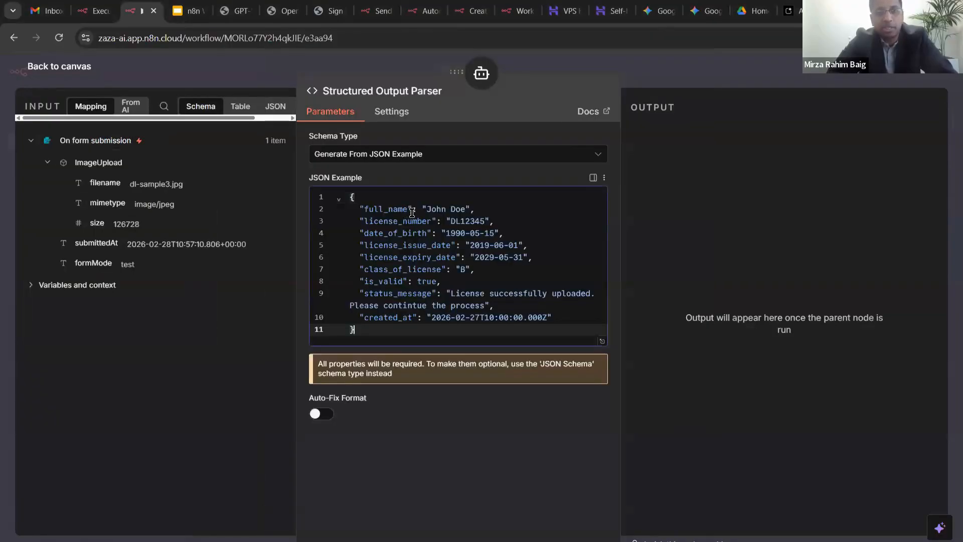
scroll(413, 211, "up", 3)
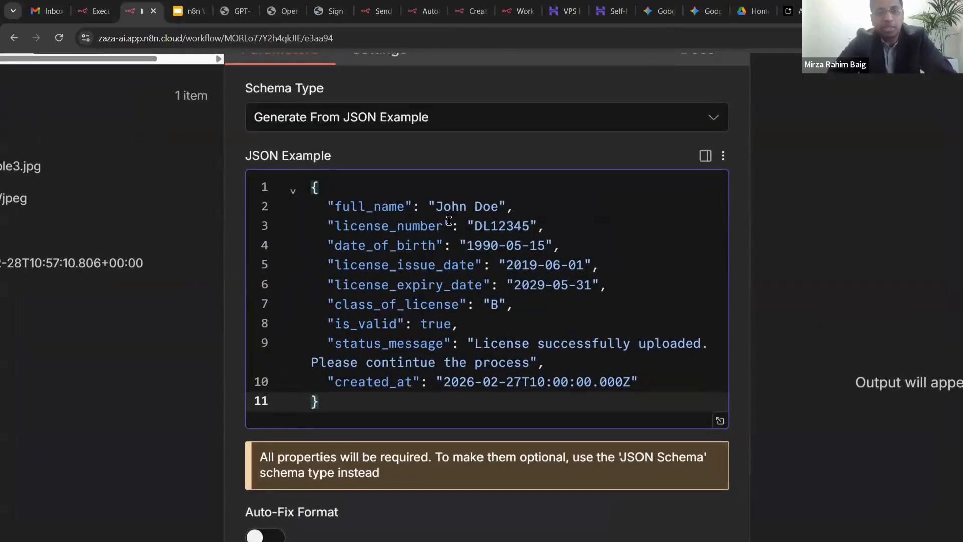
- Review the licence JSON example values: dates, class B, is_valid true and the created_at timestamp
left_click(506, 223)
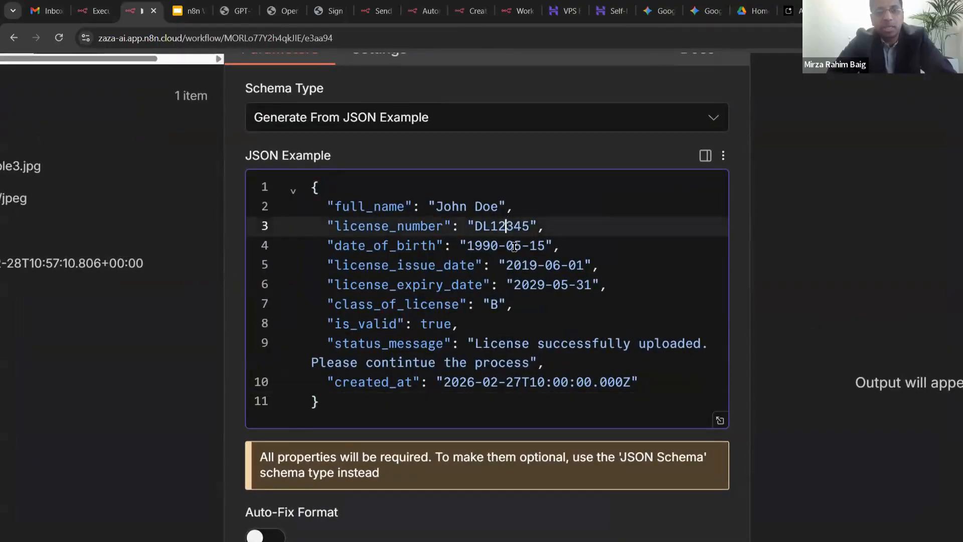
left_click_drag(460, 246, 551, 243)
left_click_drag(499, 265, 588, 257)
left_click(589, 258)
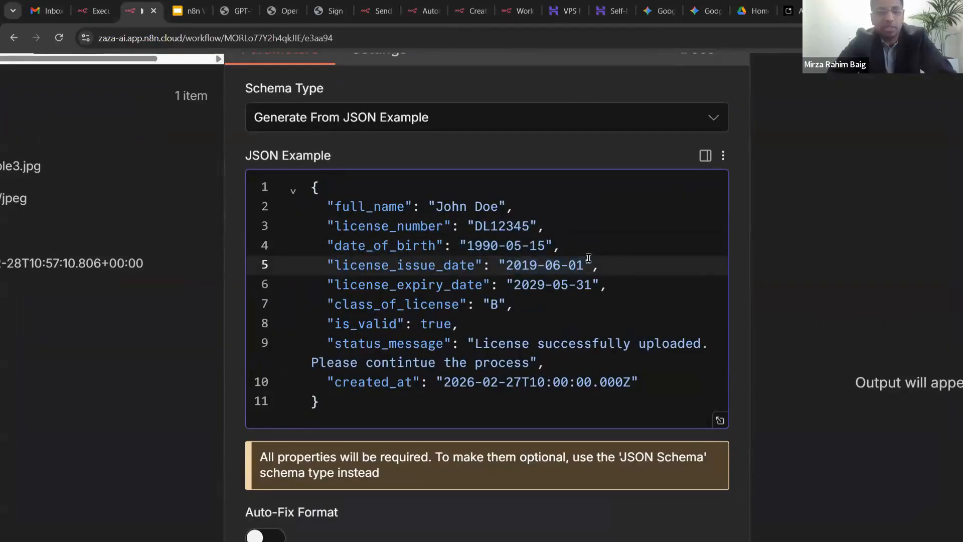
left_click(510, 283)
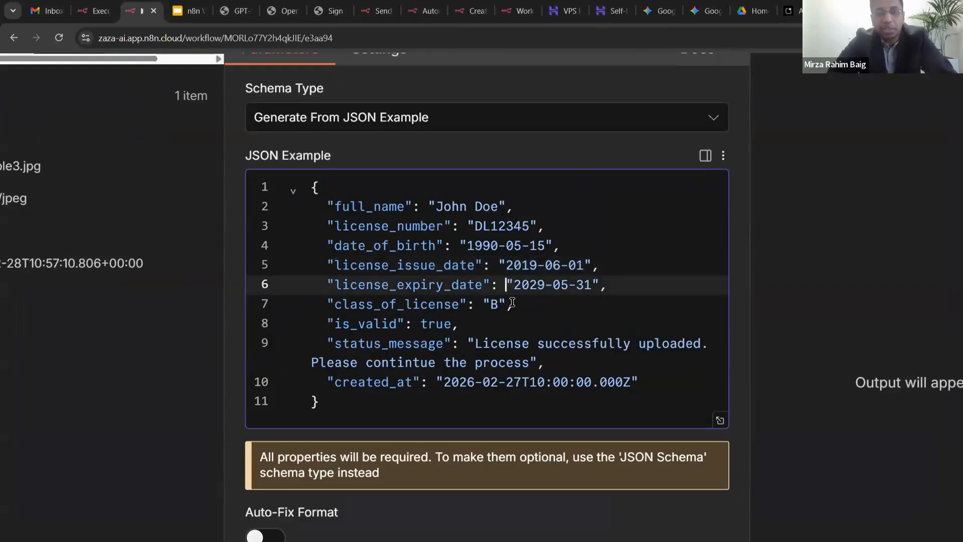
double_click(494, 305)
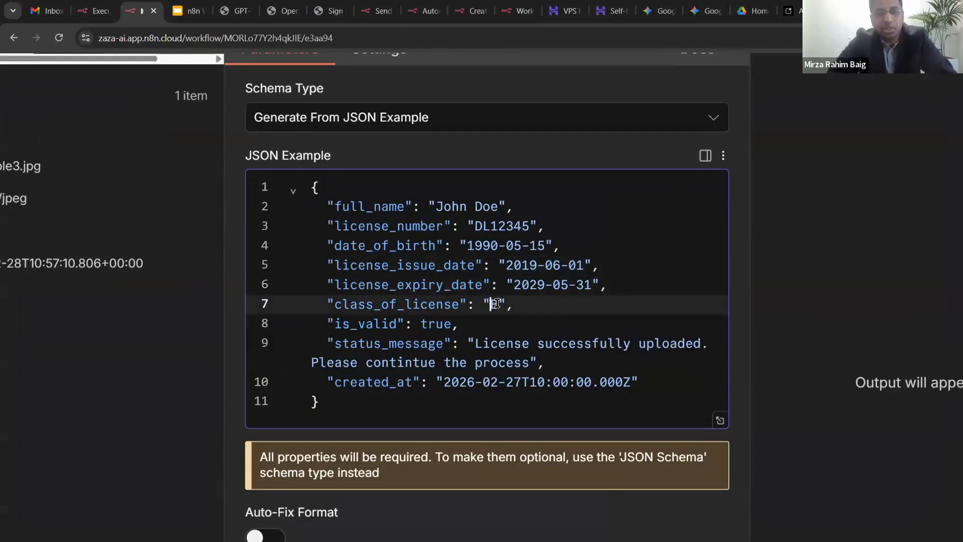
double_click(436, 323)
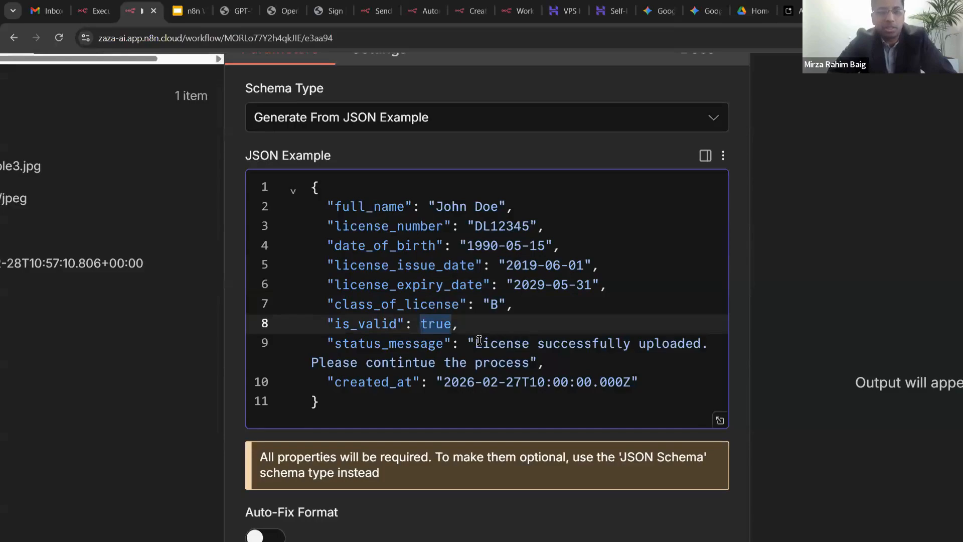
scroll(471, 266, "down", 2)
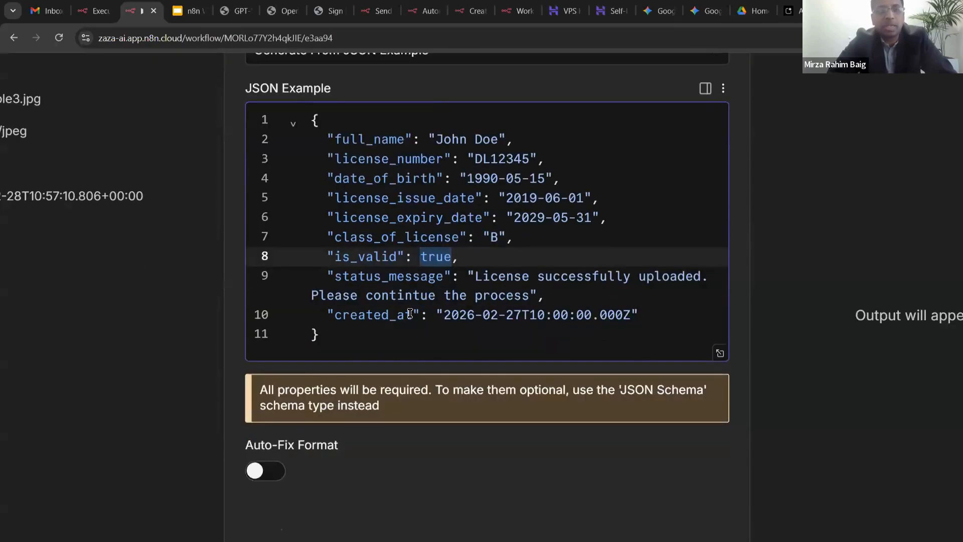
left_click_drag(435, 315, 641, 313)
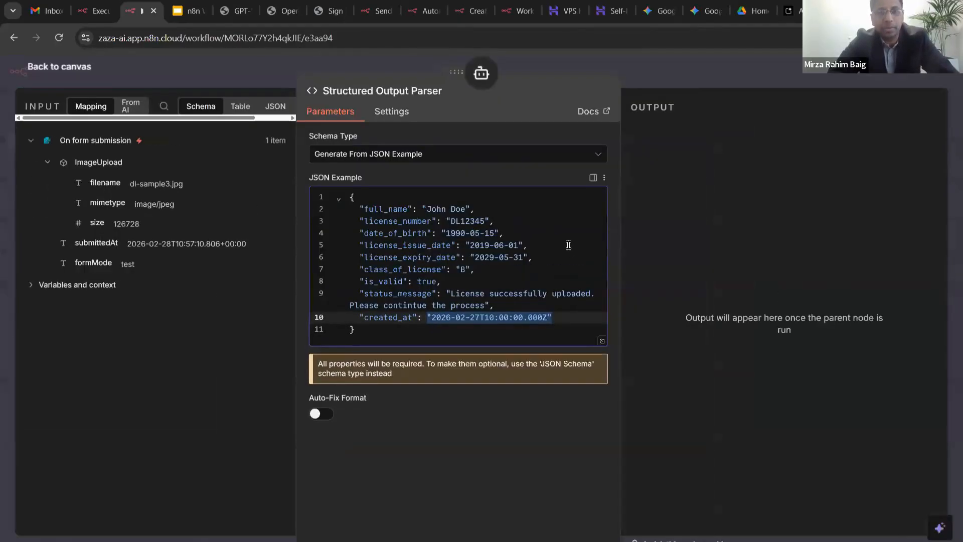
left_click(517, 245)
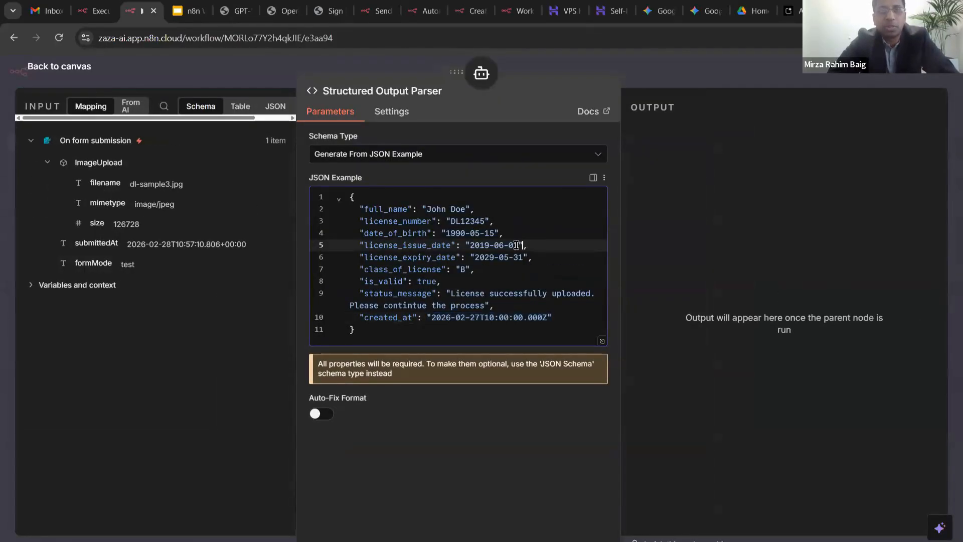
- Check the full JSON example, then close the parser settings back to the canvas
scroll(517, 245, "up", 5)
scroll(461, 238, "right", 1)
scroll(472, 238, "left", 4)
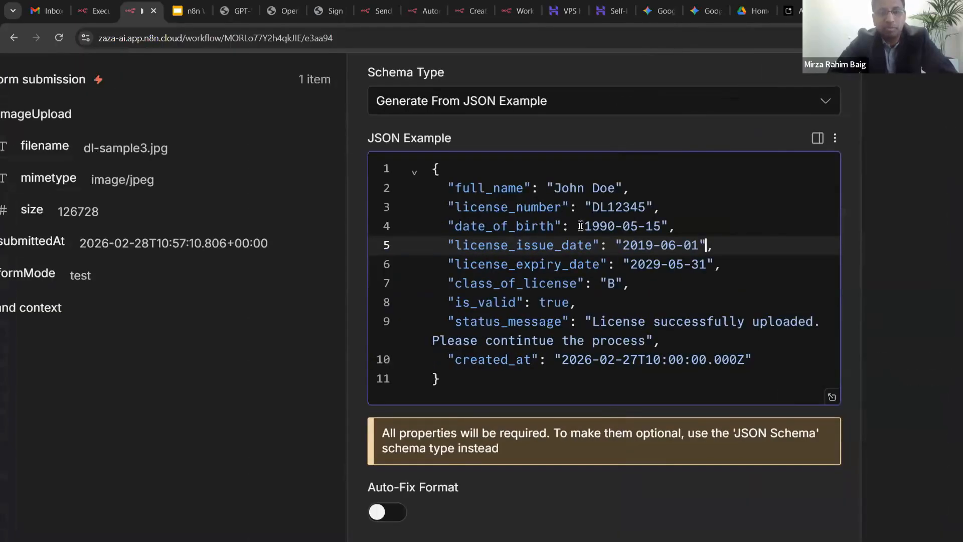
key("ctrl+a")
scroll(580, 226, "down", 5)
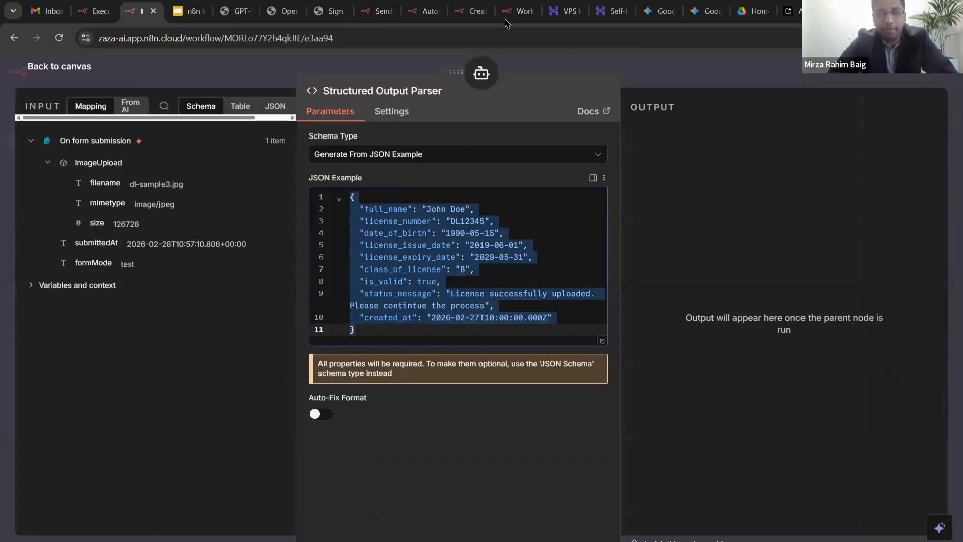
left_click(506, 21)
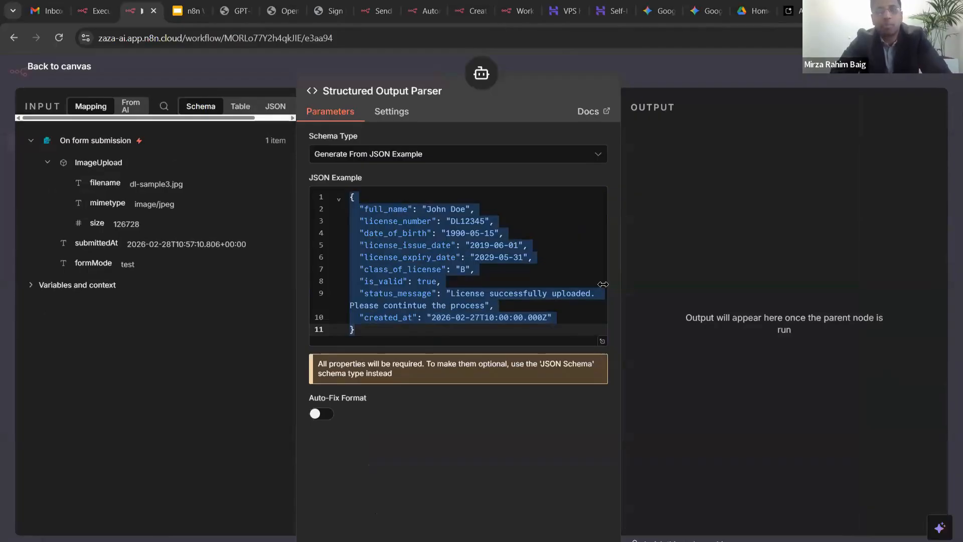
left_click(506, 241)
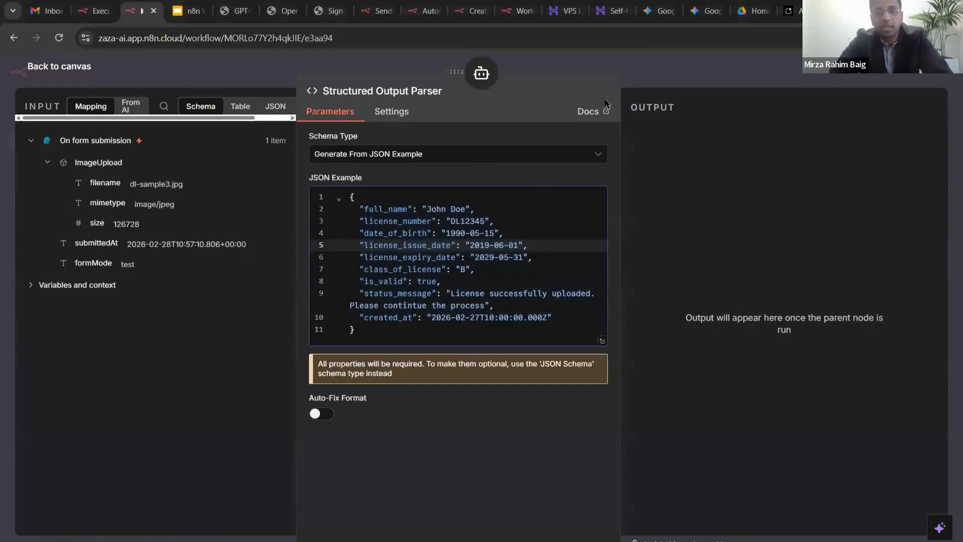
left_click(675, 76)
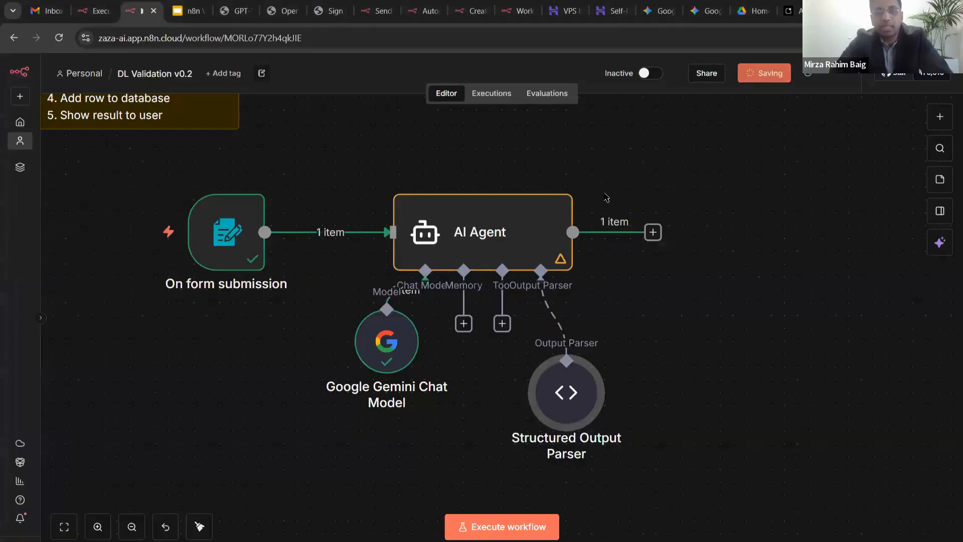
- Move the Structured Output Parser up under the agent and save the workflow
left_click_drag(579, 382, 562, 350)
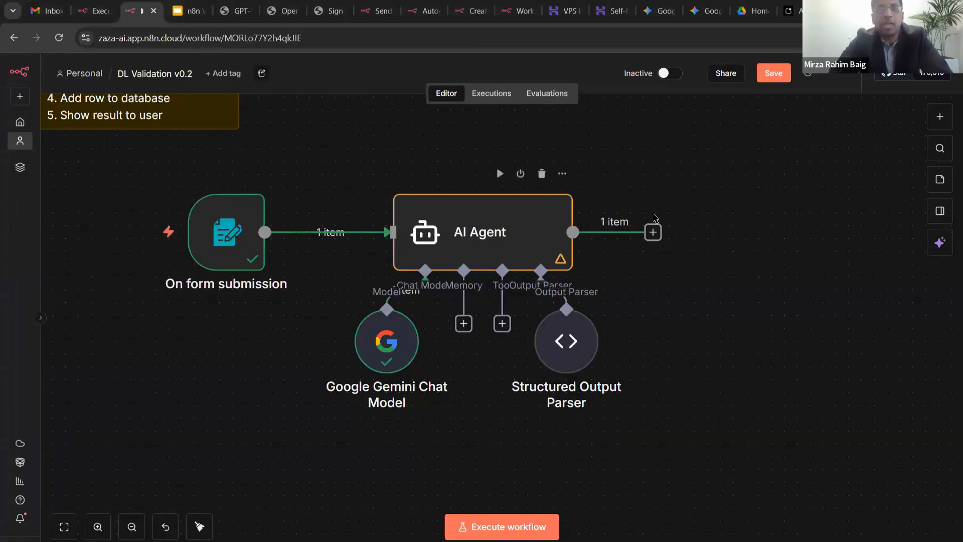
key("ctrl+s")
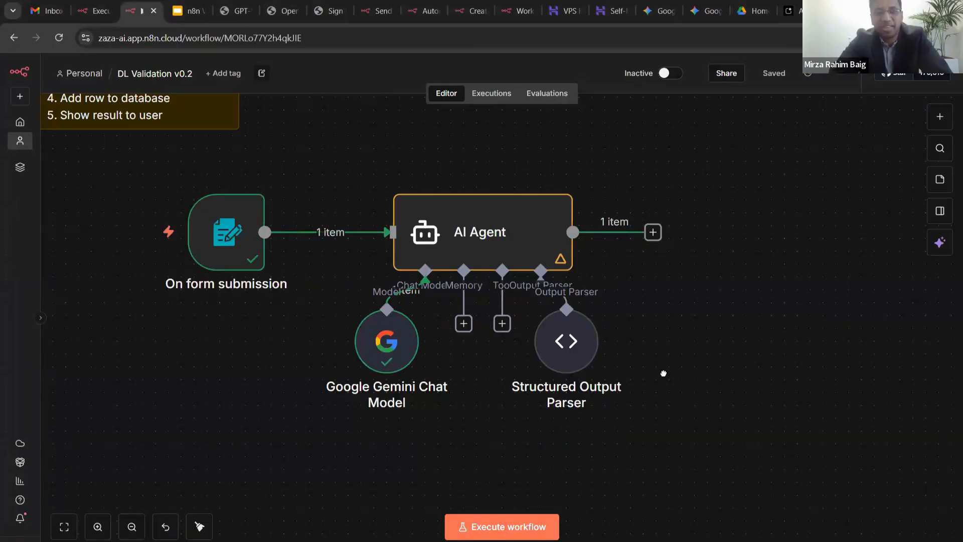
left_click_drag(664, 374, 654, 354)
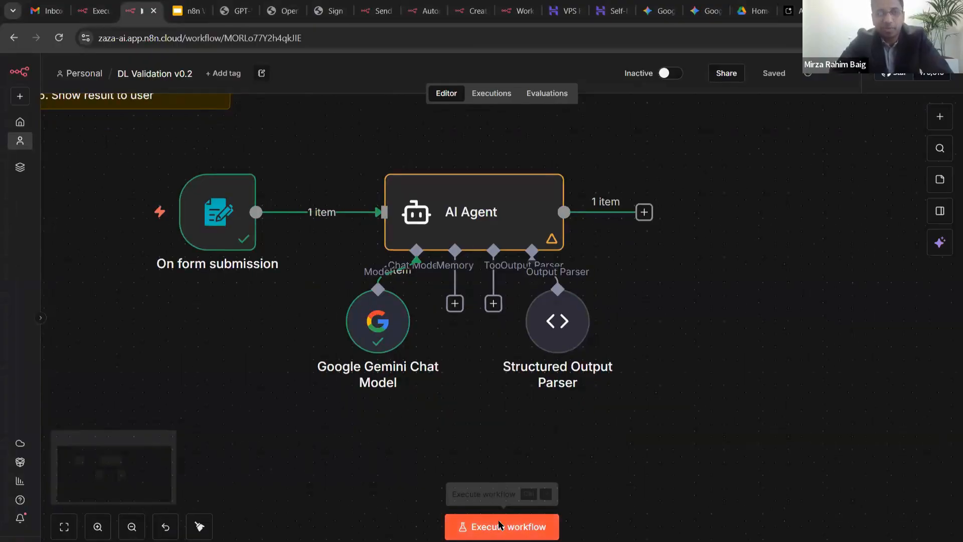
- Execute the workflow and submit dl-sample3.jpg through the test form
left_click(499, 525)
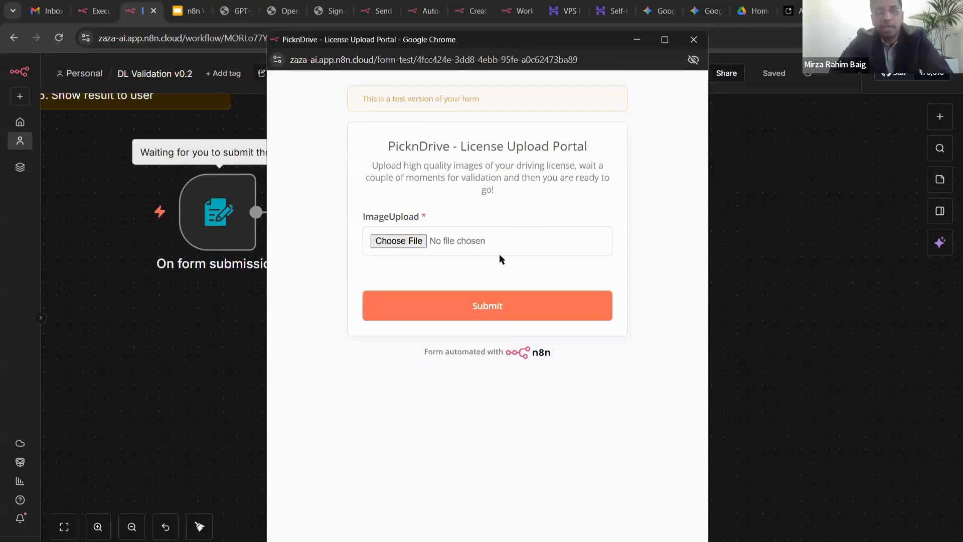
left_click(499, 255)
left_click(500, 257)
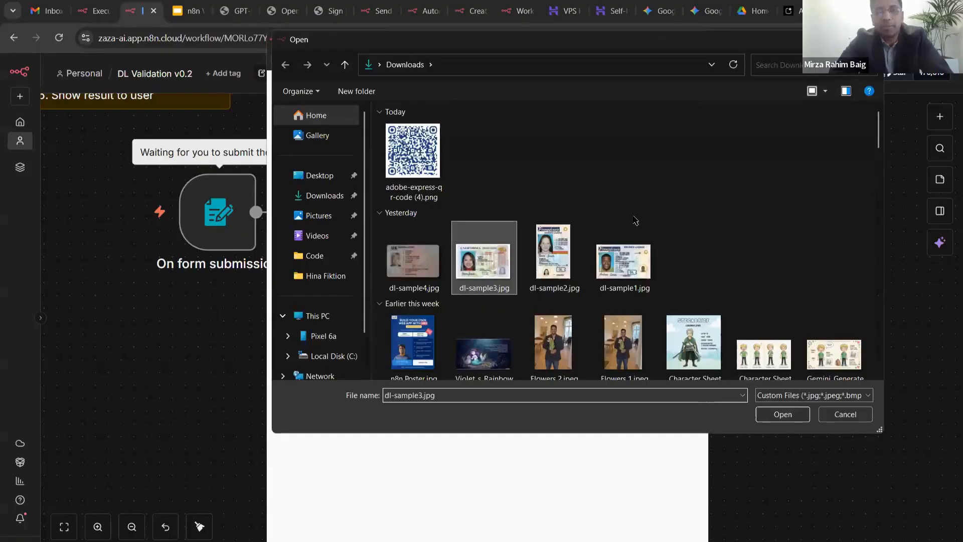
key("Return")
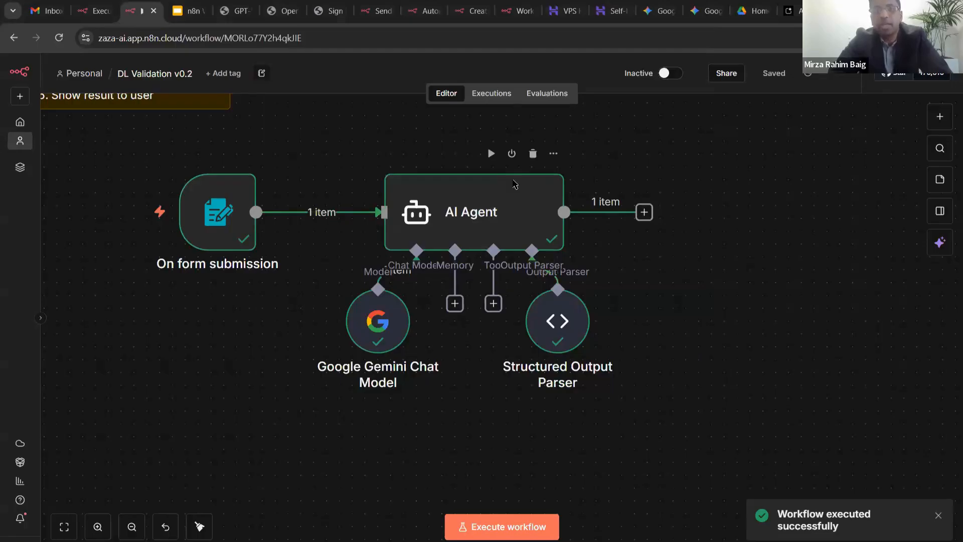
- Show the AI Agent's output as JSON and highlight the full_name line
double_click(510, 184)
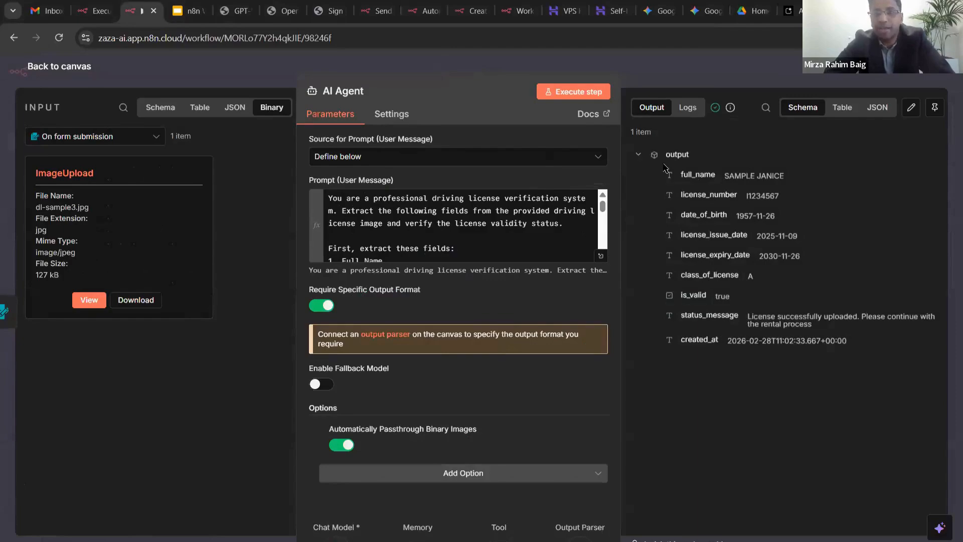
left_click(879, 111)
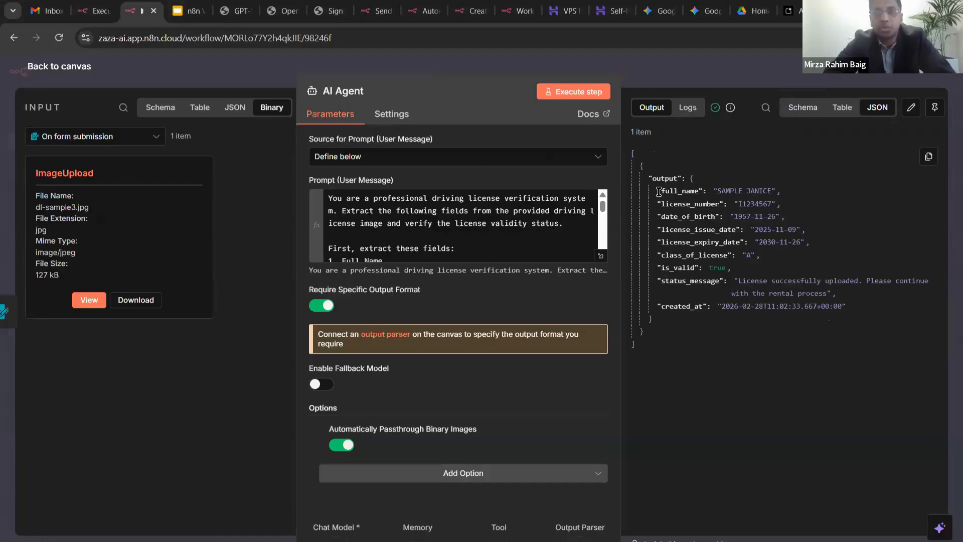
left_click_drag(658, 191, 792, 192)
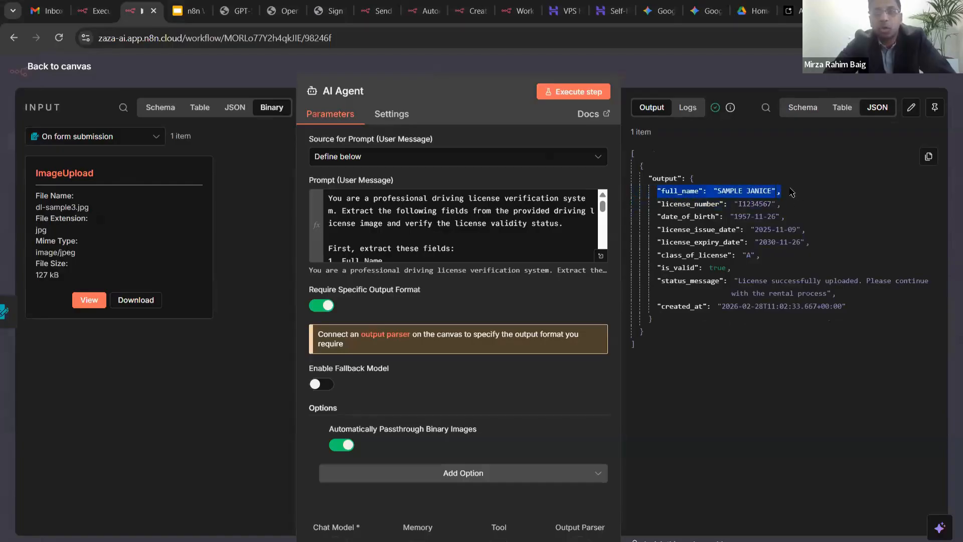
left_click(791, 192)
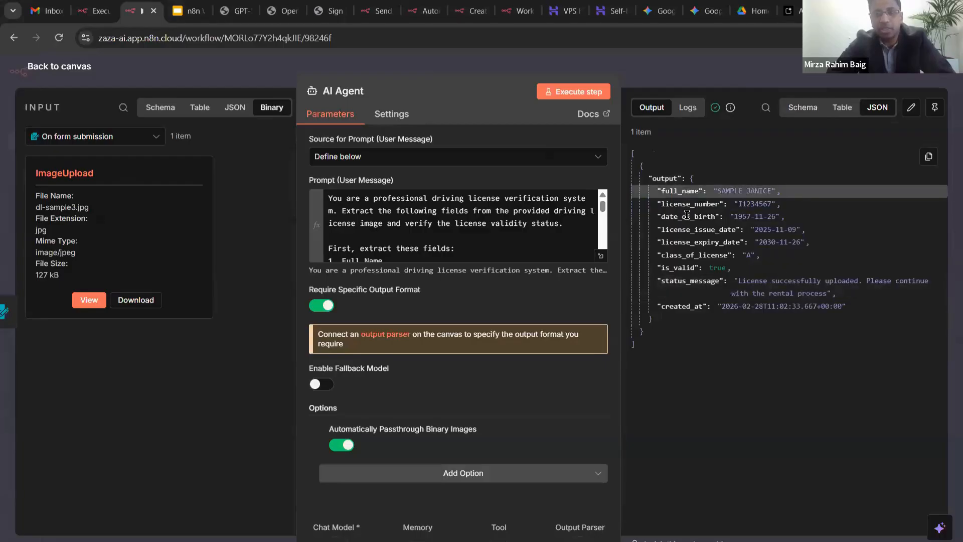
- In the Logs tab, inspect the Gemini model's input and output, including its JSON view
left_click(686, 110)
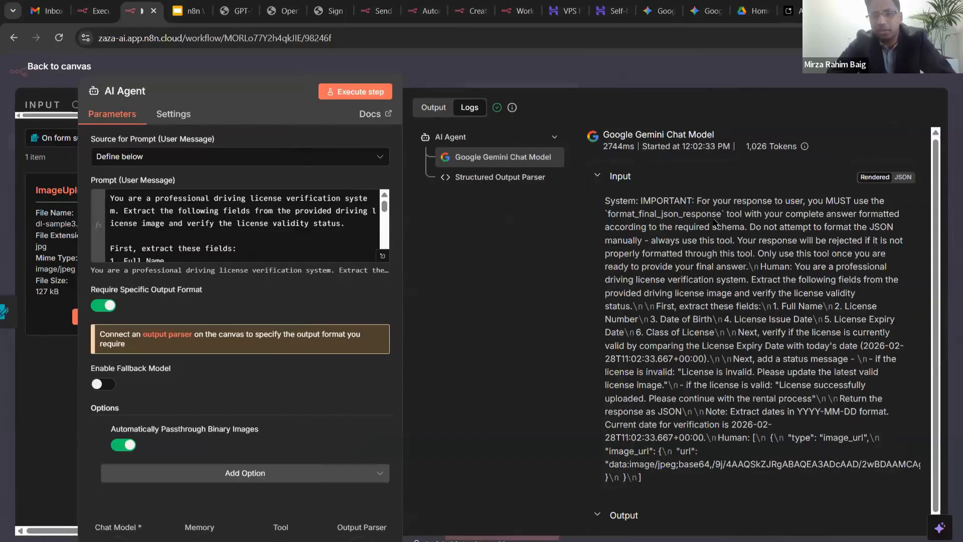
scroll(654, 211, "down", 1)
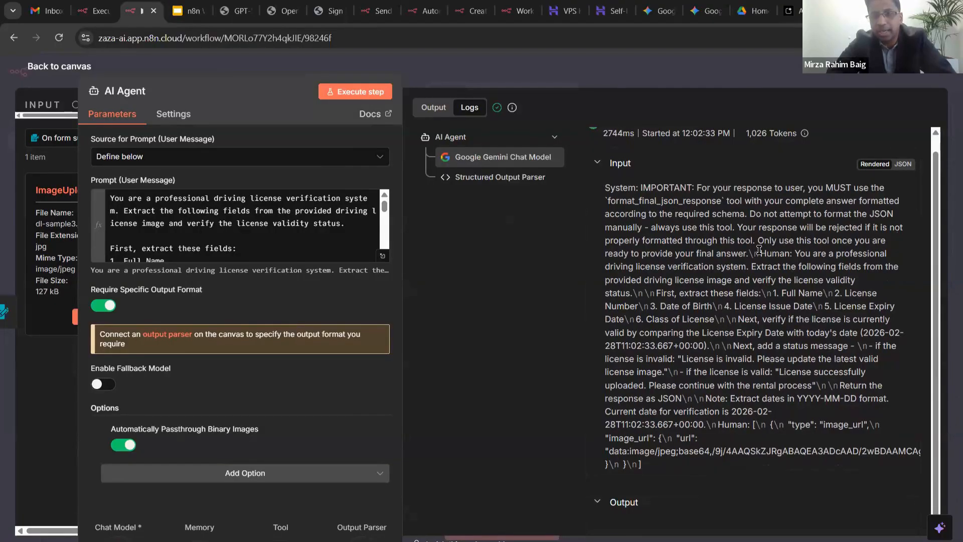
scroll(648, 435, "up", 1)
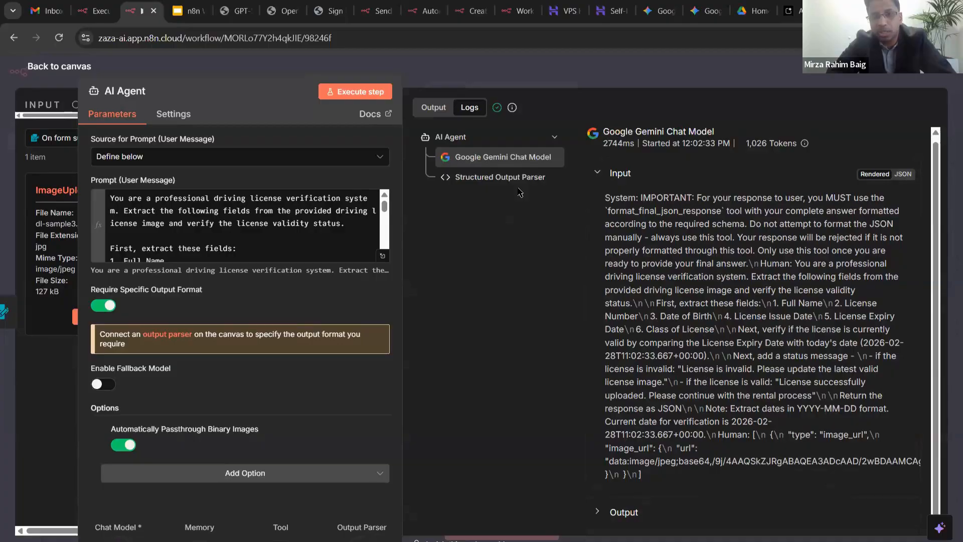
left_click(598, 176)
left_click(599, 217)
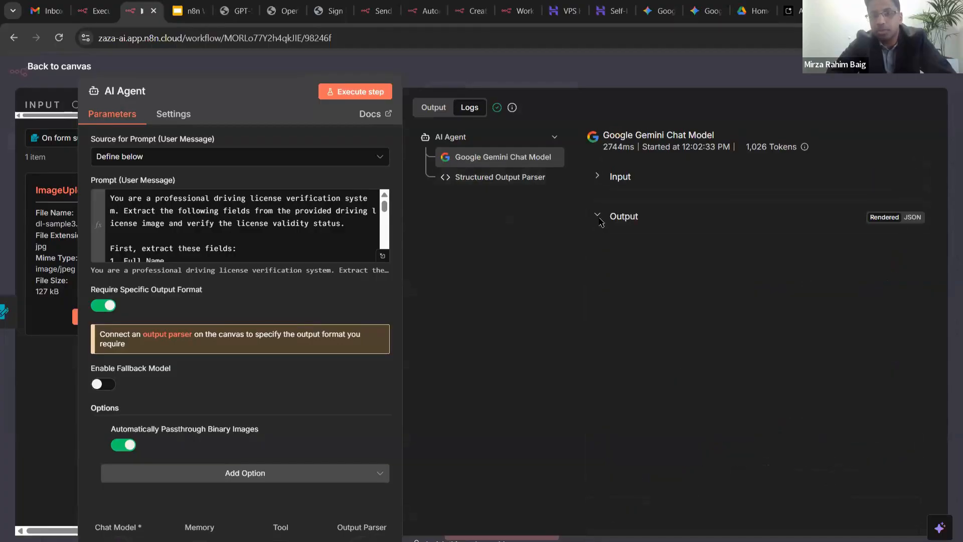
left_click(911, 217)
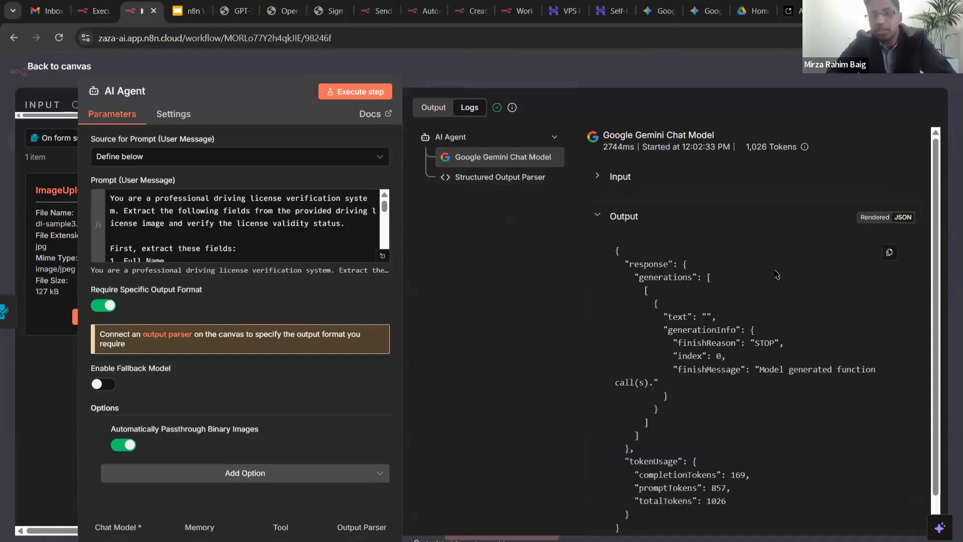
scroll(761, 275, "down", 1)
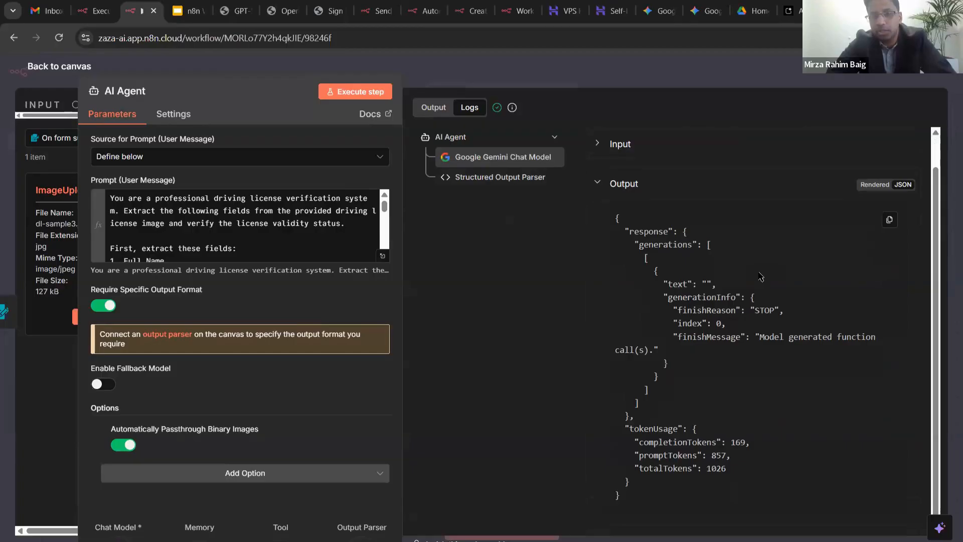
scroll(761, 276, "up", 1)
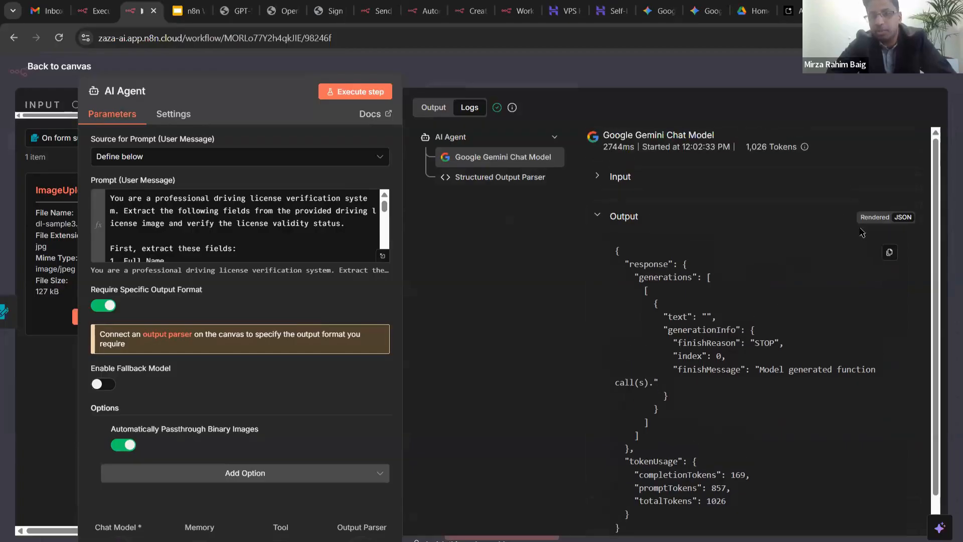
left_click(878, 219)
left_click(599, 215)
left_click(599, 216)
left_click(601, 217)
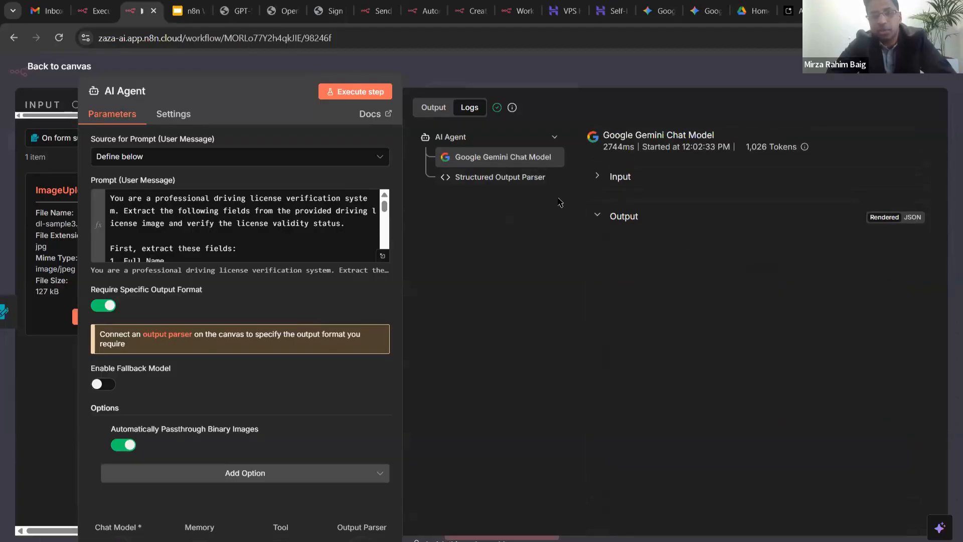
- Inspect the Structured Output Parser's input and parsed output logs, then close the node details
left_click(523, 182)
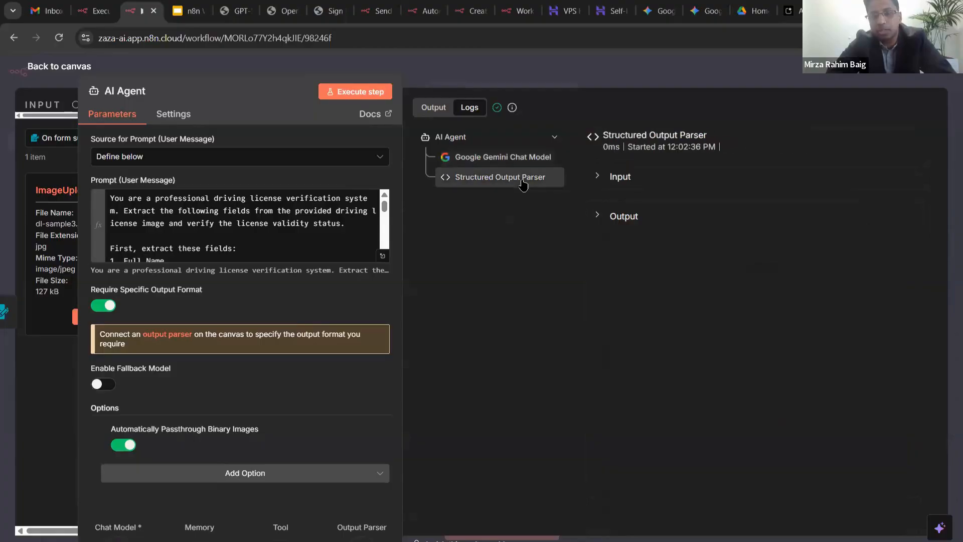
left_click(600, 176)
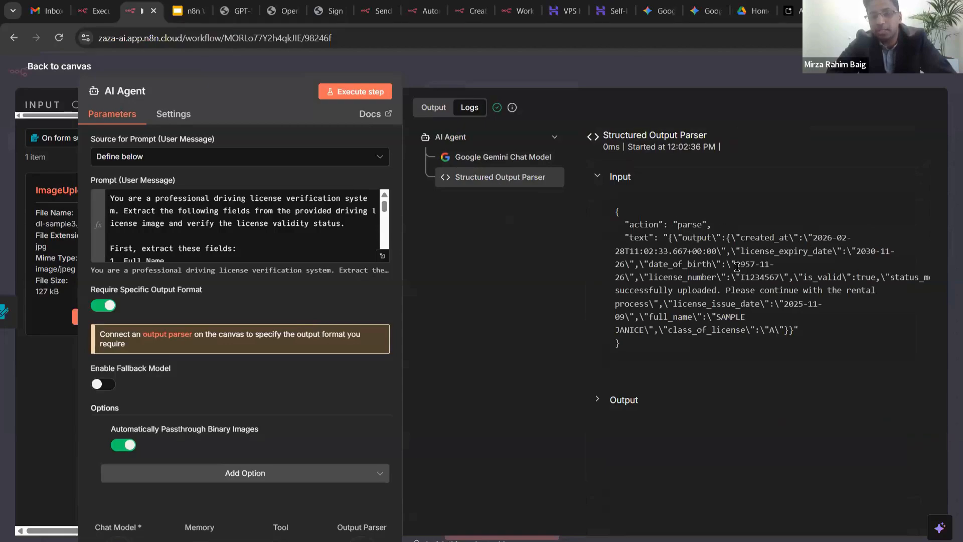
left_click_drag(737, 266, 762, 340)
left_click(748, 307)
left_click(598, 177)
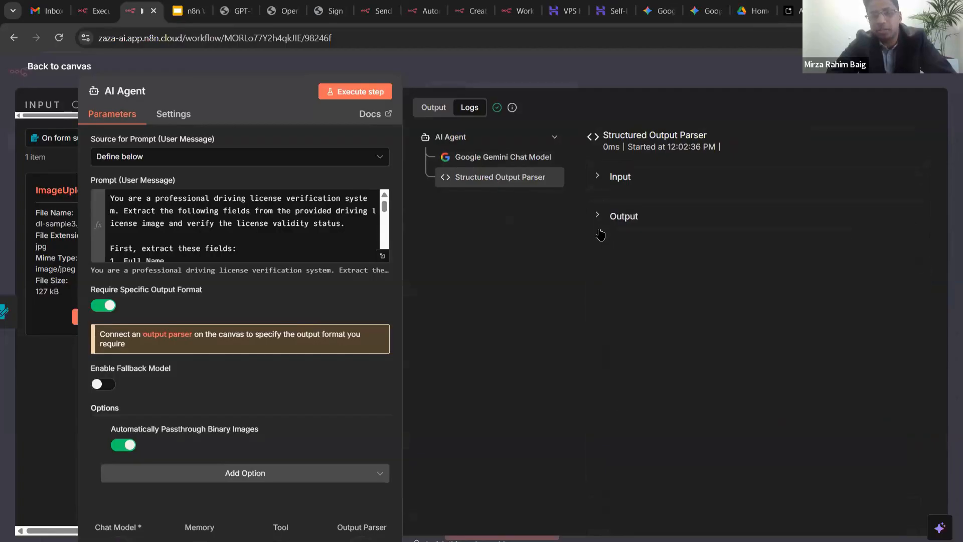
left_click(601, 225)
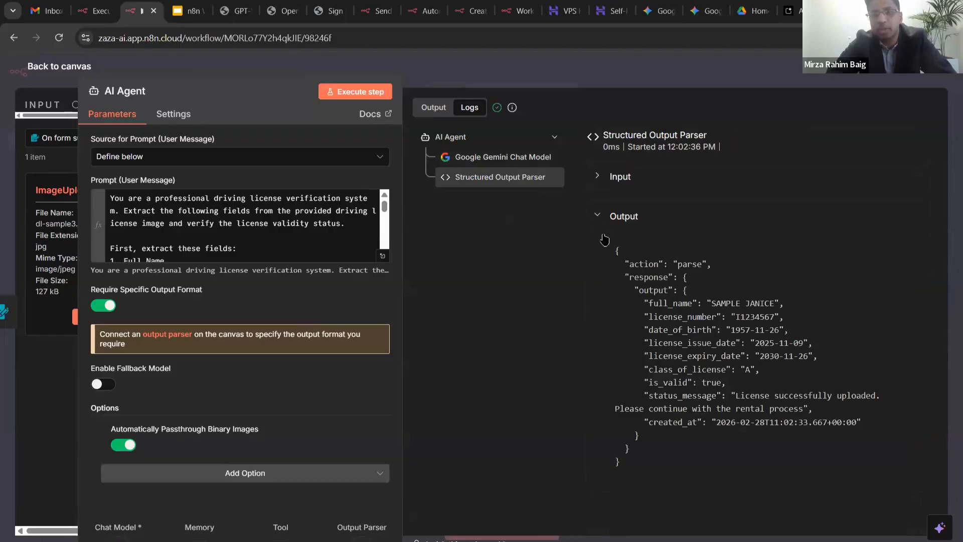
left_click(604, 215)
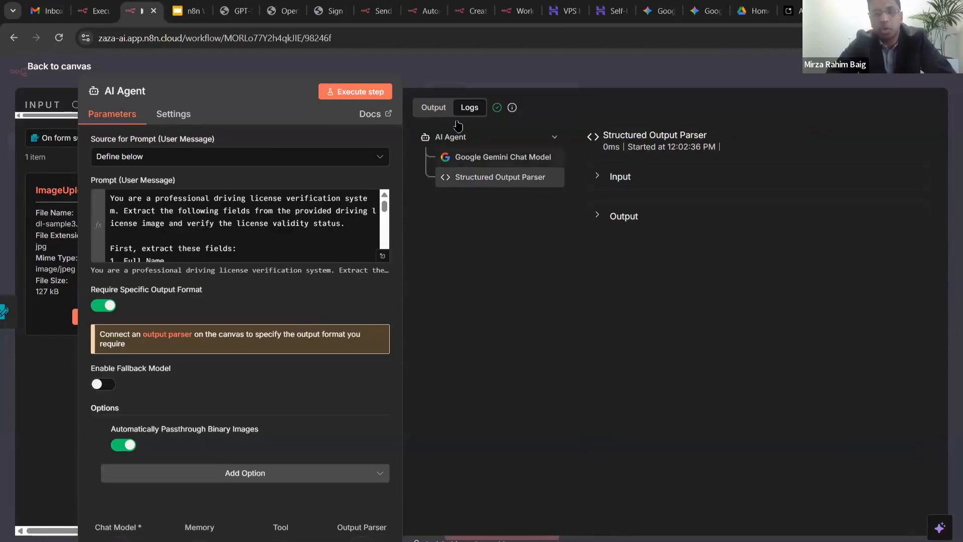
left_click(433, 107)
key("Escape")
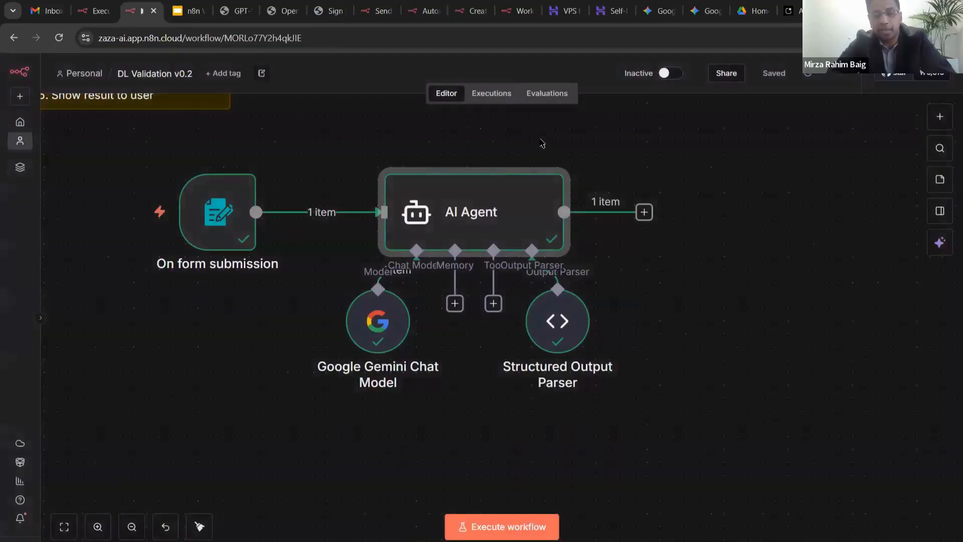
- Recheck the AI Agent's output showing is_valid true
left_click(607, 140)
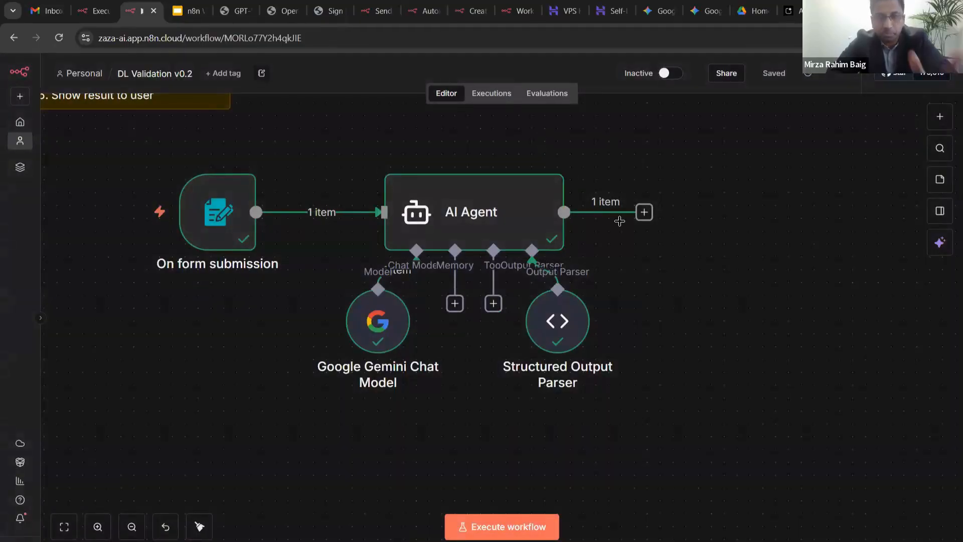
mouse_move(556, 214)
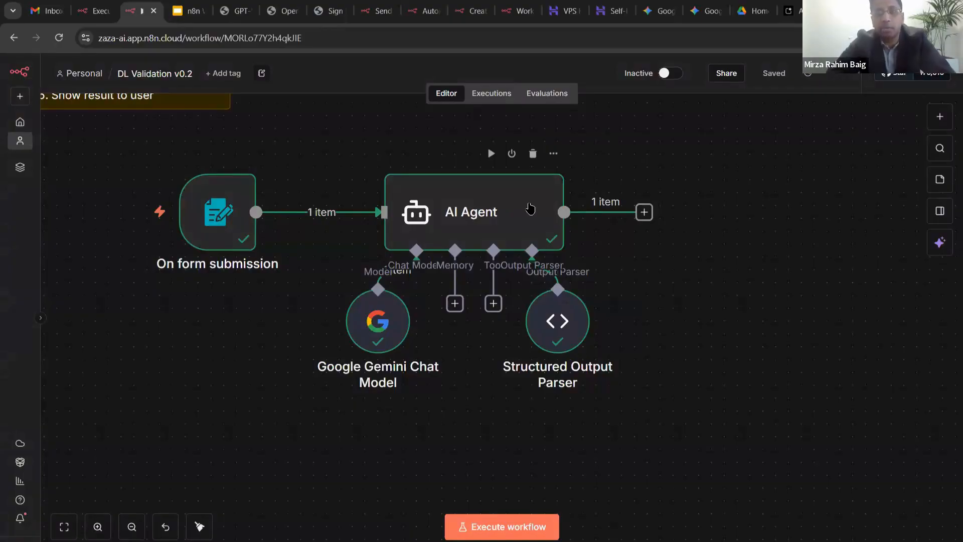
double_click(531, 207)
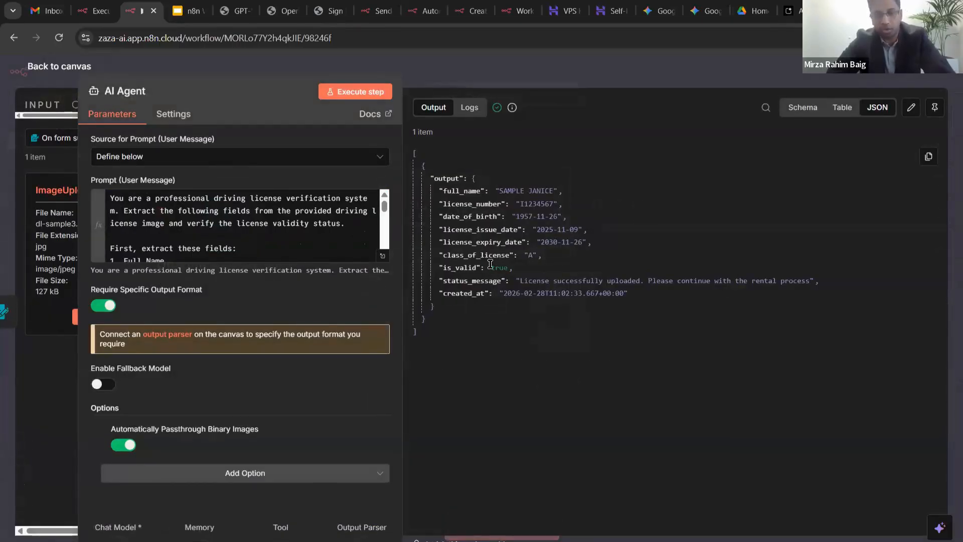
double_click(499, 267)
key("Escape")
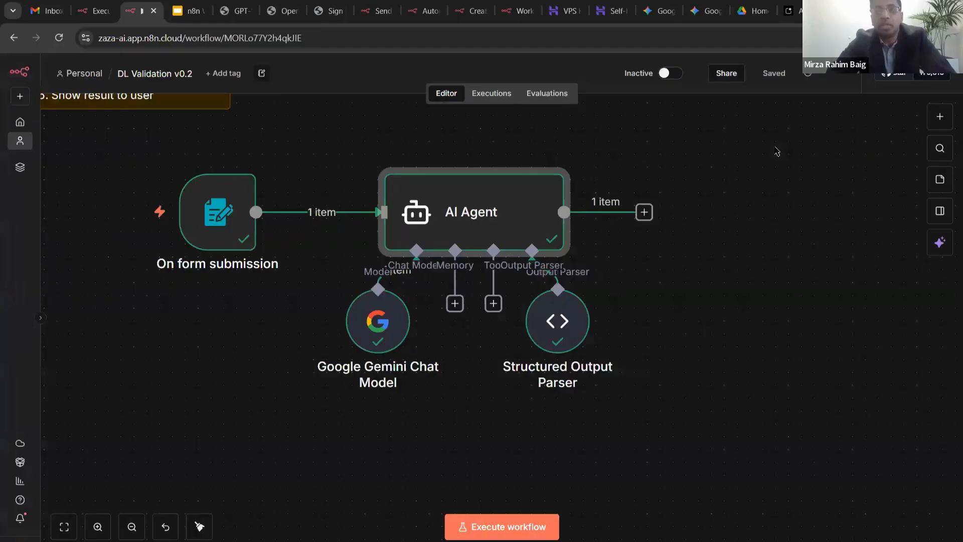
- Shift all four workflow nodes left and down, then close the submitted test form window
left_click_drag(107, 130, 374, 288)
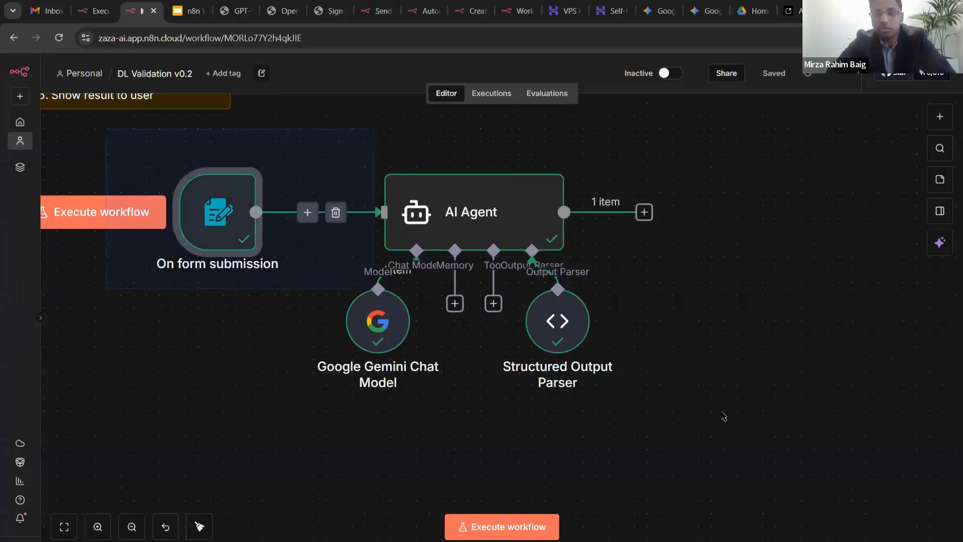
key("ctrl+a")
left_click_drag(466, 219, 415, 244)
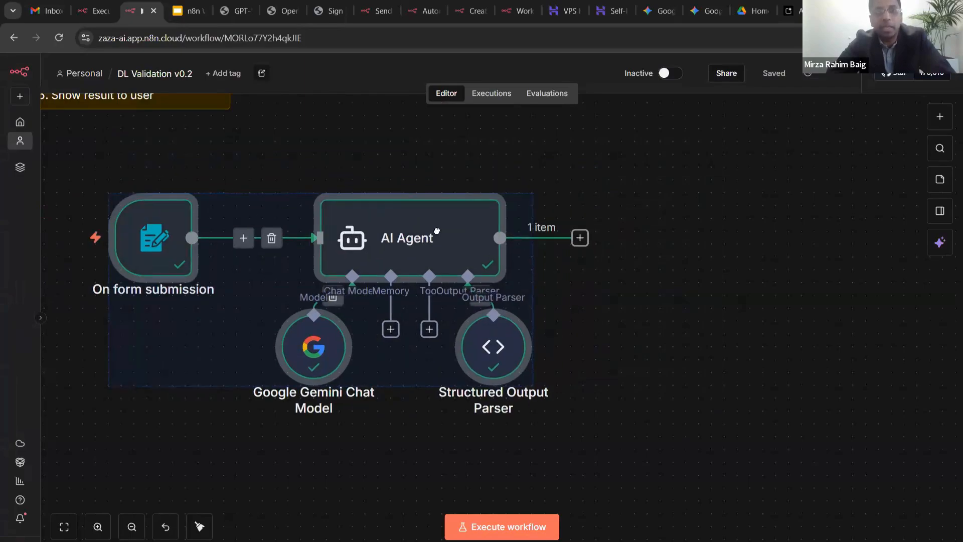
left_click(676, 291)
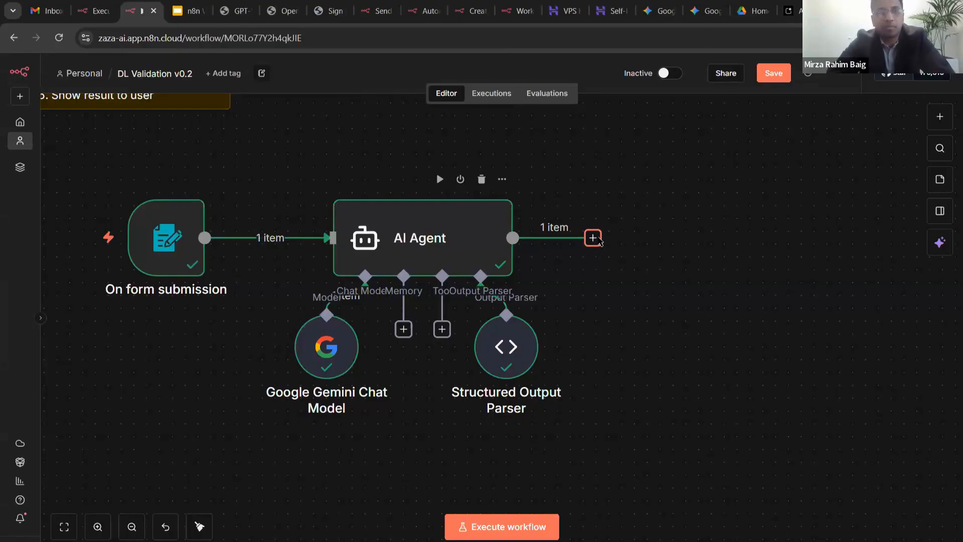
key("alt+Tab")
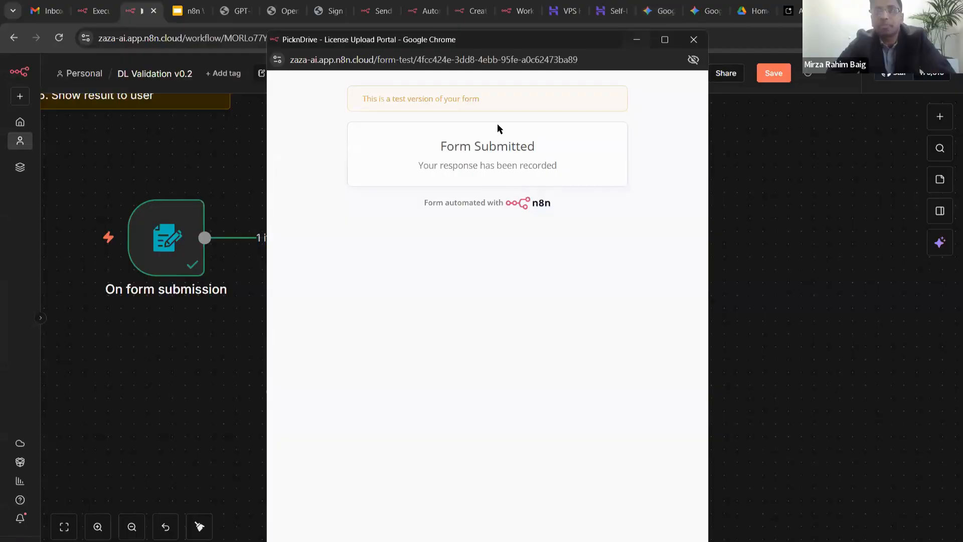
left_click(637, 39)
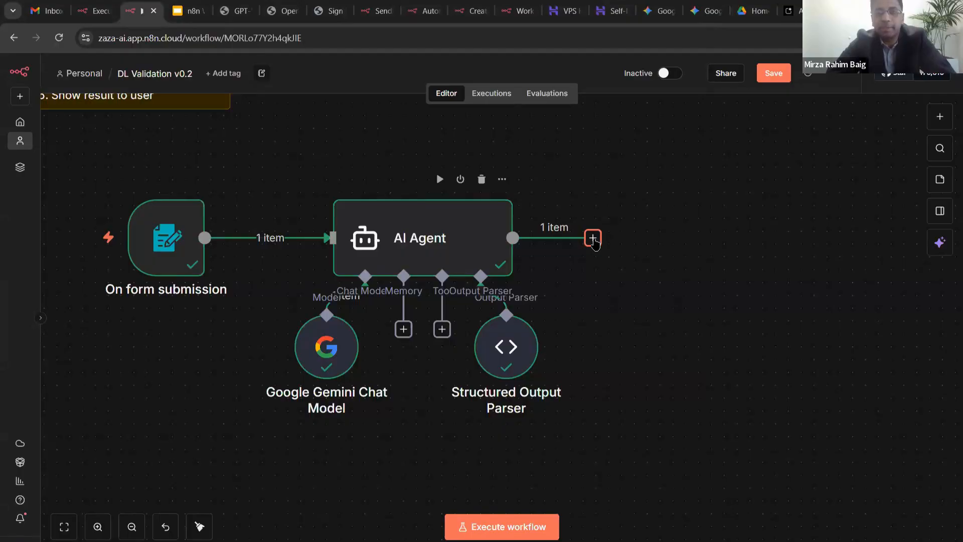
left_click(593, 238)
type("f")
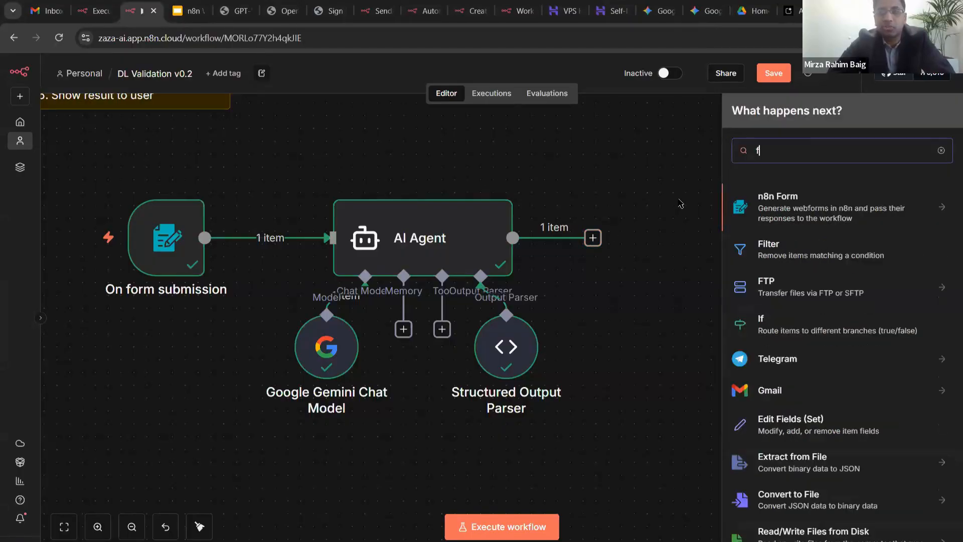
type("orm")
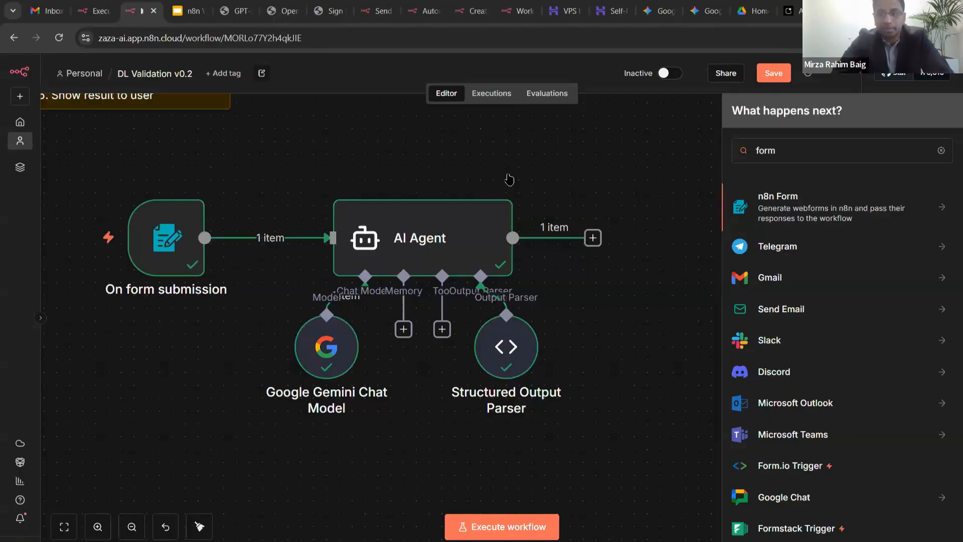
left_click(611, 199)
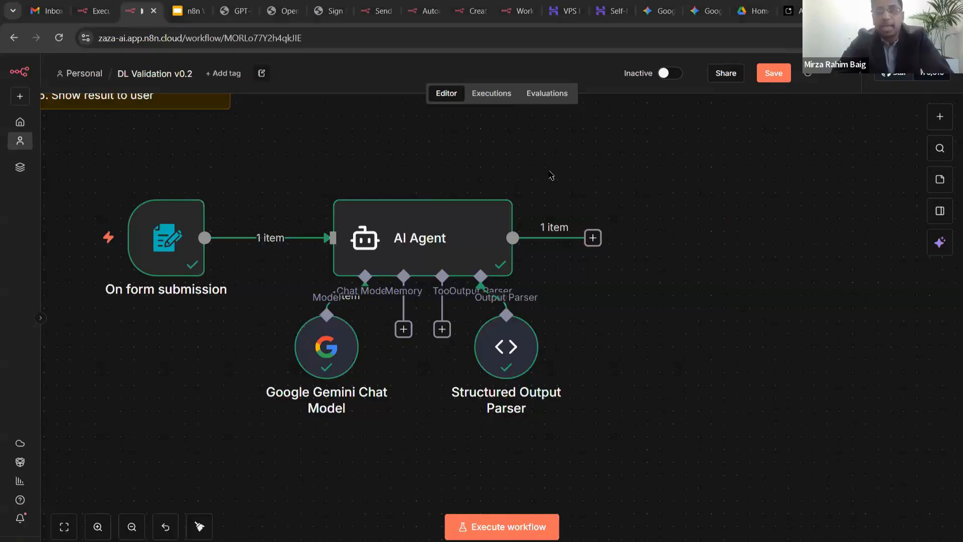
- Add an n8n Form node set to Form Ending after the AI Agent
left_click(593, 238)
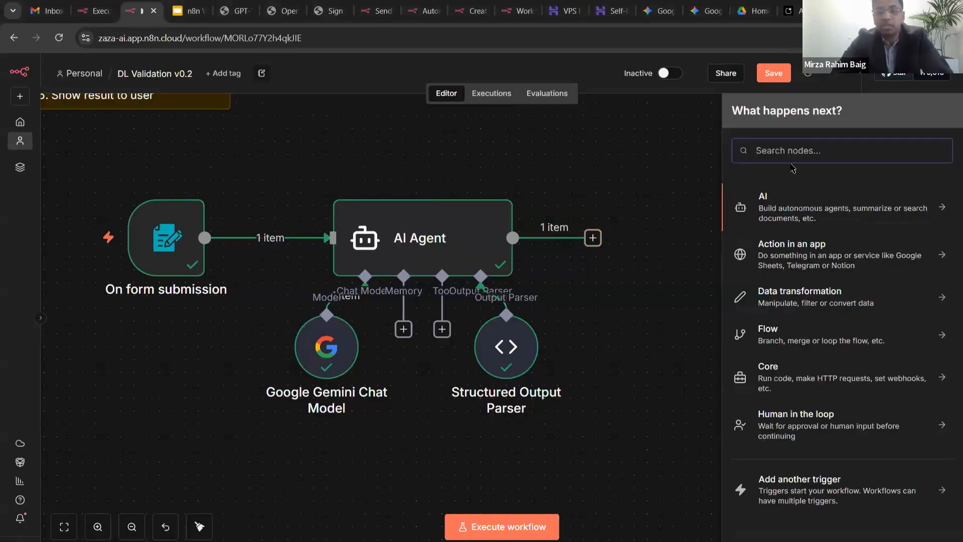
type("form")
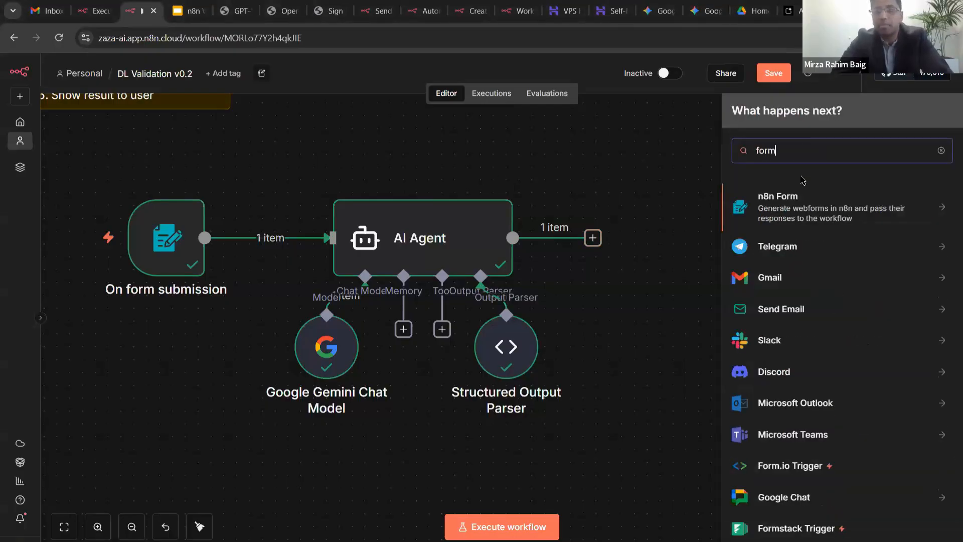
left_click(818, 213)
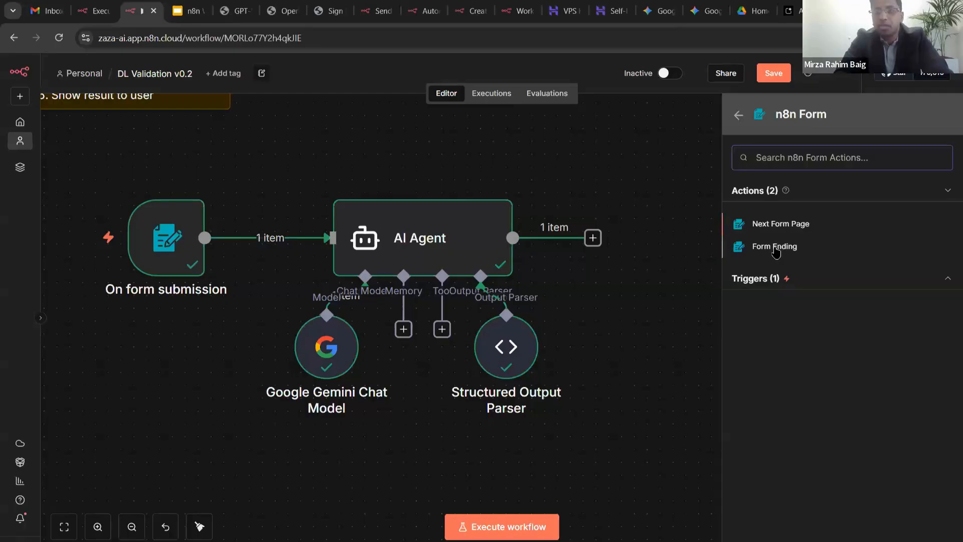
left_click(776, 248)
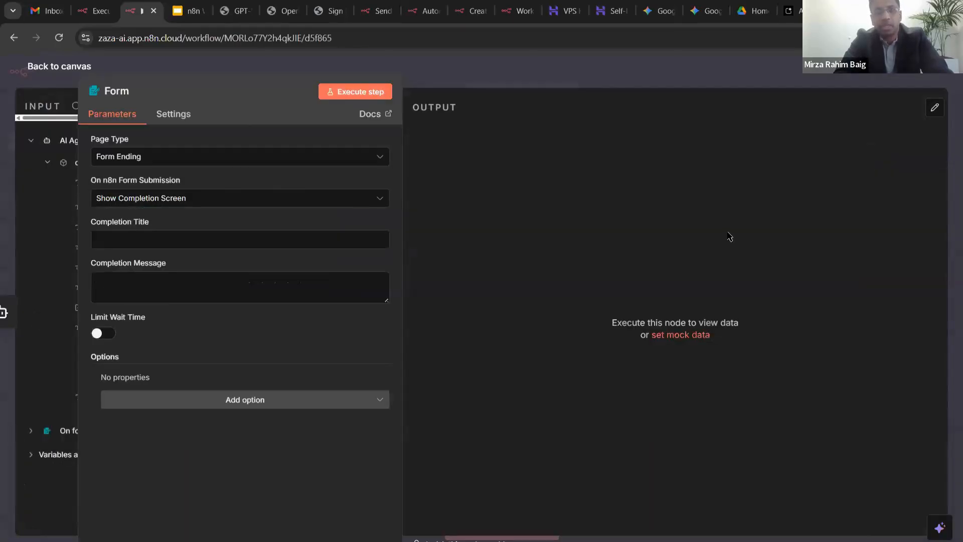
left_click_drag(240, 71, 477, 71)
key("Escape")
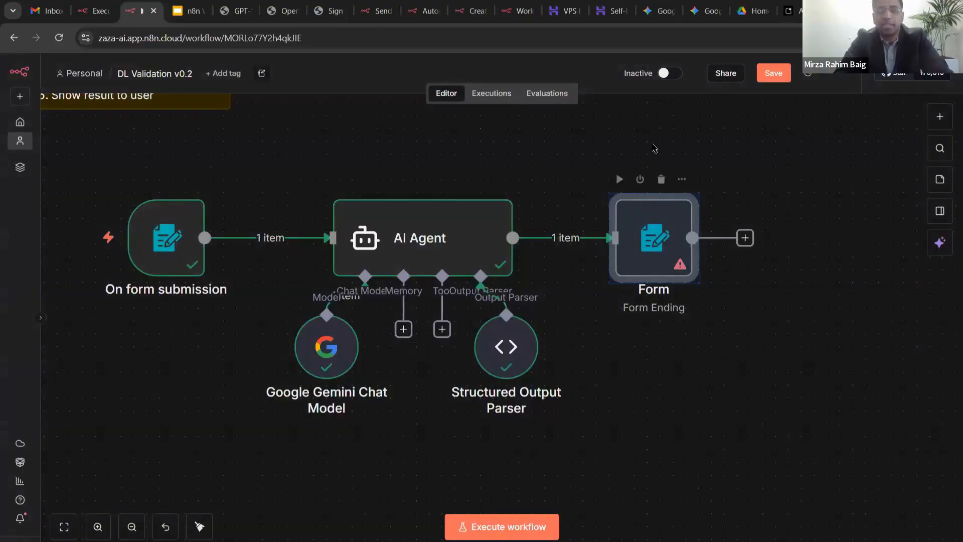
- Position the Form Ending node beside the AI Agent and save the workflow
left_click_drag(648, 230, 661, 190)
key("ctrl+s")
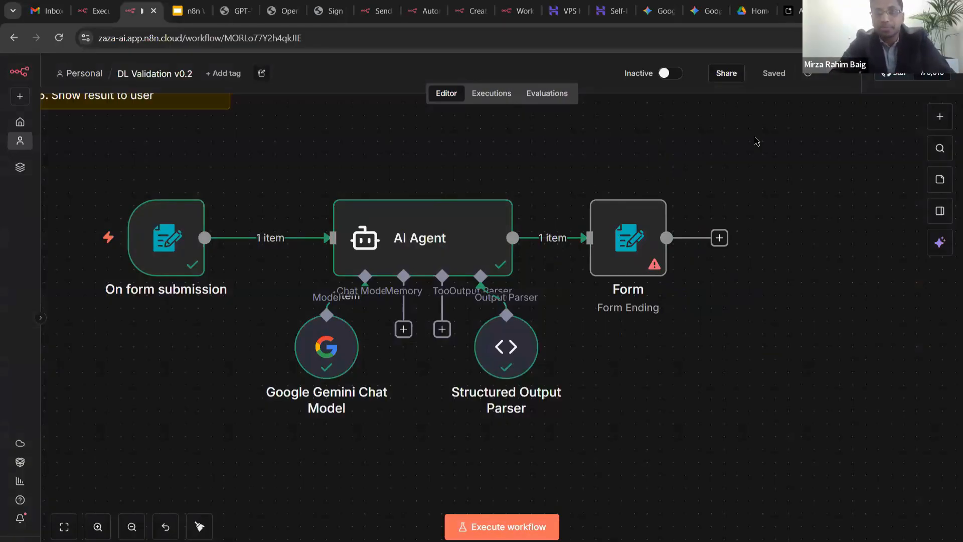
left_click(631, 234)
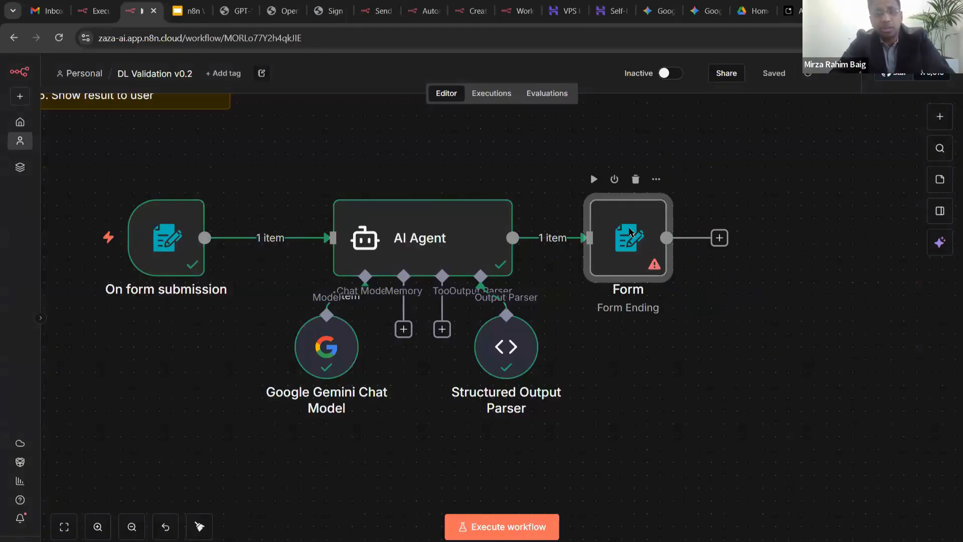
- Set the Form Ending node's On n8n Form Submission option to Show Text
double_click(632, 234)
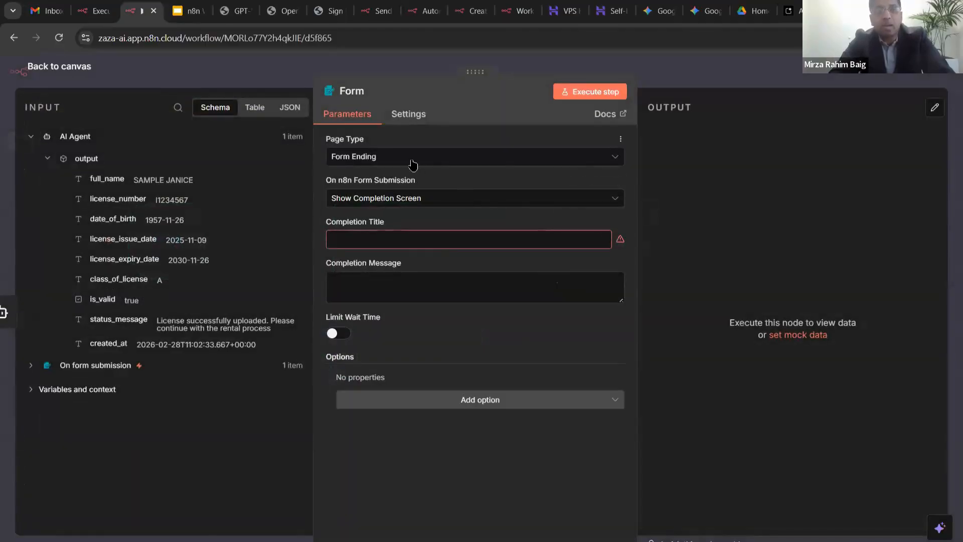
left_click(377, 202)
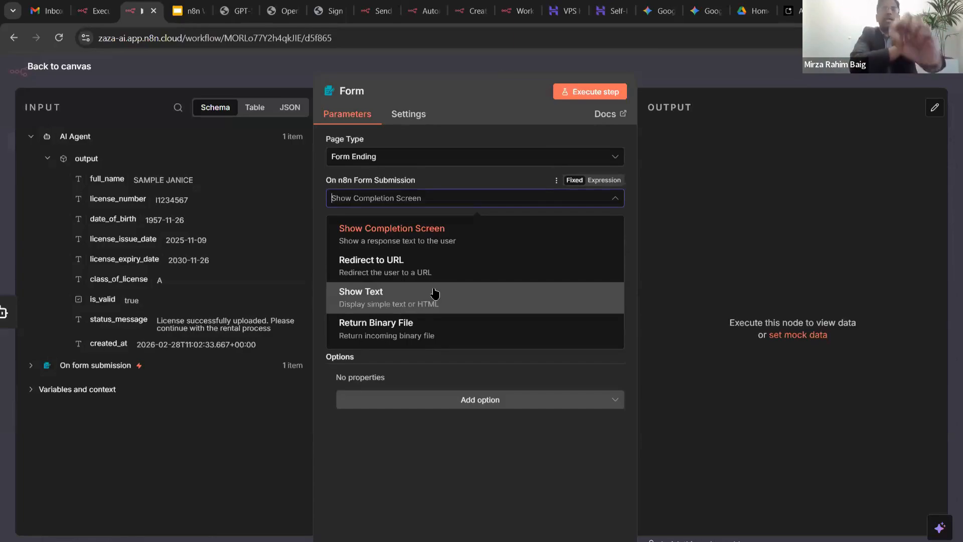
left_click(435, 294)
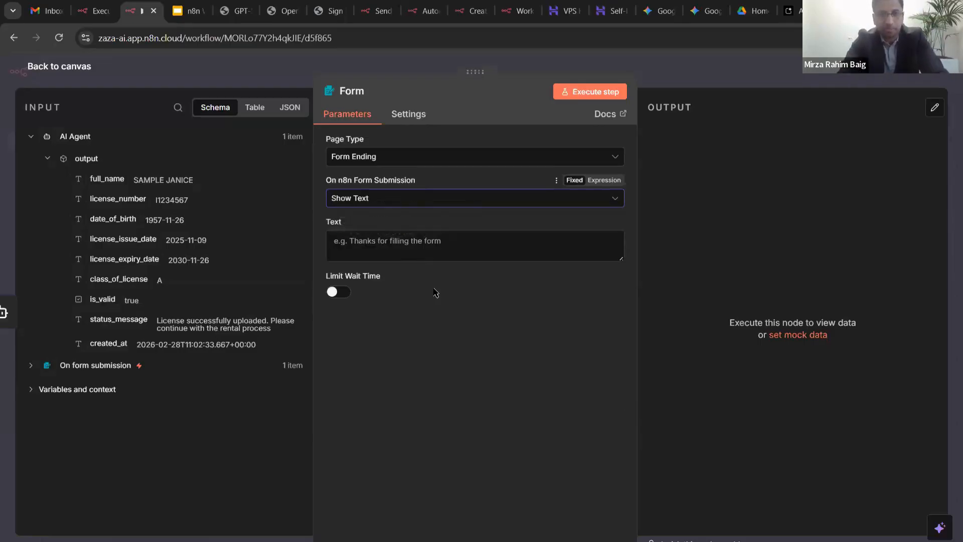
left_click(408, 241)
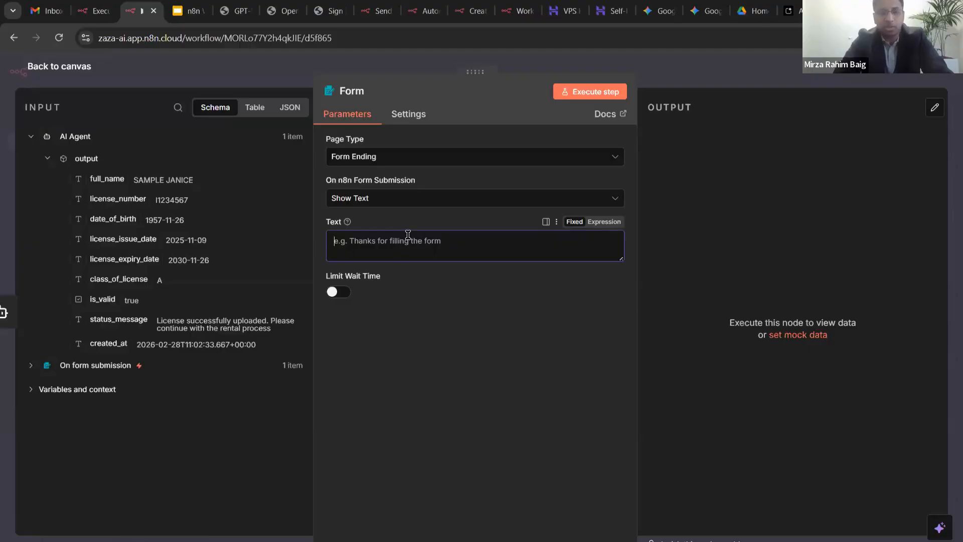
type("Th")
key("BackSpace")
key("BackSpace")
type("Here ")
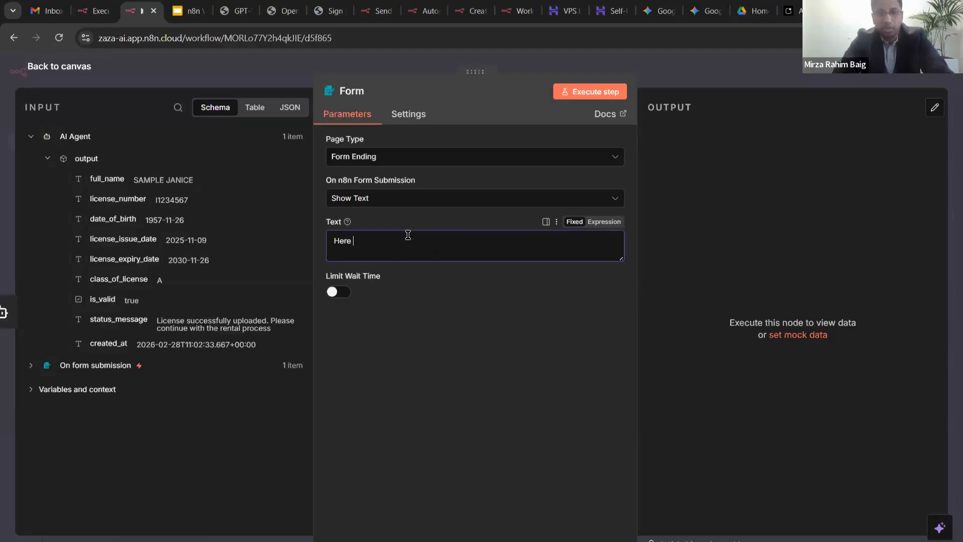
type("is wa")
type("hat was")
type(" ex")
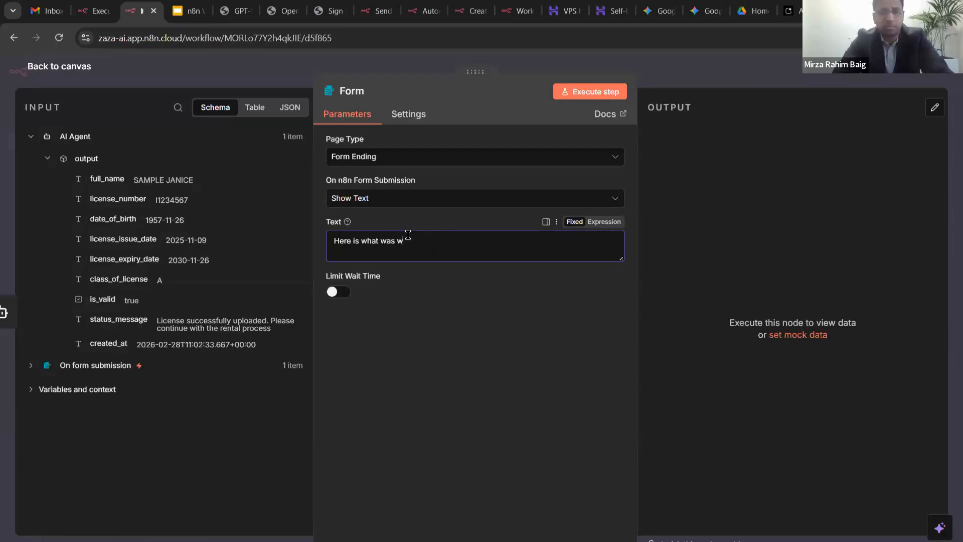
type("tracted -")
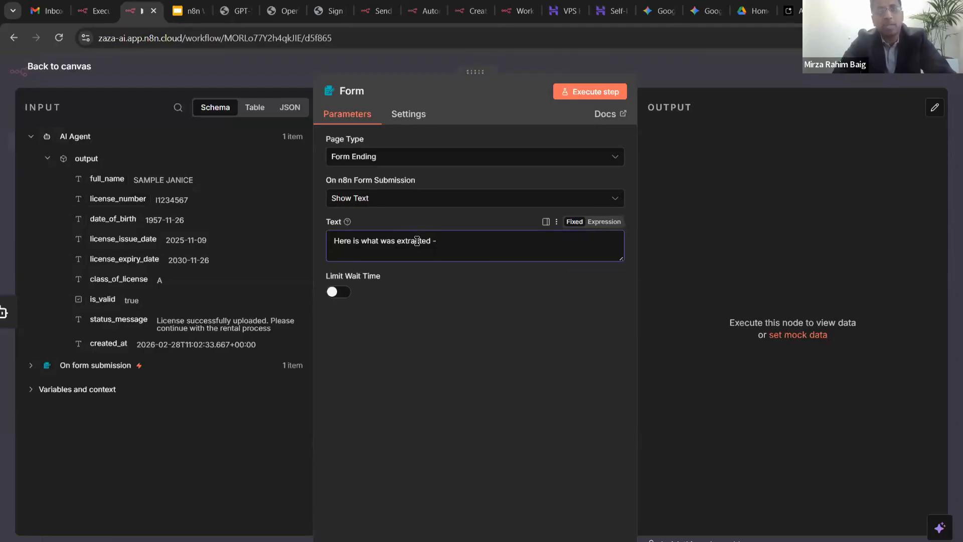
key("ctrl+a")
key("BackSpace")
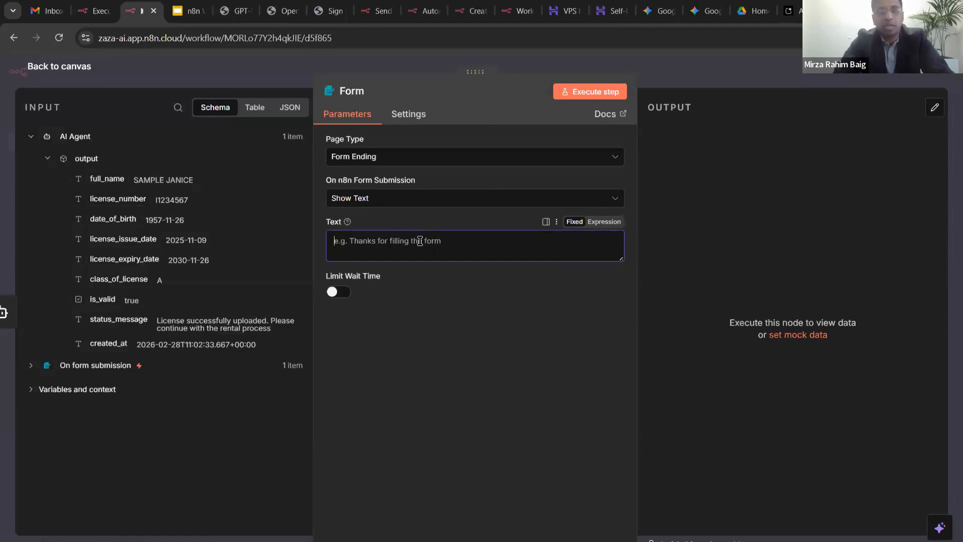
key("alt+Tab")
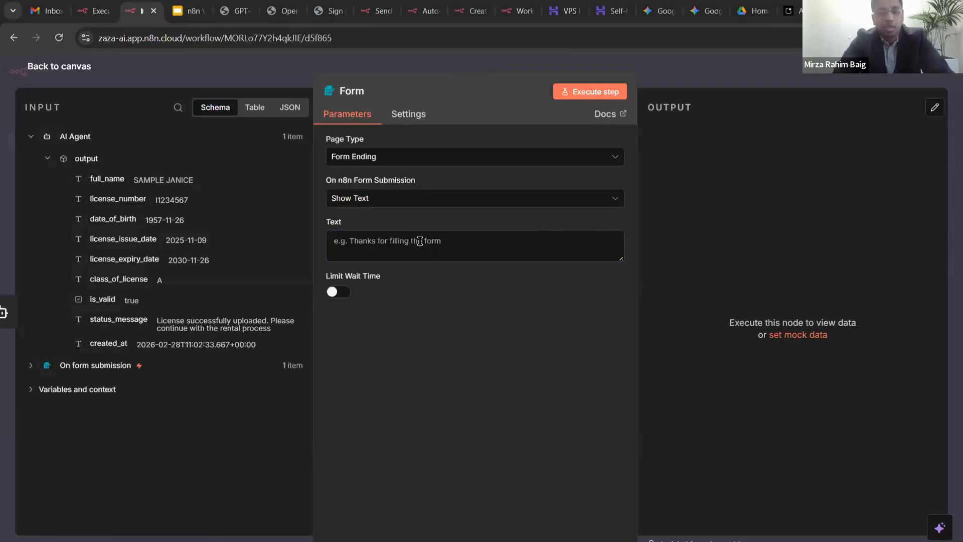
left_click(366, 248)
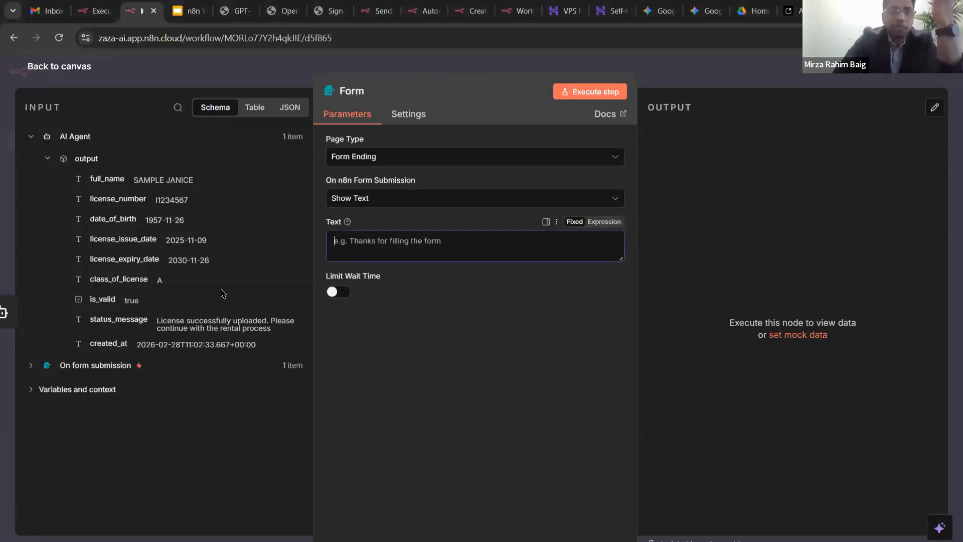
left_click(115, 112)
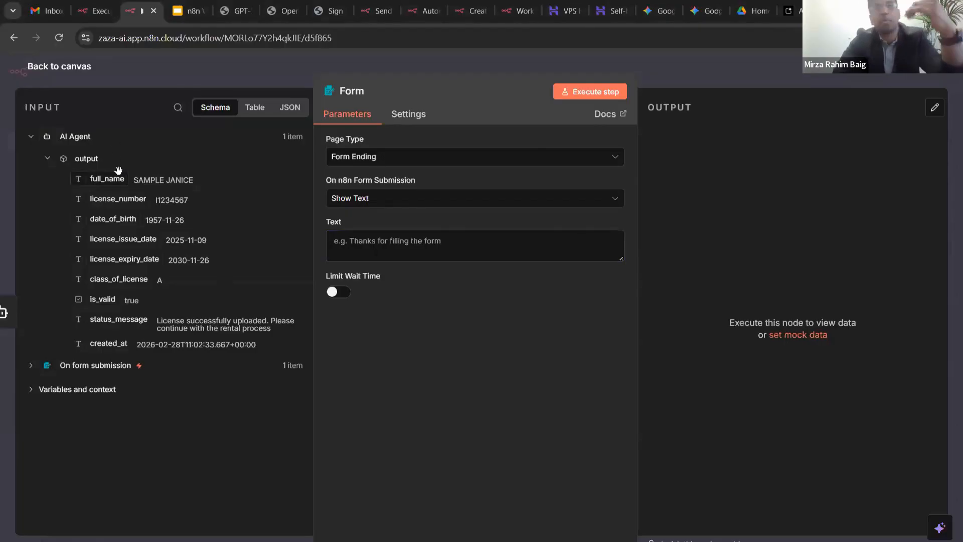
left_click(393, 242)
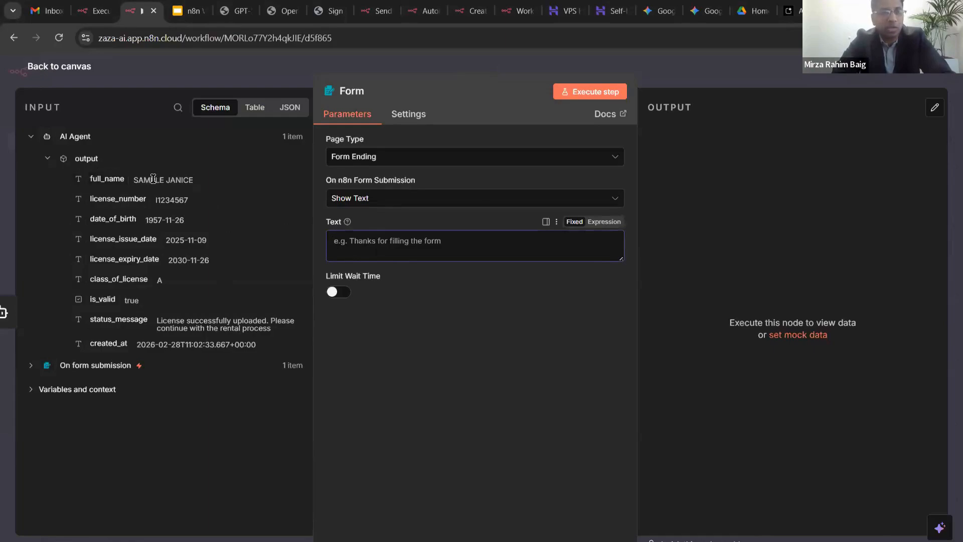
- Write 'Here are the details -' and a 'Full name:' line mapped to the extracted full_name
left_click(446, 241)
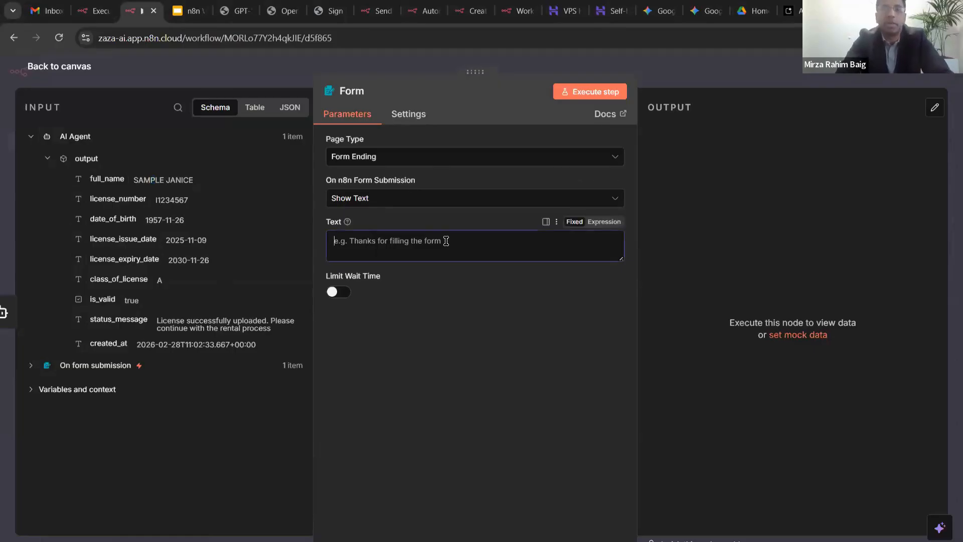
type("Here are ")
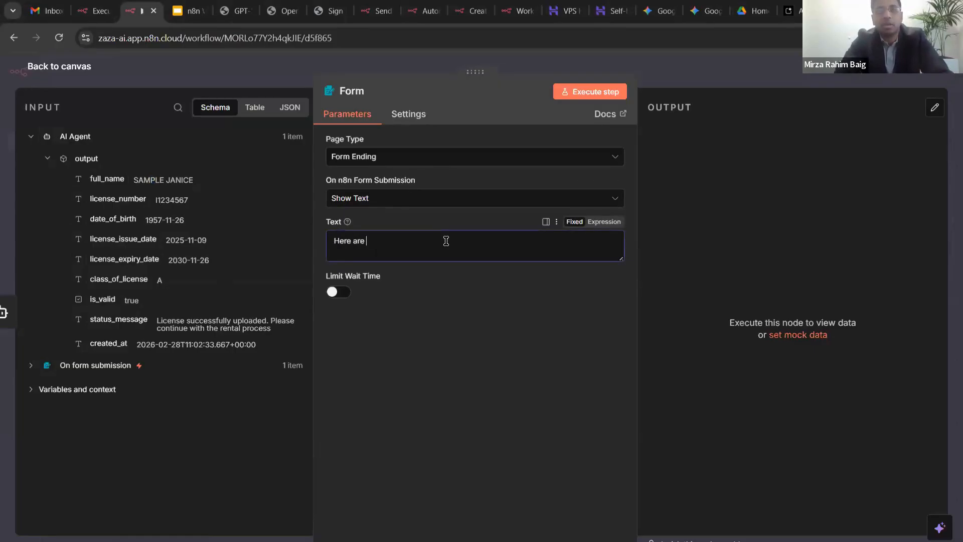
type("the details -")
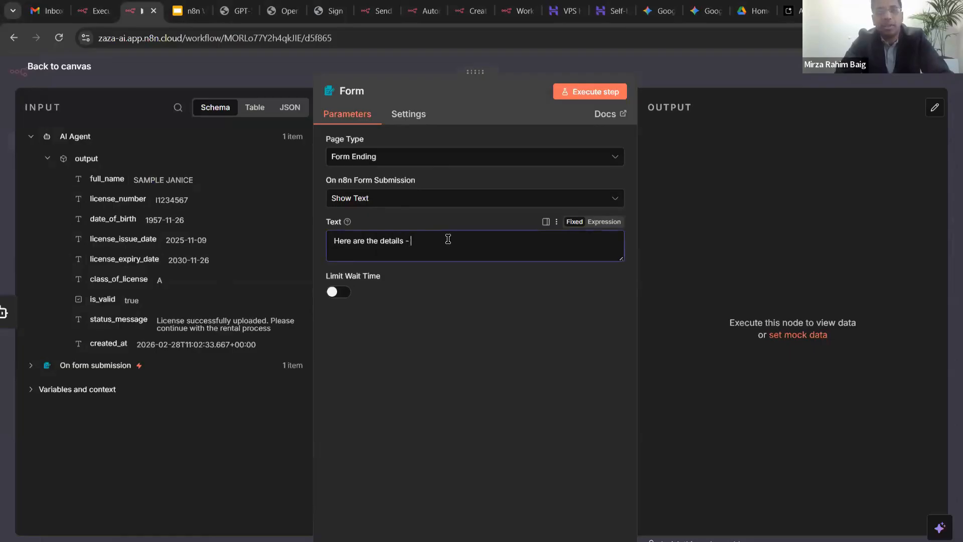
key("Return")
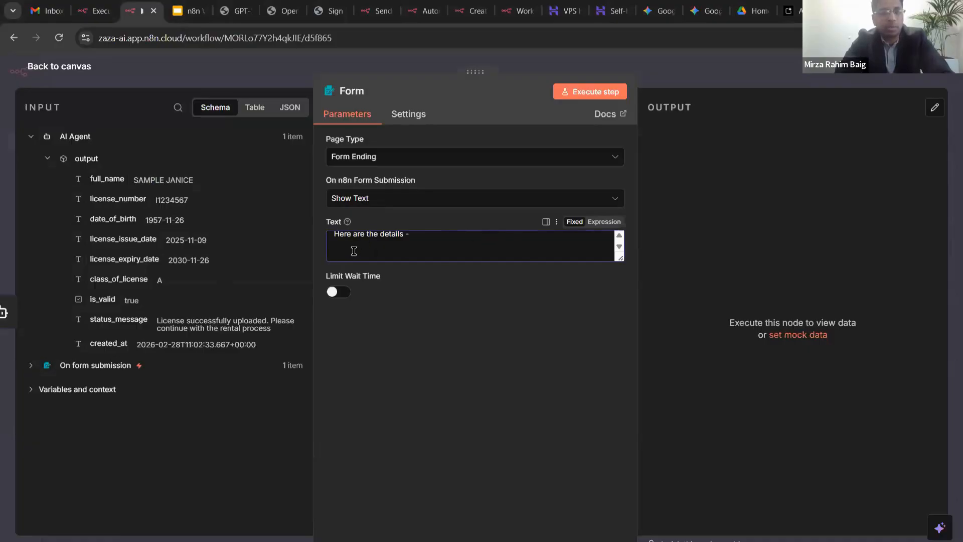
type("Full name:")
left_click_drag(104, 178, 504, 260)
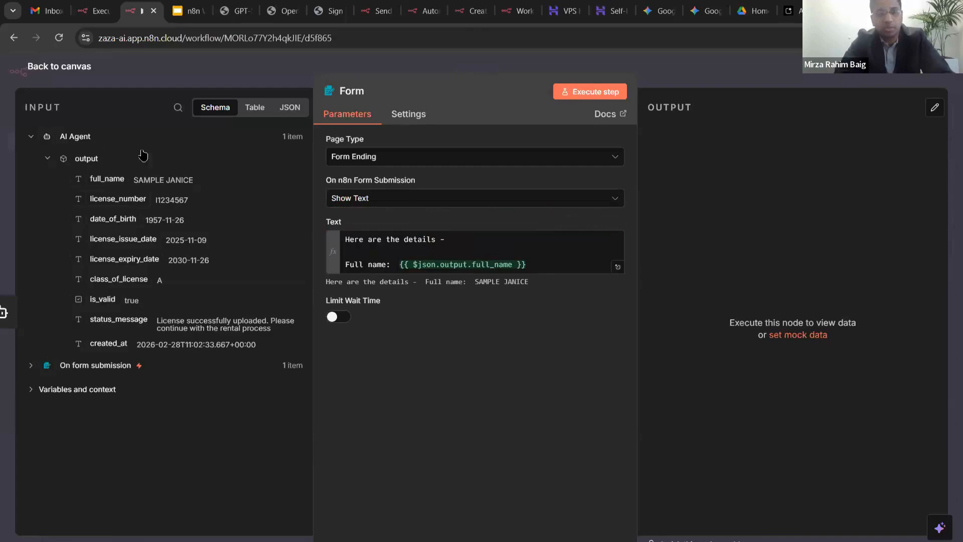
left_click(290, 107)
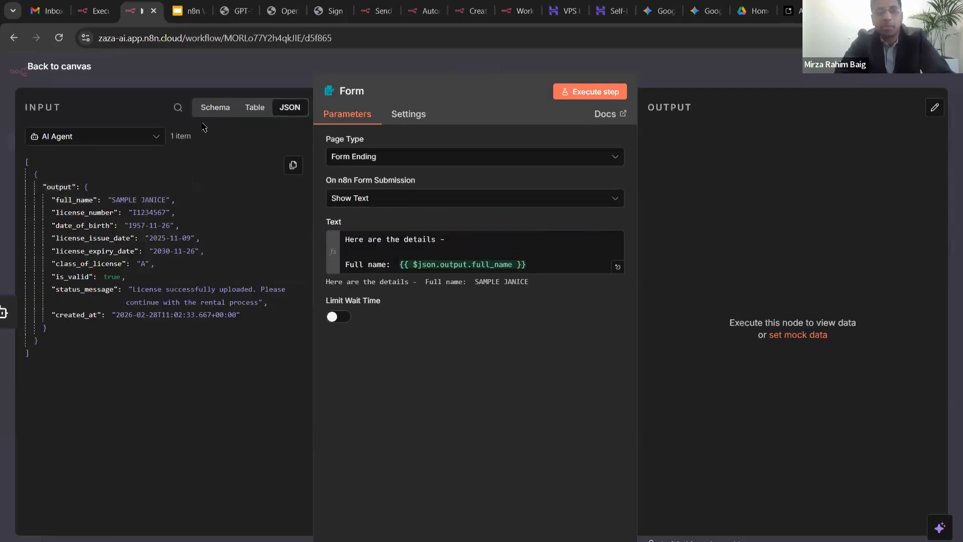
- Add a 'License number:' line below the Full name line in the ending text
left_click(255, 107)
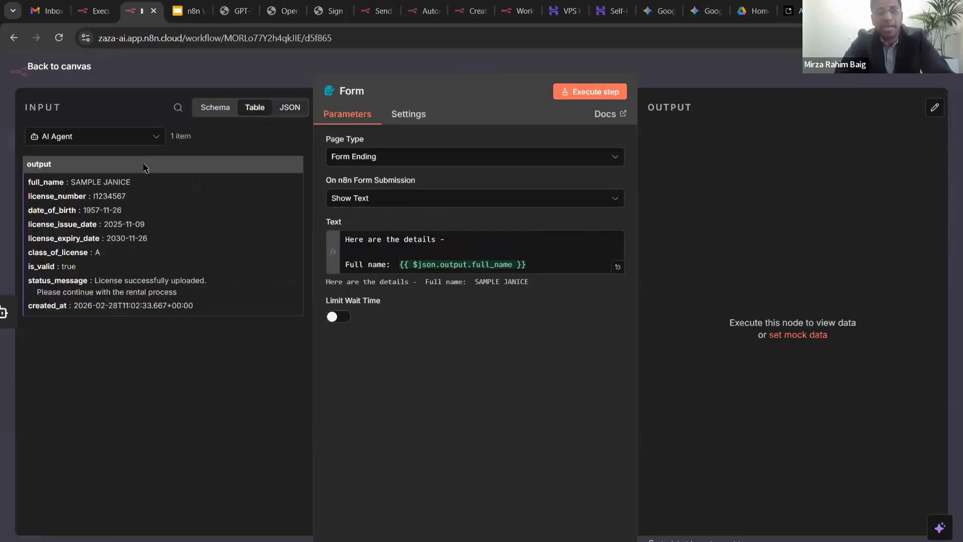
left_click(202, 107)
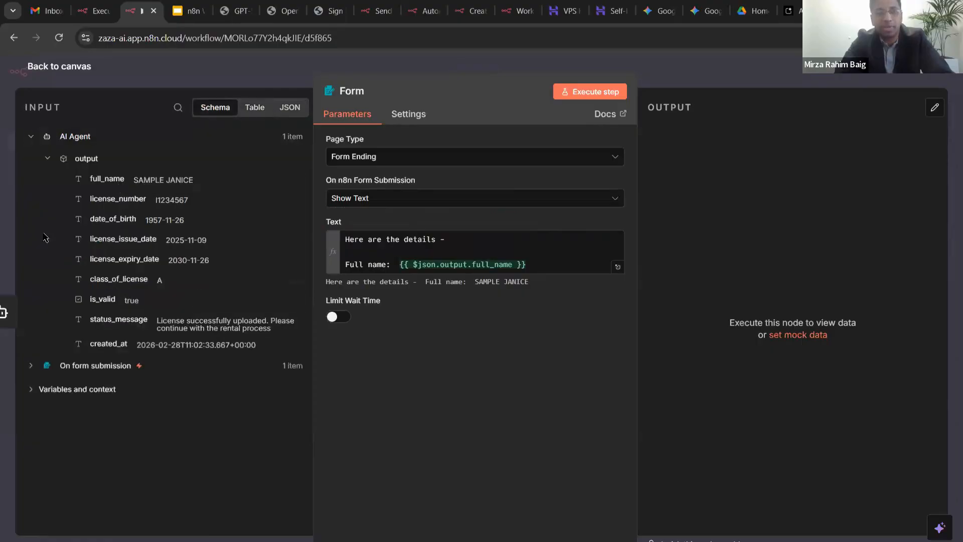
left_click(295, 107)
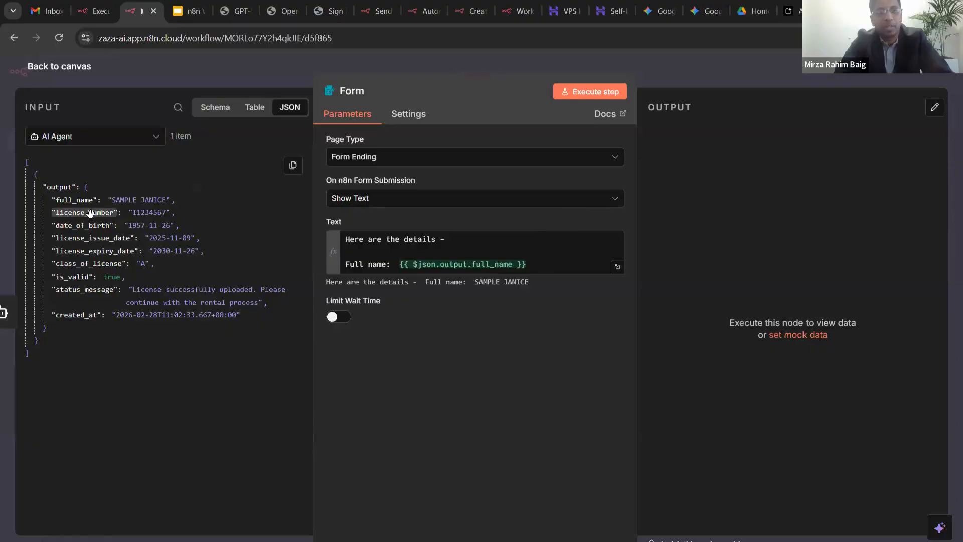
left_click(564, 265)
key("Return")
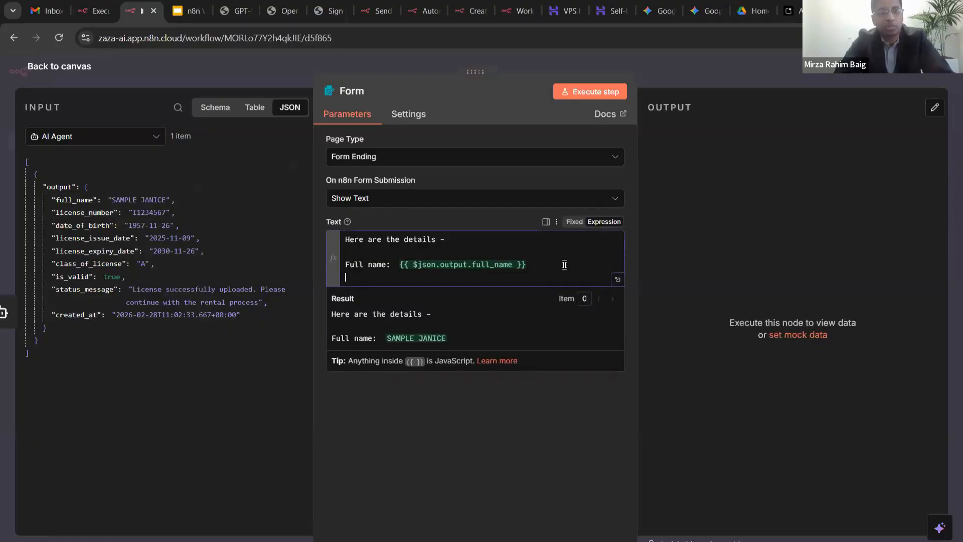
type("License nu")
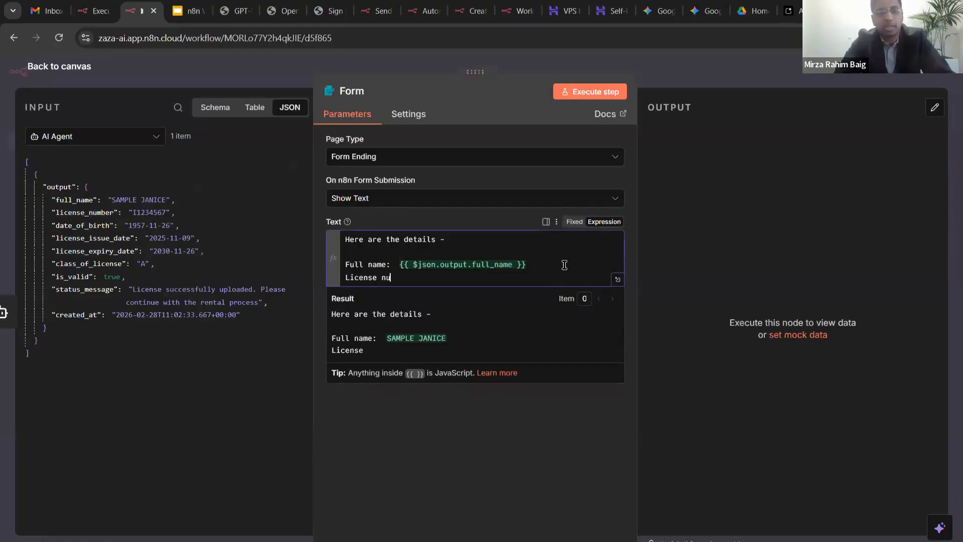
type("mber:")
- Map the License number line to the license_number field of the AI Agent output
left_click(400, 264)
key("shift+End")
key("ctrl+c")
key("Down")
key("ctrl+v")
key("Left")
key("ctrl+shift+Left")
key("BackSpace")
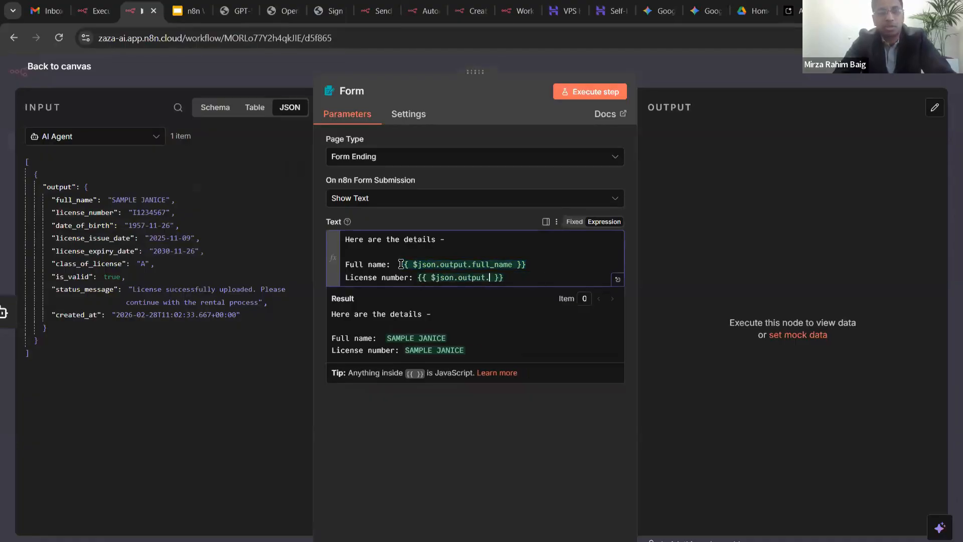
type("license_number")
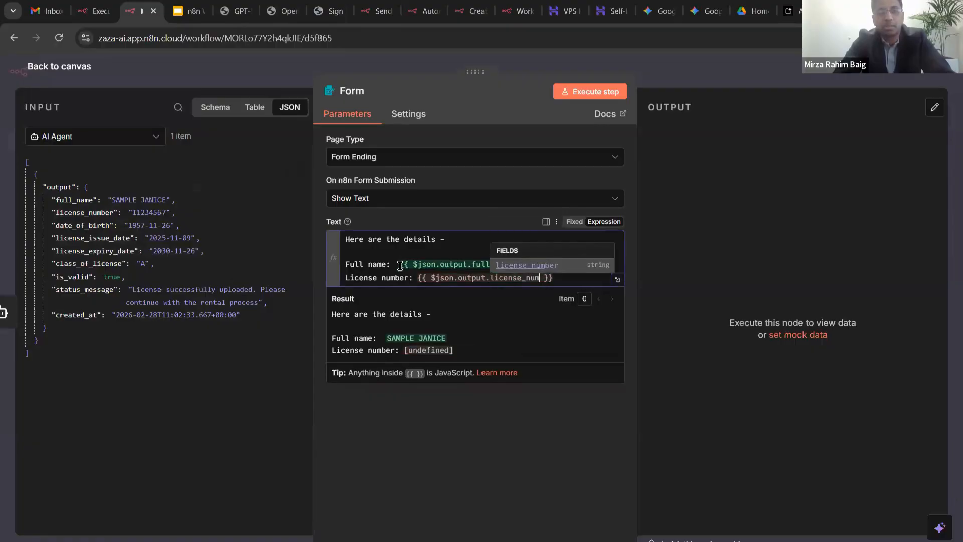
left_click(581, 277)
- Add a 'DOB:' line mapped to date_of_birth and save the workflow
key("Return")
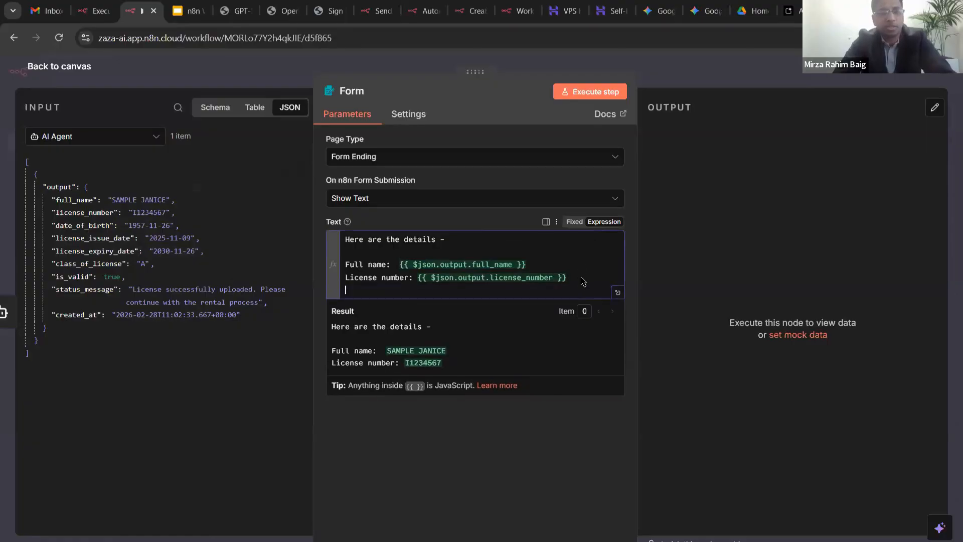
type("DOB:")
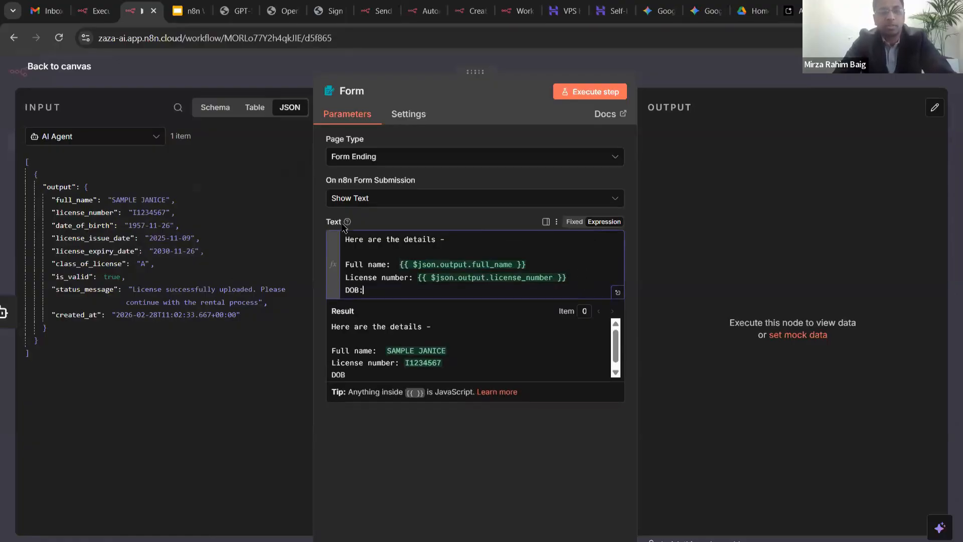
left_click_drag(85, 225, 454, 295)
left_click(493, 468)
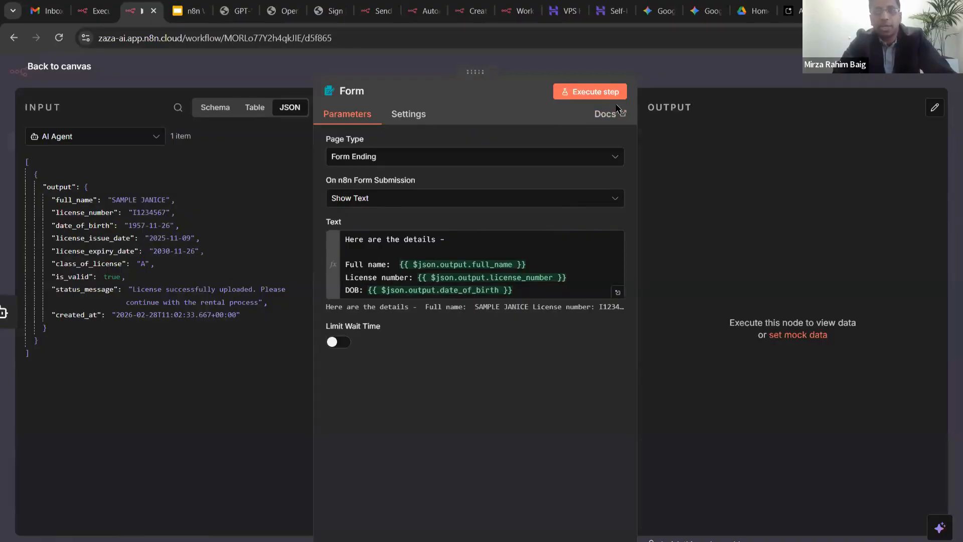
key("ctrl+s")
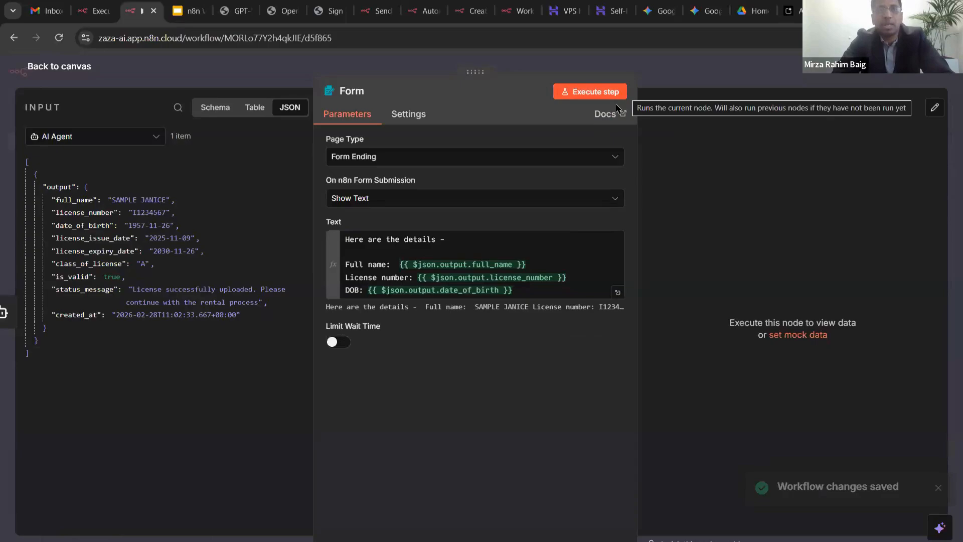
- Execute the Form step, check the completion page lists the extracted details, then close it
left_click(618, 103)
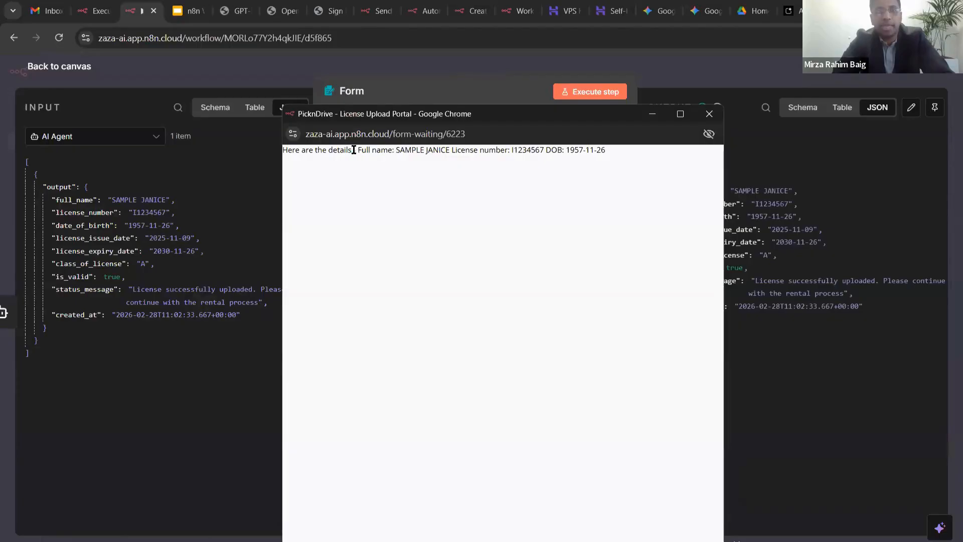
left_click_drag(346, 146, 589, 160)
left_click(589, 159)
scroll(589, 160, "up", 5, "ctrl")
scroll(589, 159, "down", 5, "ctrl")
left_click_drag(591, 112, 651, 53)
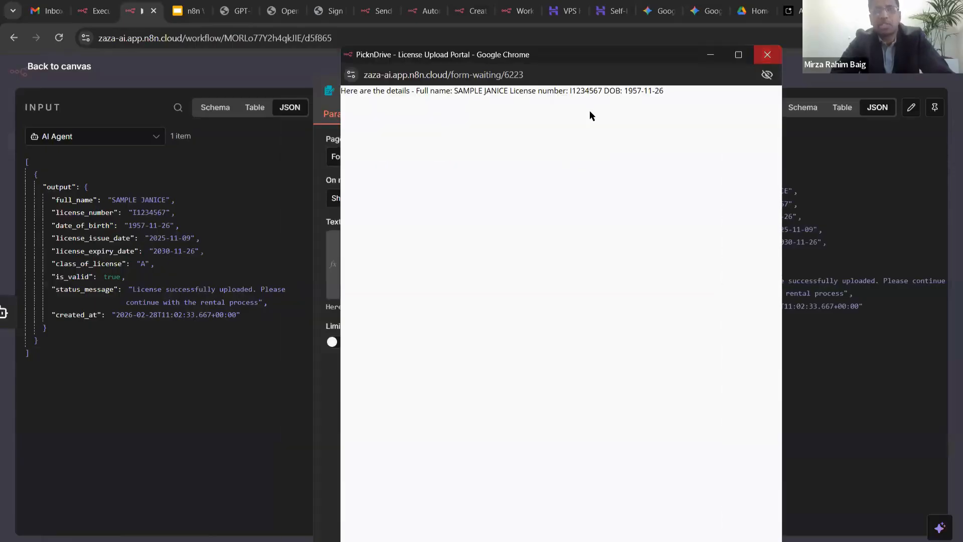
left_click(770, 54)
left_click(492, 205)
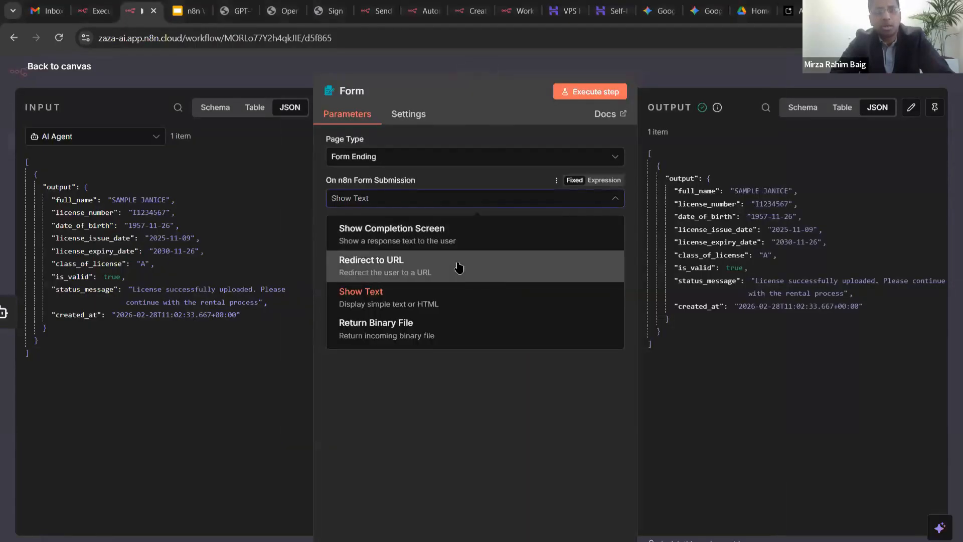
- Replace the ending text with the prepared HTML page tabling the licence details
left_click(434, 296)
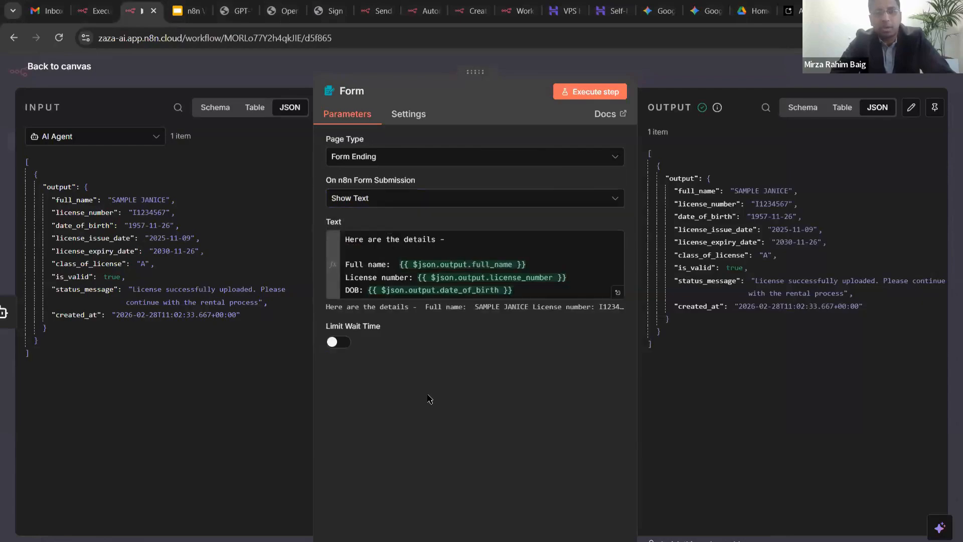
left_click(457, 240)
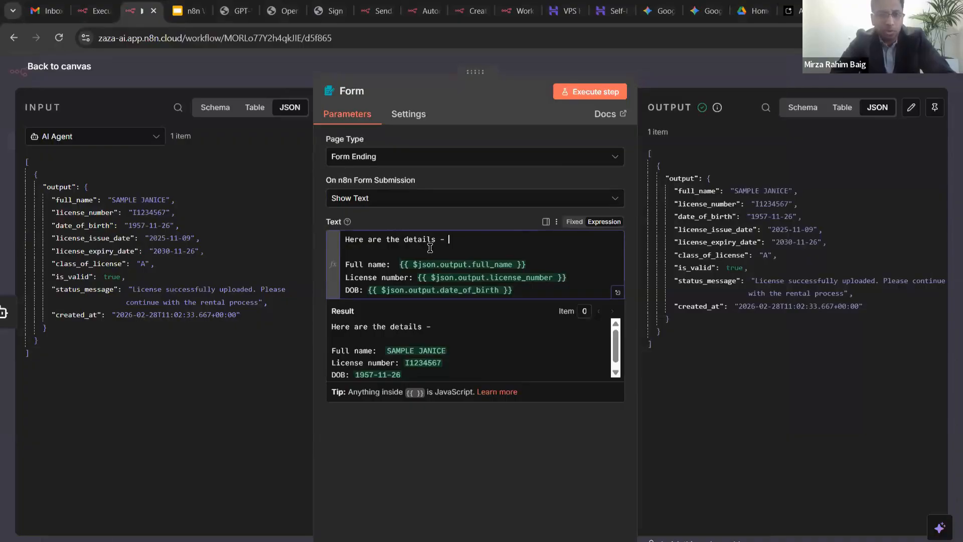
left_click(430, 248)
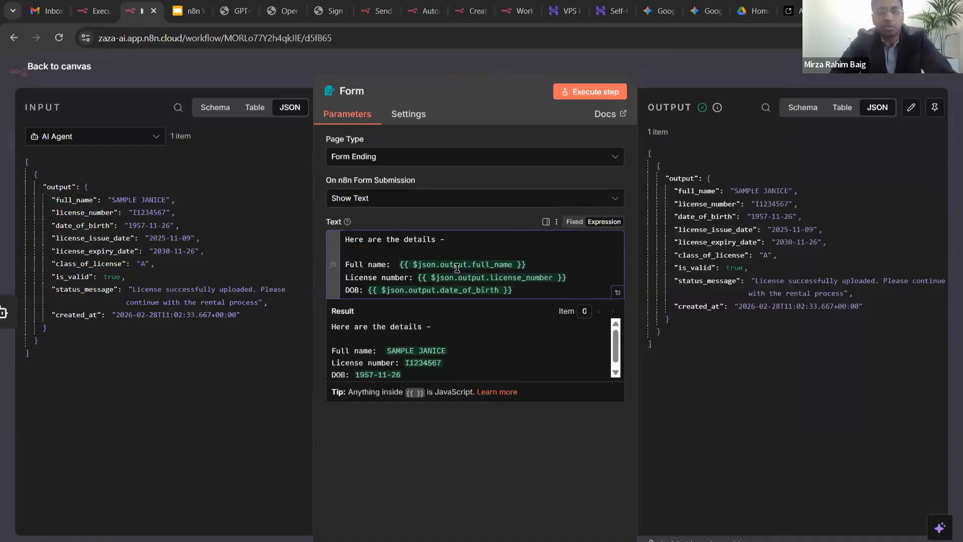
key("ctrl+a")
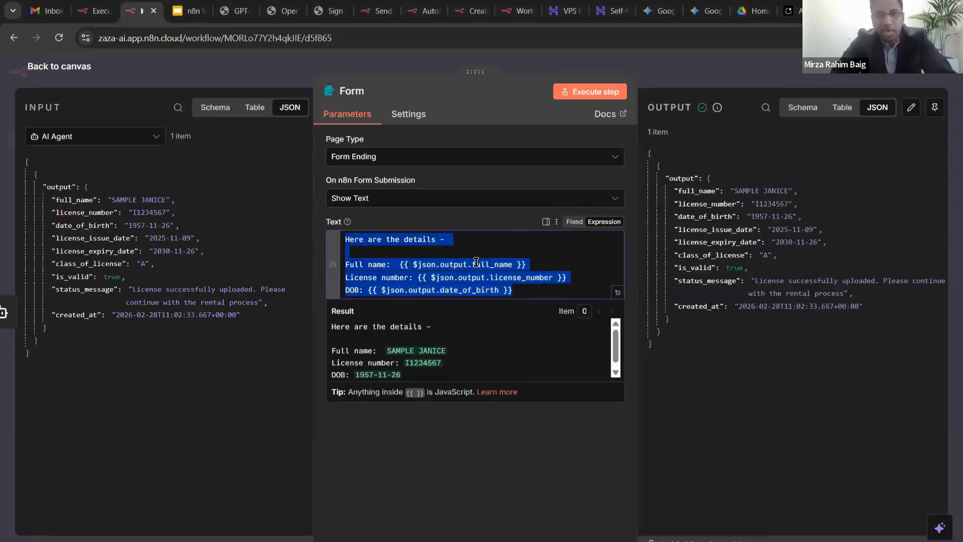
key("ctrl+v")
- Review the pasted HTML, including the 'Return to Main Screen' link, and save the workflow
scroll(475, 260, "up", 10)
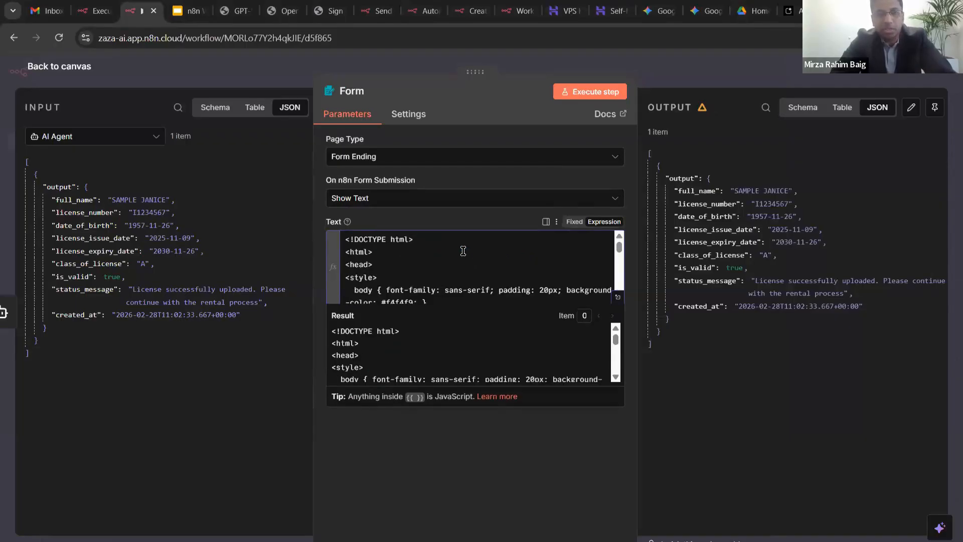
scroll(463, 251, "down", 10)
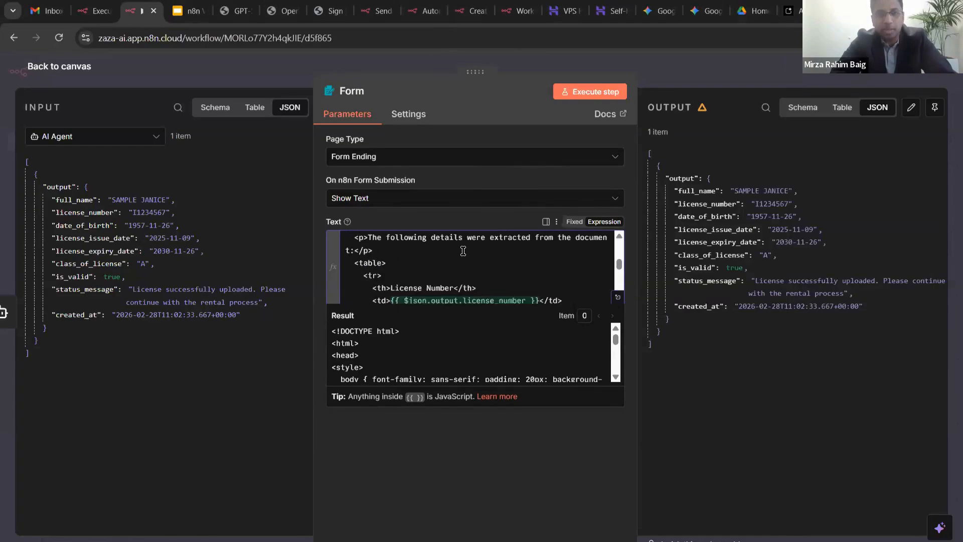
scroll(463, 251, "down", 1)
scroll(427, 264, "up", 2)
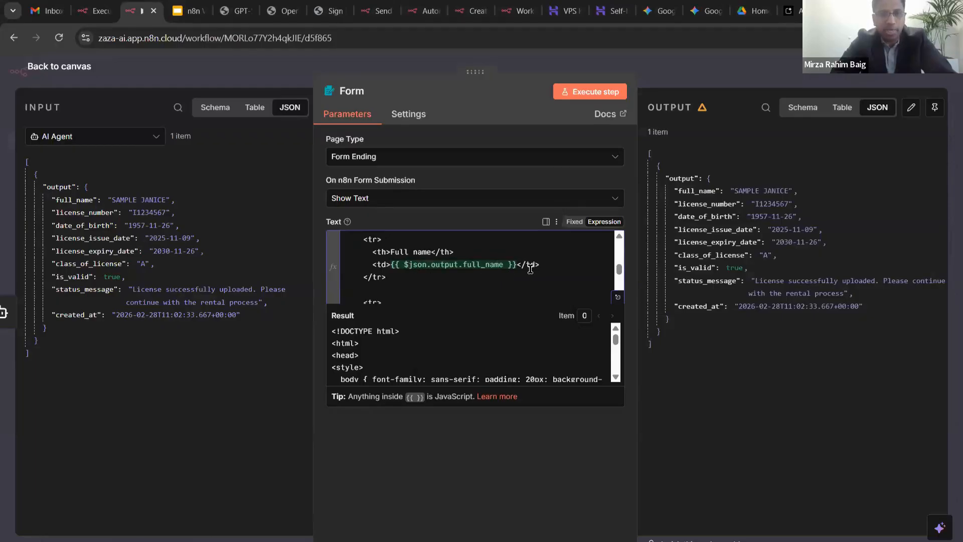
scroll(503, 269, "down", 5)
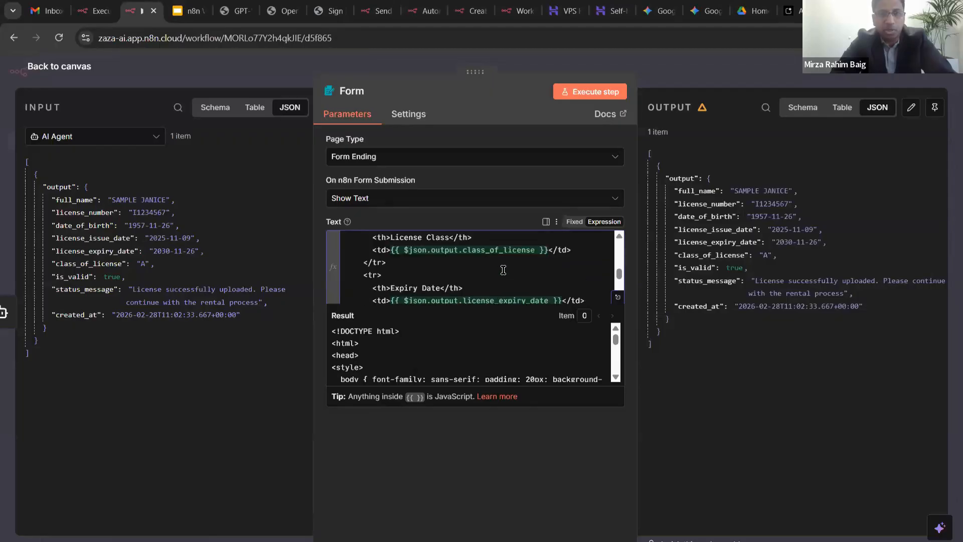
scroll(506, 268, "down", 2)
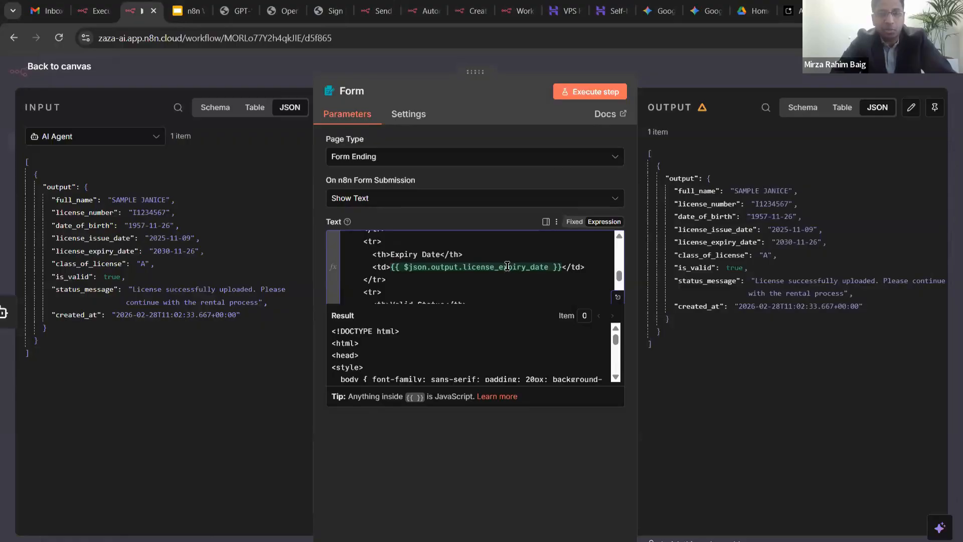
scroll(506, 268, "down", 5)
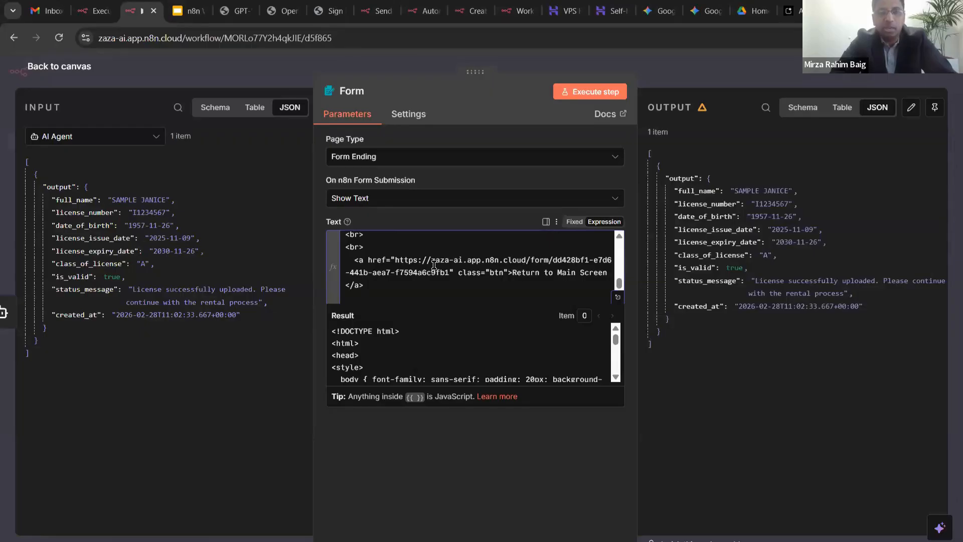
scroll(434, 265, "up", 10)
key("ctrl+s")
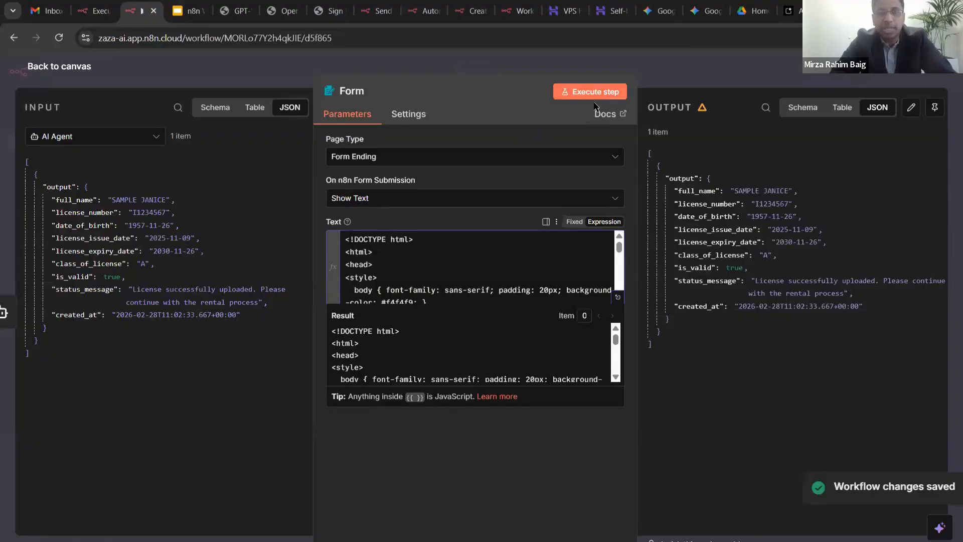
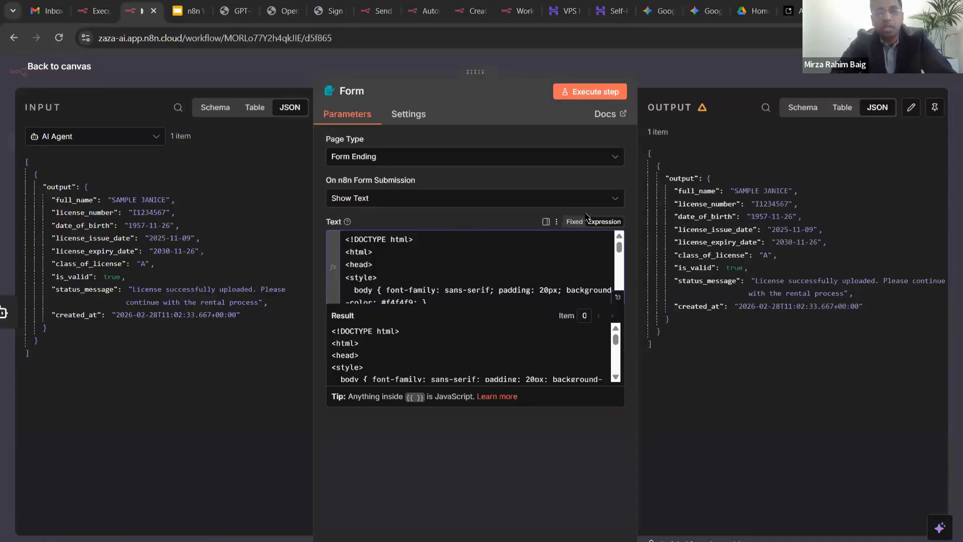
- Execute the Form ending node on the AI Agent output and view the Extraction Complete preview
key("Escape")
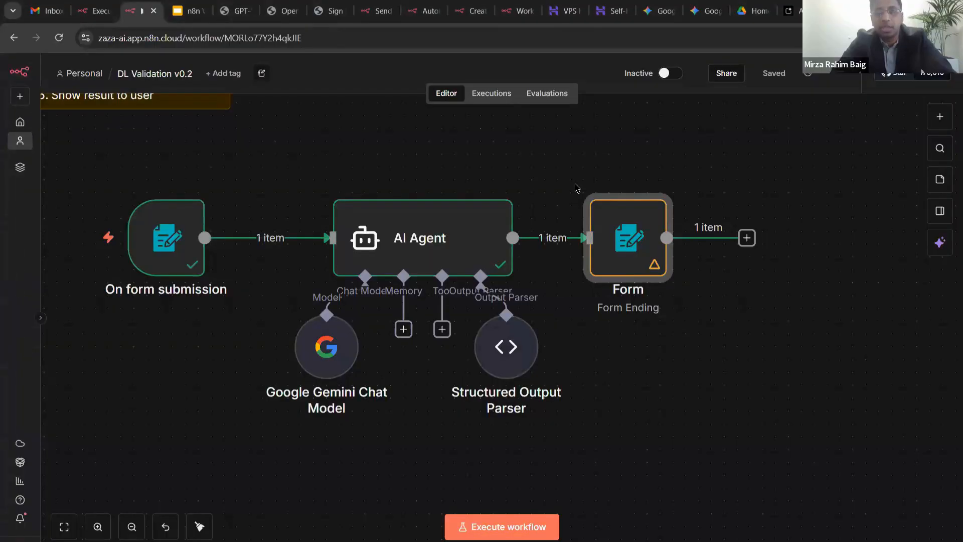
double_click(613, 218)
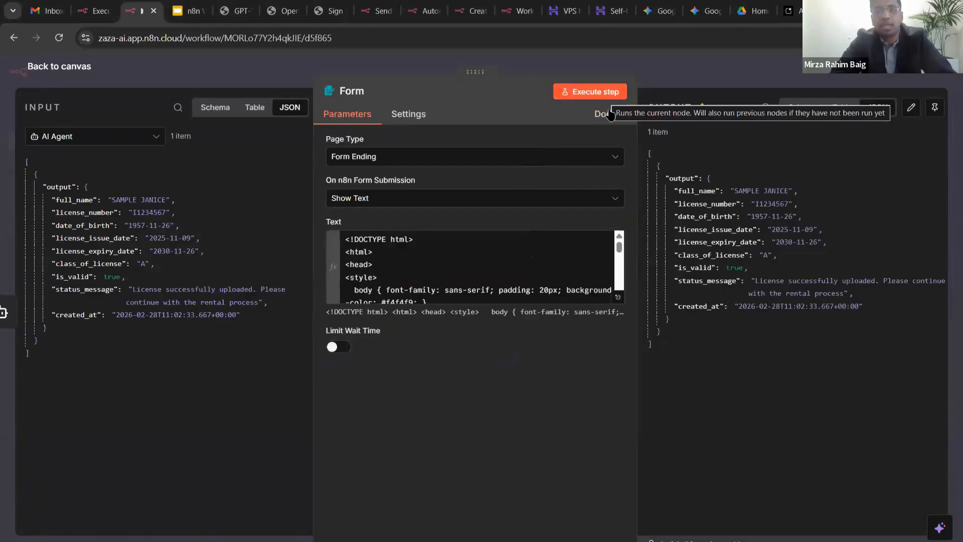
left_click(607, 94)
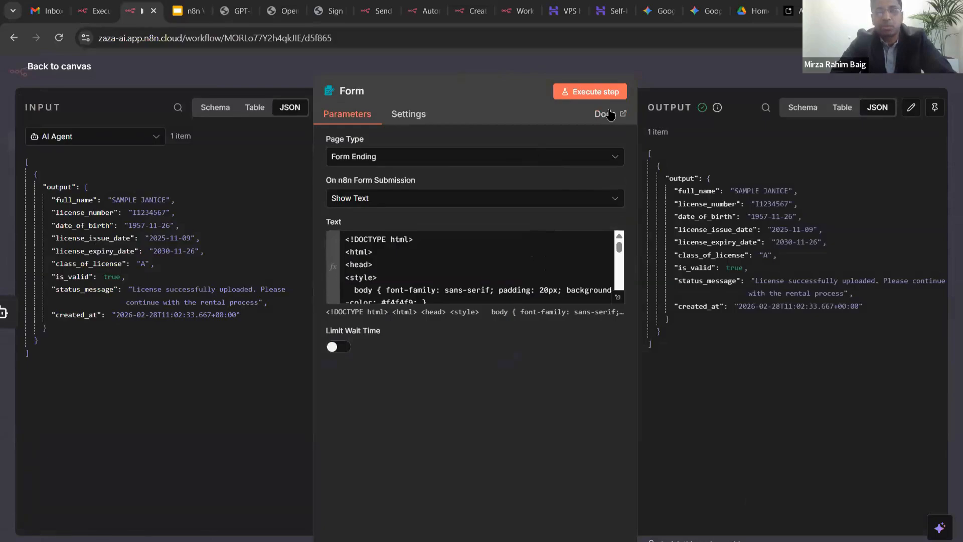
key("alt+Tab")
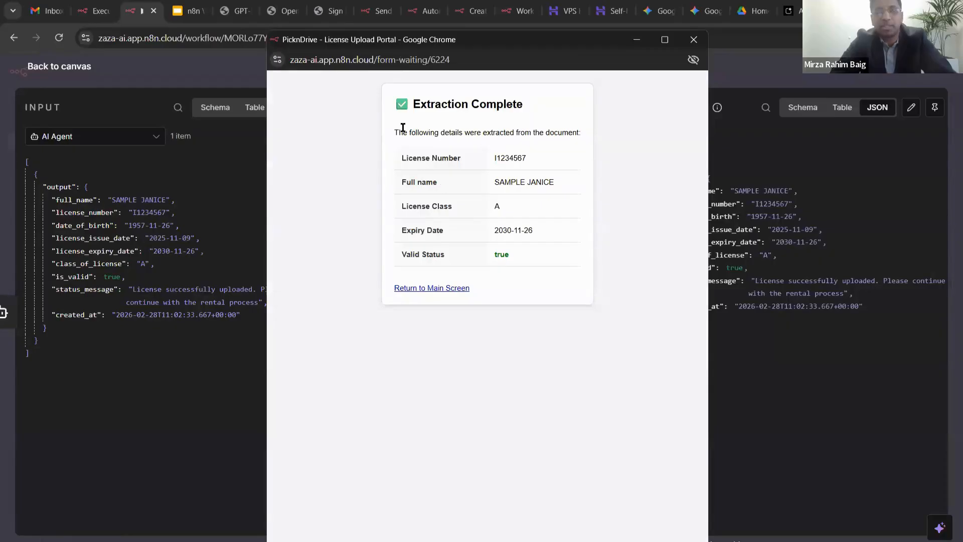
scroll(402, 121, "up", 3)
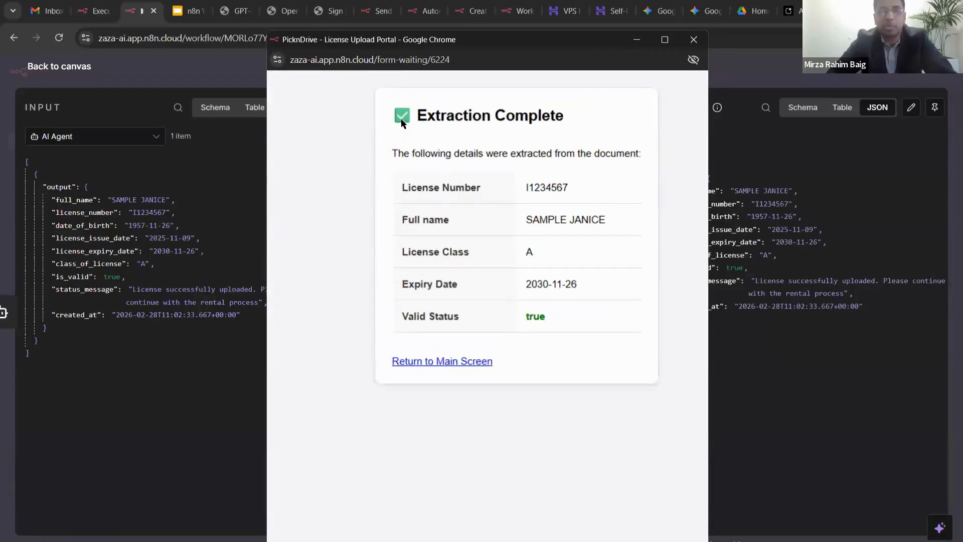
scroll(498, 164, "right", 2)
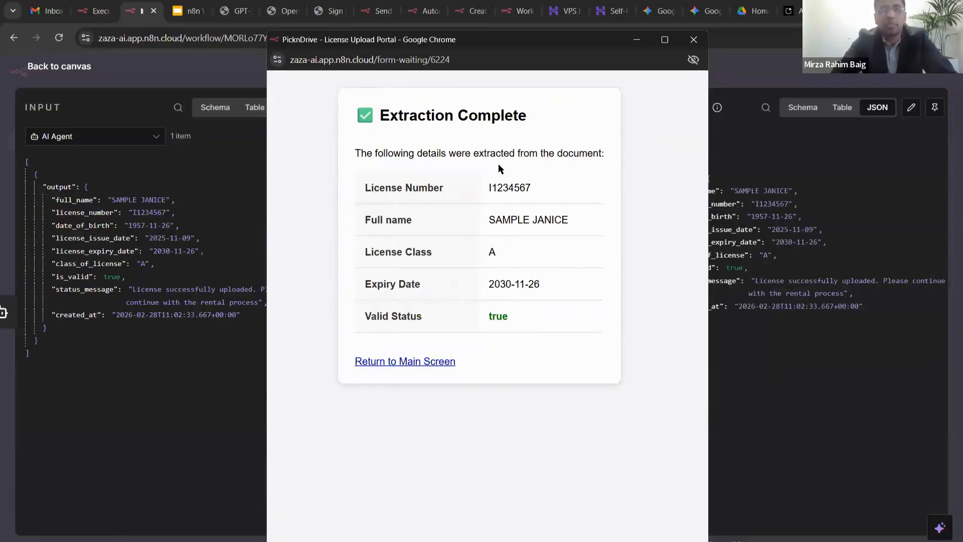
triple_click(539, 222)
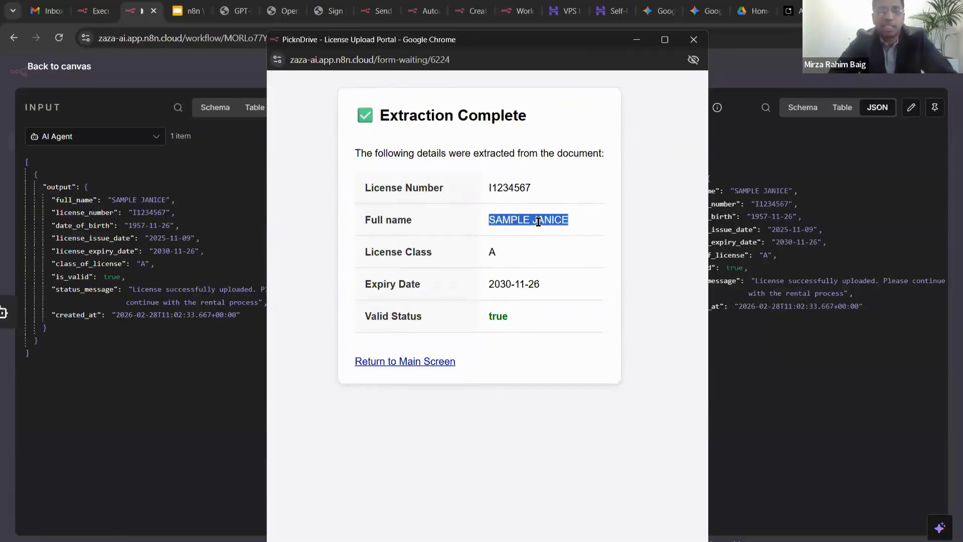
double_click(493, 251)
left_click(504, 254)
left_click_drag(535, 281, 457, 282)
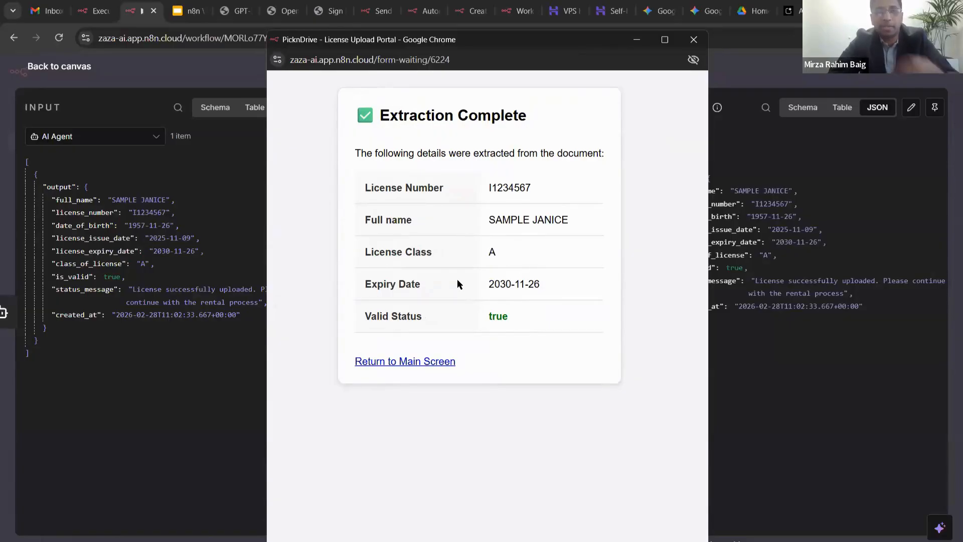
left_click(511, 298)
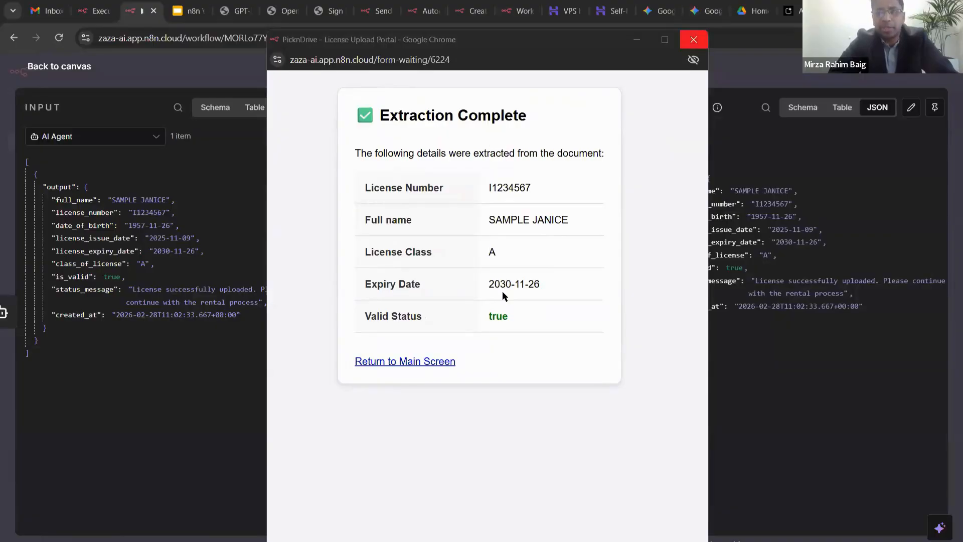
- Delete the 'Return to Main Screen' <a href> line from the Form ending HTML
left_click(694, 40)
scroll(428, 261, "down", 10)
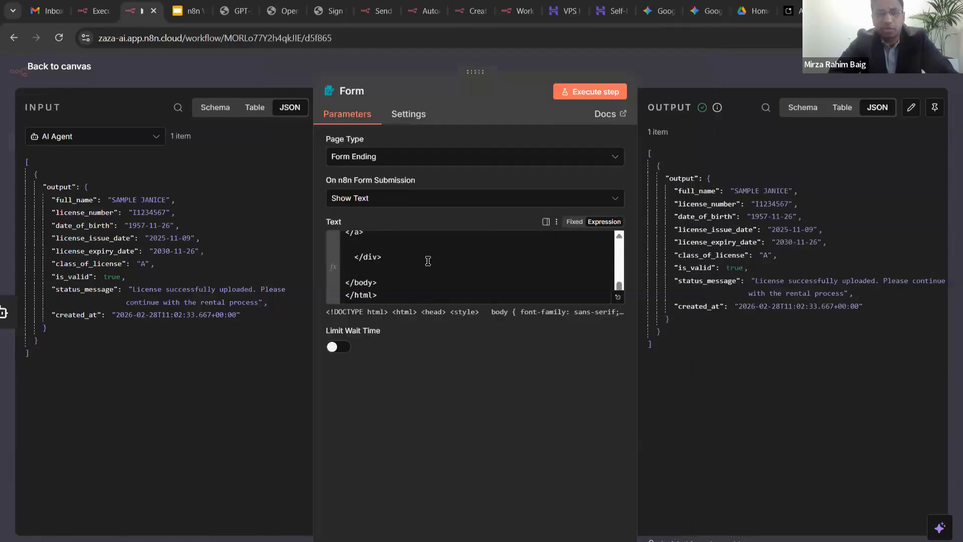
scroll(427, 260, "up", 4)
scroll(427, 261, "down", 5)
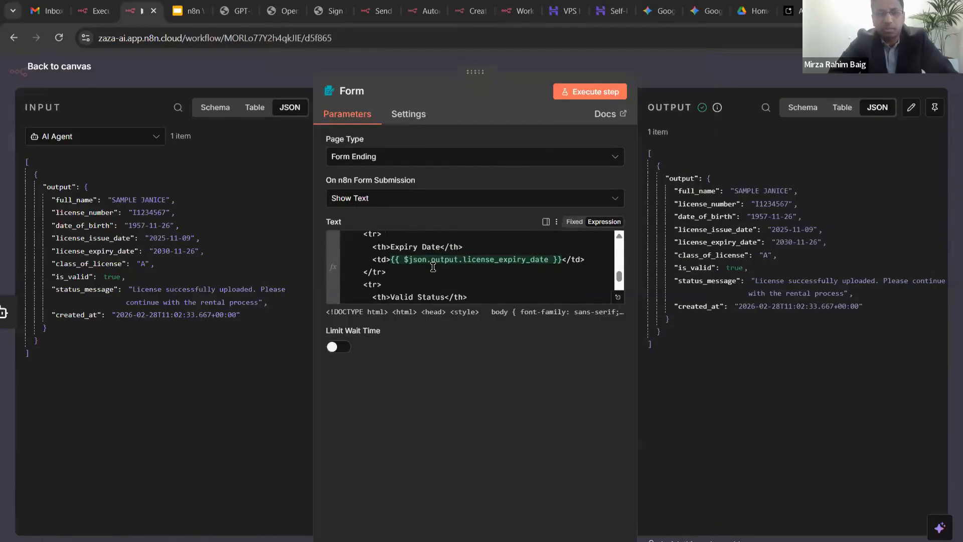
scroll(431, 267, "down", 4)
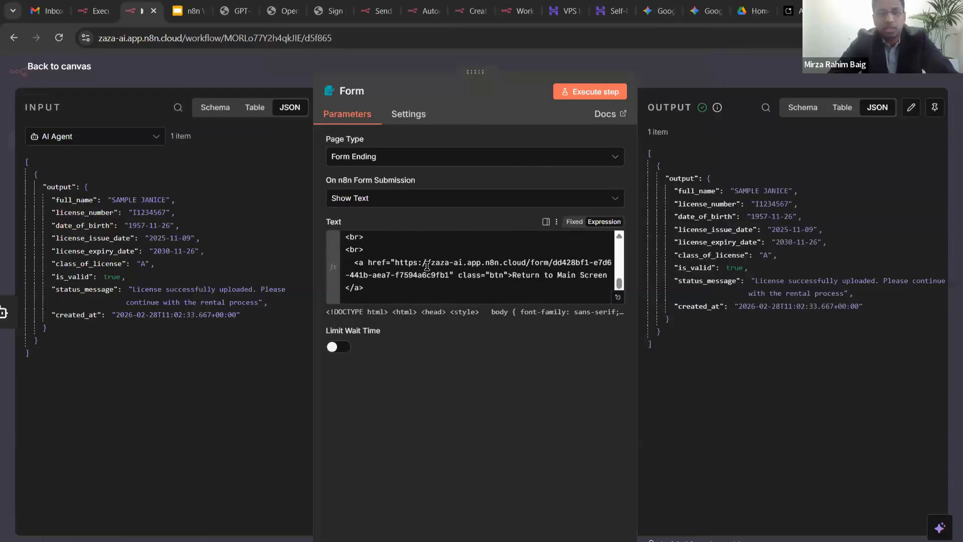
triple_click(427, 266)
key("shift+Down")
key("shift+Down")
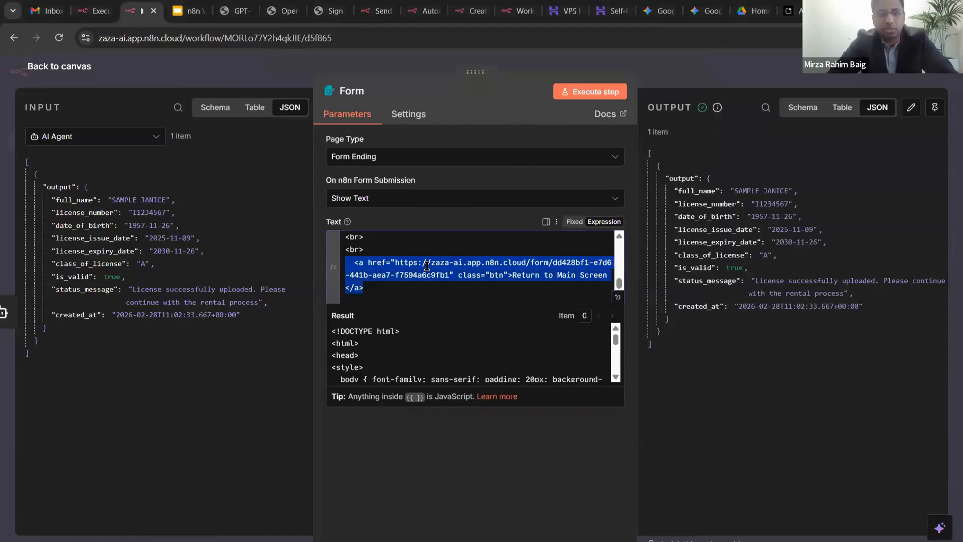
scroll(427, 266, "down", 2)
key("BackSpace")
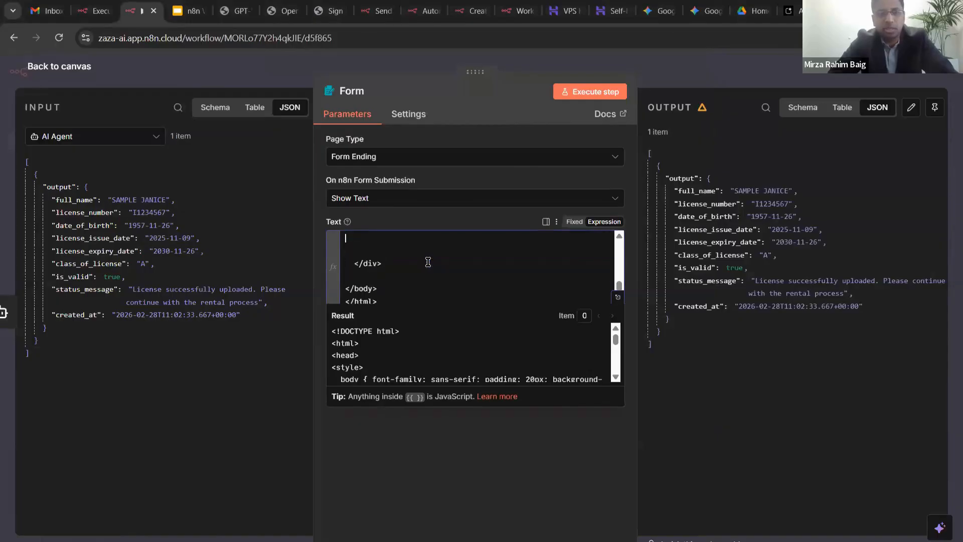
- Rerun the Form ending step with the edited HTML
key("Escape")
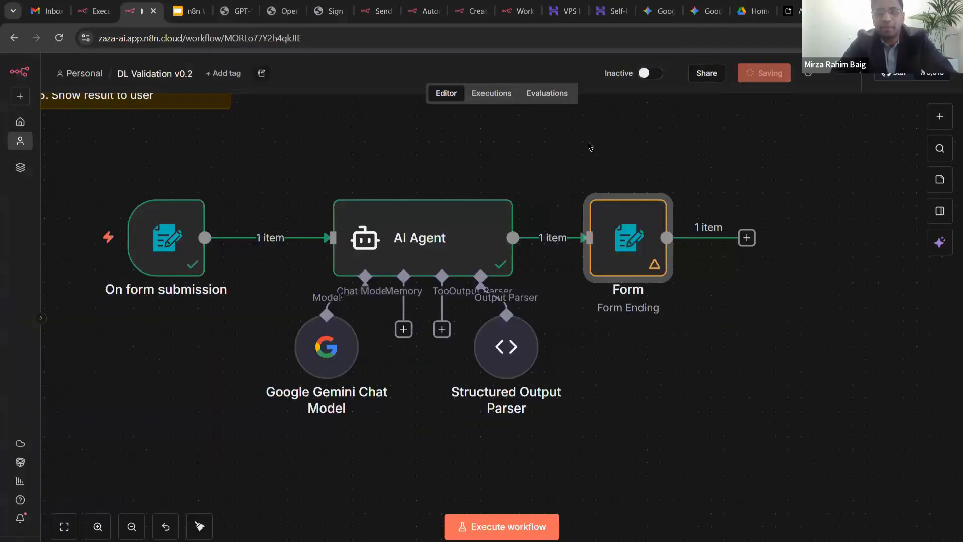
double_click(627, 240)
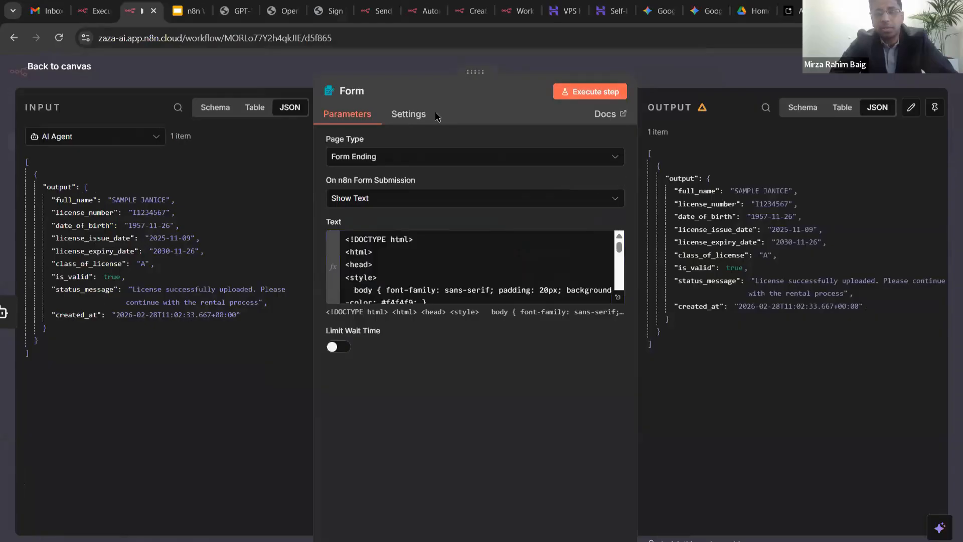
left_click(590, 92)
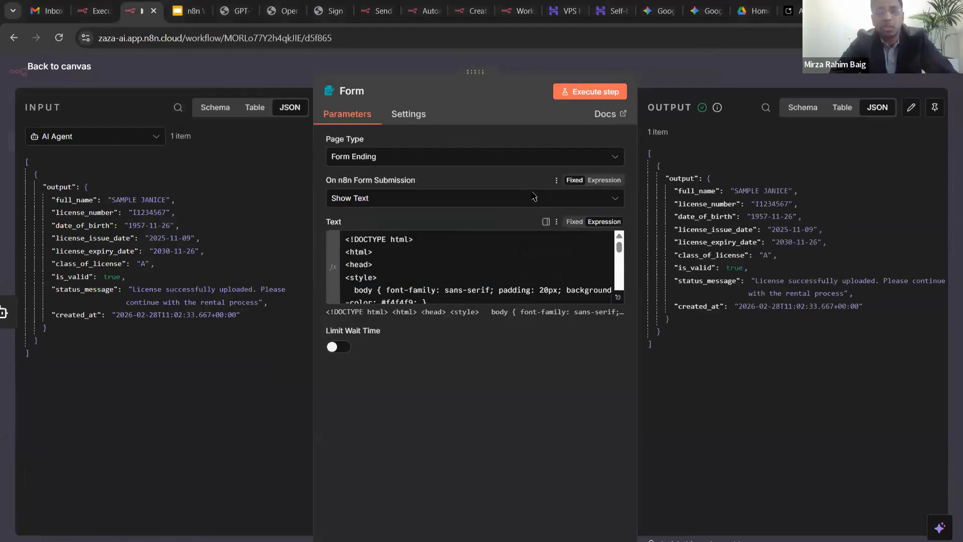
- Check the updated Extraction Complete page lacks the return link, then close it and recentre the canvas
key("alt+Tab")
scroll(401, 113, "up", 3)
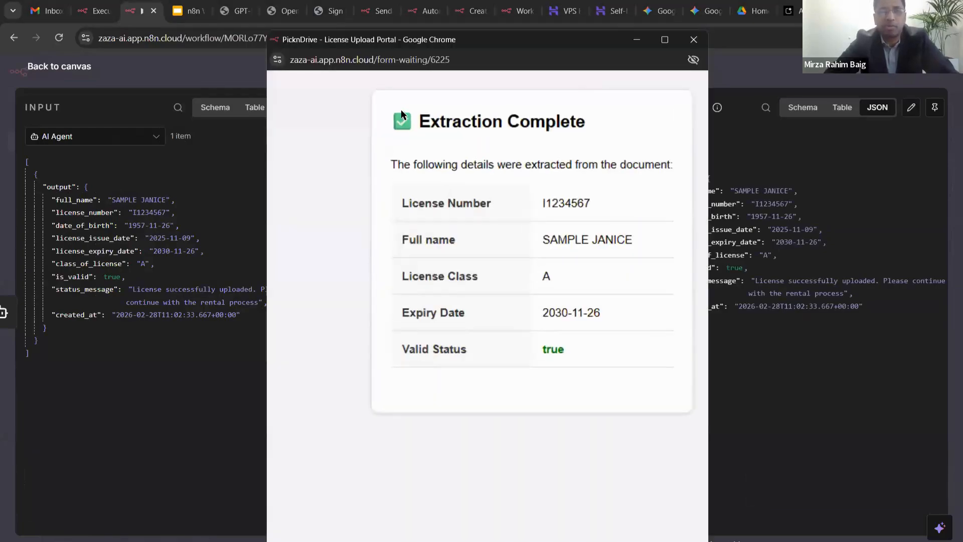
scroll(468, 166, "right", 1)
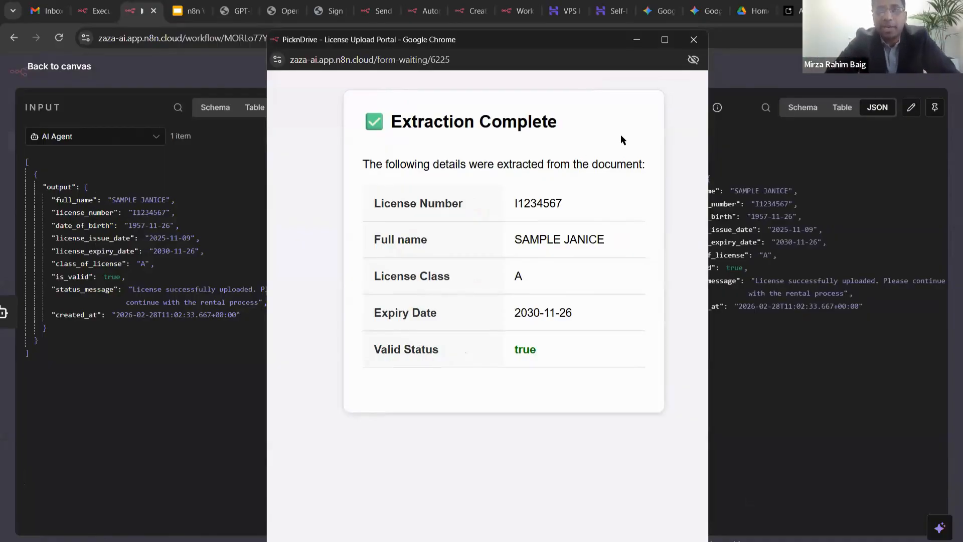
left_click(636, 40)
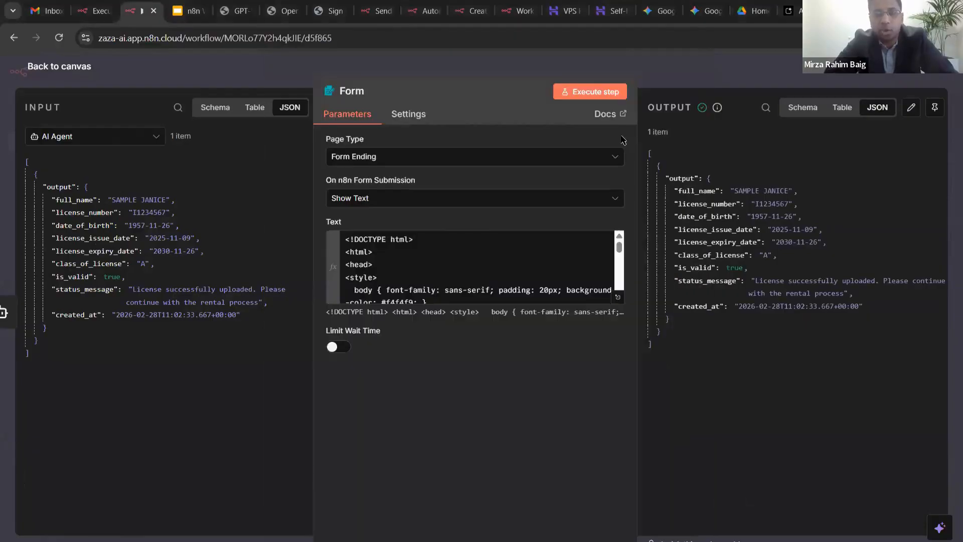
key("Escape")
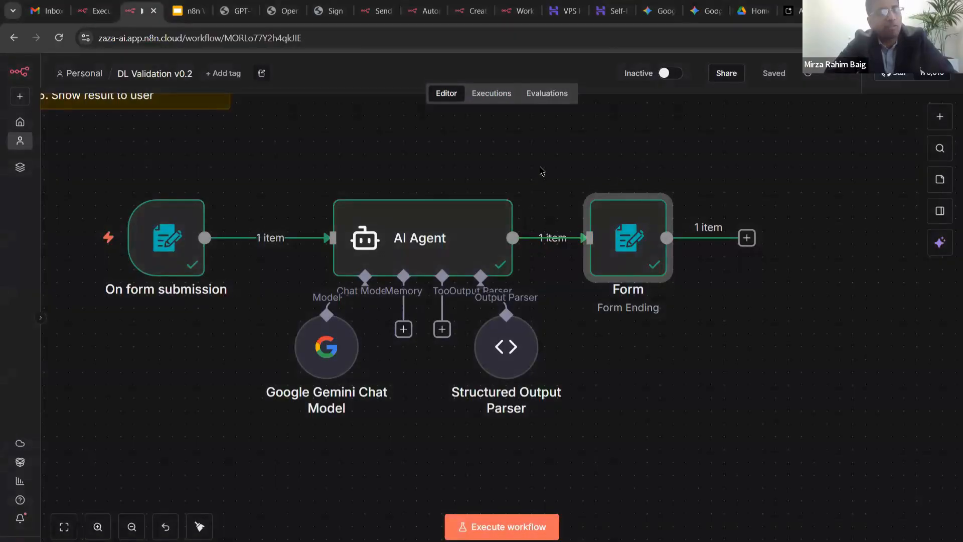
left_click_drag(386, 165, 433, 154)
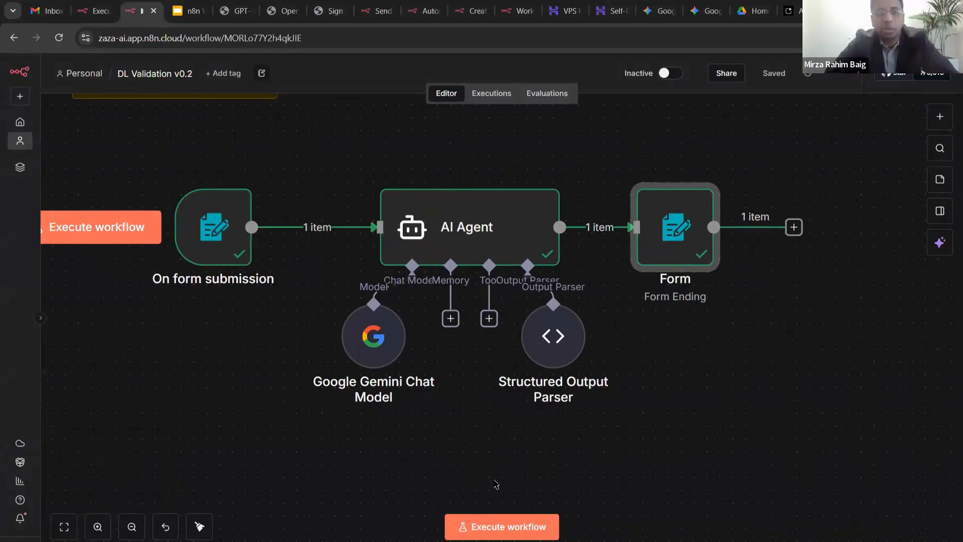
- Run the workflow and submit dl-sample2.jpg through the test form
left_click(492, 528)
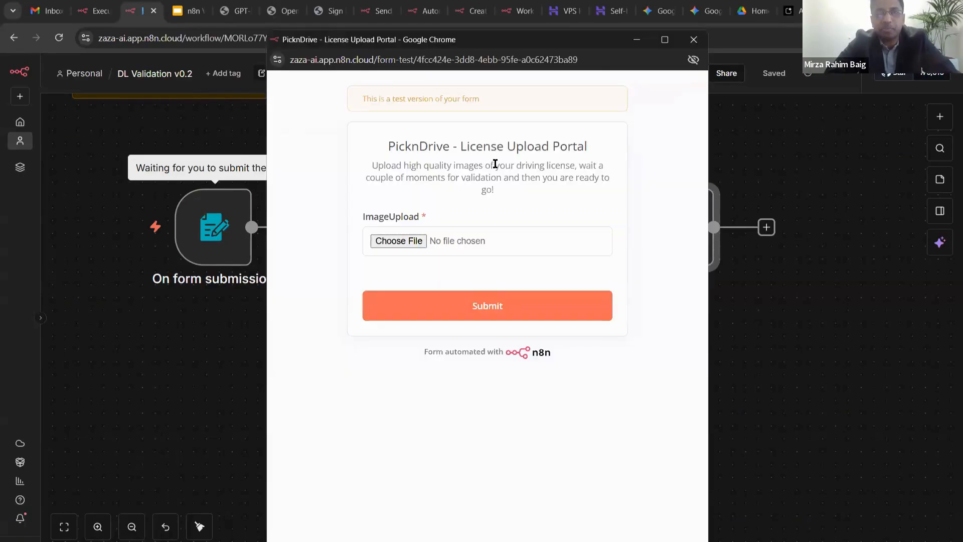
left_click_drag(435, 145, 587, 146)
left_click(574, 170)
left_click(425, 242)
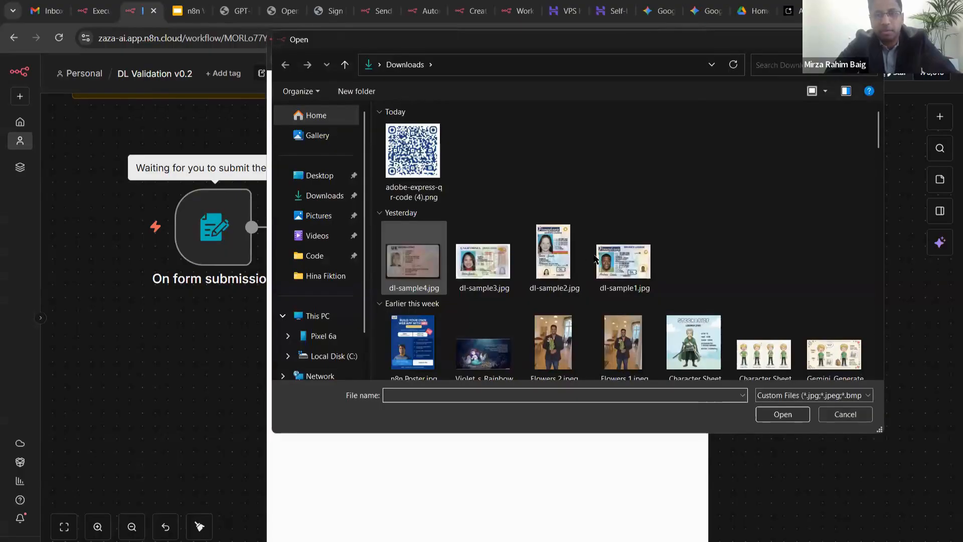
left_click(557, 261)
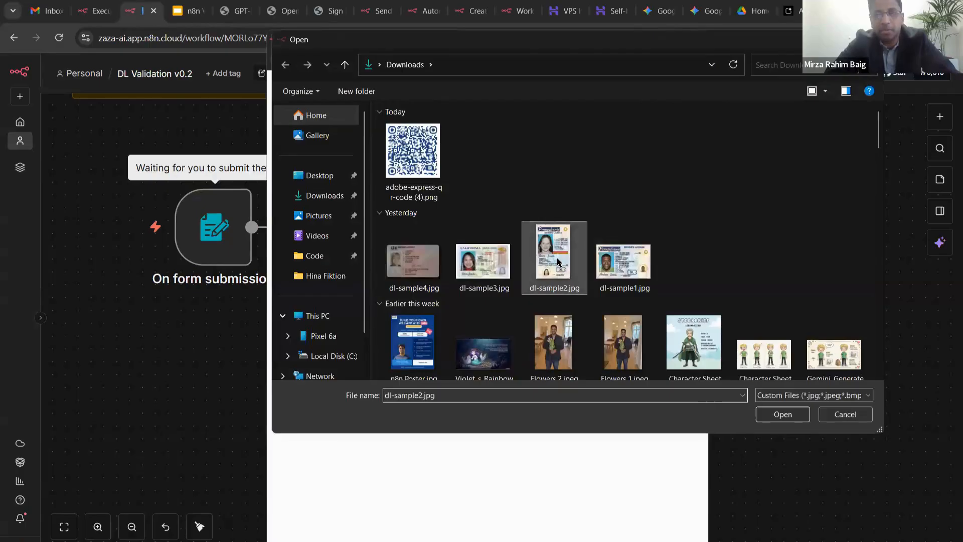
key("Return")
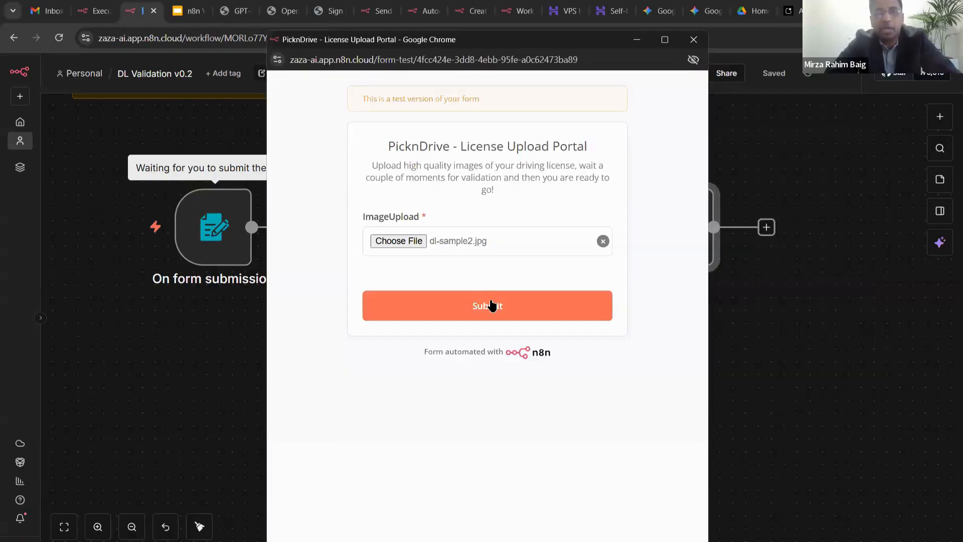
left_click(492, 301)
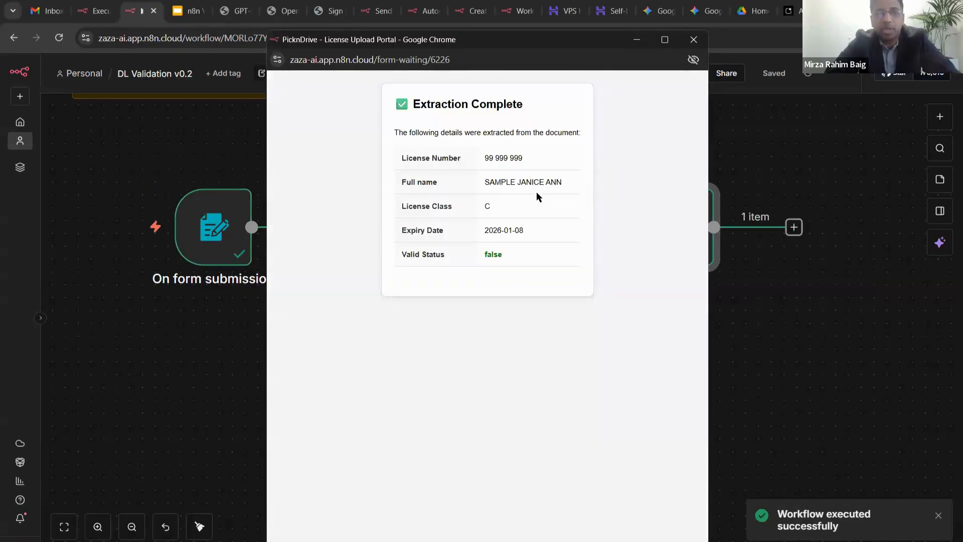
- Review the results table (class C, expiry 2026-01-08, valid status false), then close the form window
scroll(531, 139, "up", 3)
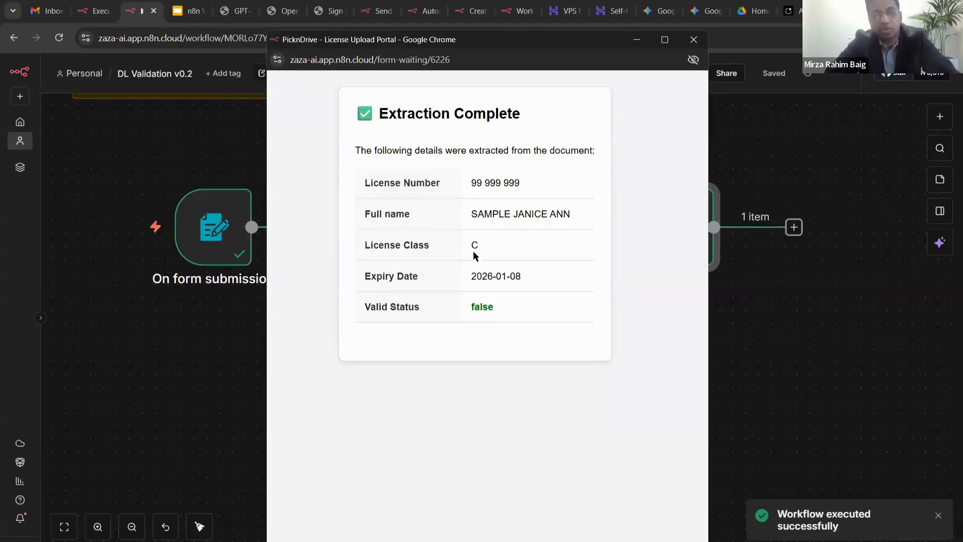
left_click_drag(471, 275, 516, 278)
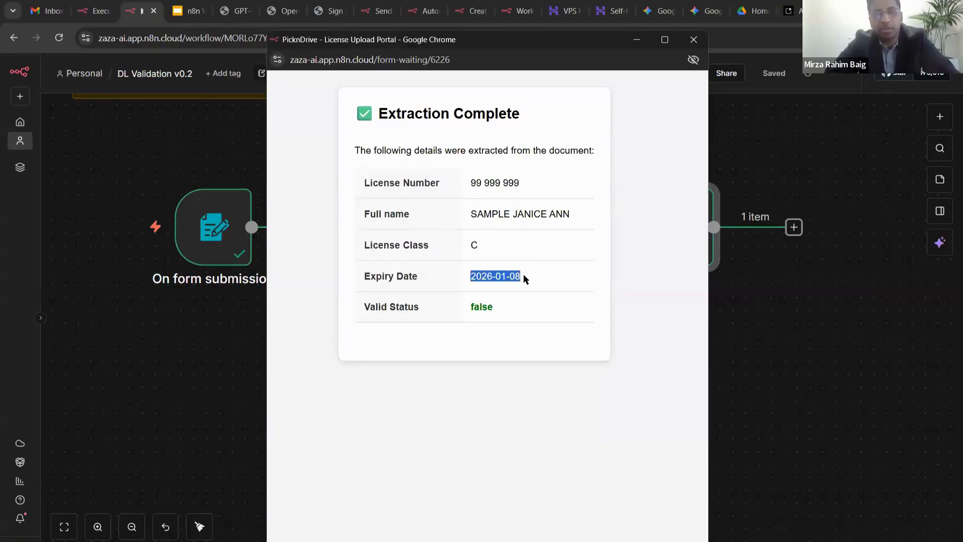
left_click(523, 275)
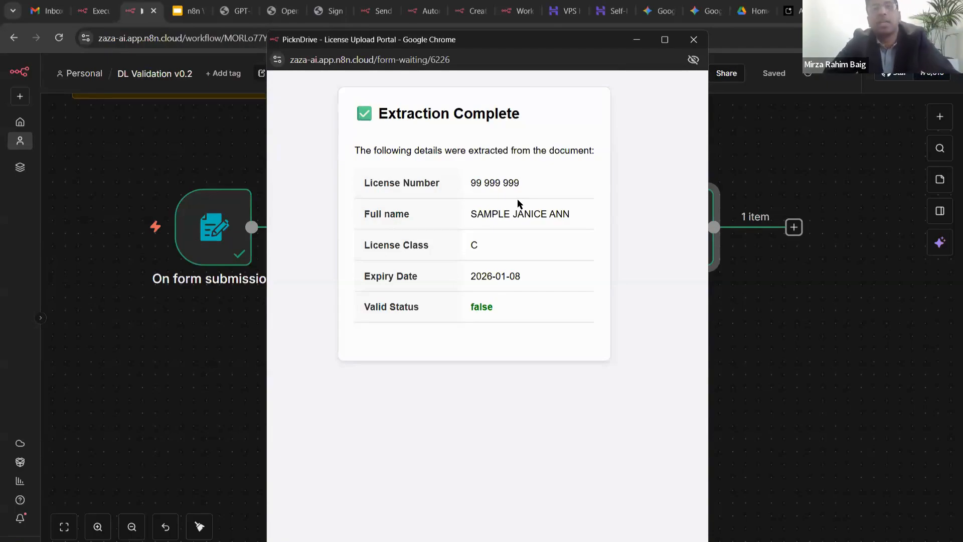
left_click_drag(472, 305, 511, 307)
scroll(518, 322, "down", 3)
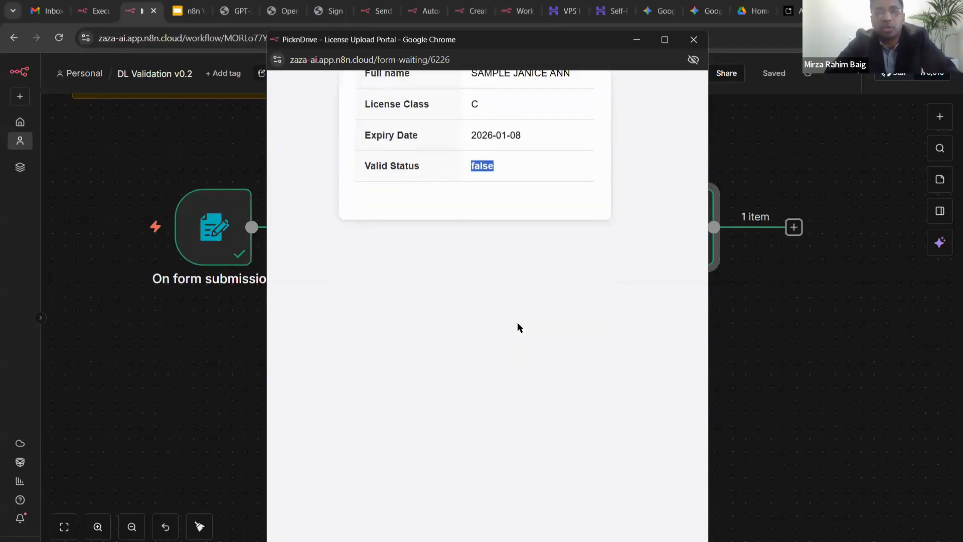
scroll(517, 326, "up", 3)
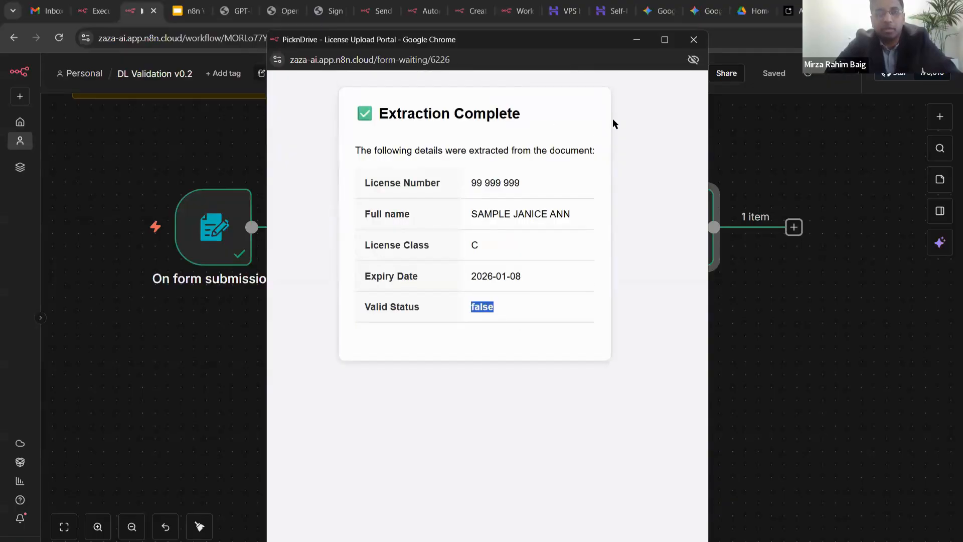
key("ctrl+w")
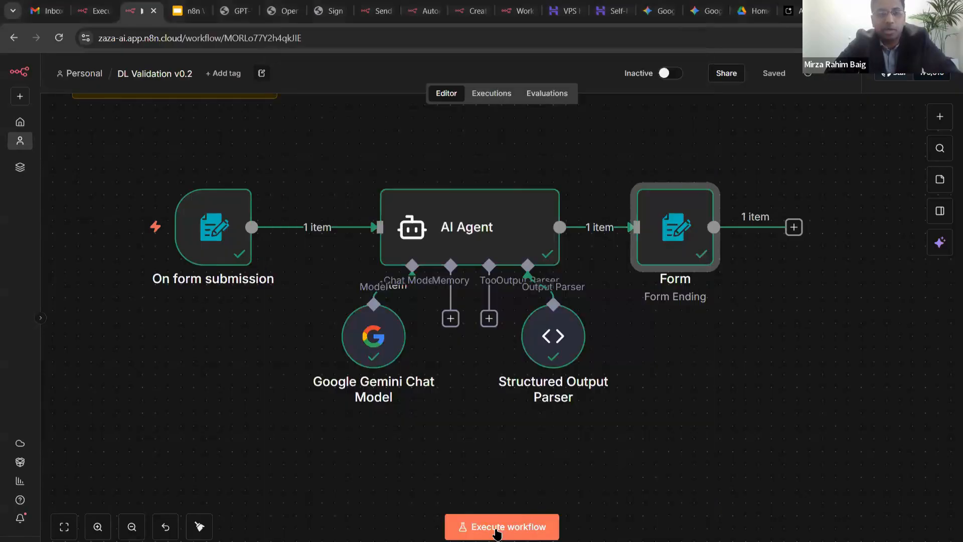
- Test the workflow with another licence image and check the table shows Valid Status true
left_click(496, 531)
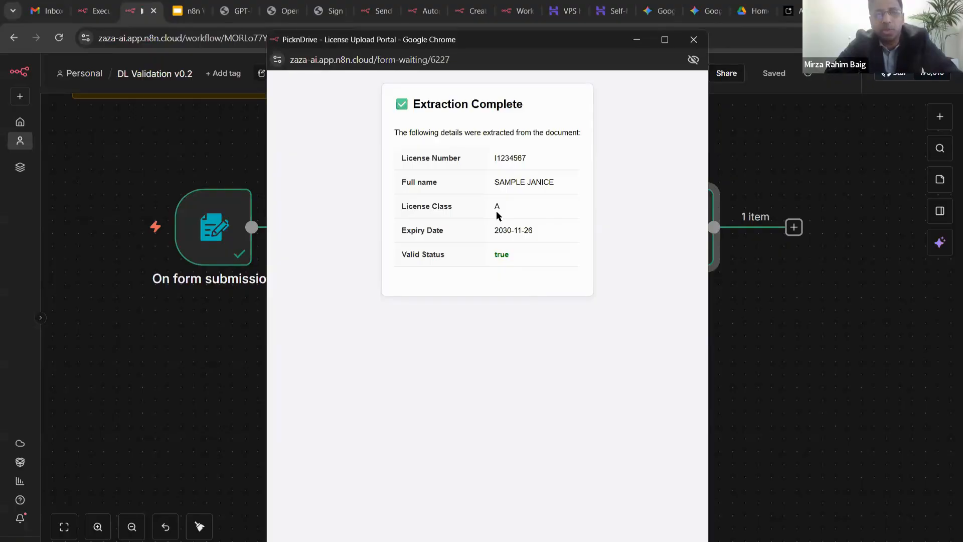
scroll(495, 211, "up", 3)
scroll(495, 210, "up", 1)
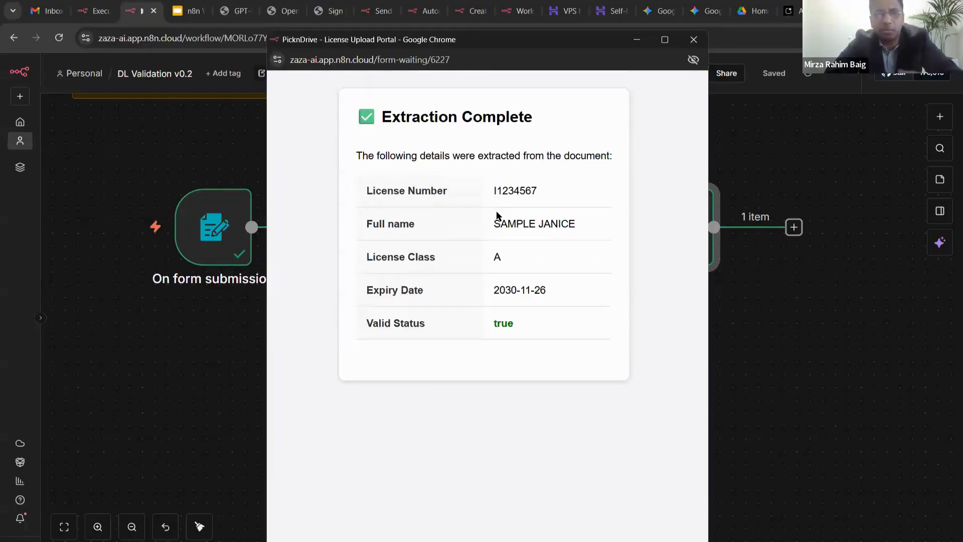
scroll(498, 210, "down", 3)
scroll(498, 213, "up", 3)
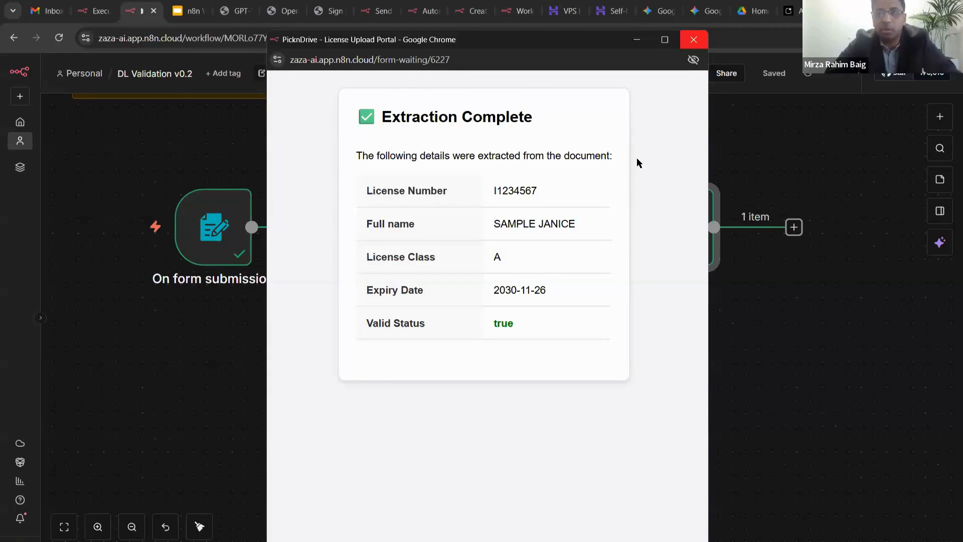
left_click(573, 125)
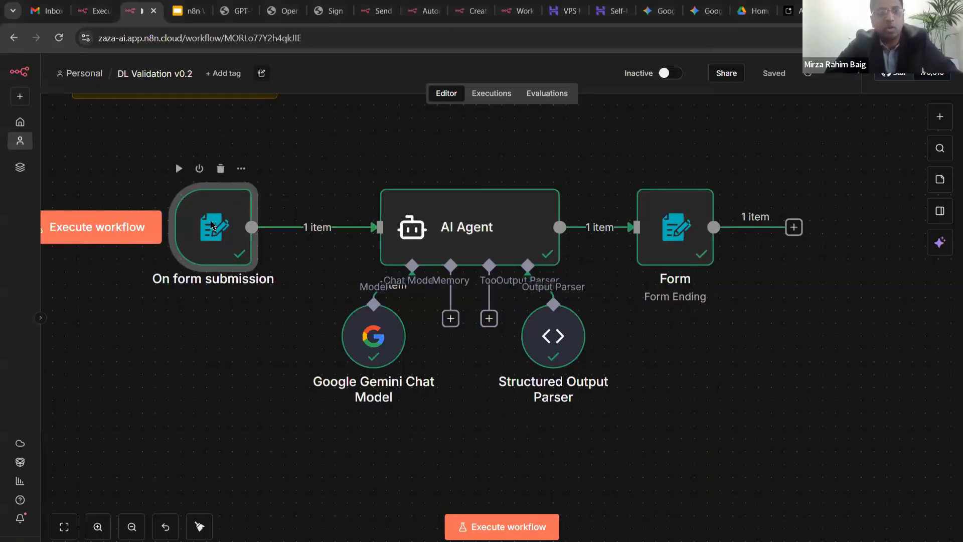
- Copy the Production URL from the On form submission trigger and close its settings
double_click(211, 227)
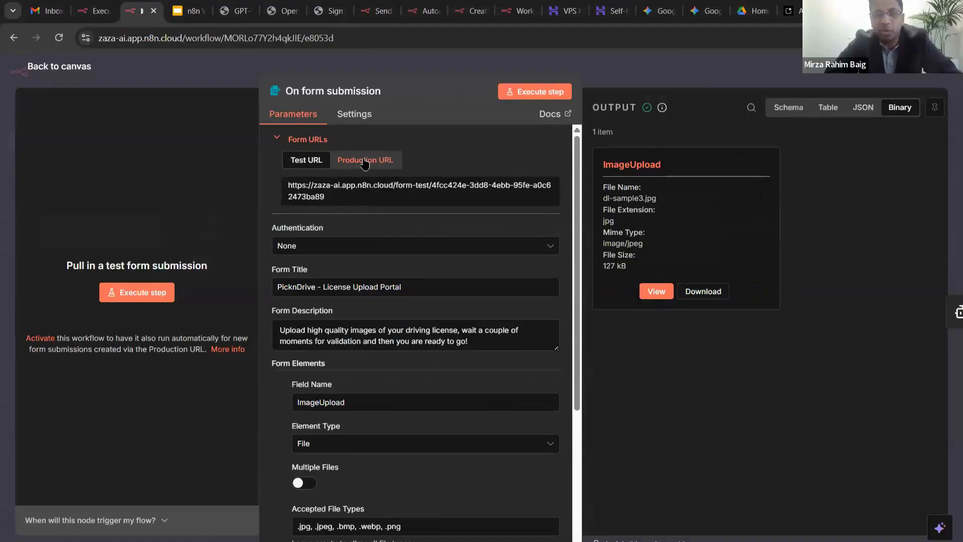
left_click(365, 160)
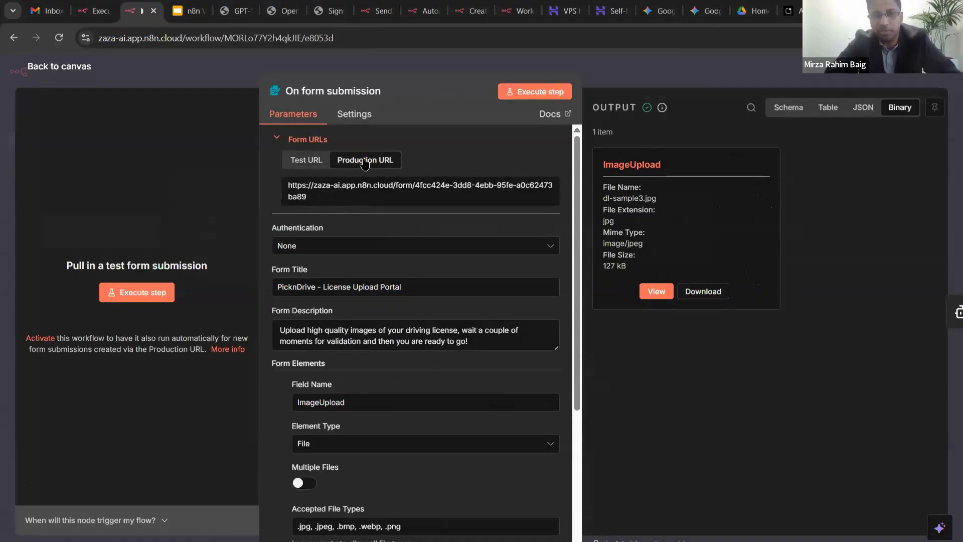
left_click(308, 161)
left_click(365, 161)
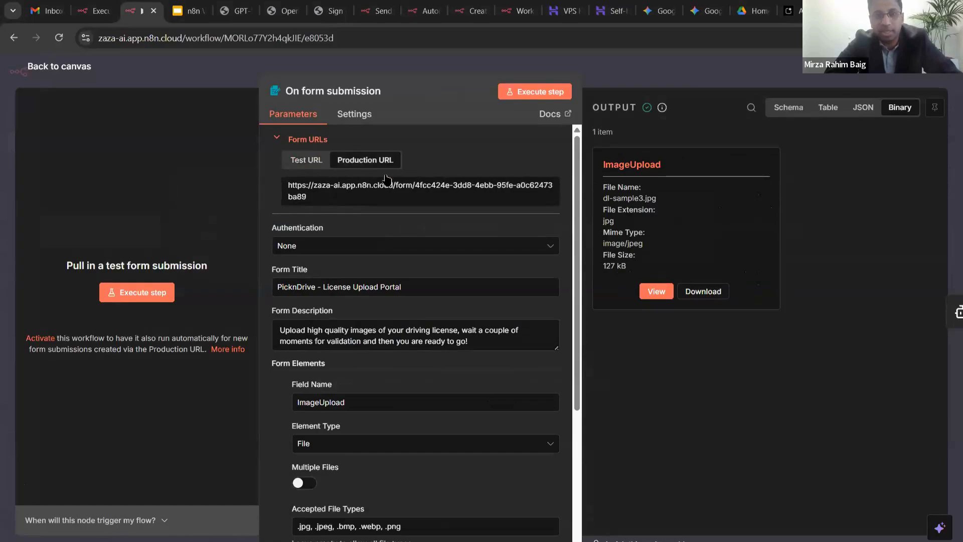
left_click(446, 199)
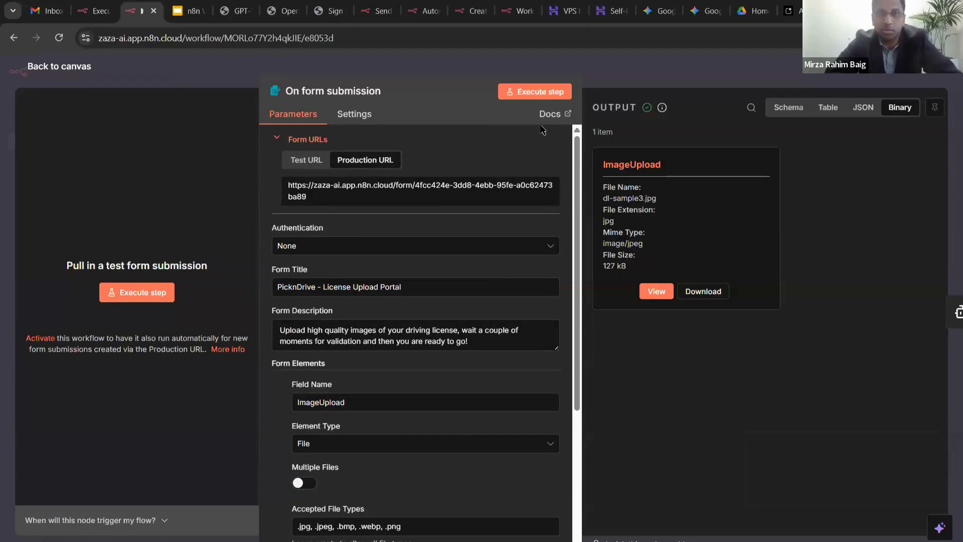
left_click(445, 189)
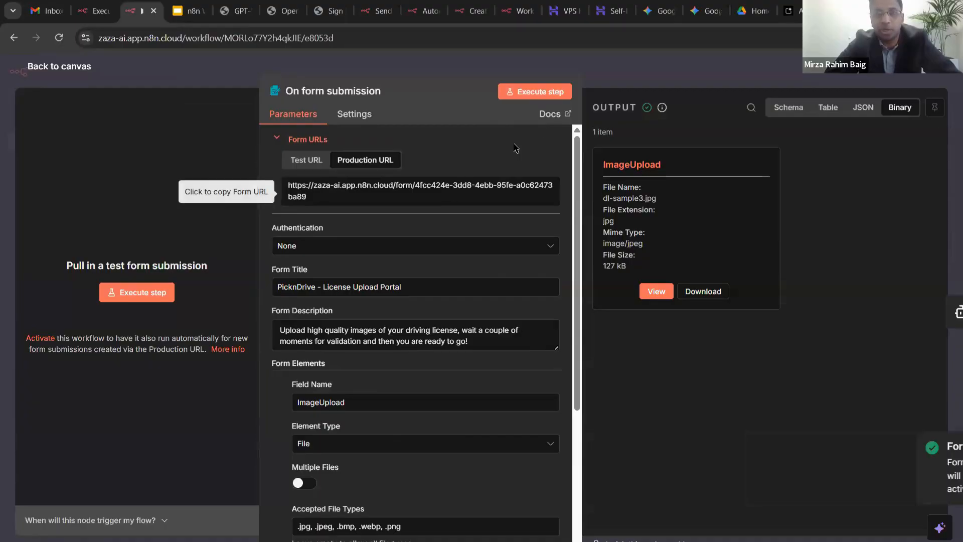
key("Escape")
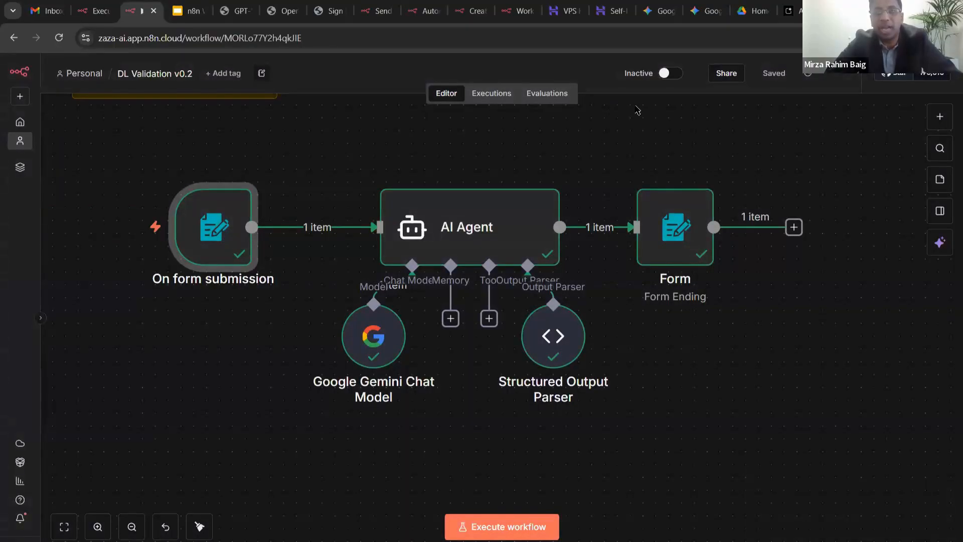
- Switch the DL Validation v0.2 workflow from Inactive to active and dismiss the activation notice
double_click(524, 208)
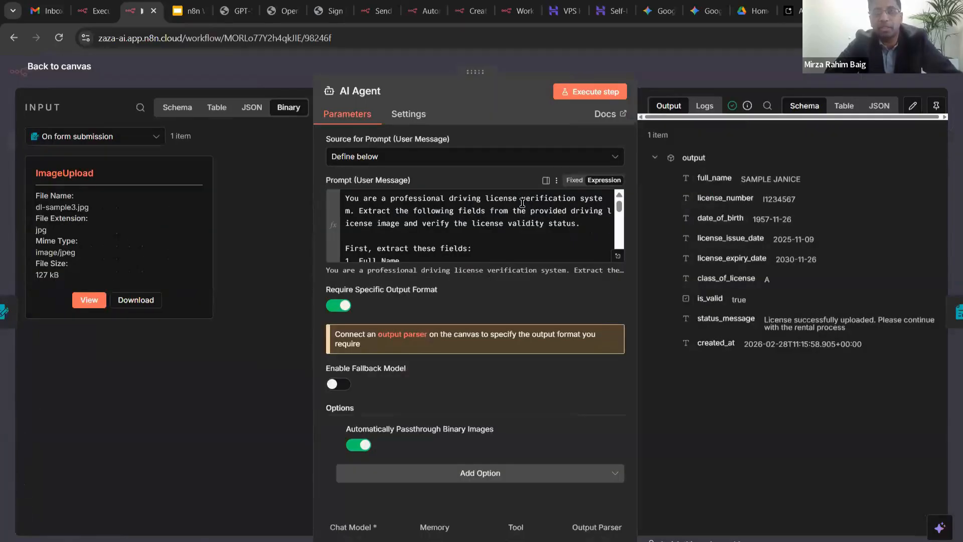
key("Escape")
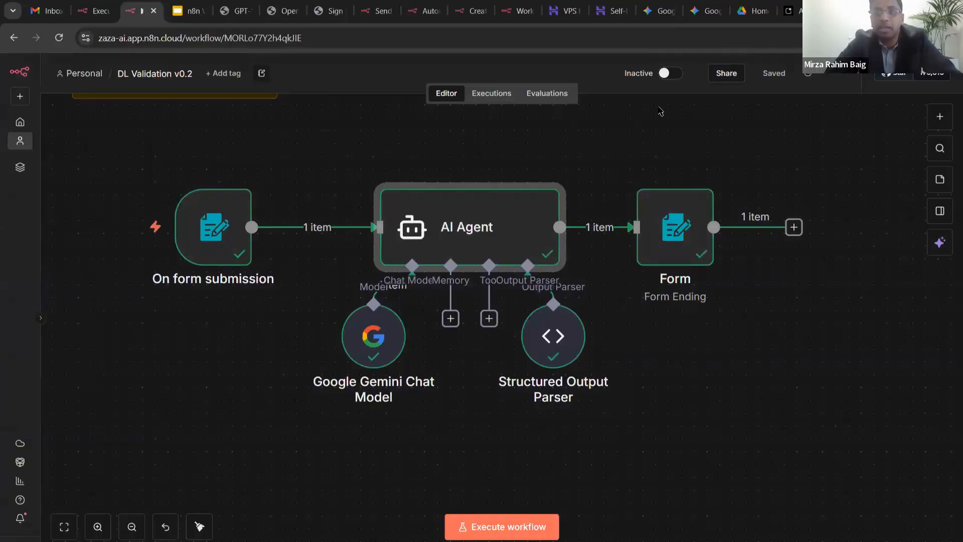
double_click(639, 73)
left_click(661, 112)
left_click(670, 73)
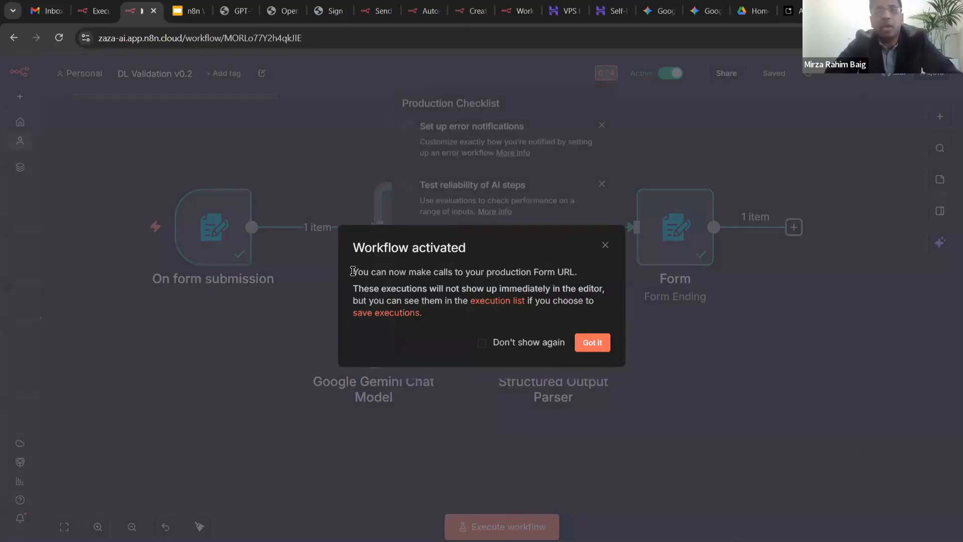
left_click_drag(353, 272, 583, 272)
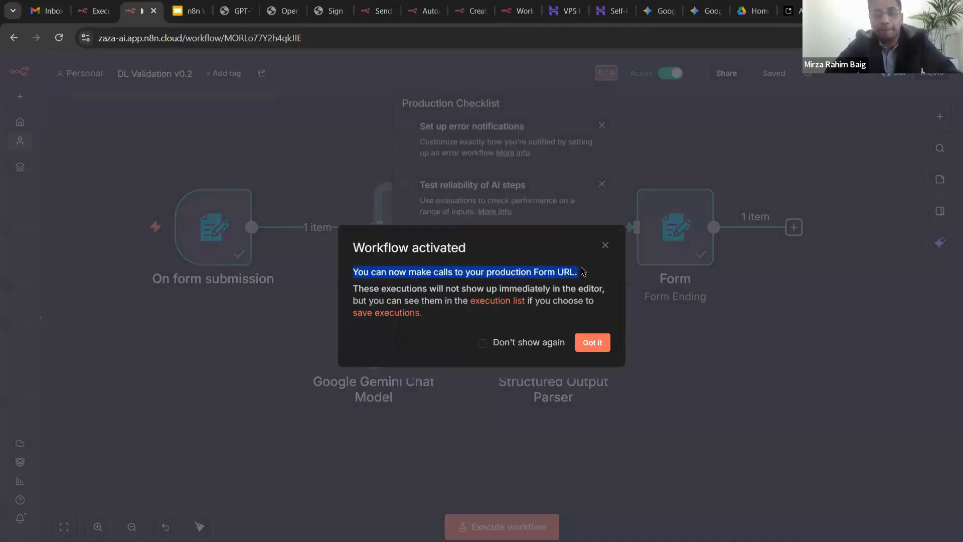
left_click(447, 273)
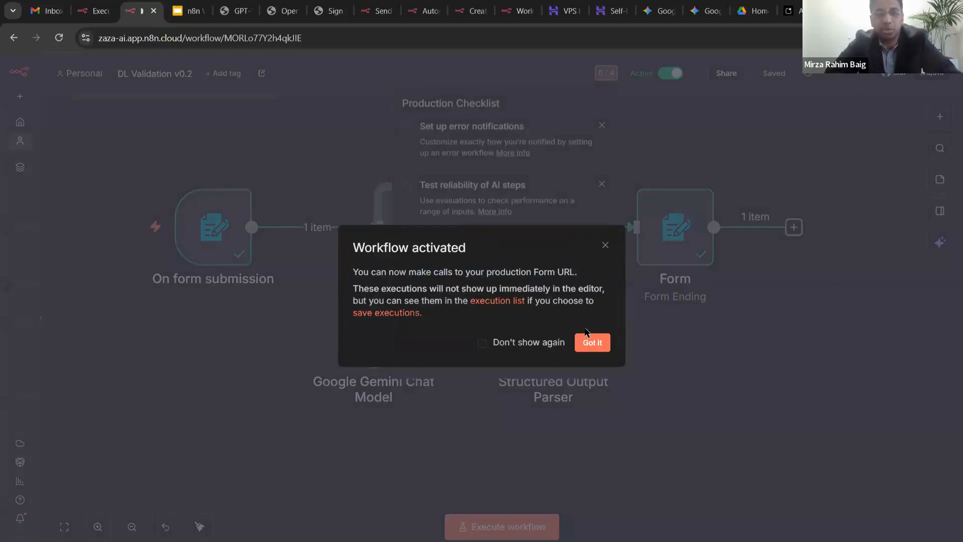
left_click(589, 343)
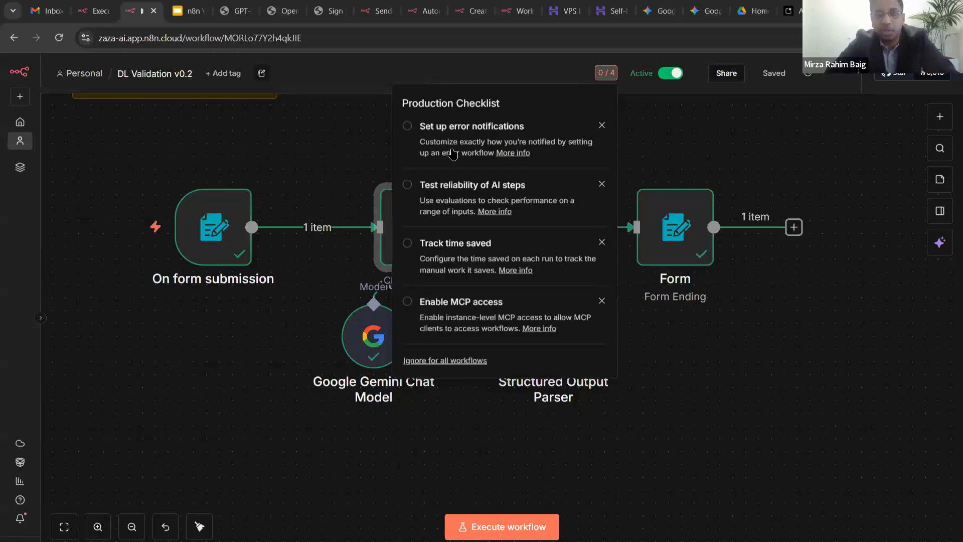
- Close the Production Checklist, recopy the form trigger's Production URL, and open a new browser tab
left_click(662, 104)
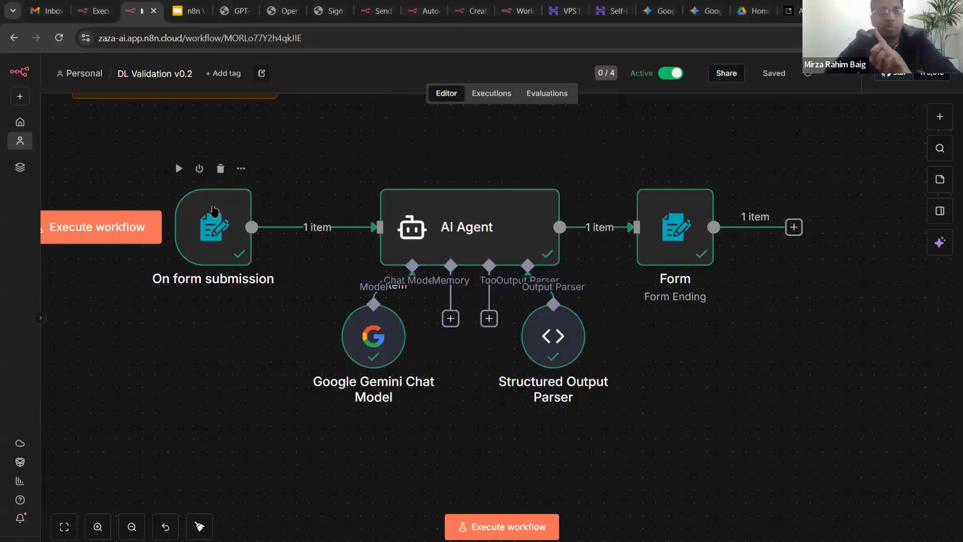
double_click(215, 220)
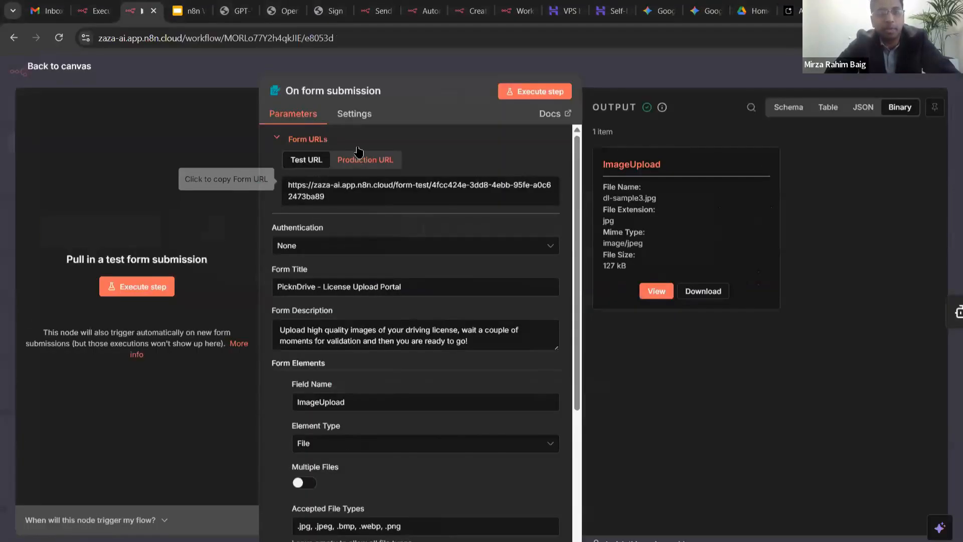
left_click(357, 194)
left_click(701, 82)
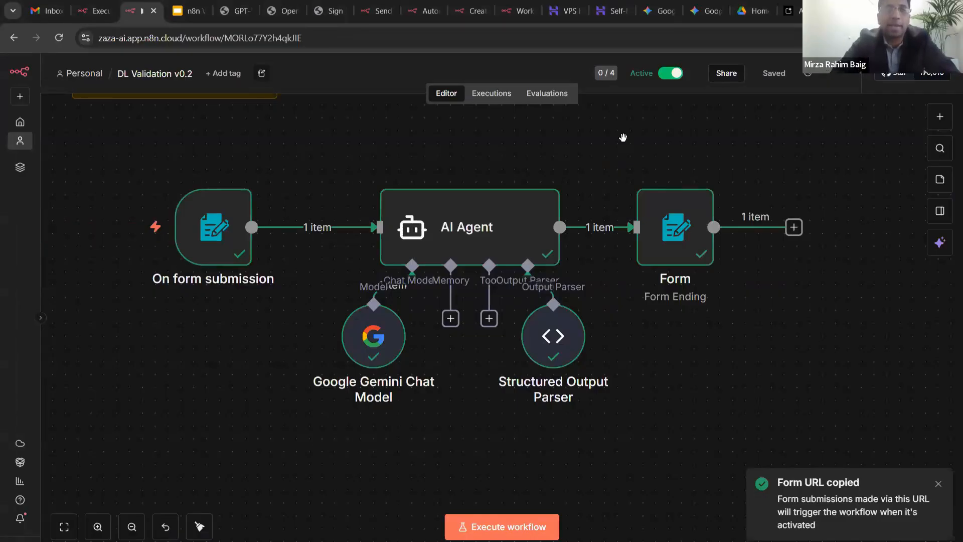
key("ctrl+t")
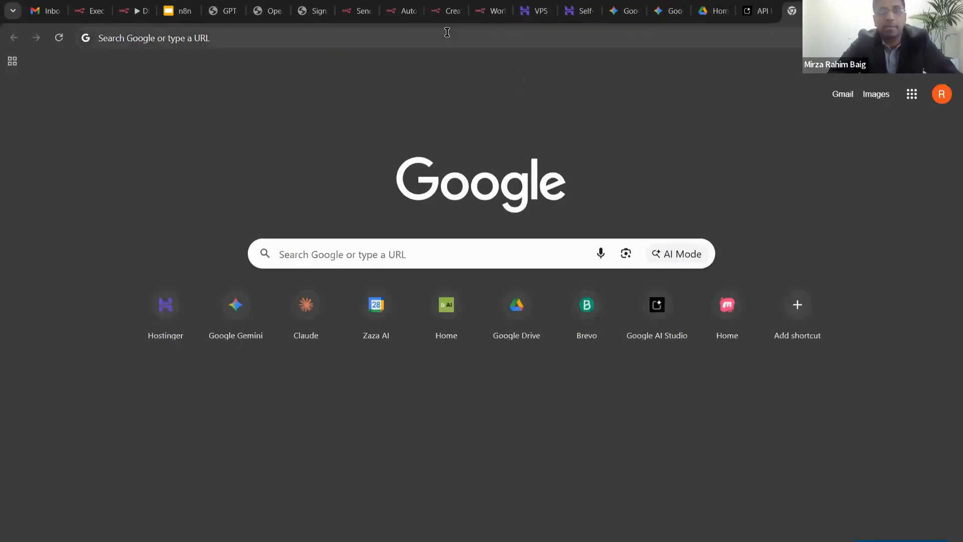
- Load the licence upload form from the pasted production URL
left_click(447, 32)
key("ctrl+v")
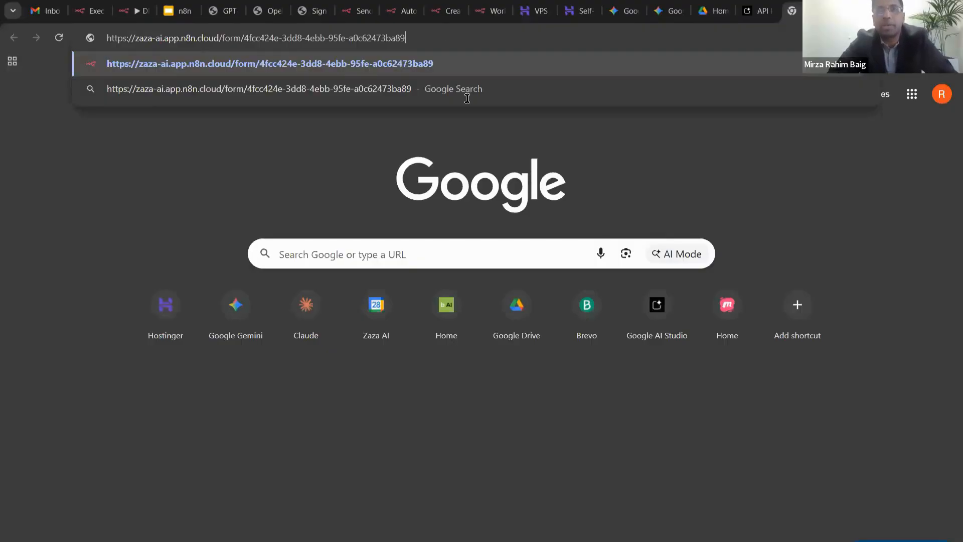
key("Return")
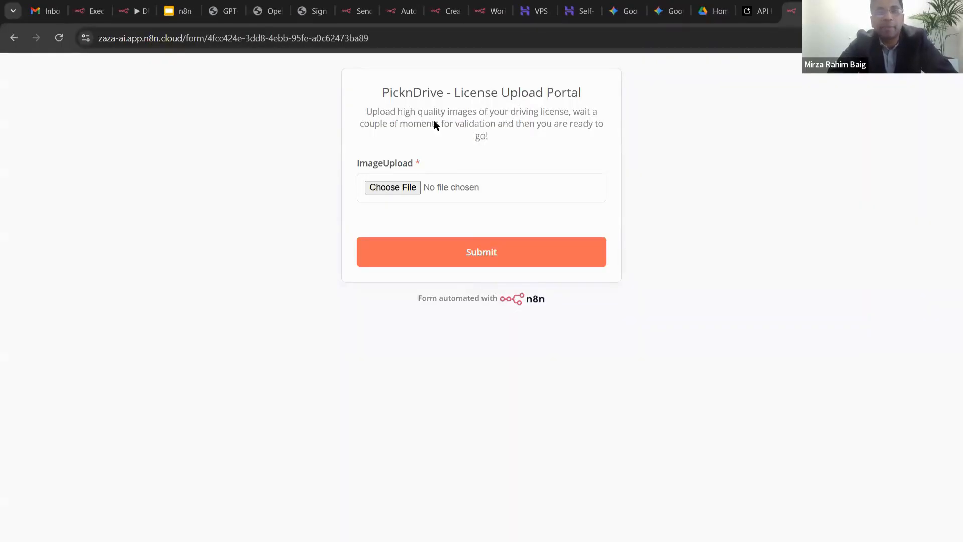
- Submit dl-sample3.jpg and review the returned Extraction Complete details table
left_click(397, 187)
double_click(215, 236)
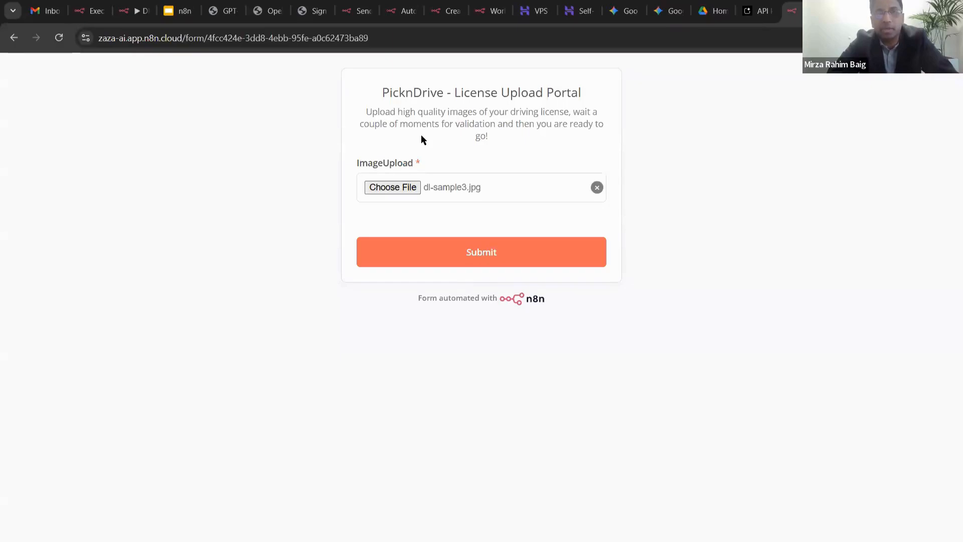
left_click(460, 240)
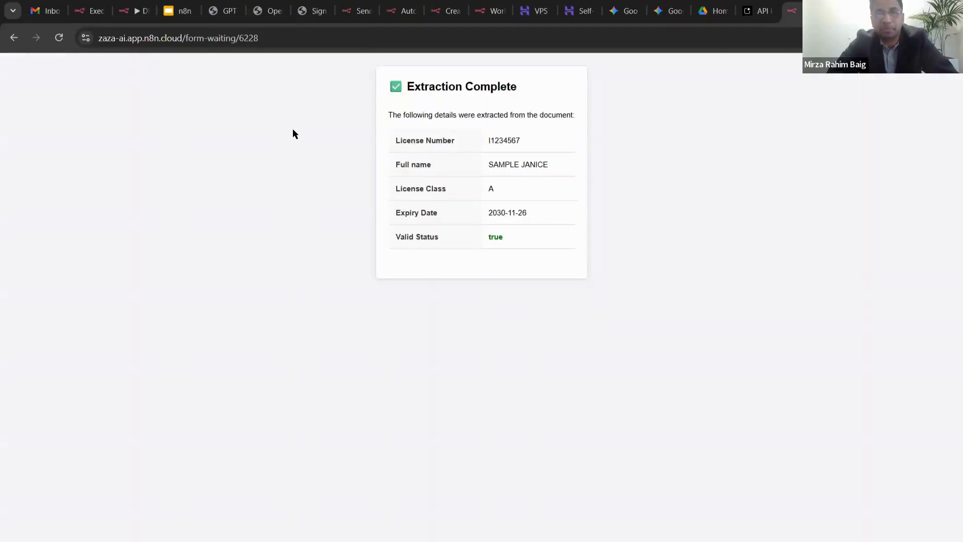
scroll(442, 124, "up", 2)
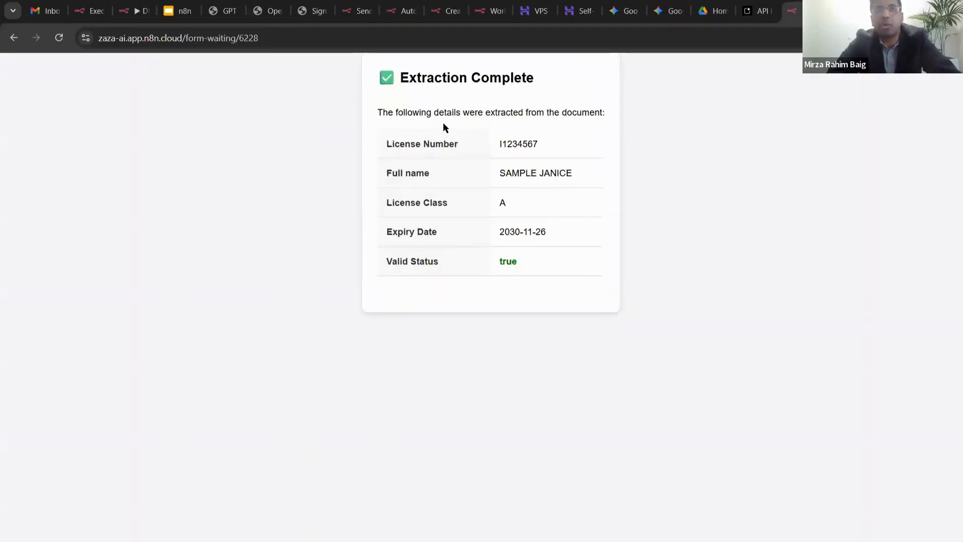
scroll(444, 123, "up", 1)
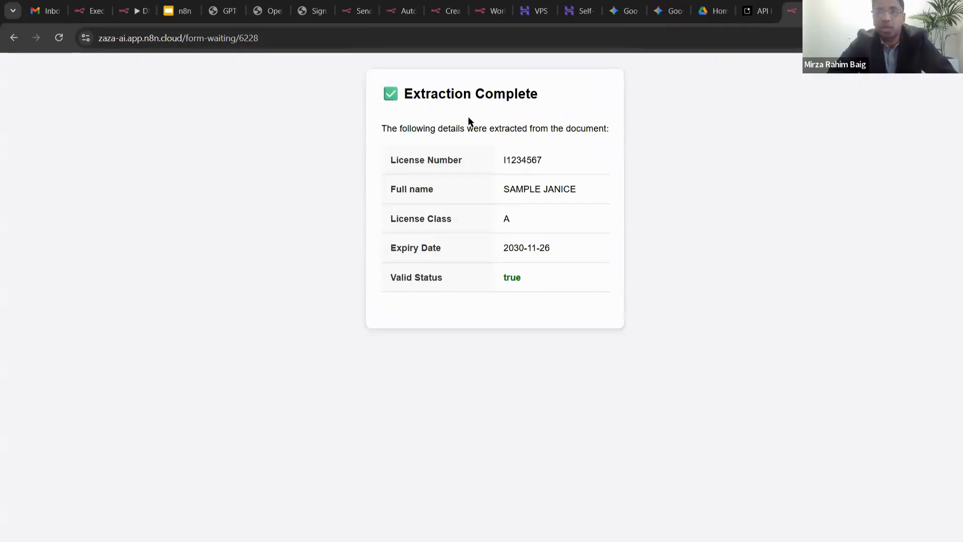
scroll(471, 156, "down", 2)
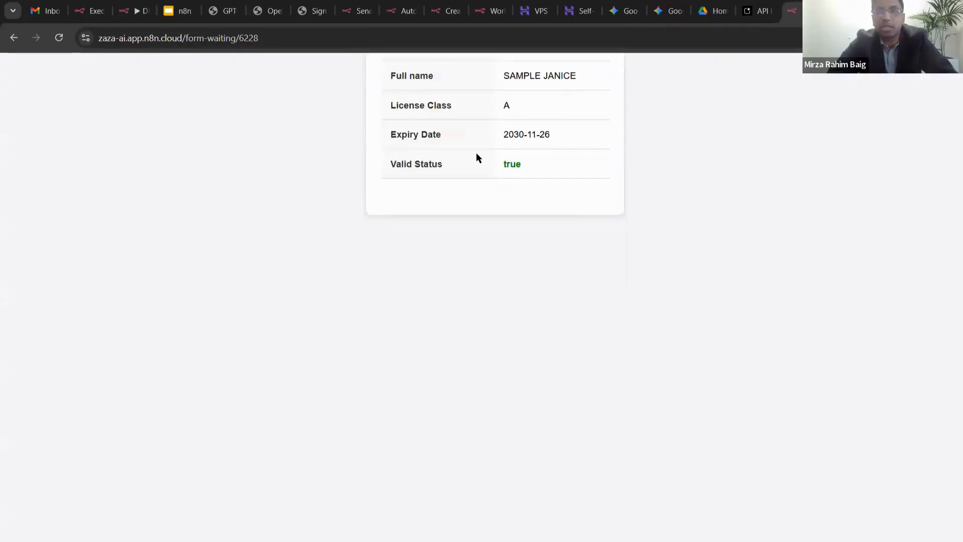
scroll(476, 153, "up", 2)
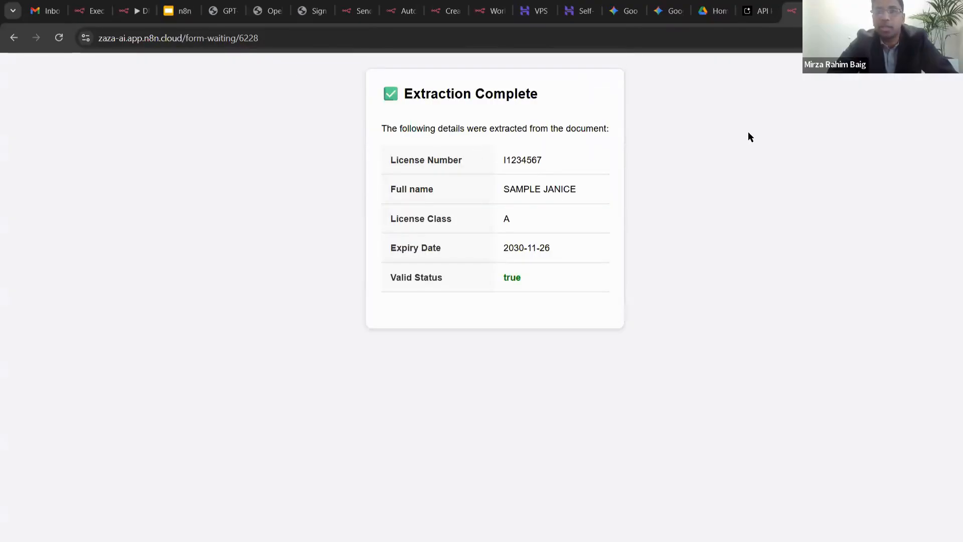
- Close the results tab and paste the form URL into a new tab
key("ctrl+w")
key("ctrl+t")
key("ctrl+v")
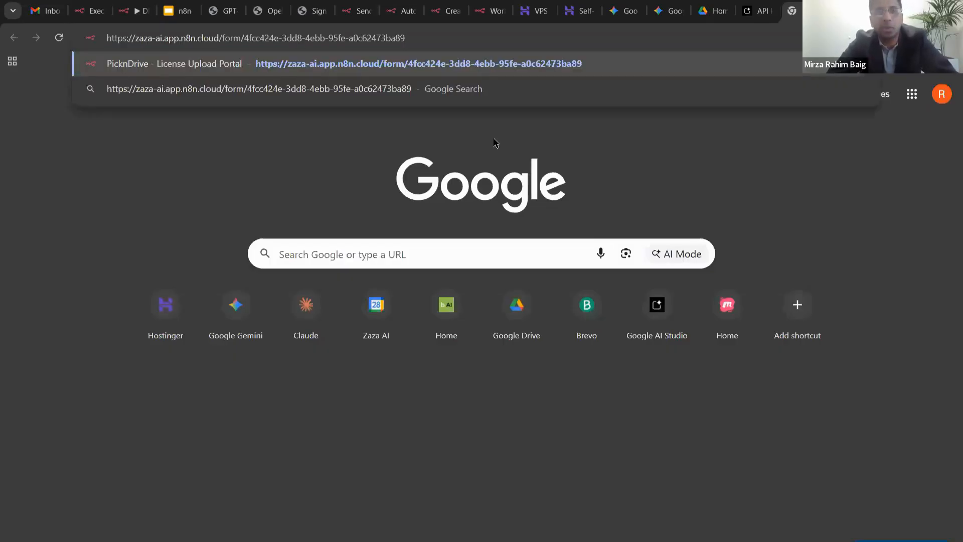
- Upload dl-sample1.jpg through the live form, get its results table, and return to the n8n tab
key("Return")
left_click(404, 191)
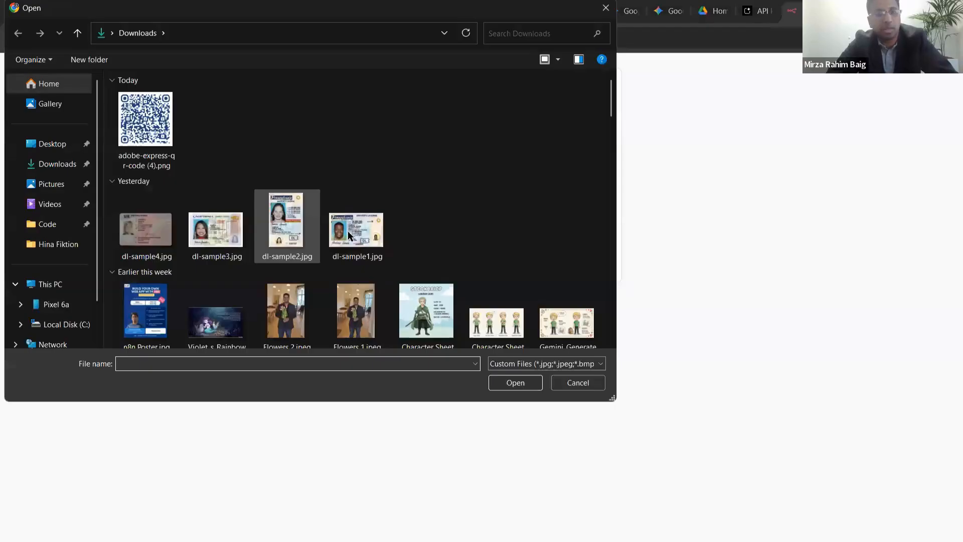
left_click(365, 232)
key("Return")
left_click(485, 250)
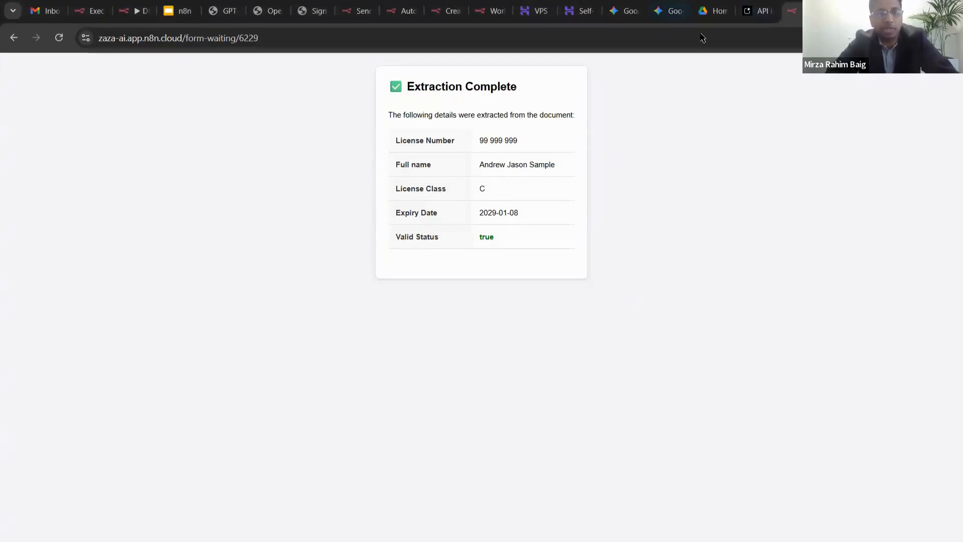
key("ctrl+3")
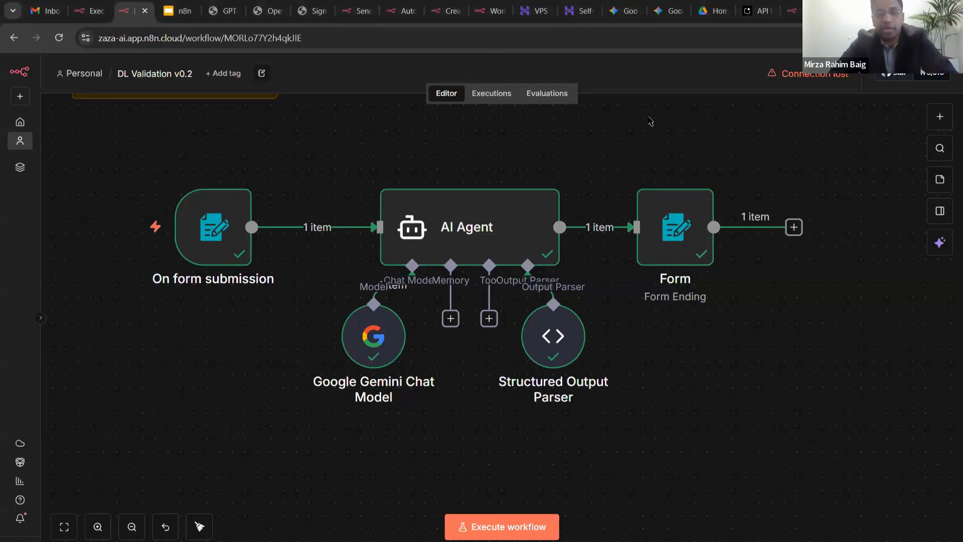
- Load the PicknDrive License Upload Portal from the pasted URL in a new tab and attach dl-sample3.jpg
key("ctrl+t")
key("ctrl+v")
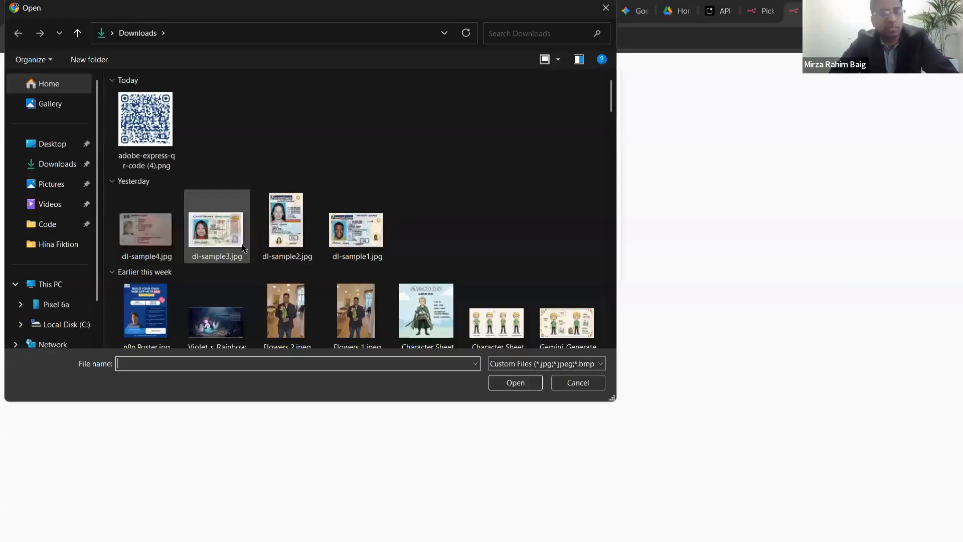
left_click(245, 249)
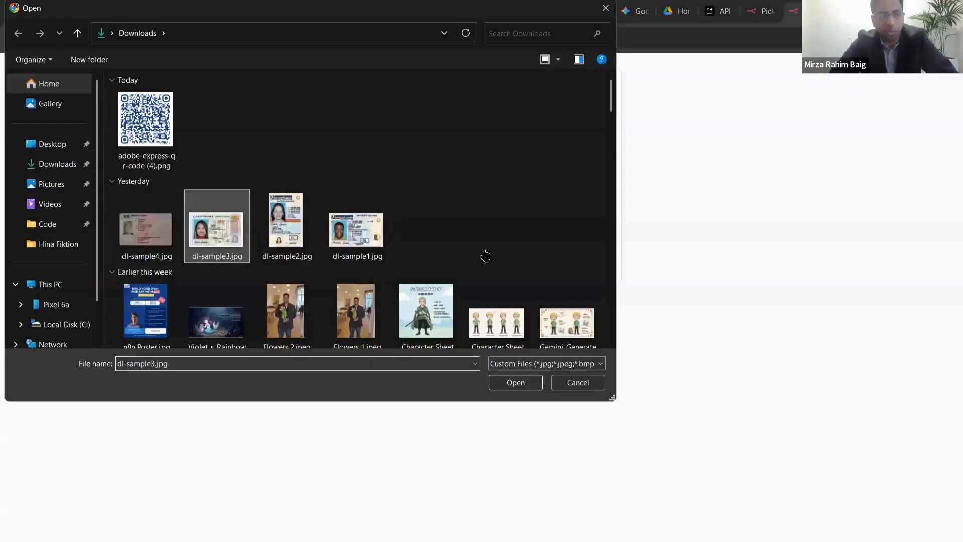
key("Return")
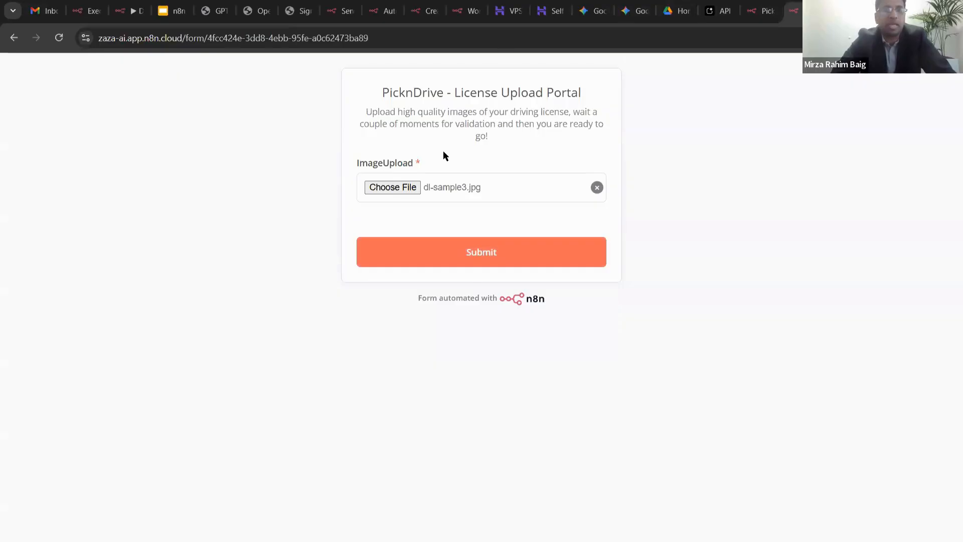
- Close the filled-in PicknDrive form tab and paste the production form URL into a fresh tab
left_click_drag(444, 150, 543, 142)
left_click(544, 143)
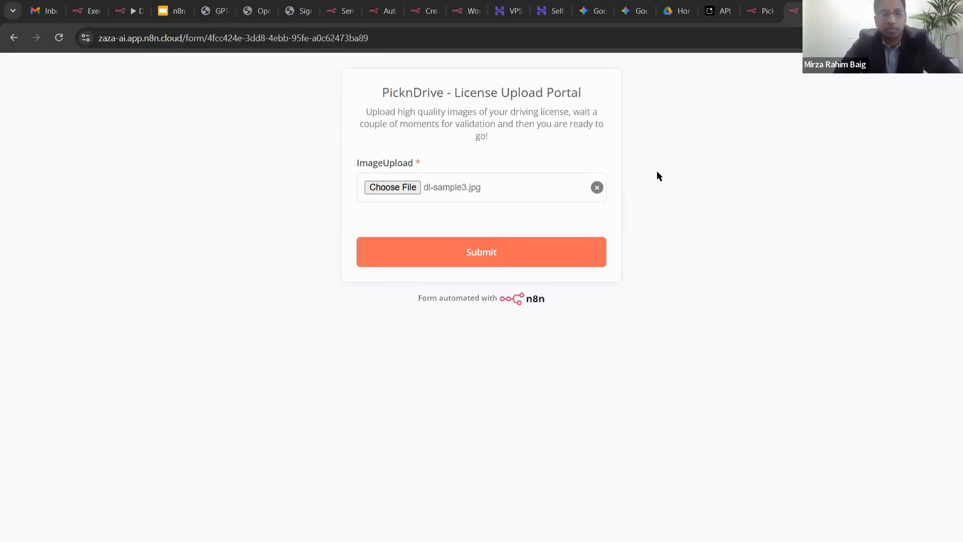
key("ctrl+w")
key("ctrl+t")
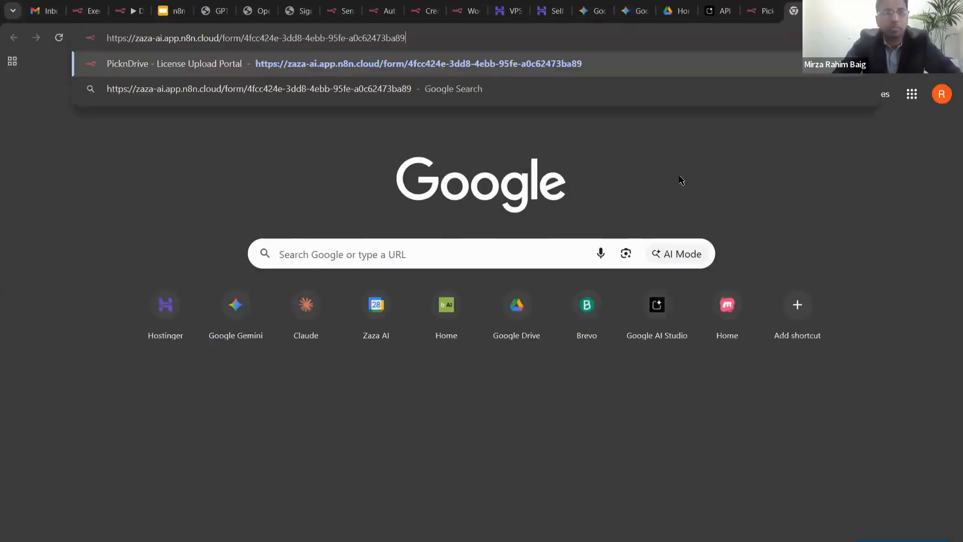
- Load the pasted form URL, then close that tab to get back to the DL Validation v0.2 canvas
key("Return")
key("ctrl+w")
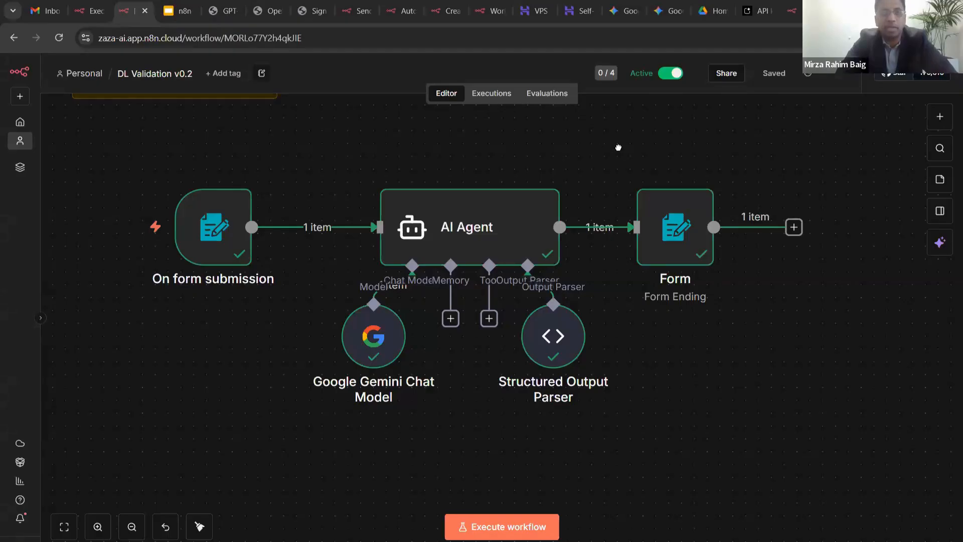
left_click_drag(619, 147, 623, 148)
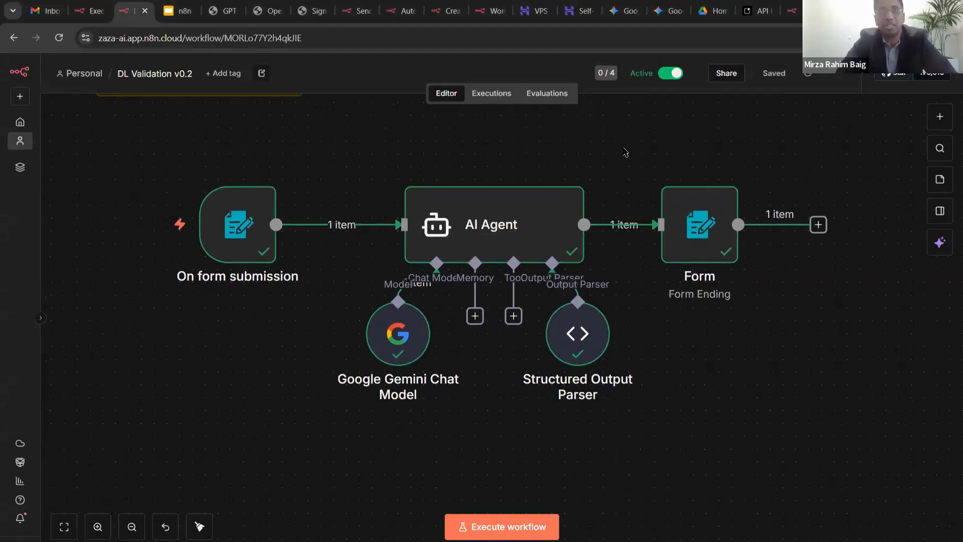